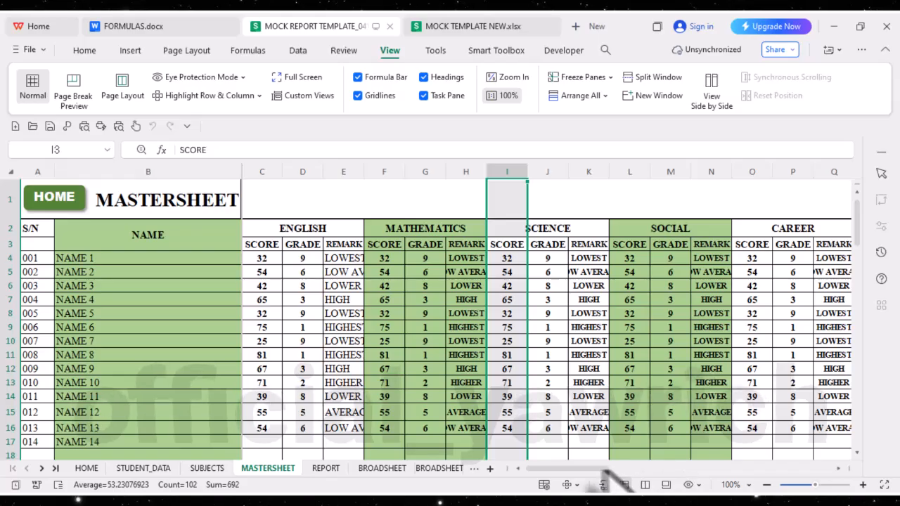
- Switch to the MOCK TEMPLATE NEW workbook and increase row 1's height to about 45.75 on the mastersheet
left_click_drag(587, 469, 542, 482)
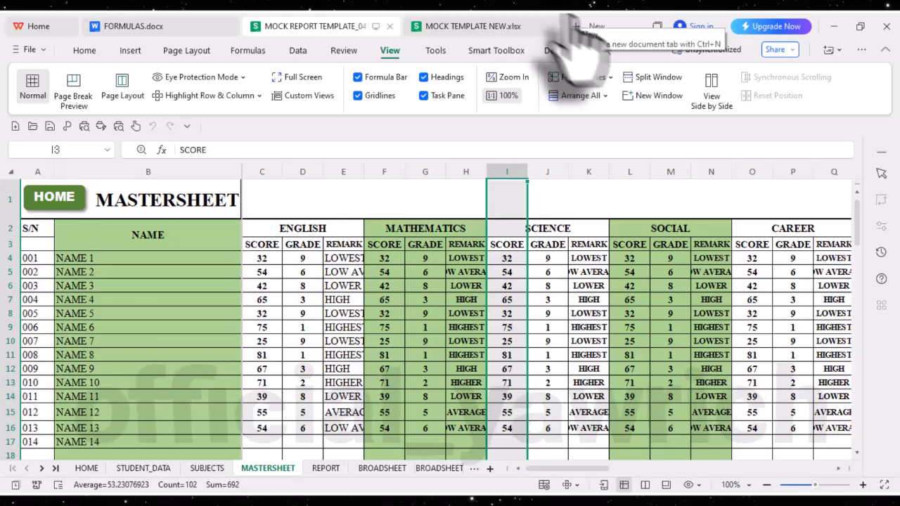
left_click(462, 28)
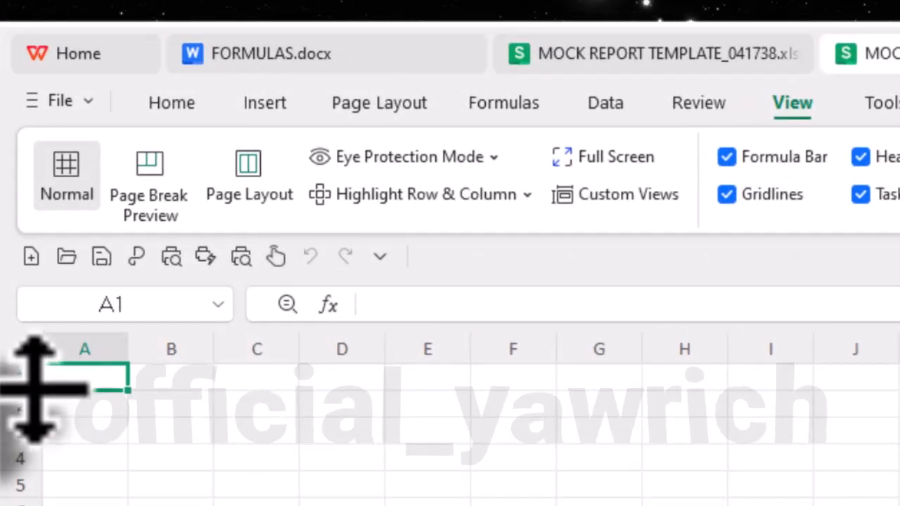
left_click_drag(35, 389, 25, 443)
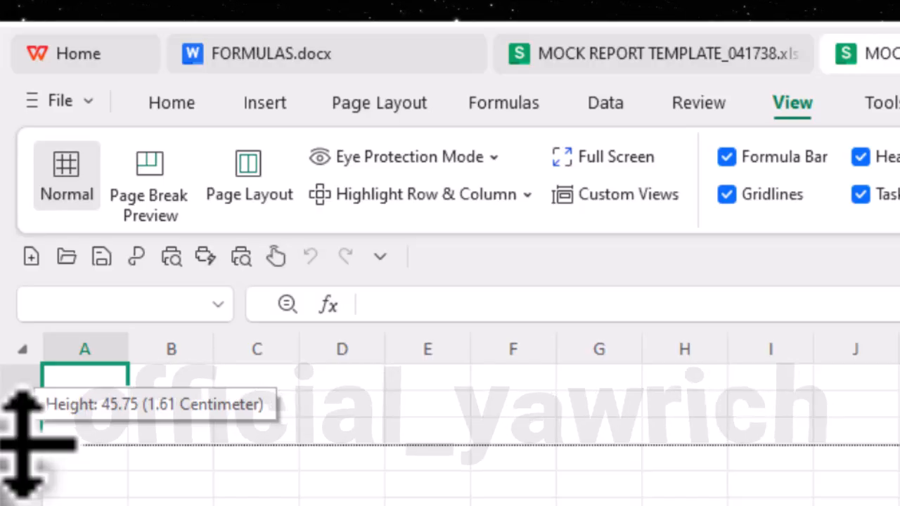
- Enter the headings S/N in cell A2 and NAME in cell B2
left_click(81, 458)
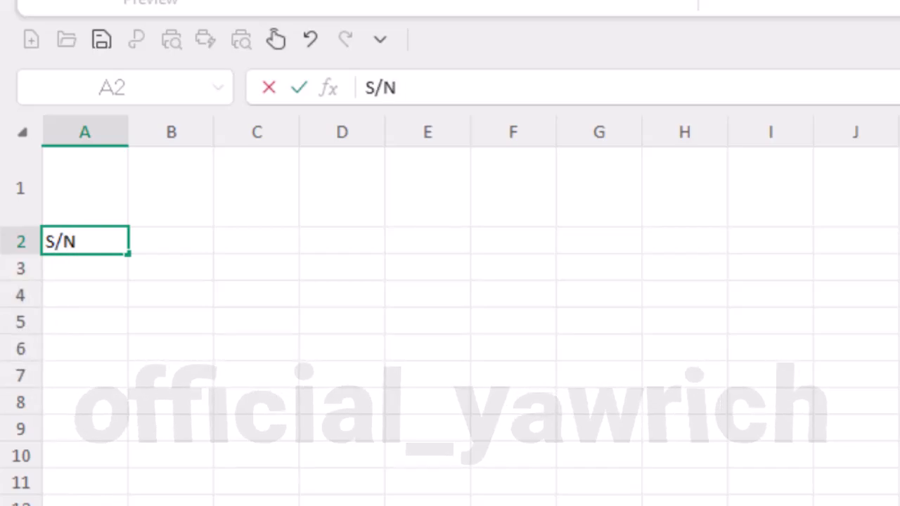
type("S/N")
key("Tab")
type("NAM")
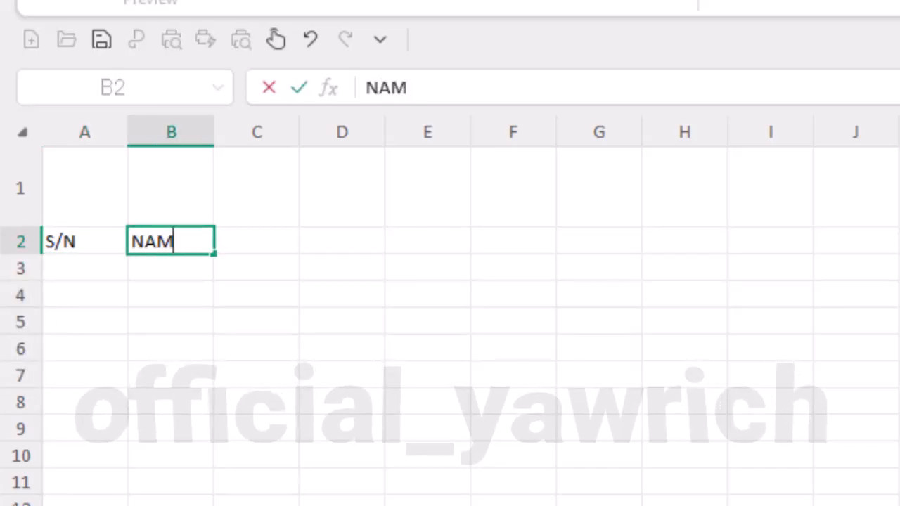
key("Tab")
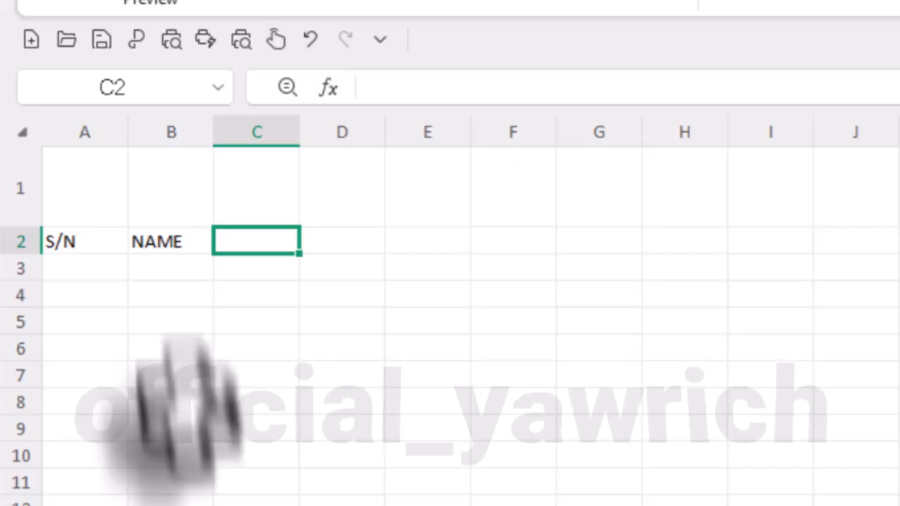
- Narrow column A to fit the S/N heading and widen column B to about three standard column widths
left_click_drag(128, 133, 90, 203)
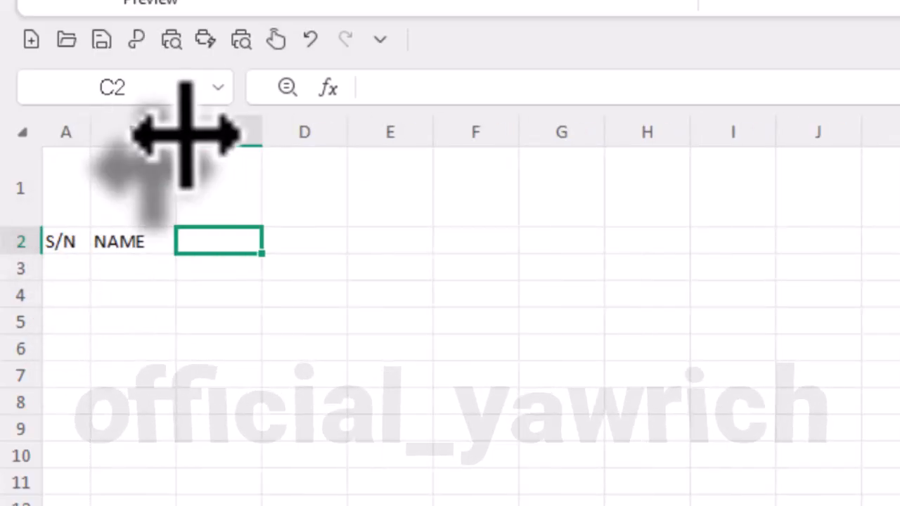
left_click_drag(176, 133, 397, 316)
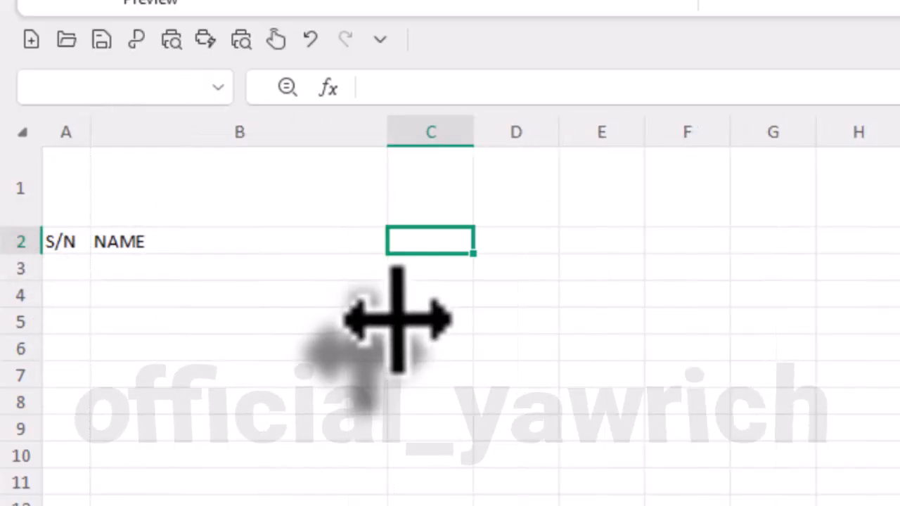
left_click_drag(388, 138, 357, 205)
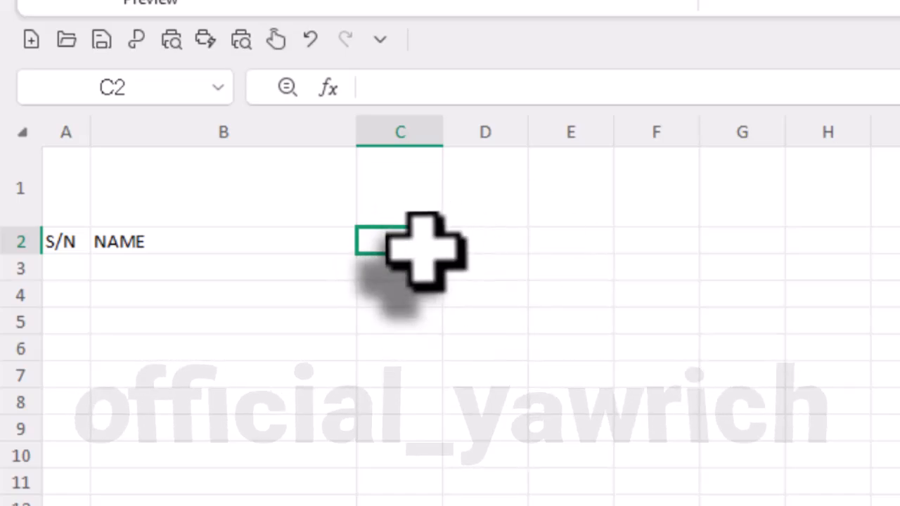
- Merge and center cells C2:E2
left_click_drag(426, 246, 559, 243)
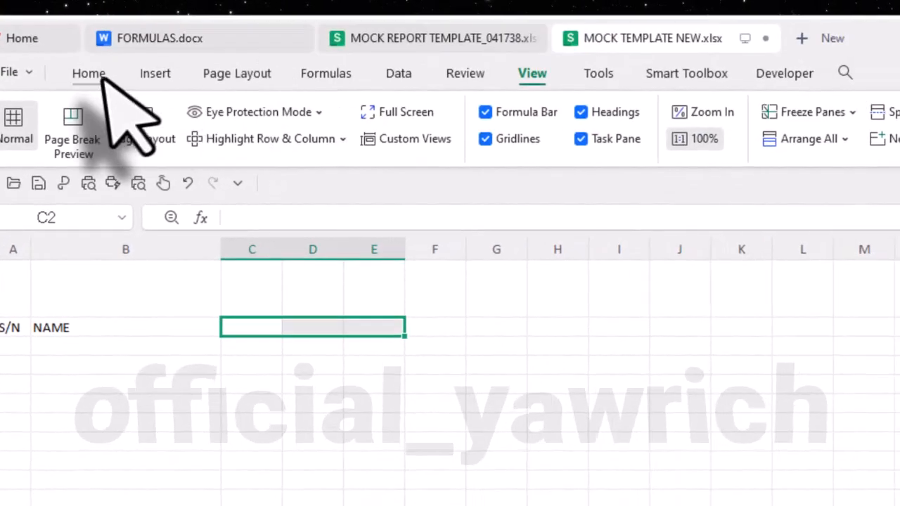
left_click(83, 75)
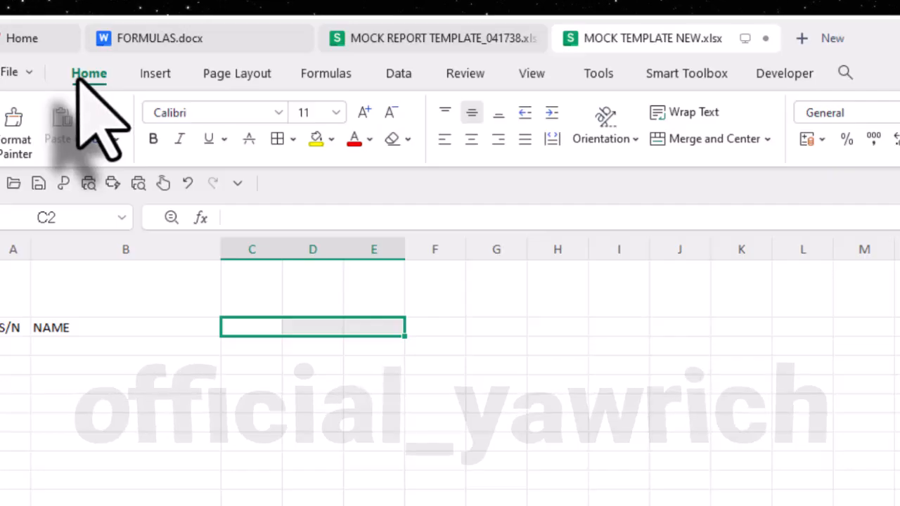
left_click(691, 141)
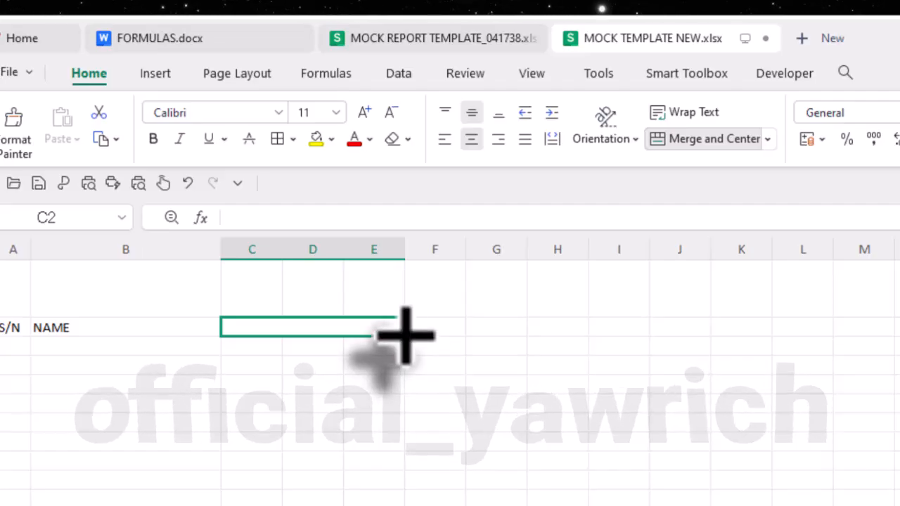
- Fill the merged three-cell block from C2:E2 across row 2 through column Q
left_click_drag(406, 334, 716, 340)
left_click_drag(241, 331, 899, 373)
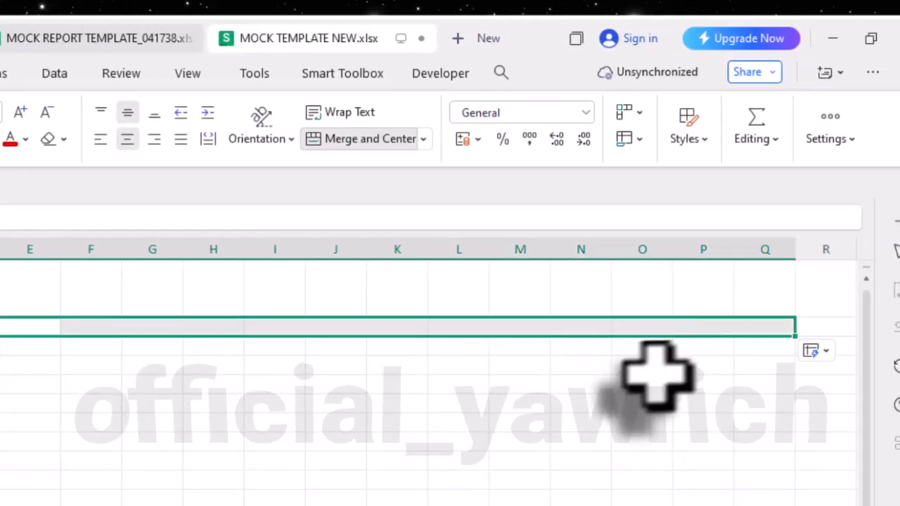
left_click(28, 327)
left_click_drag(110, 327, 306, 325)
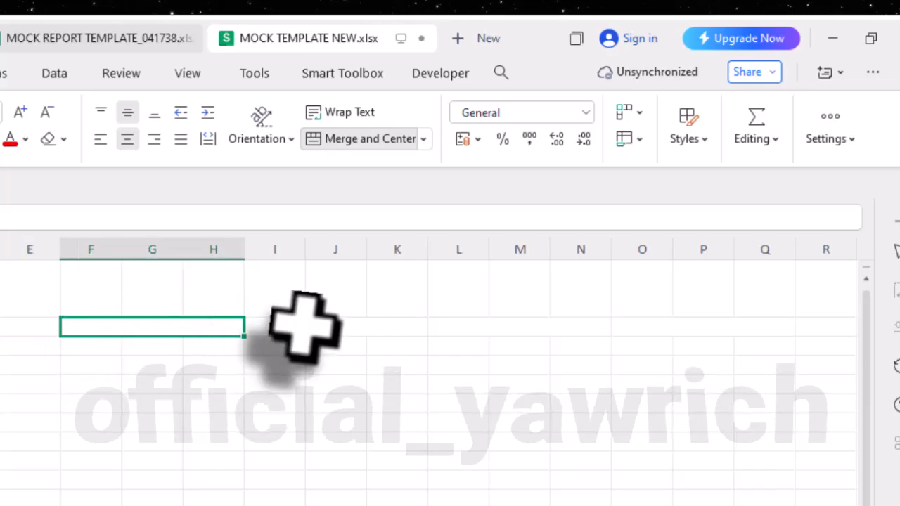
left_click(308, 327)
left_click(555, 330)
left_click(658, 325)
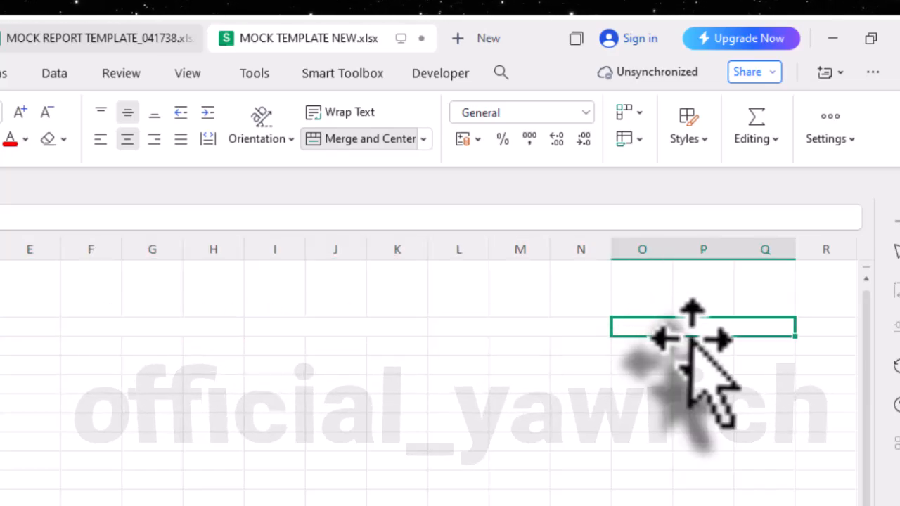
- Extend the merged three-cell pattern from O2:Q2 across row 2 through column AC
scroll(668, 327, "right", 2)
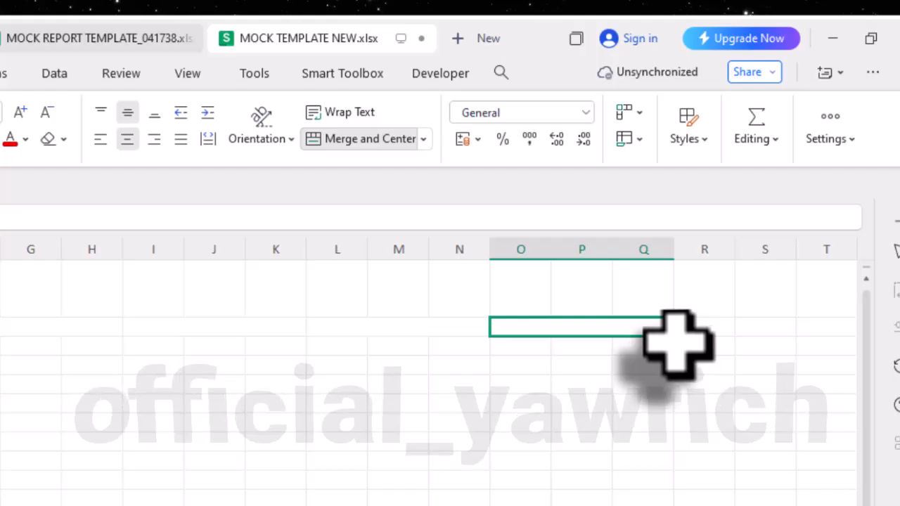
left_click_drag(796, 339, 797, 338)
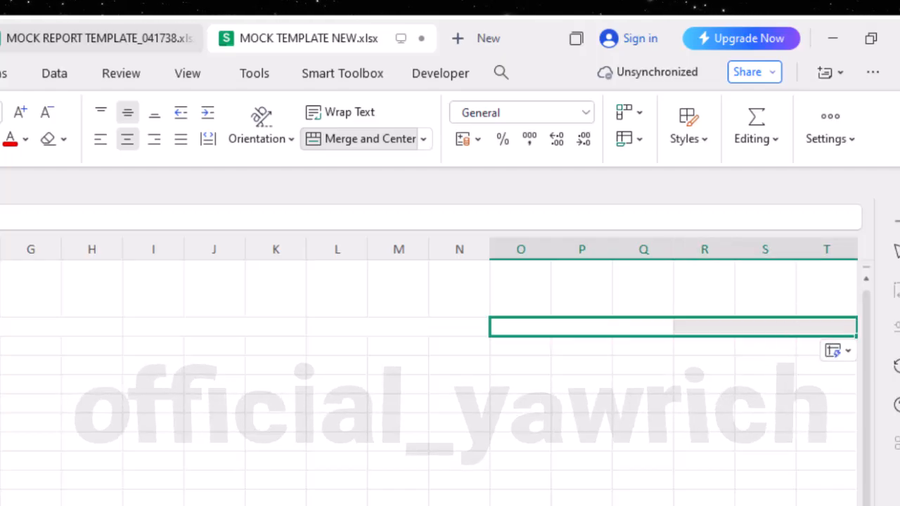
scroll(450, 352, "right", 10)
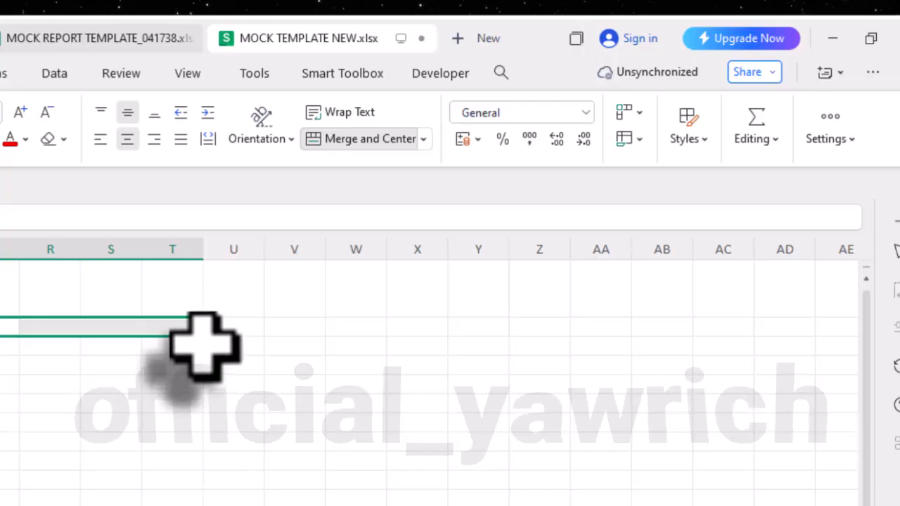
left_click_drag(203, 338, 753, 337)
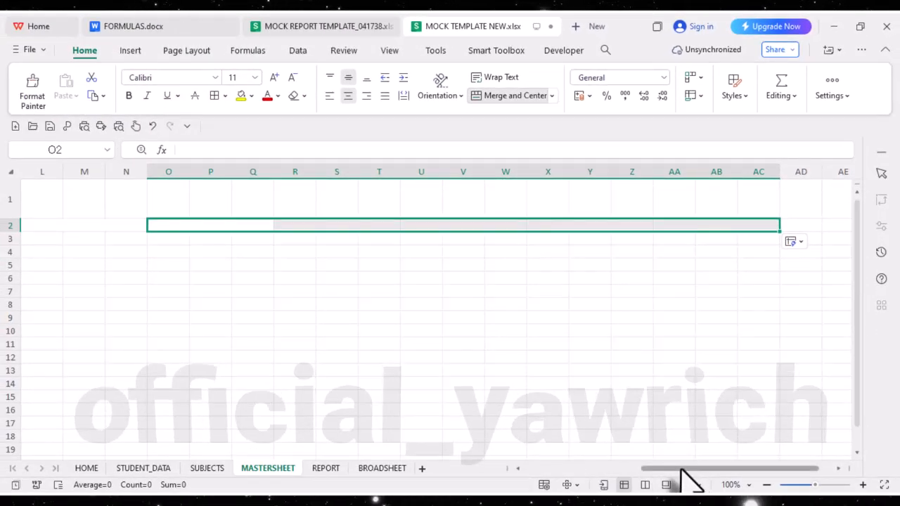
- Copy the header range C2:AG3 from the mastersheet in the MOCK REPORT TEMPLATE workbook and paste it at C2 in MOCK TEMPLATE NEW
left_click_drag(686, 478, 573, 482)
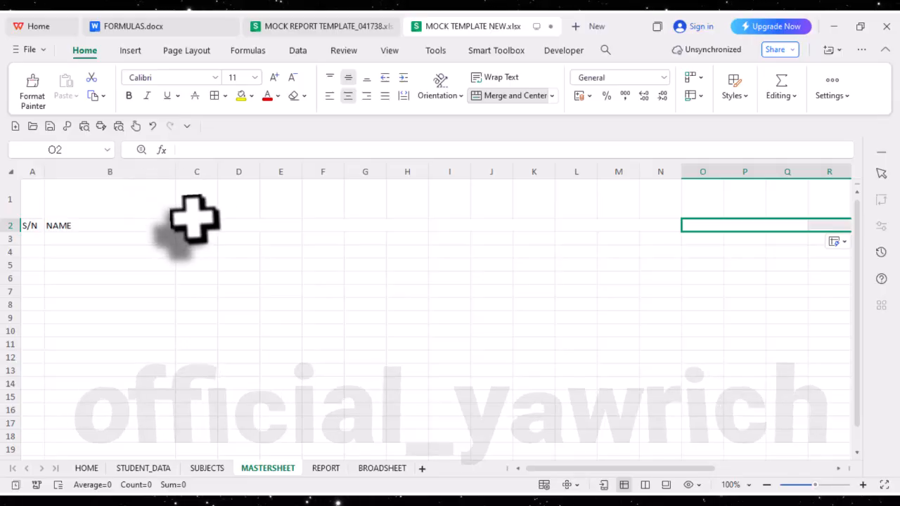
left_click_drag(205, 226, 283, 227)
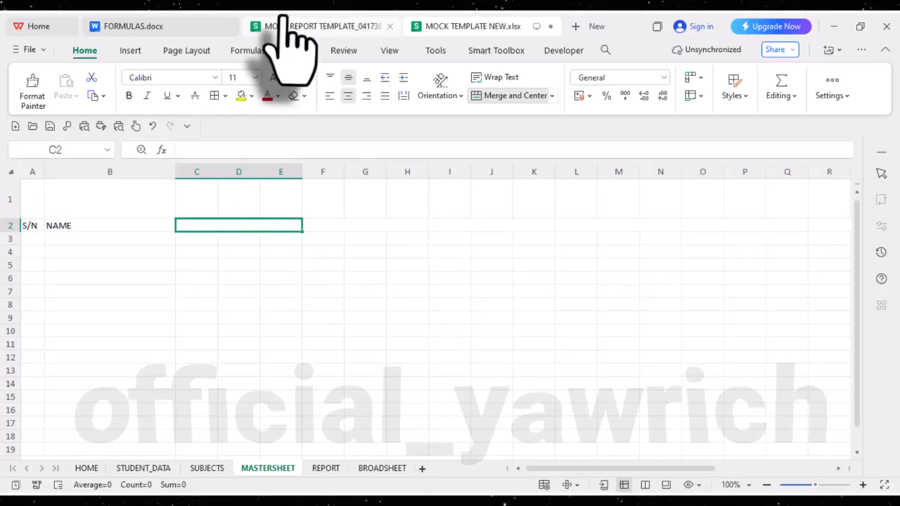
left_click(289, 29)
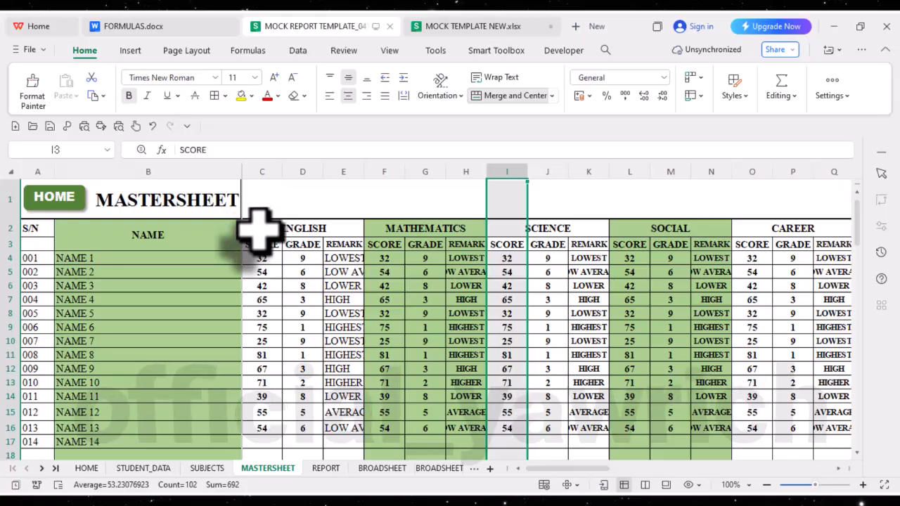
left_click_drag(263, 232, 689, 245)
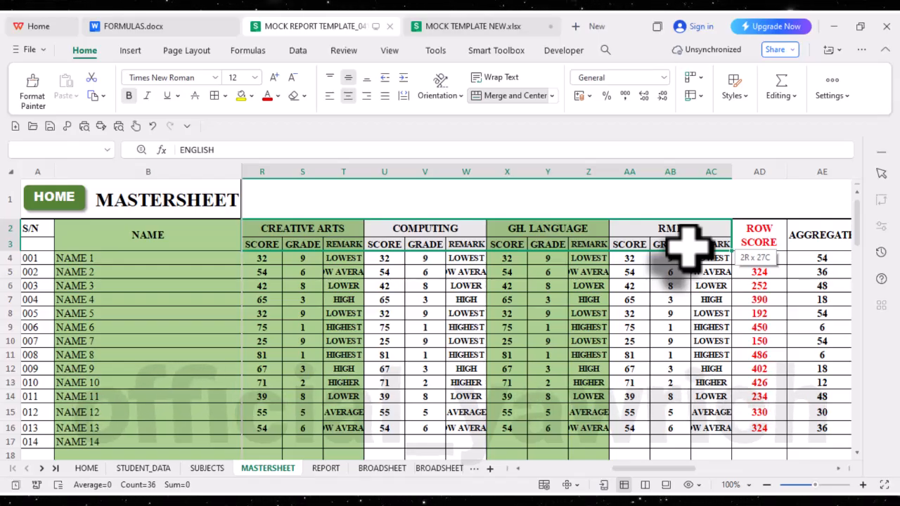
left_click_drag(688, 244, 763, 242)
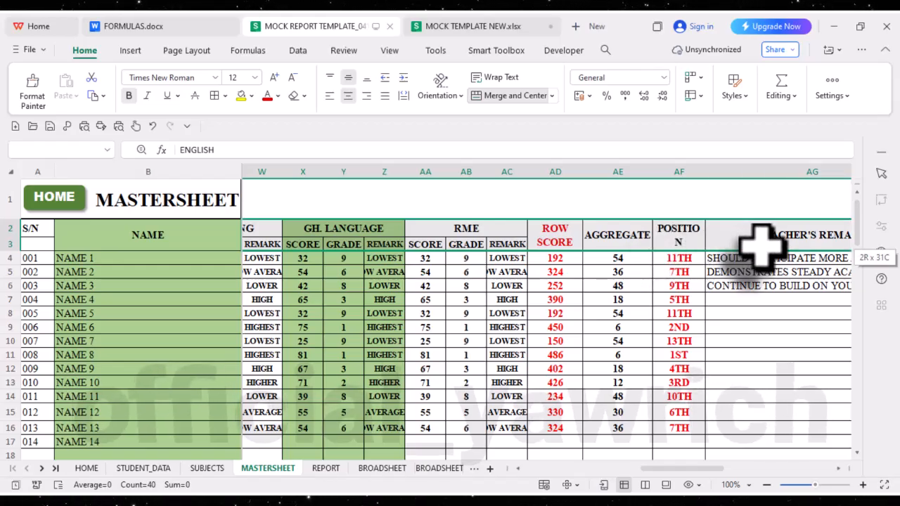
left_click_drag(763, 242, 762, 243)
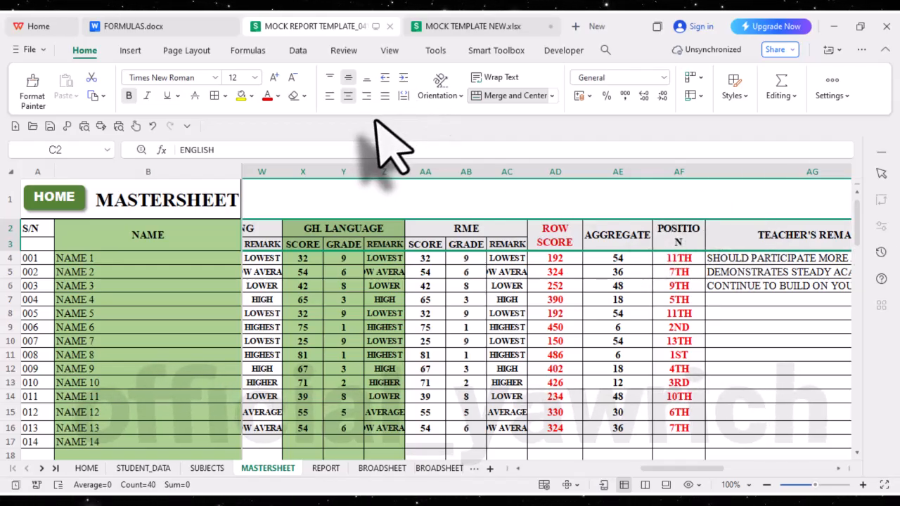
left_click(464, 27)
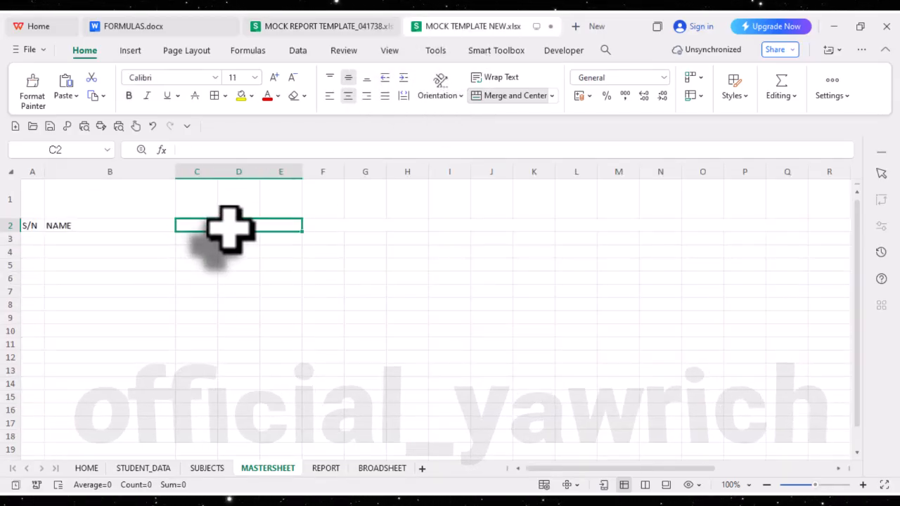
key("ctrl+v")
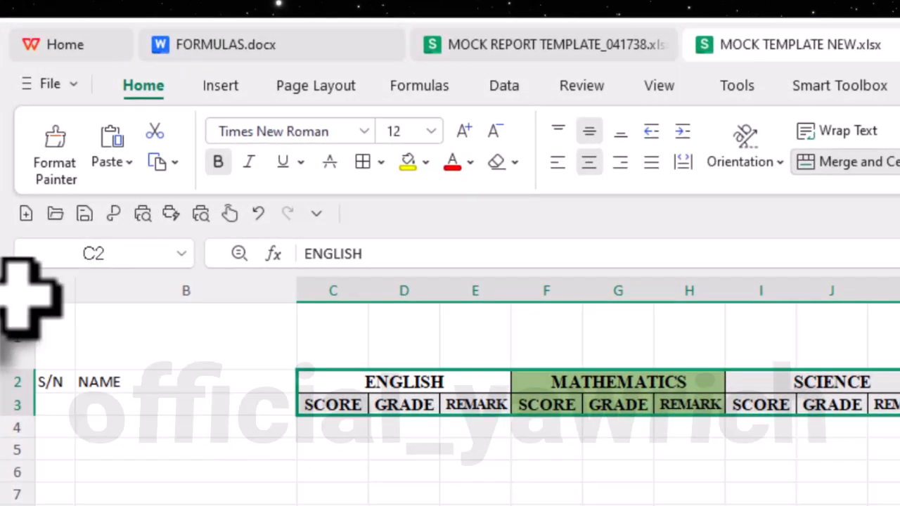
- Remove all fill colors and cell borders from the entire mastersheet
left_click(19, 264)
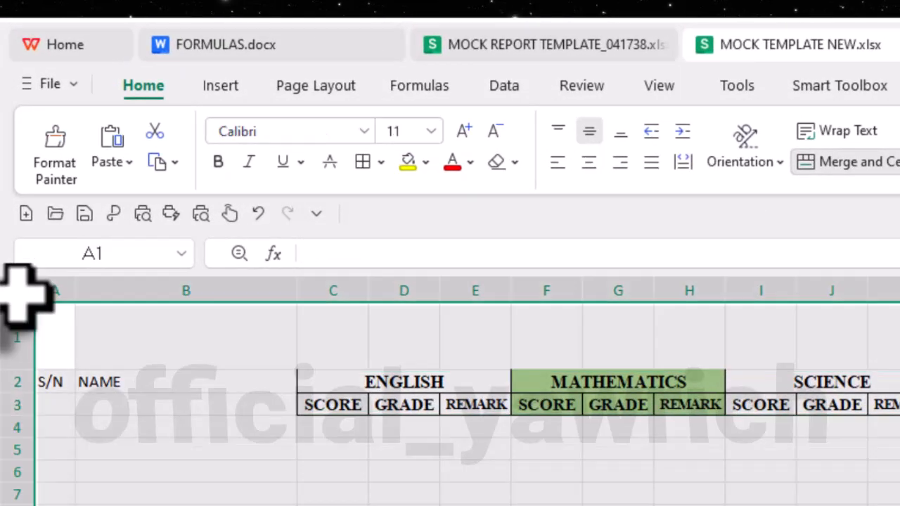
right_click(129, 414)
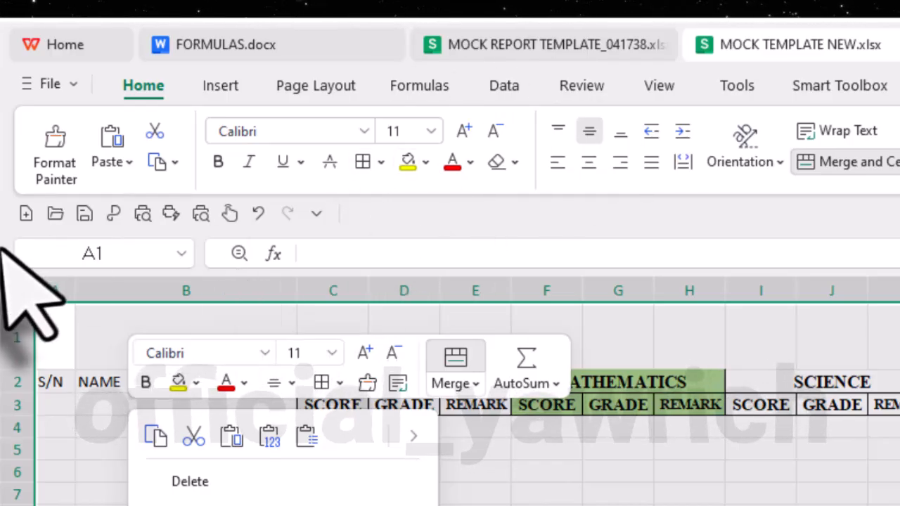
left_click(9, 290)
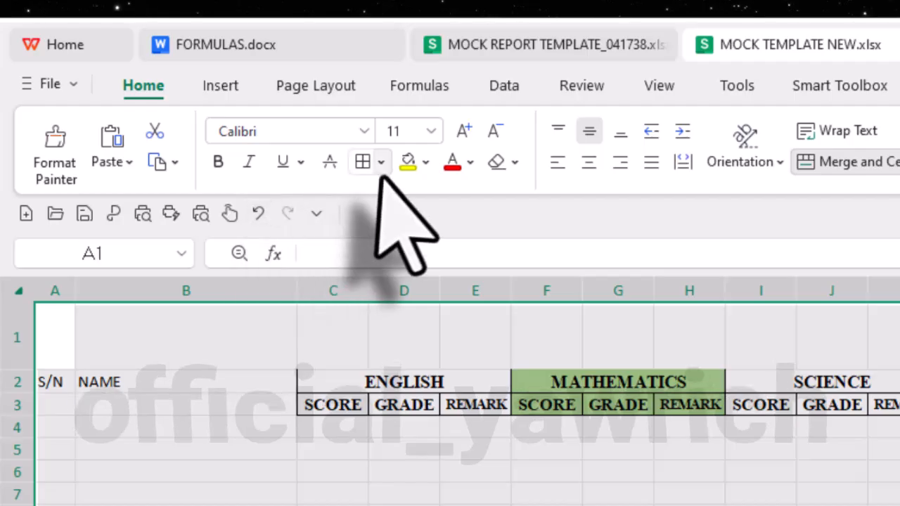
left_click(427, 163)
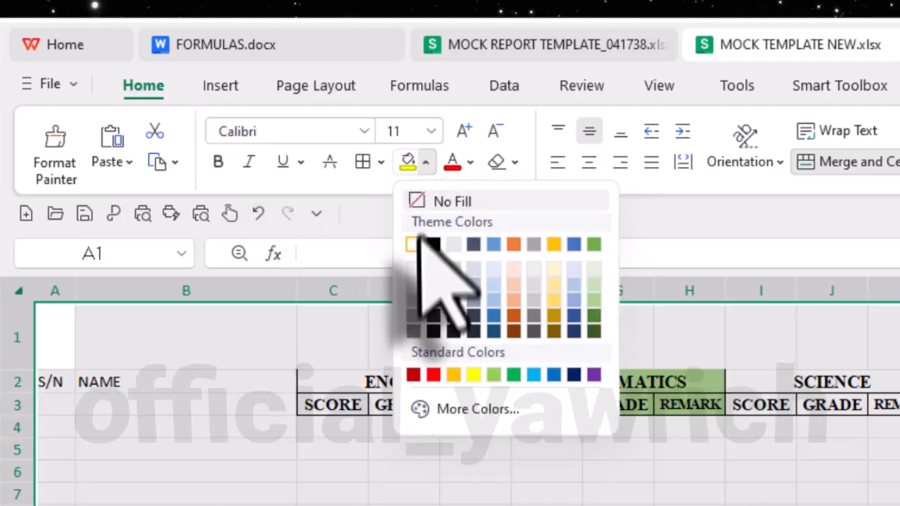
left_click(437, 202)
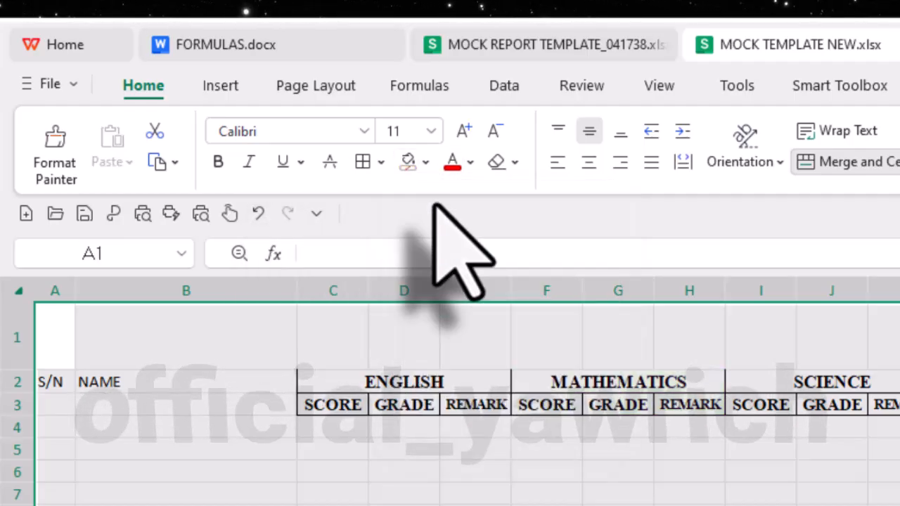
left_click(381, 163)
left_click(464, 88)
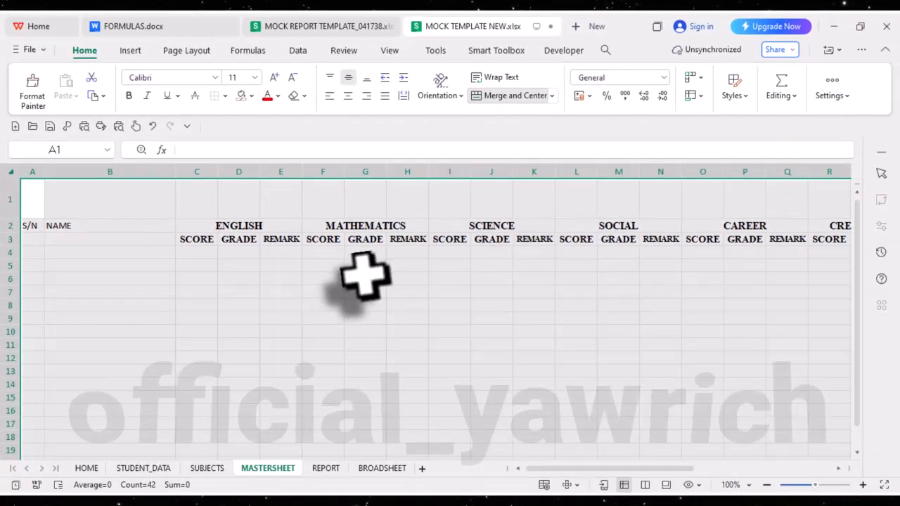
left_click(286, 292)
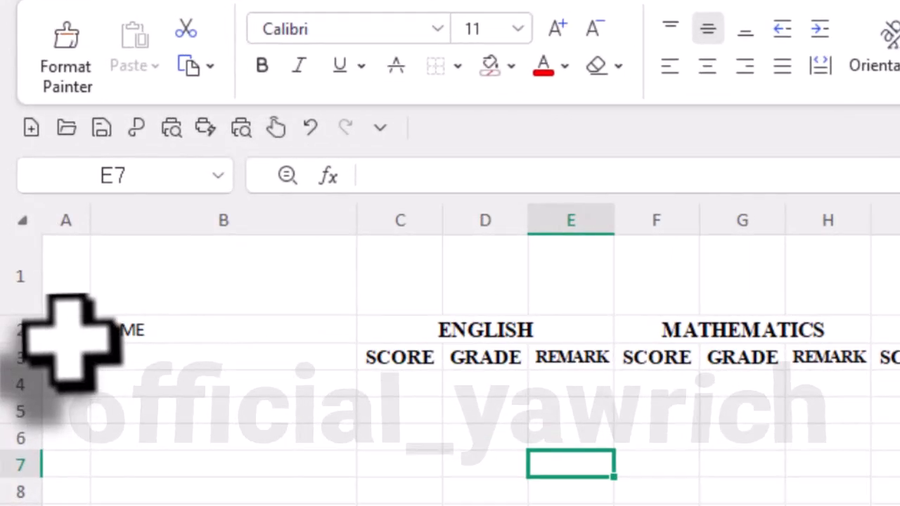
- Format the S/N and NAME headers in A2:B2 as Times New Roman, size 12, bold
left_click_drag(68, 331, 170, 332)
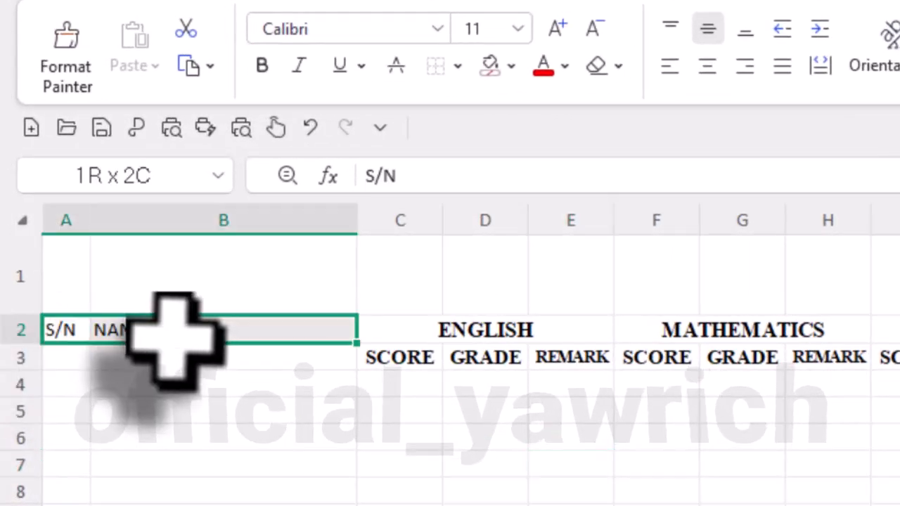
left_click(438, 29)
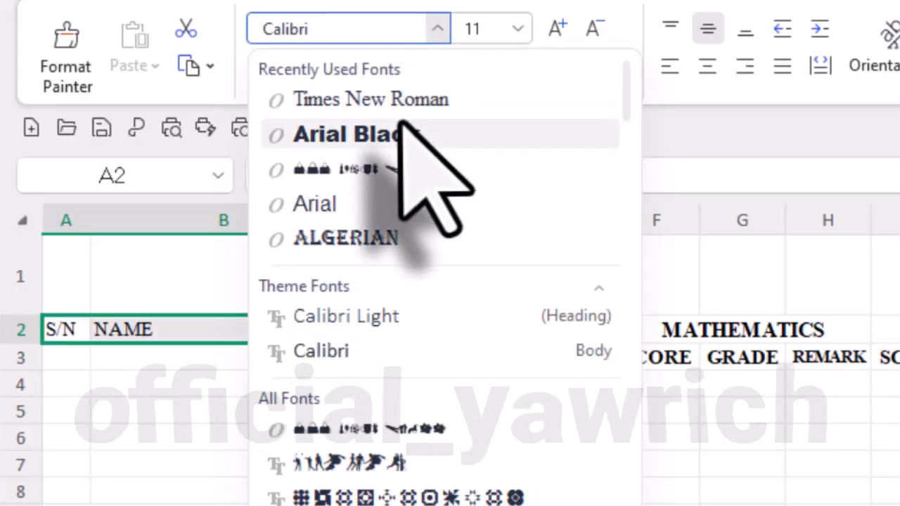
left_click(406, 98)
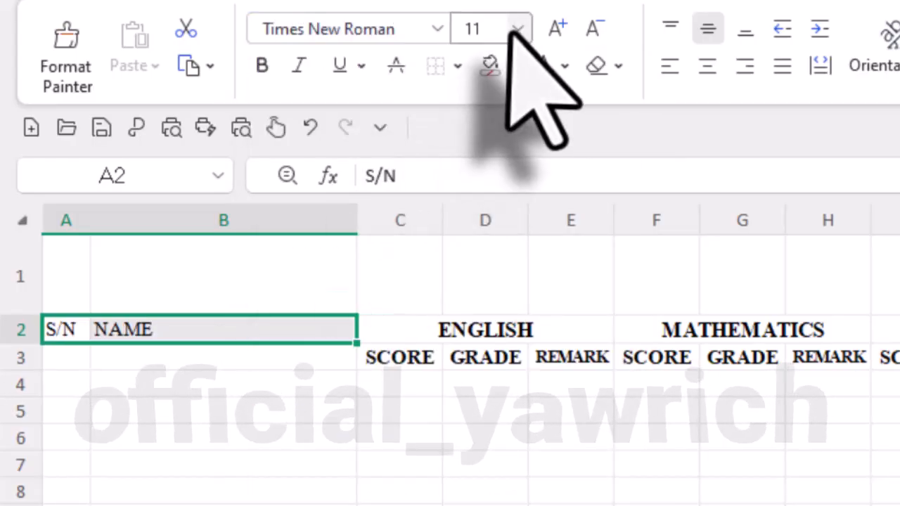
left_click(557, 28)
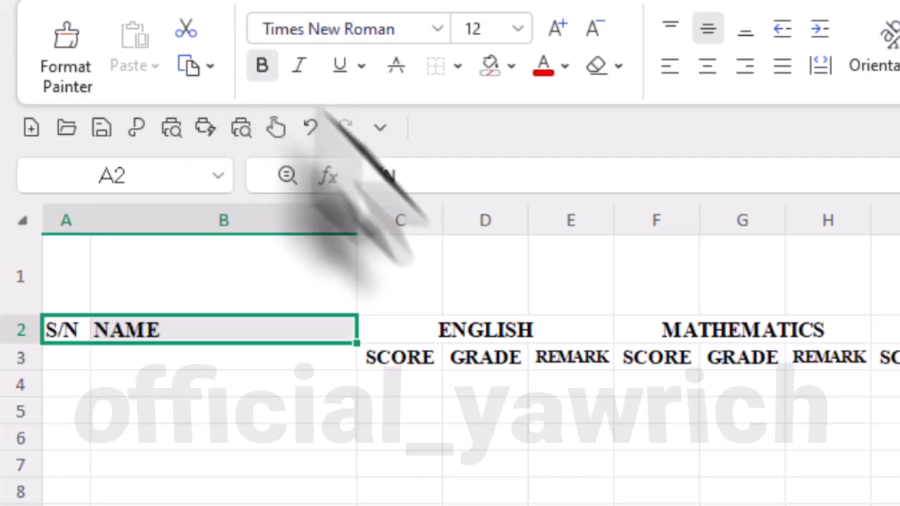
left_click(457, 385)
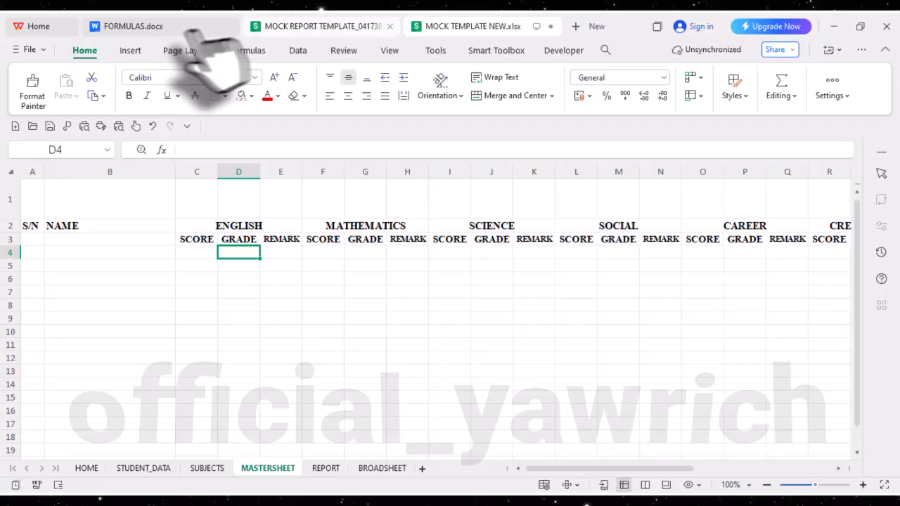
- Check the column shading in the MOCK REPORT TEMPLATE workbook, and fill the English columns C:E in MOCK TEMPLATE NEW with light green
left_click(281, 26)
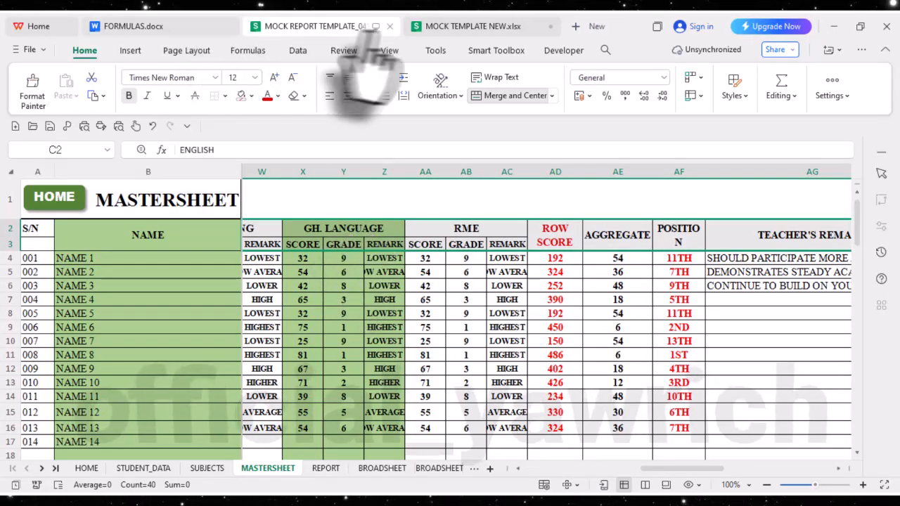
left_click(450, 30)
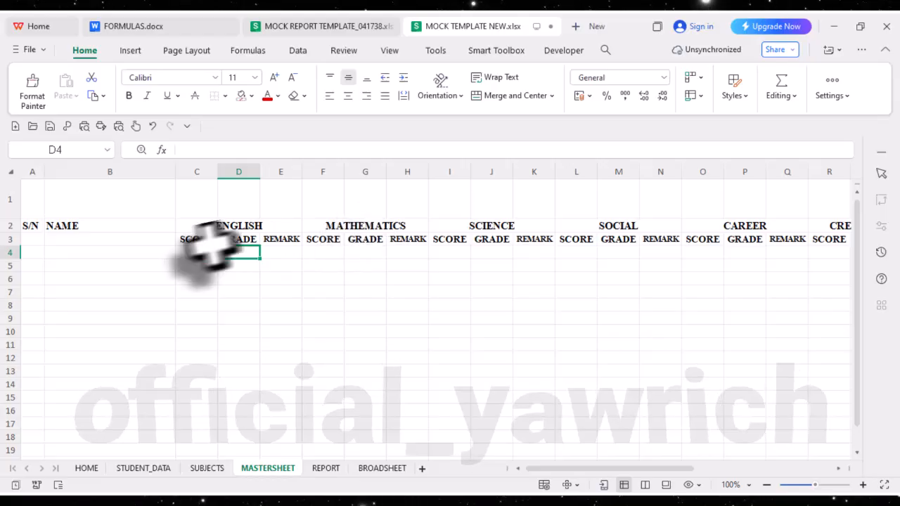
left_click(277, 225)
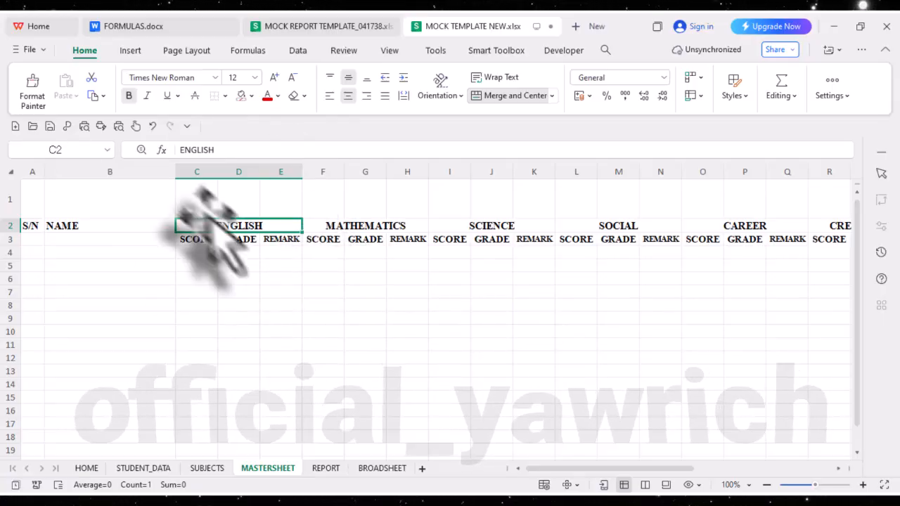
left_click_drag(203, 172, 281, 174)
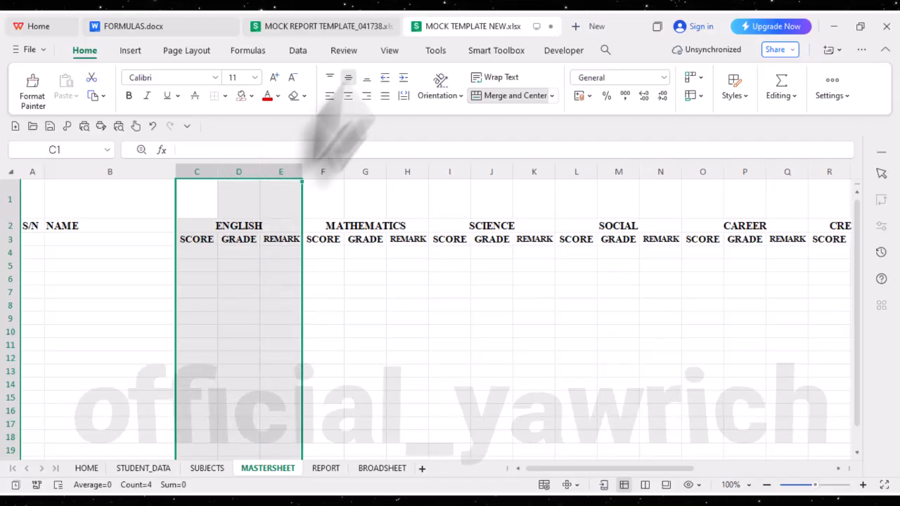
left_click(252, 97)
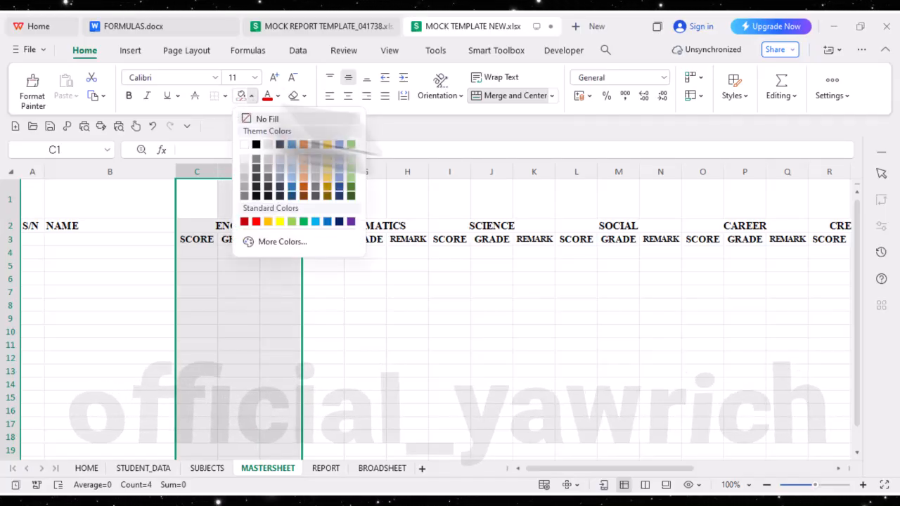
left_click(350, 176)
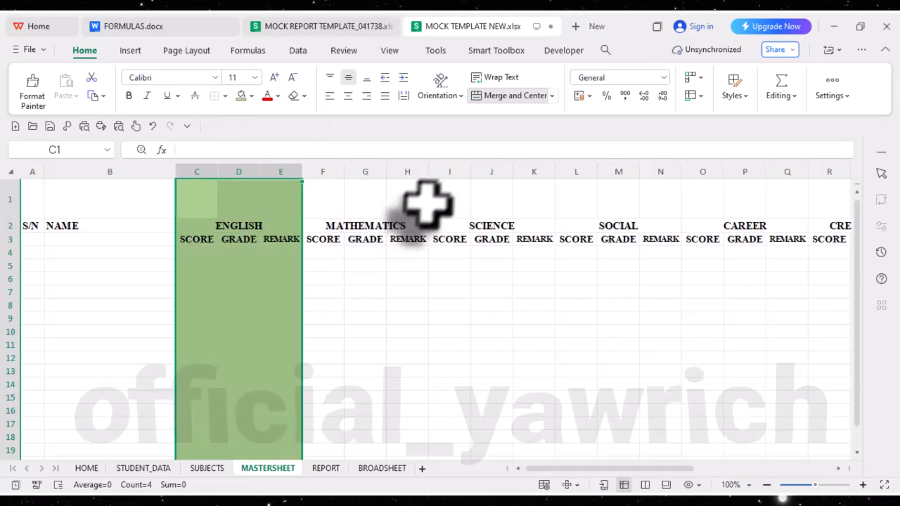
- Fill the Science columns I:K and the Career columns O:Q with the same light green
left_click(450, 170)
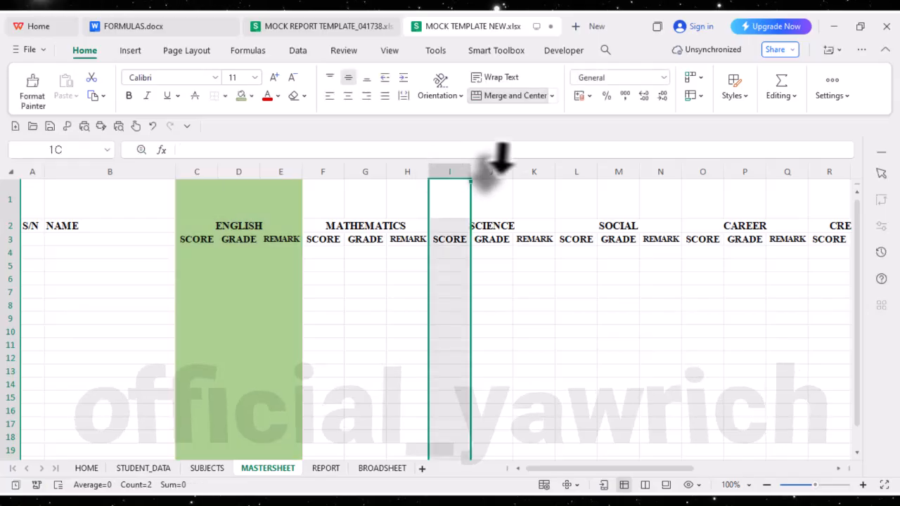
left_click_drag(500, 161, 518, 157)
left_click(241, 96)
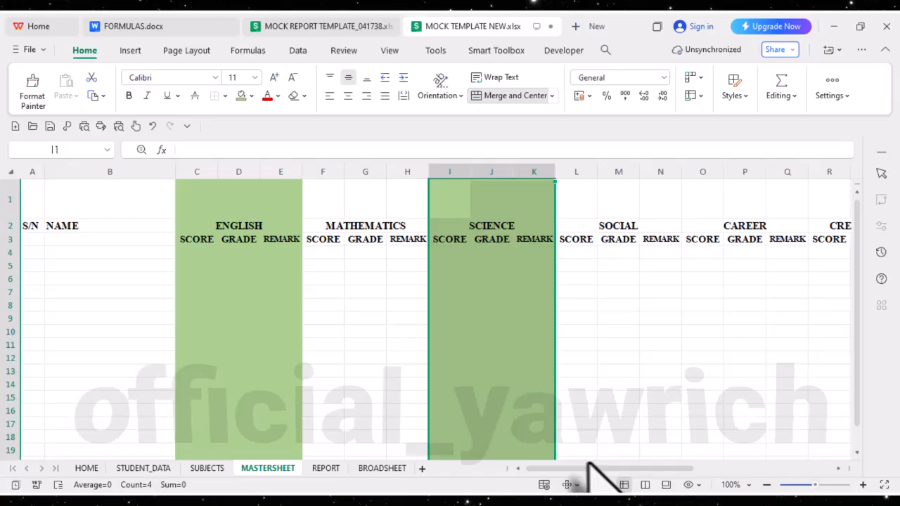
left_click_drag(596, 469, 619, 415)
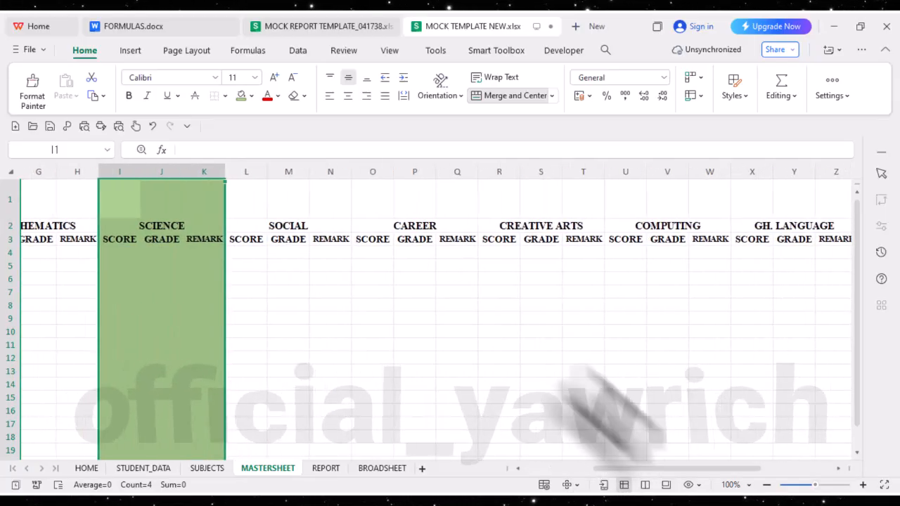
left_click(387, 167)
left_click_drag(389, 160, 443, 169)
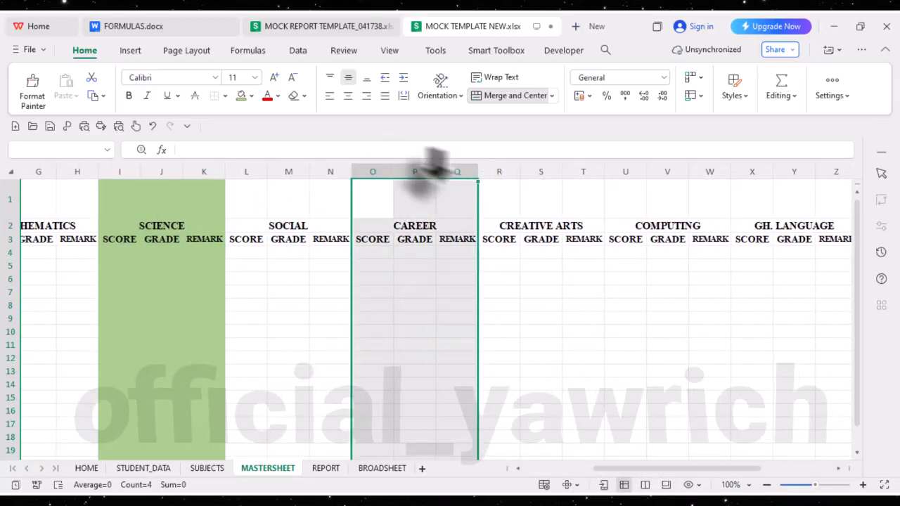
left_click(241, 95)
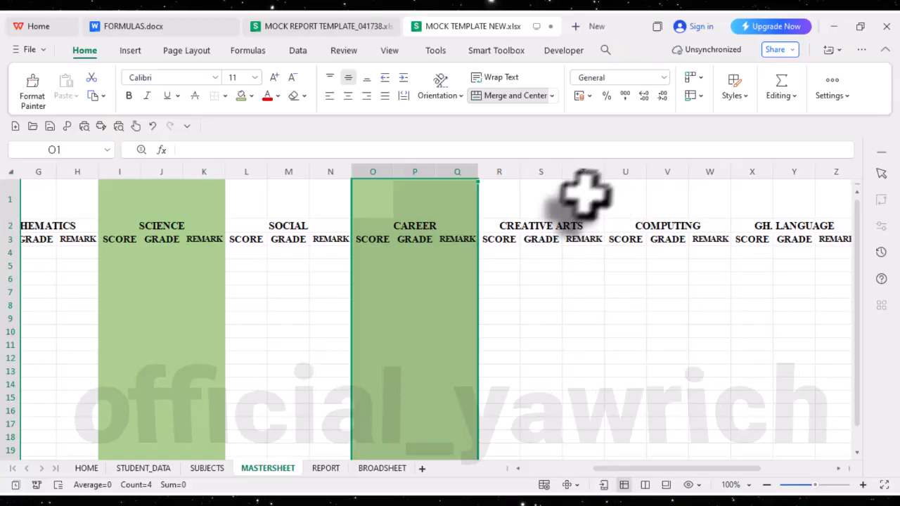
- Fill the Computing columns U:W and the RME columns AA:AC with the same light green
left_click(629, 169)
left_click_drag(631, 168, 710, 170)
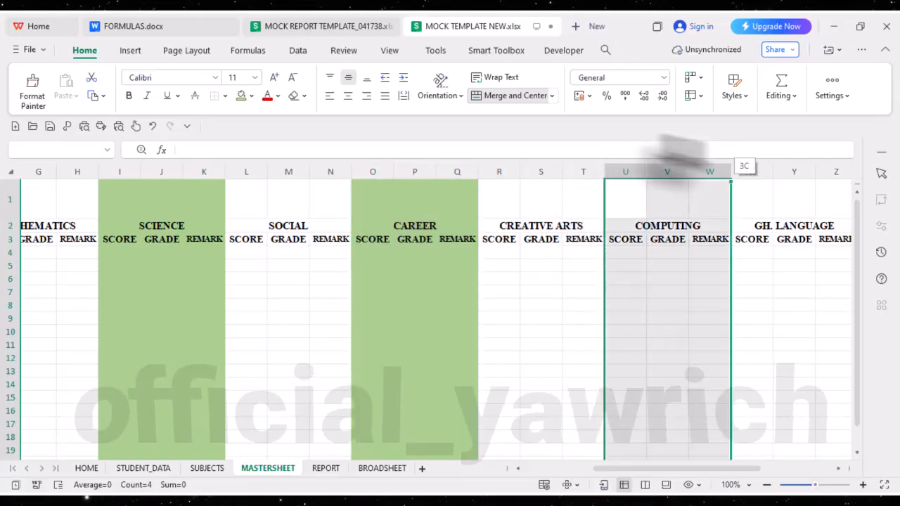
left_click(241, 95)
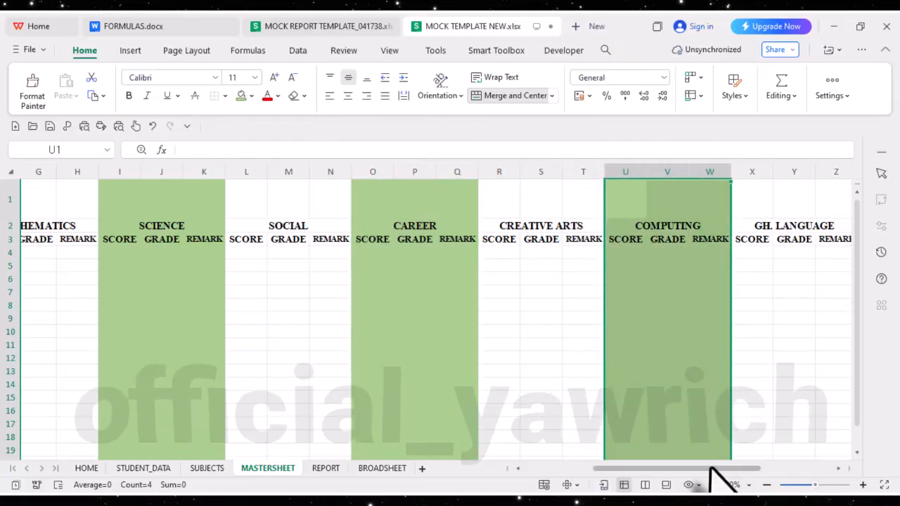
left_click_drag(709, 468, 788, 469)
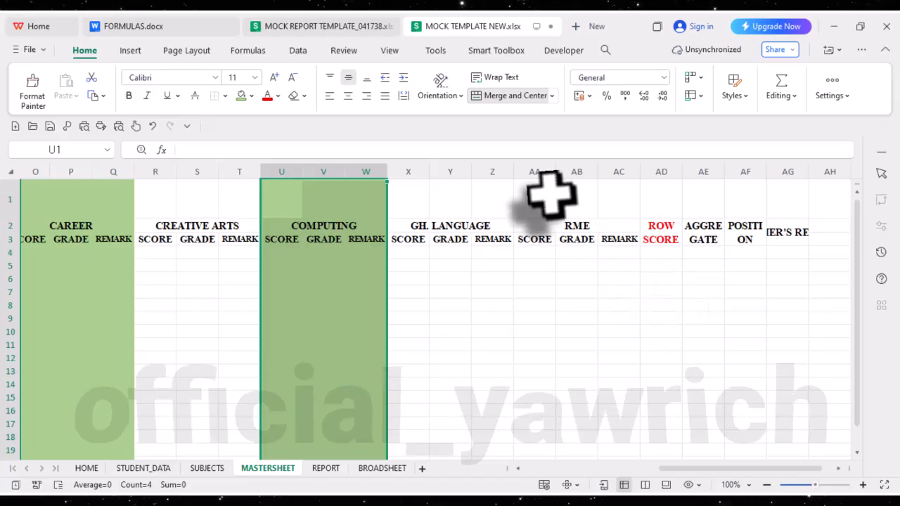
left_click_drag(548, 169, 632, 171)
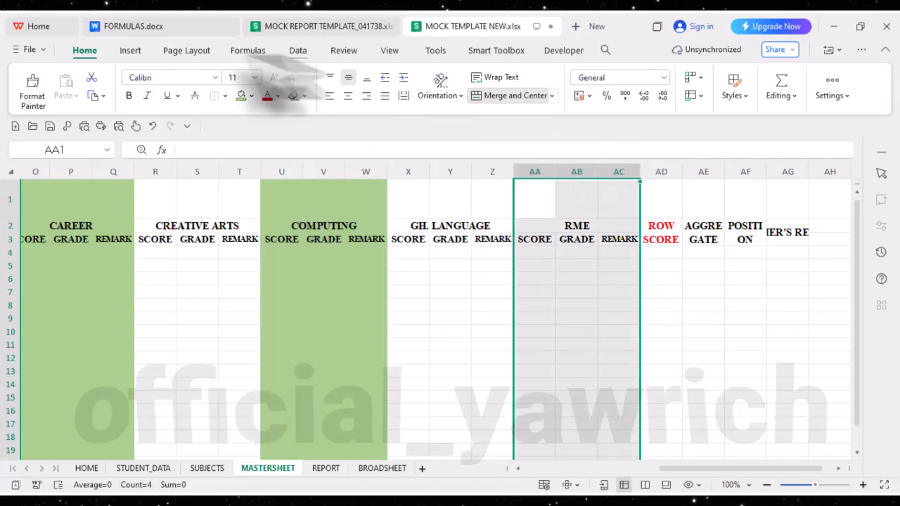
left_click(241, 95)
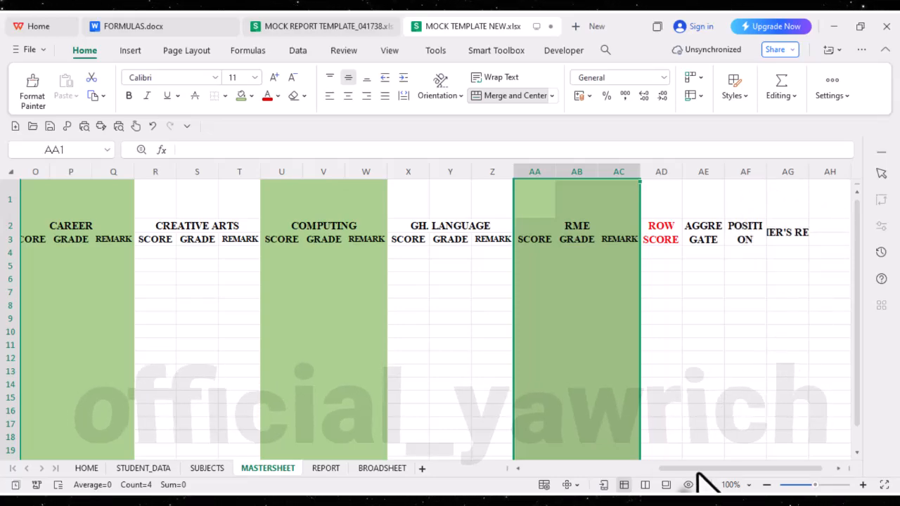
- Auto-fit the widths of columns AD:AG to their ROW SCORE, AGGREGATE, POSITION and TEACHER'S REMARK headers
scroll(698, 475, "right", 1)
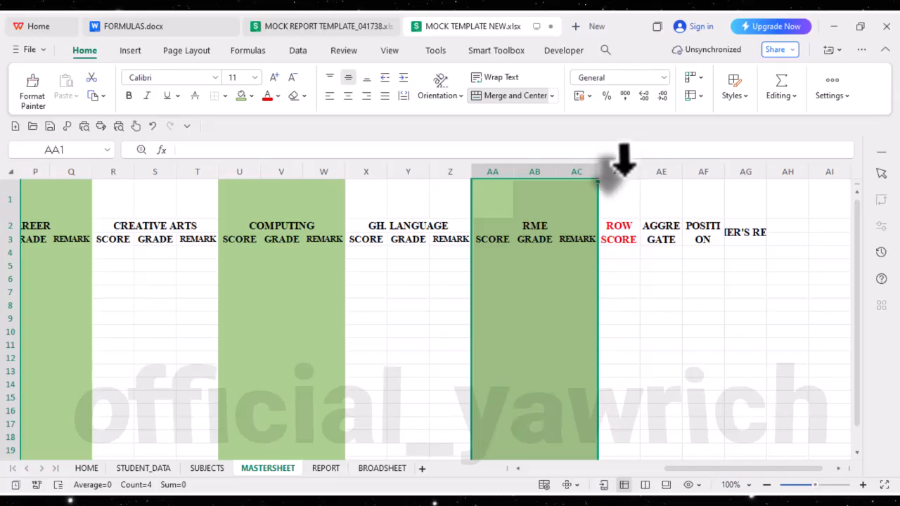
left_click_drag(624, 168, 771, 169)
double_click(765, 173)
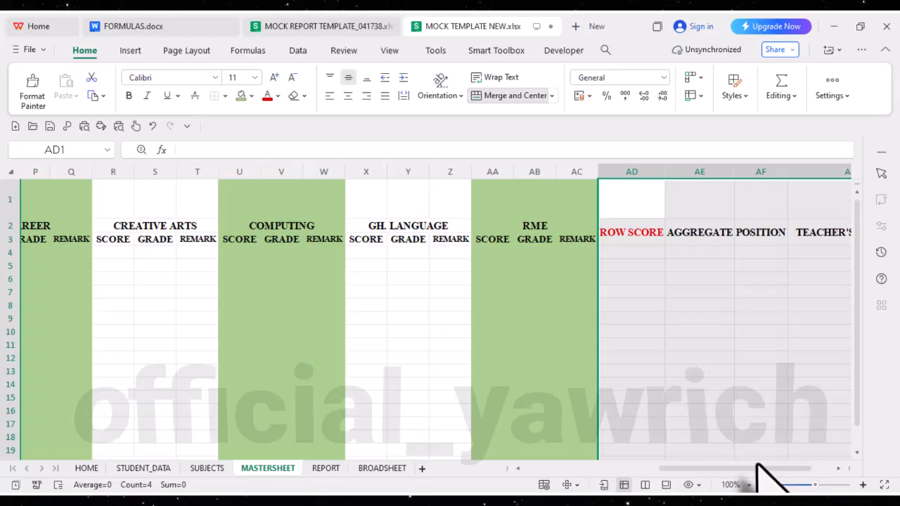
- Widen the TEACHER'S REMARK column AG to about one and a half times its auto-fitted width
left_click_drag(754, 469, 795, 474)
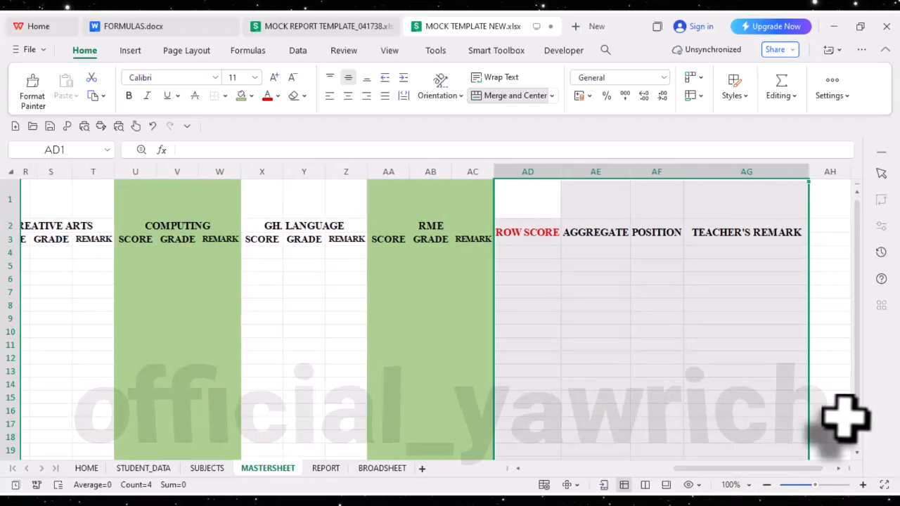
left_click(779, 397)
left_click(782, 172)
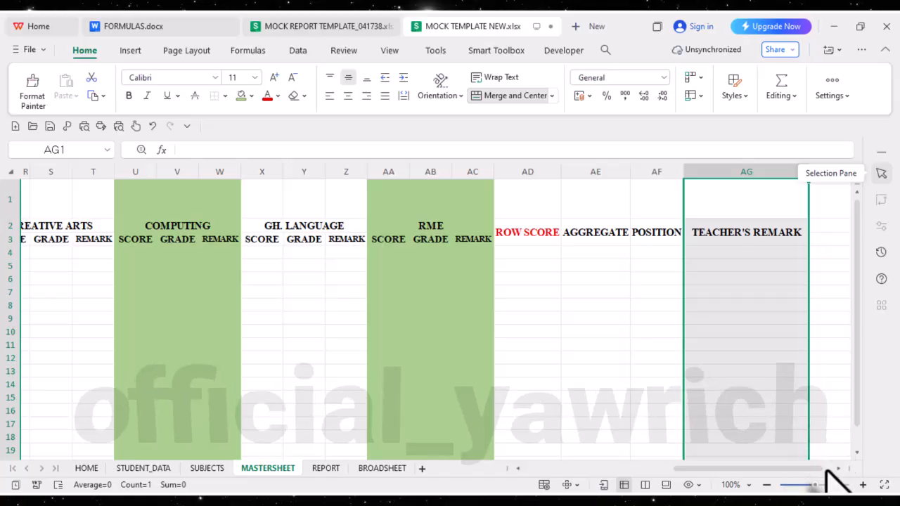
scroll(836, 470, "right", 5)
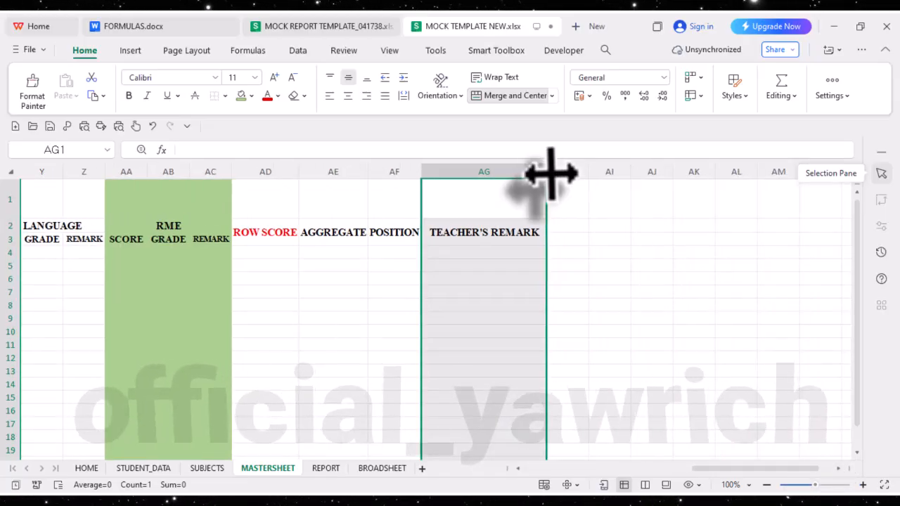
left_click_drag(552, 177, 617, 197)
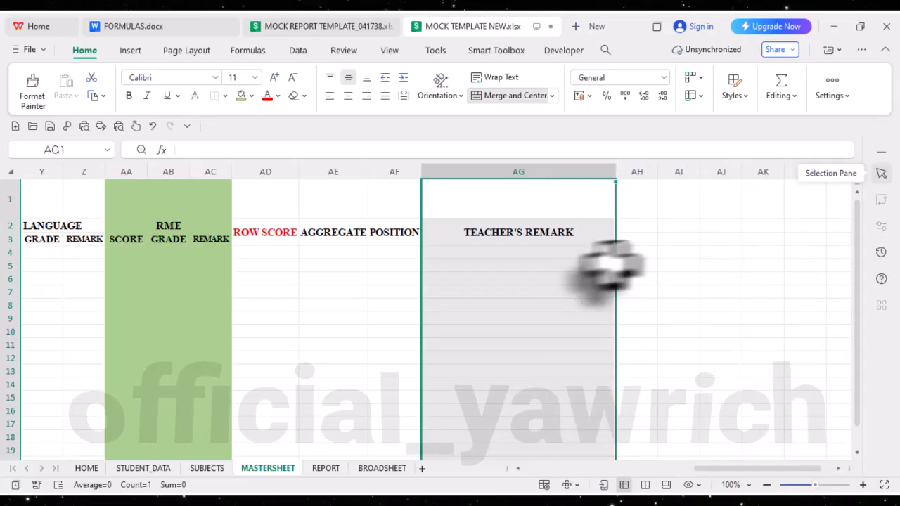
- Copy the ROLL NO. to GRADE headers AH2:AM3 from the MOCK REPORT TEMPLATE mastersheet and paste them at AH2 in MOCK TEMPLATE NEW
left_click(637, 227)
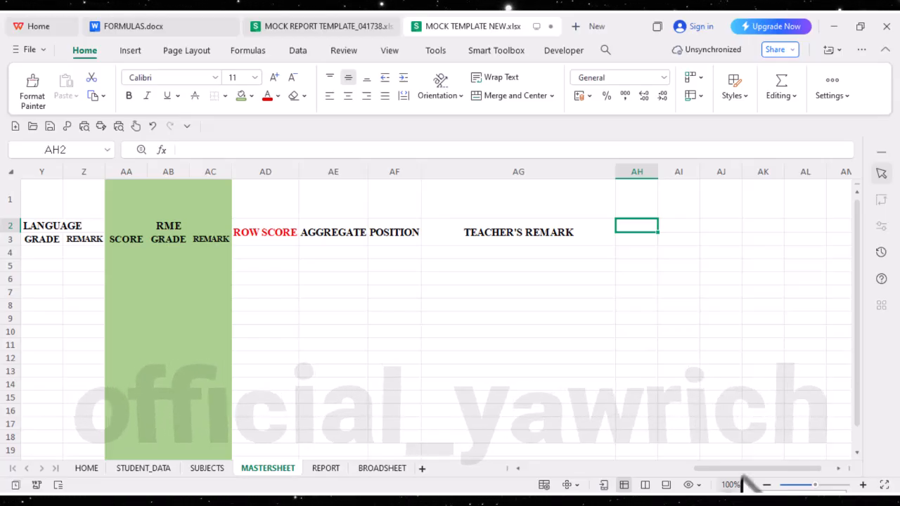
left_click(311, 27)
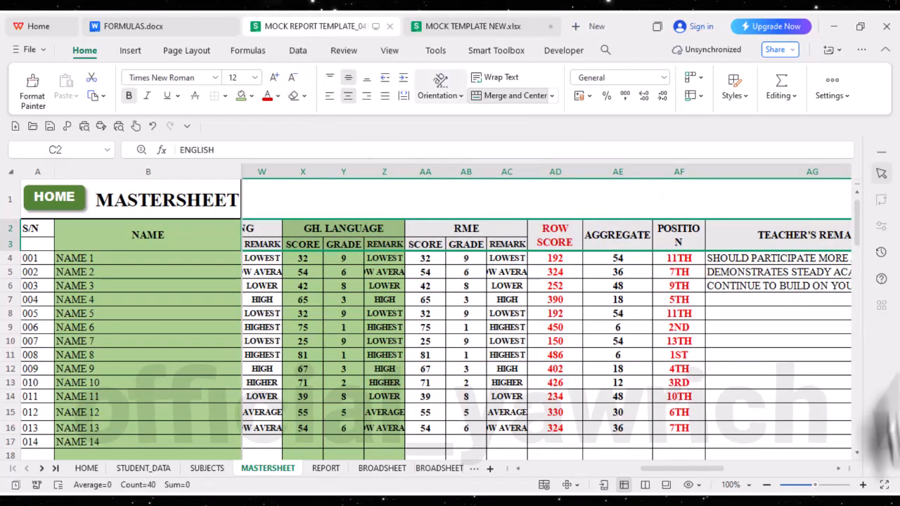
left_click_drag(655, 469, 724, 484)
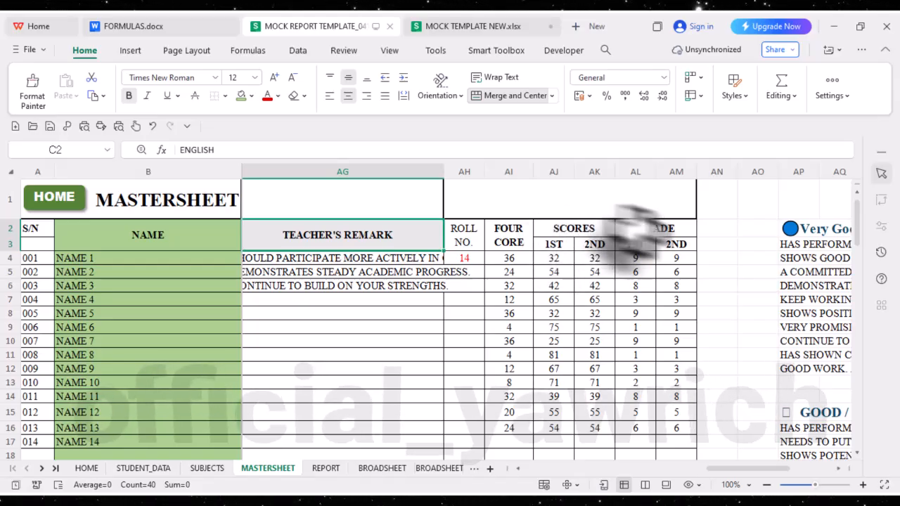
left_click_drag(461, 236, 655, 238)
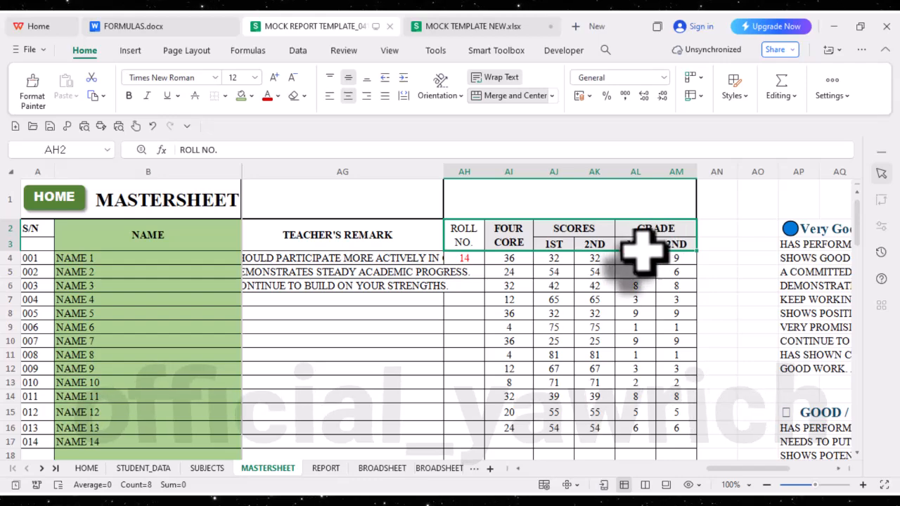
key("ctrl+c")
left_click(455, 26)
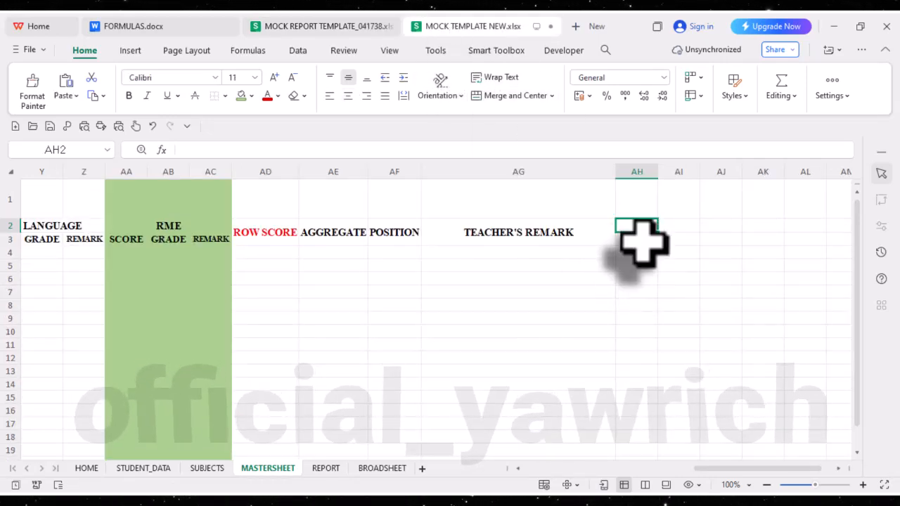
key("ctrl+v")
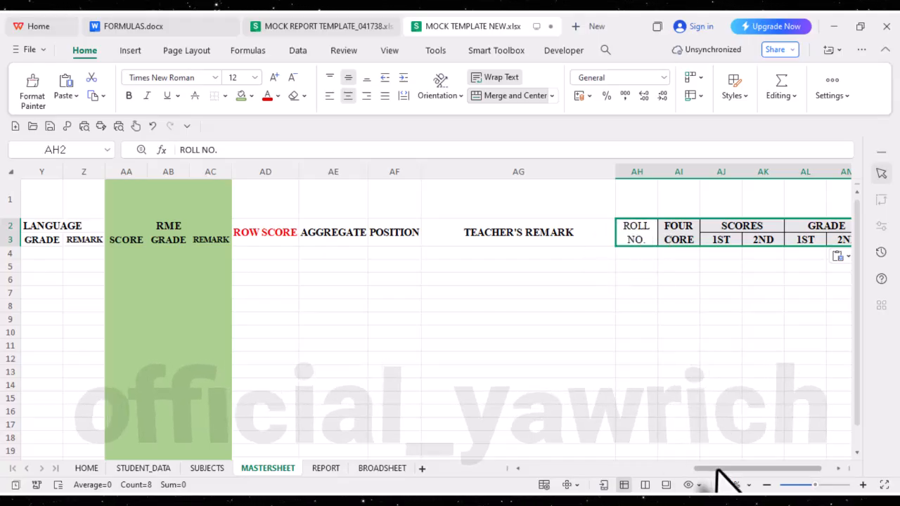
left_click_drag(717, 469, 739, 469)
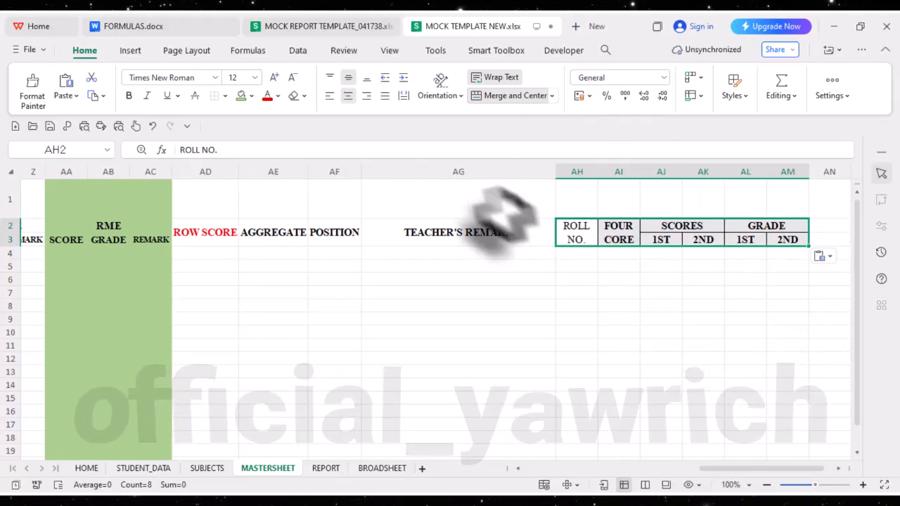
left_click(604, 232)
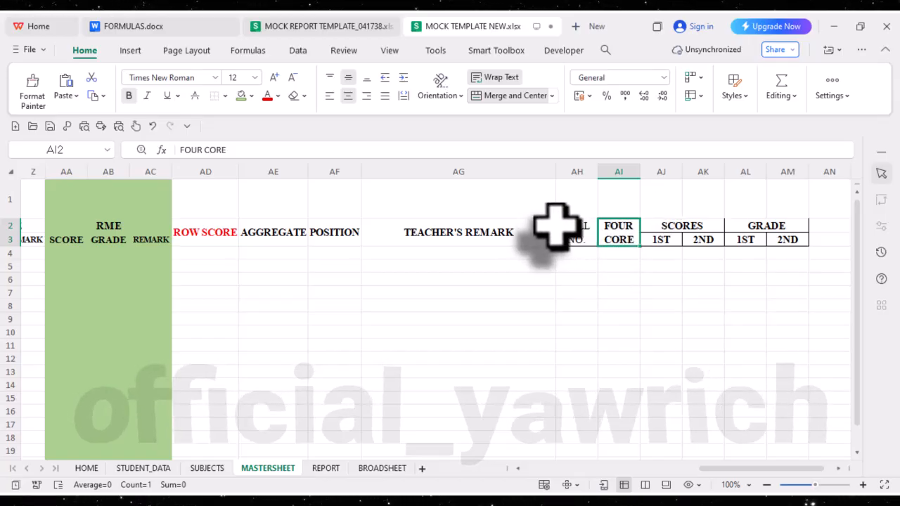
- Remove all borders from the pasted ROLL NO. to GRADE headers in AH2:AM3
left_click_drag(566, 232, 774, 235)
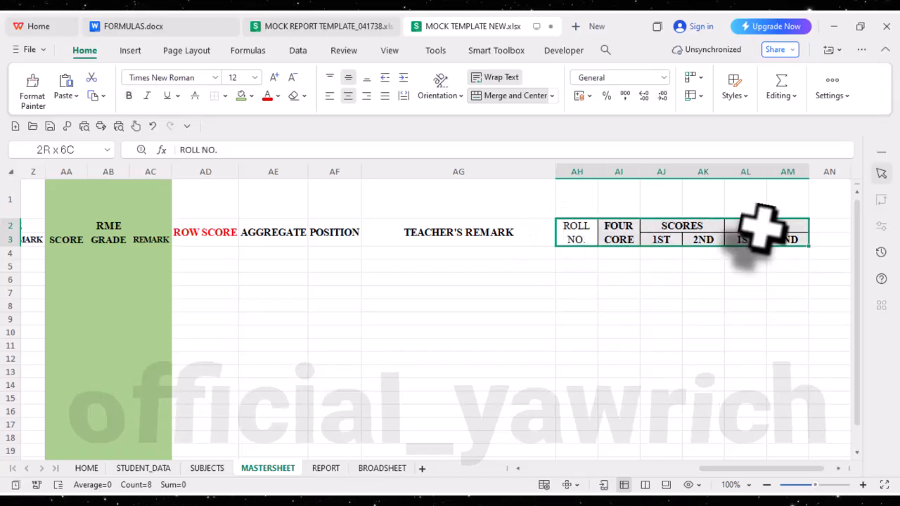
left_click(215, 97)
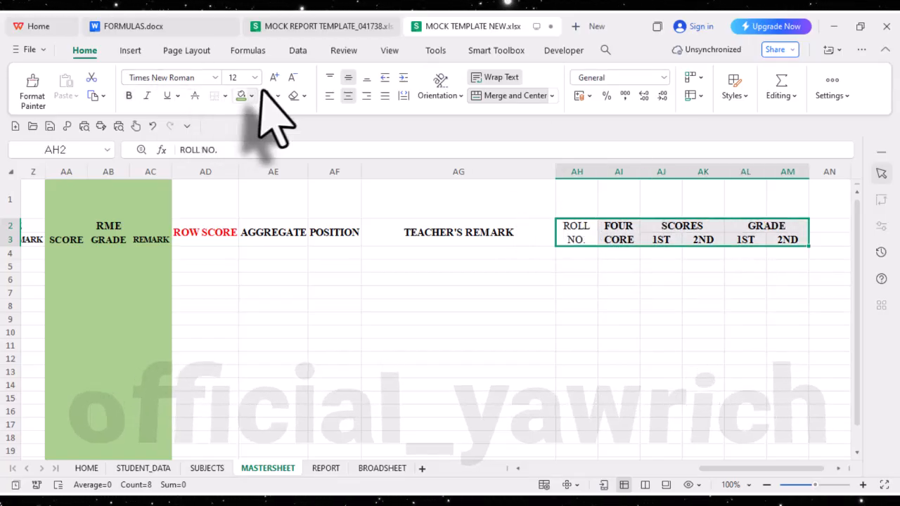
left_click(524, 292)
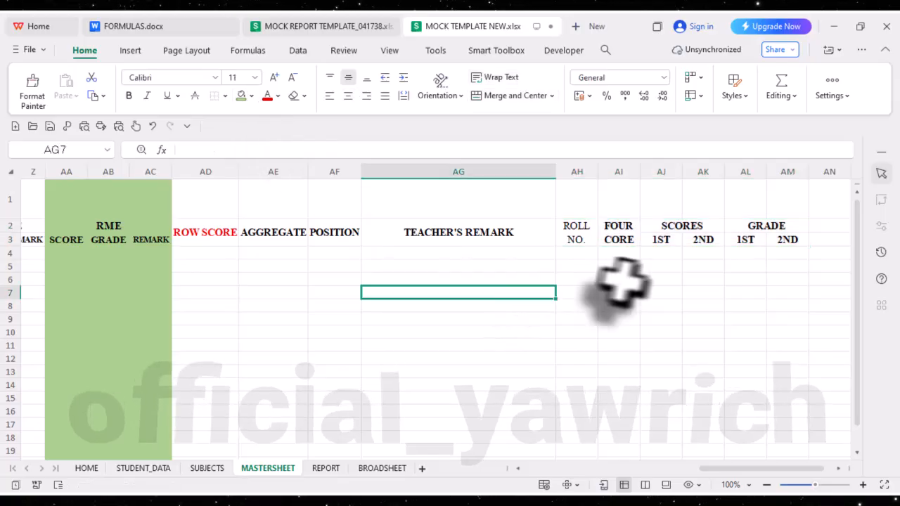
left_click(625, 237)
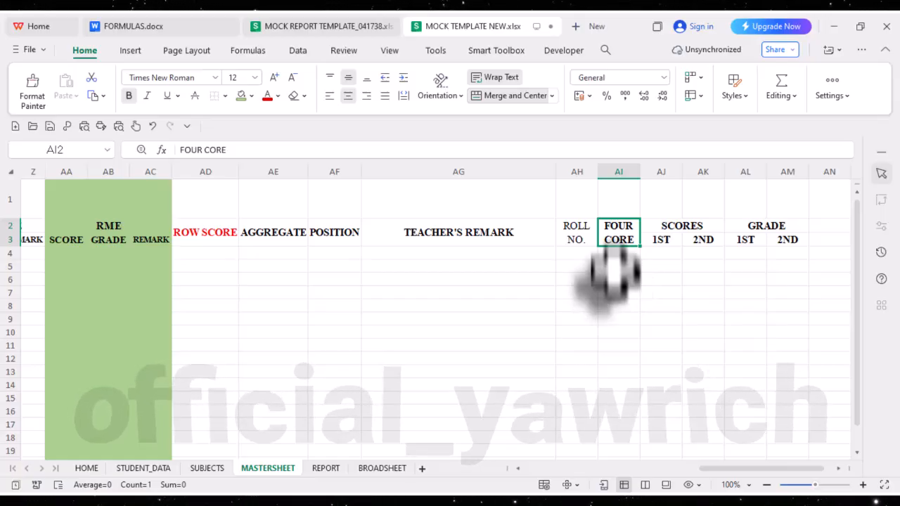
left_click(623, 256)
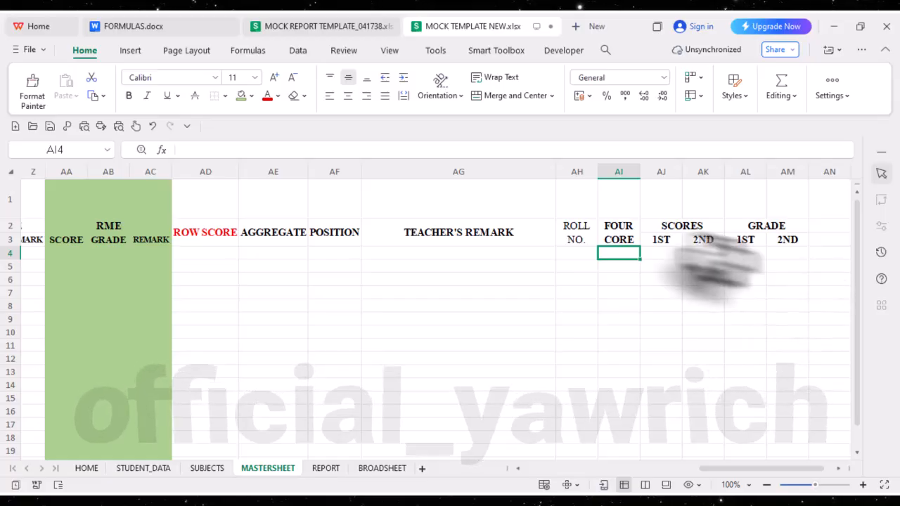
left_click(669, 231)
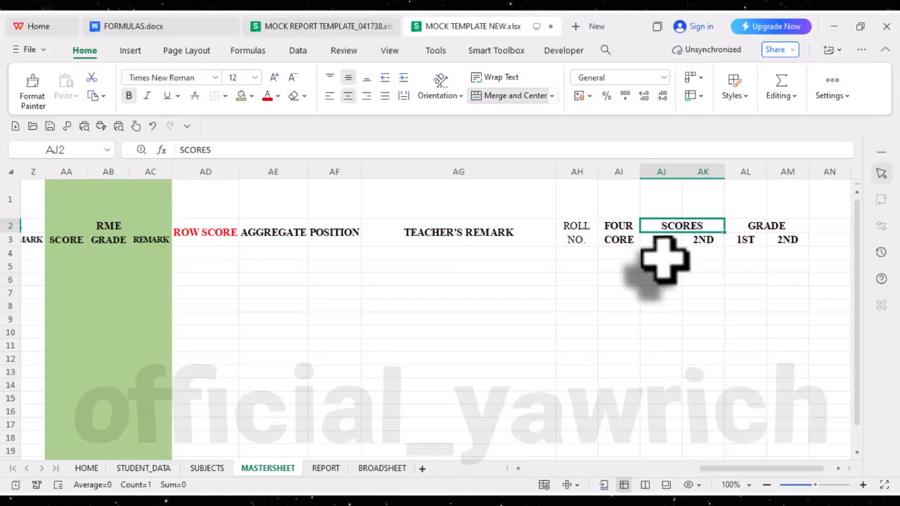
left_click(675, 243)
left_click(678, 254)
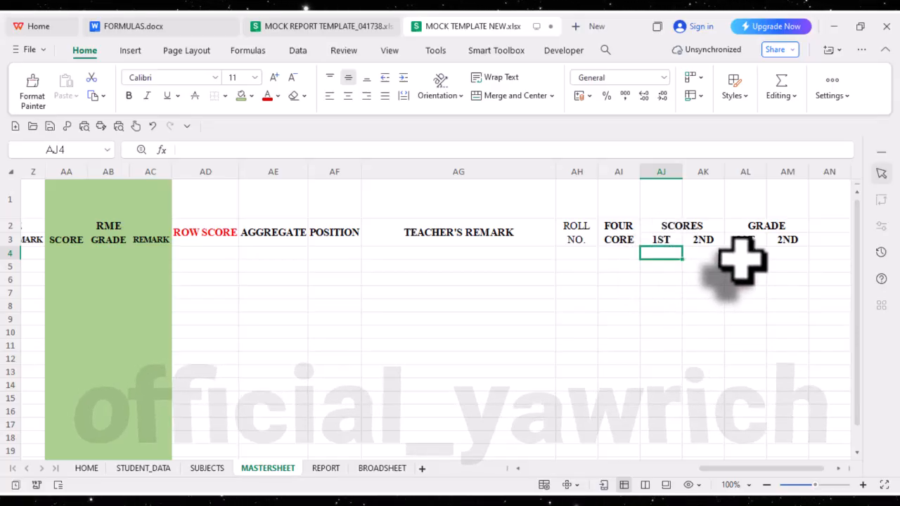
left_click(703, 255)
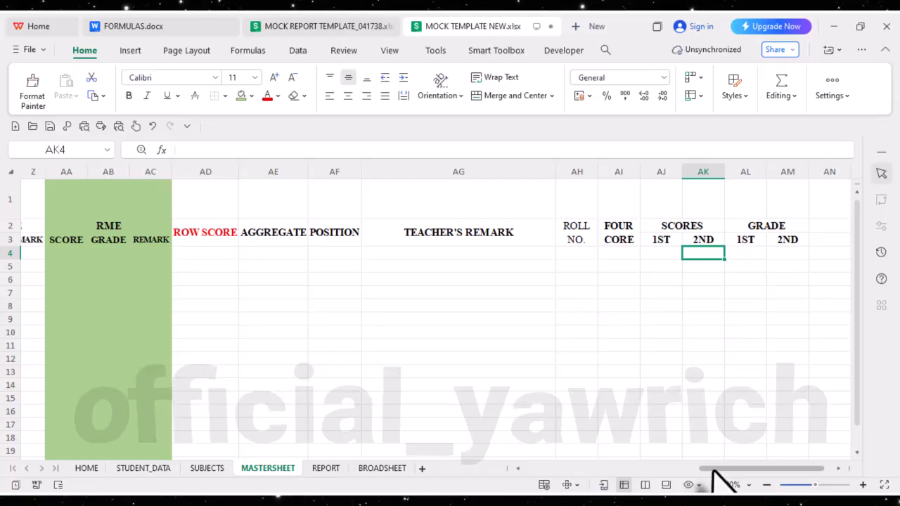
- Merge and center the NAME header across B2:B3 and the S/N header across A2:A3
left_click_drag(713, 470, 458, 483)
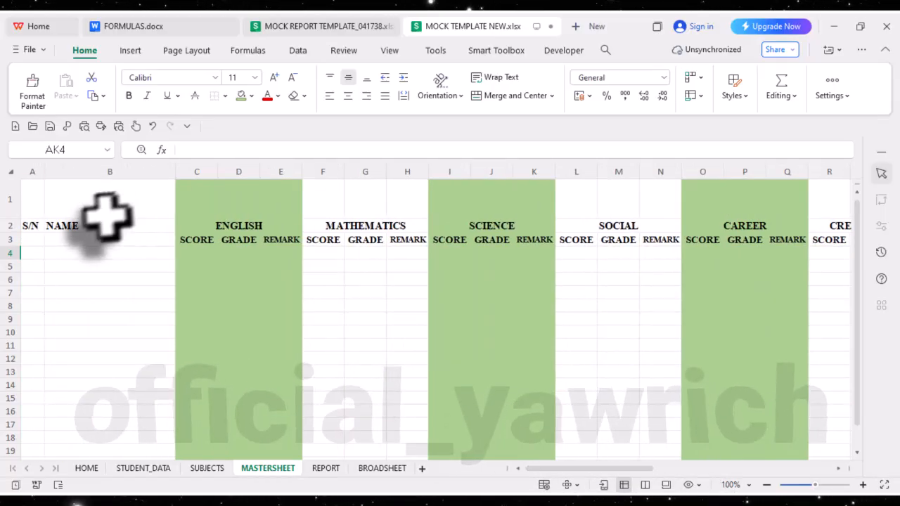
left_click(83, 230)
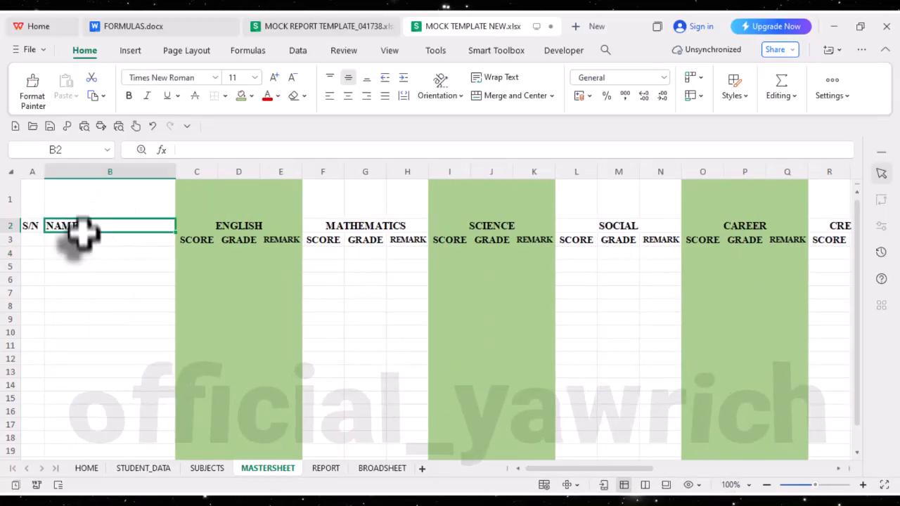
left_click(496, 98)
left_click_drag(31, 226, 30, 241)
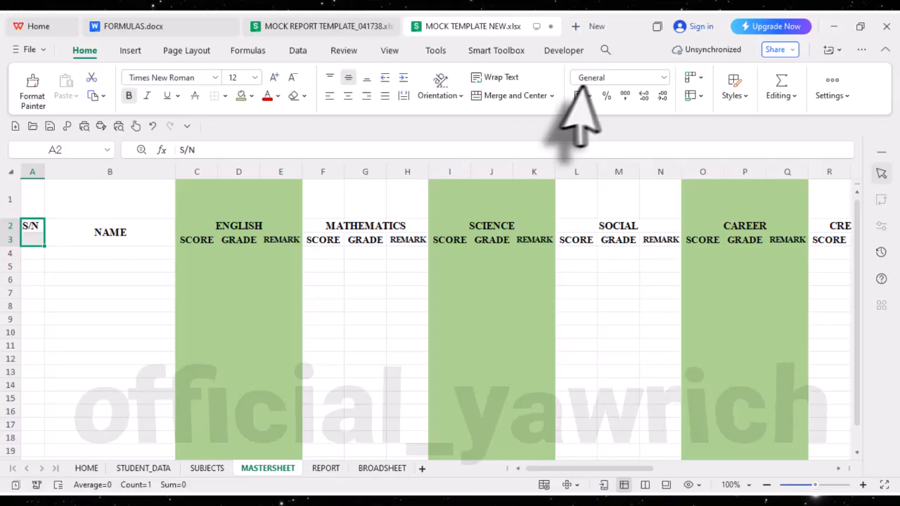
left_click(516, 96)
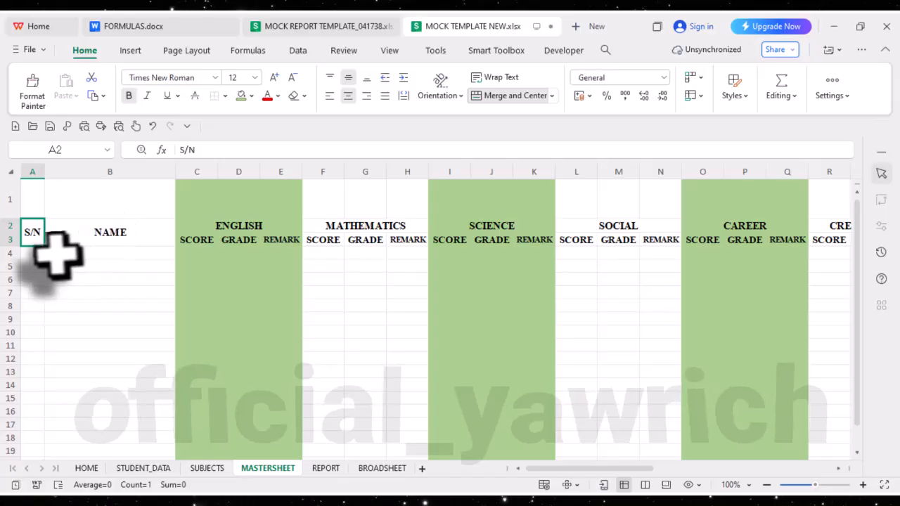
- Switch to FORMULAS.docx and copy the formula under the S/N - SUBJECTS & MASTERSHEET heading
left_click(34, 255)
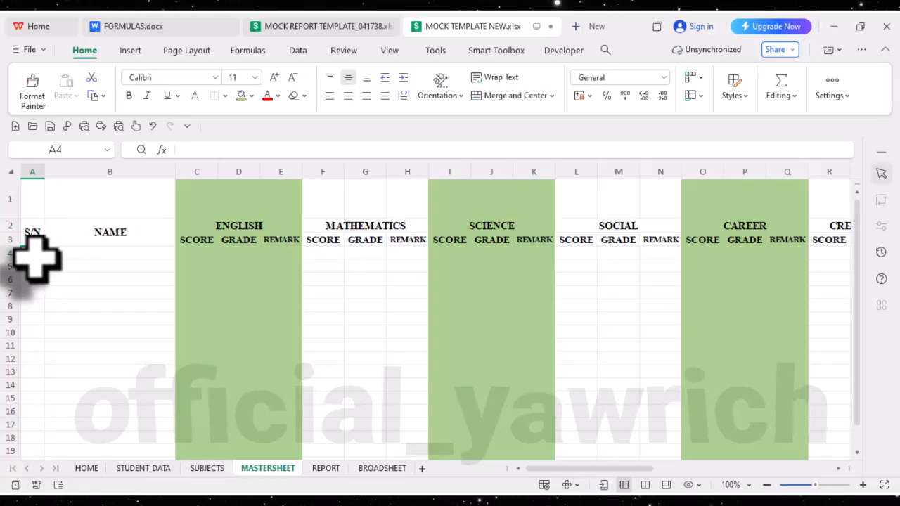
left_click(144, 29)
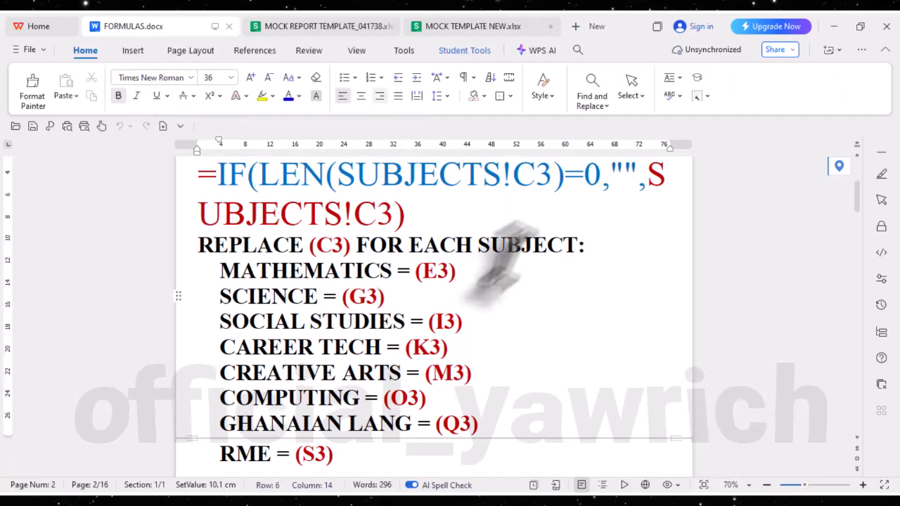
scroll(456, 274, "up", 10)
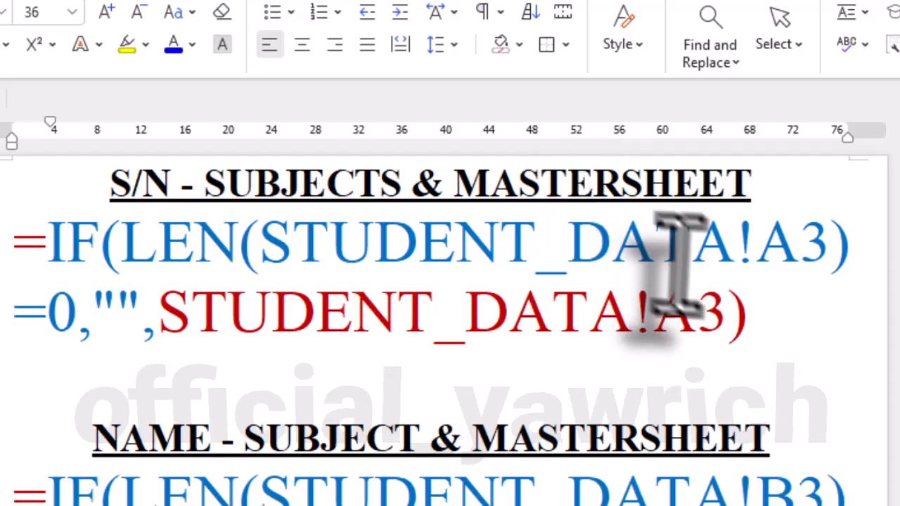
left_click_drag(749, 310, 16, 241)
key("ctrl+c")
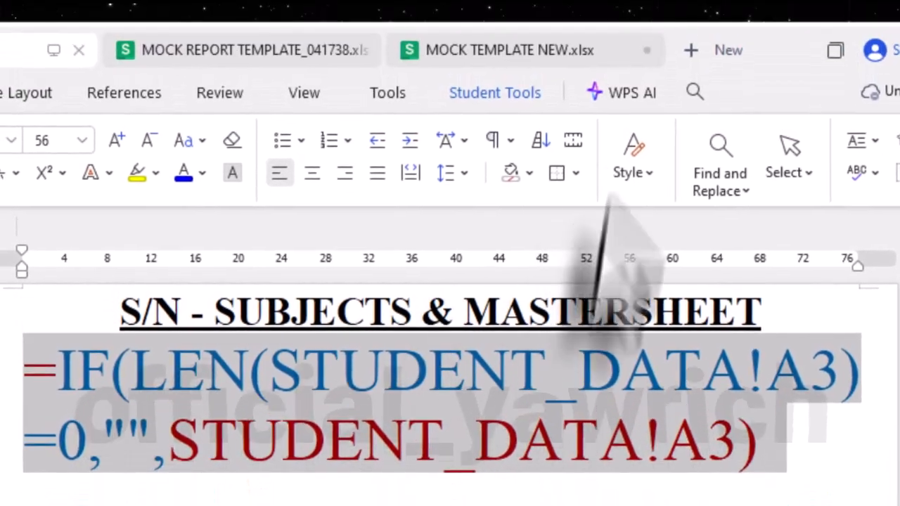
- In MOCK TEMPLATE NEW, examine the full S/N formula in cell A3 of the SUBJECTS sheet
left_click(516, 50)
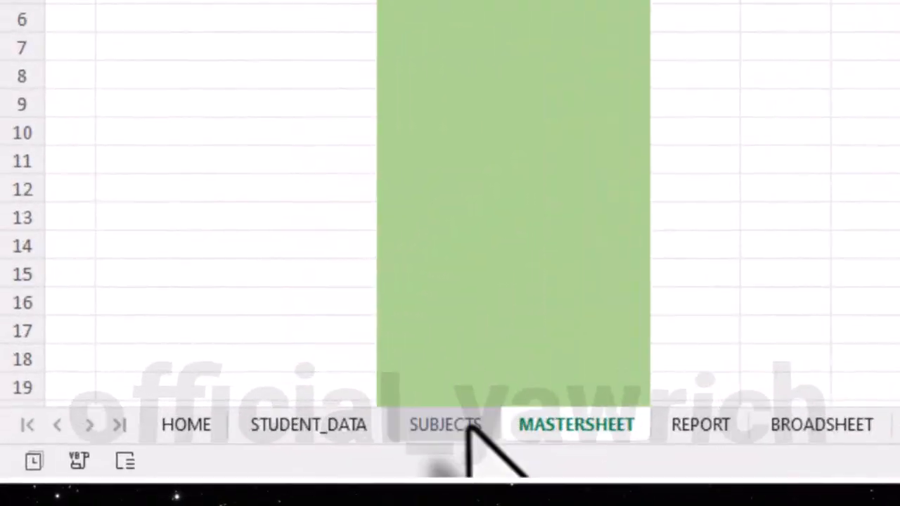
left_click(263, 458)
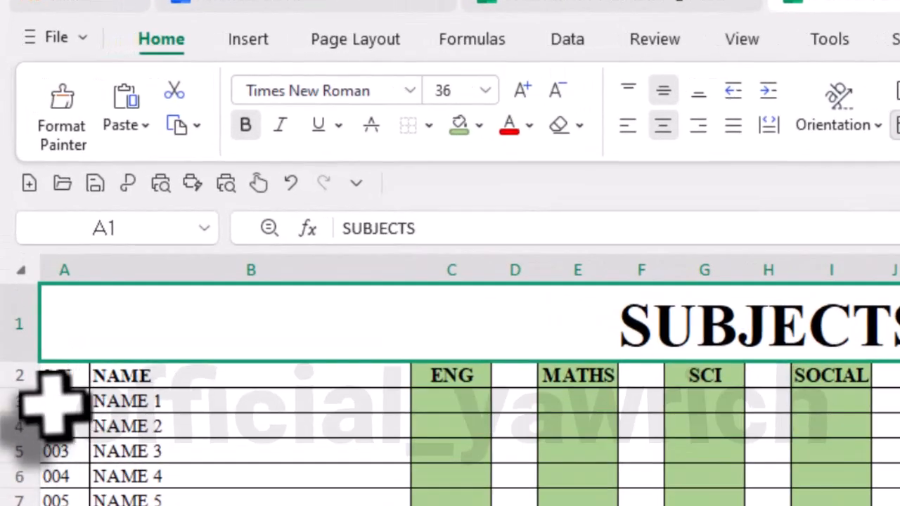
left_click(64, 401)
left_click(67, 376)
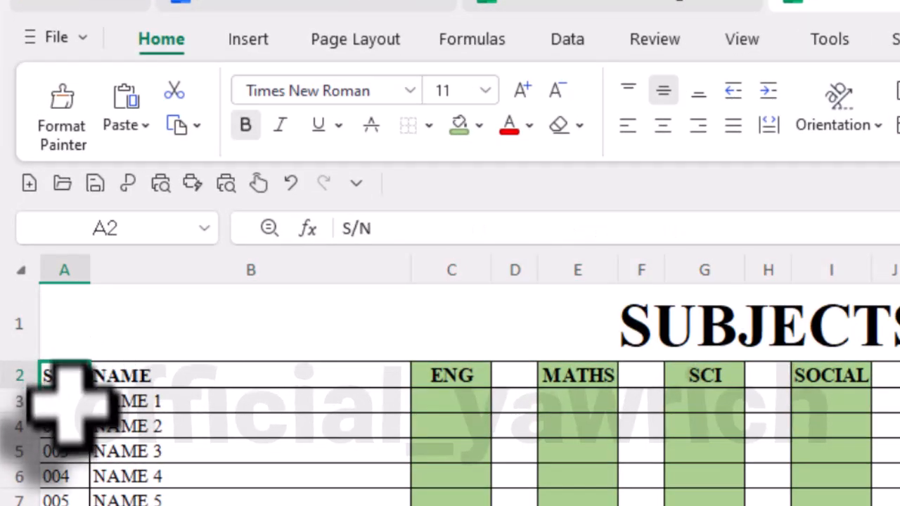
left_click(74, 402)
left_click(769, 229)
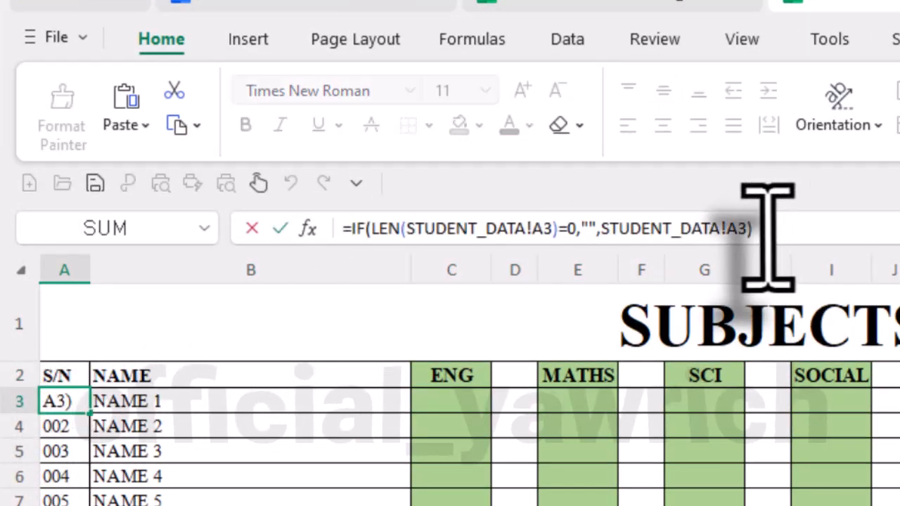
left_click(350, 239, "shift")
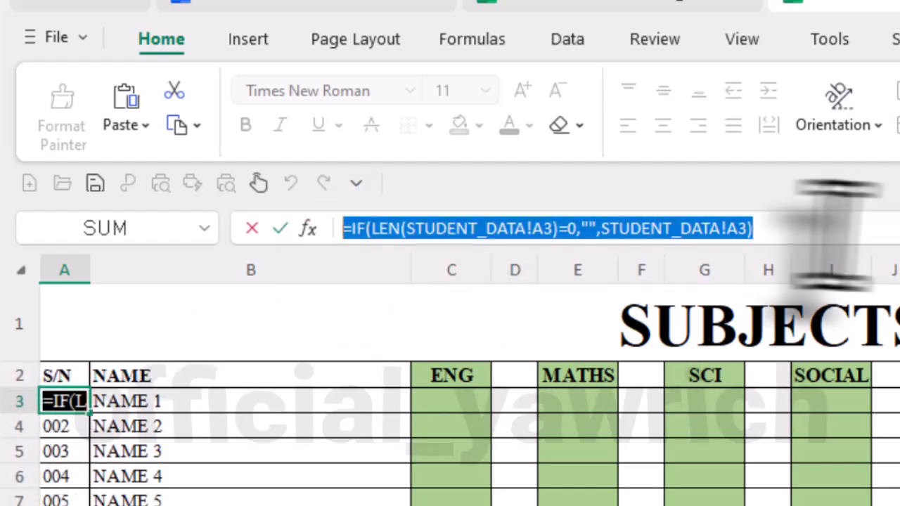
left_click(790, 236)
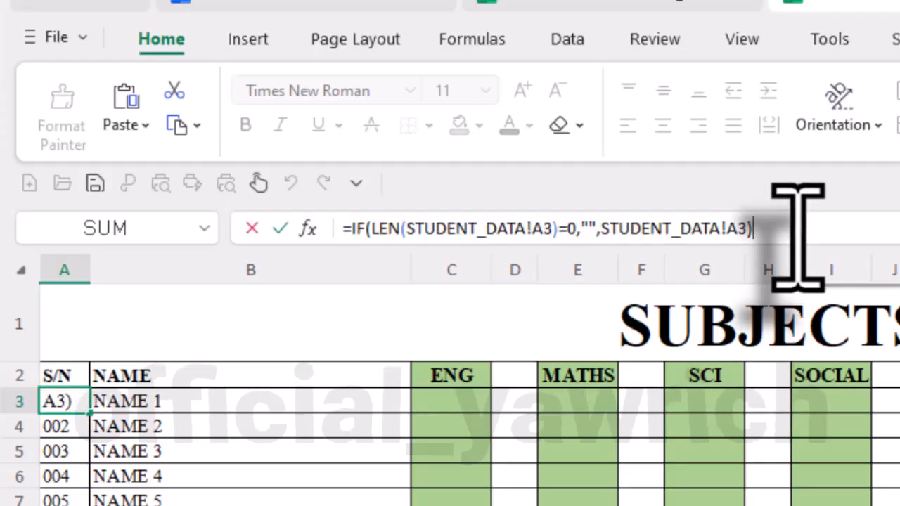
key("Return")
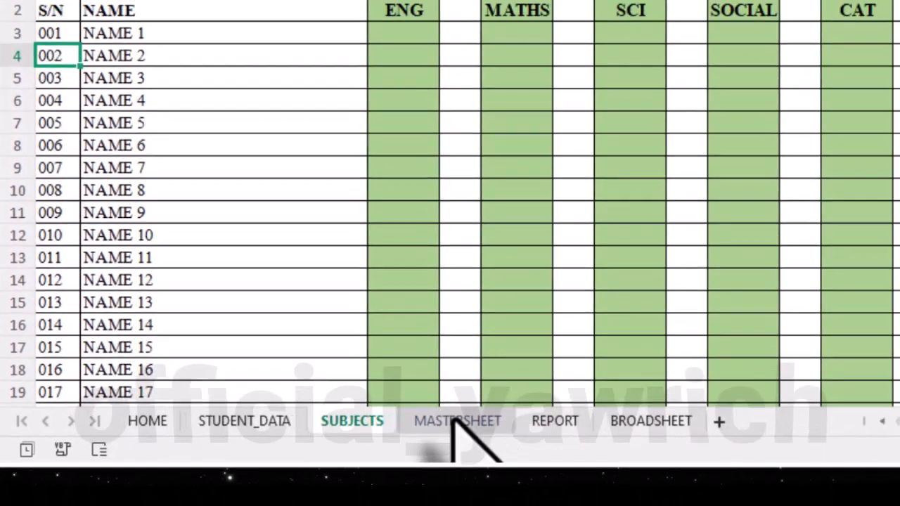
- Paste the formula =IF(LEN(STUDENT_DATA!A3)=0,"",STUDENT_DATA!A3) into cell A4 of the MASTERSHEET
left_click(458, 426)
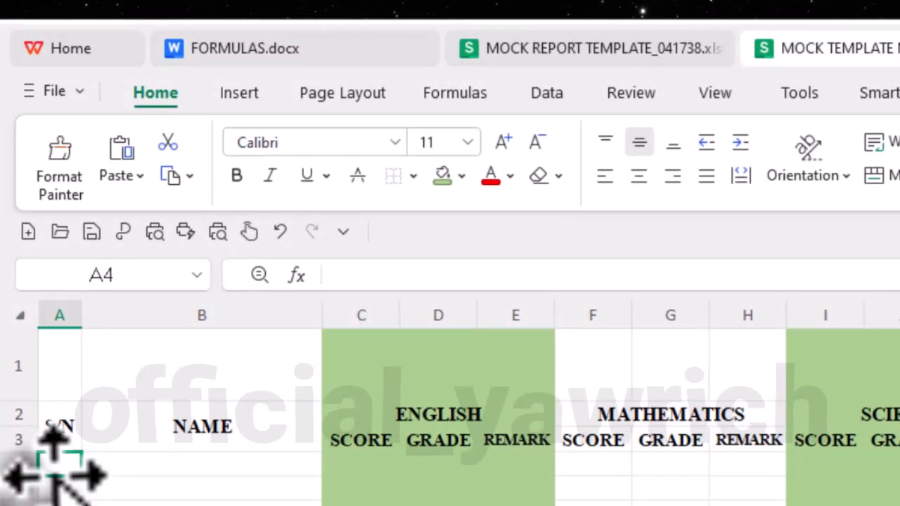
left_click(352, 275)
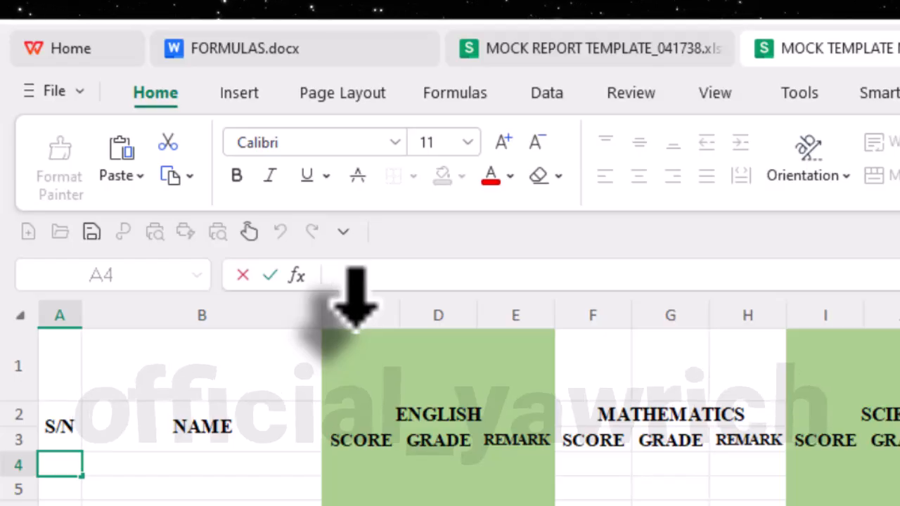
key("ctrl+v")
key("Return")
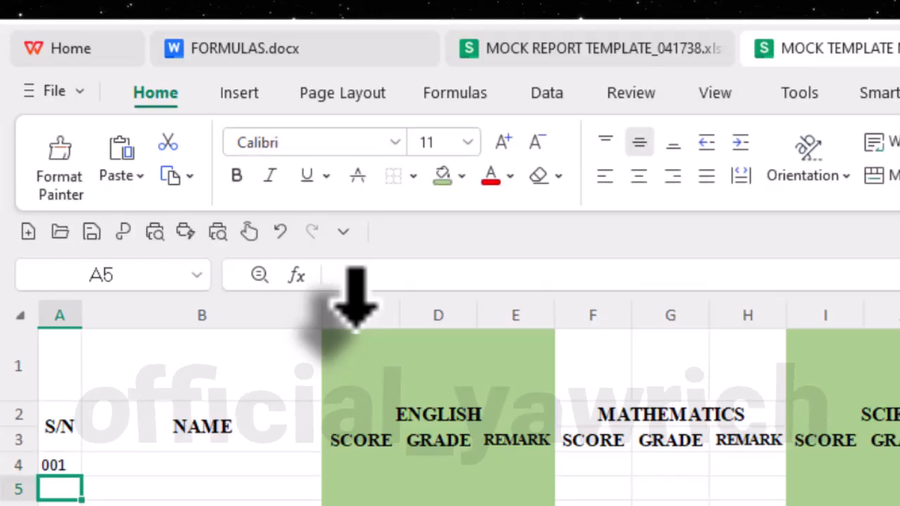
- Fill the S/N formula from cell A4 down column A to row 104
left_click(77, 465)
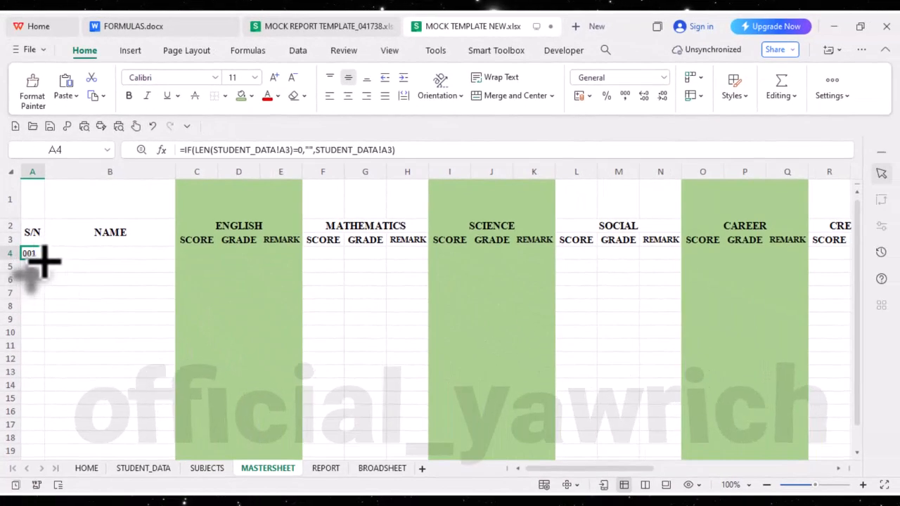
left_click(56, 254)
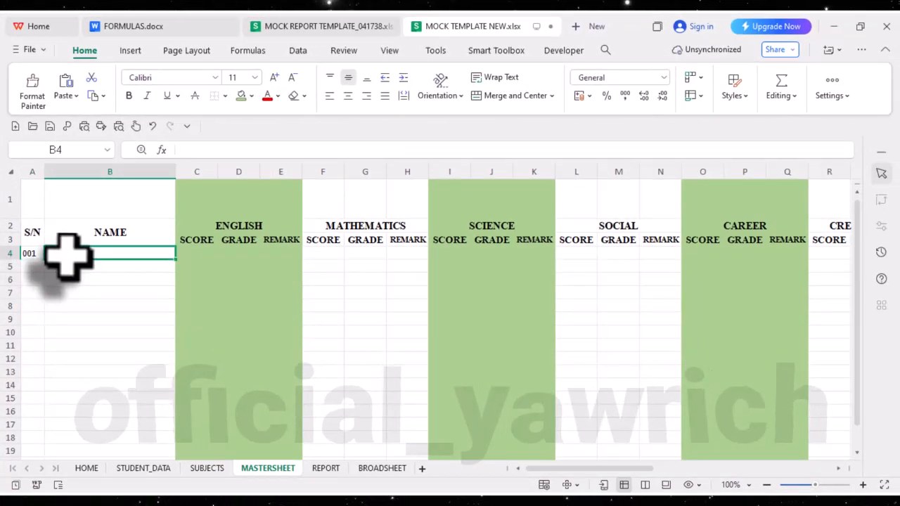
left_click(39, 255)
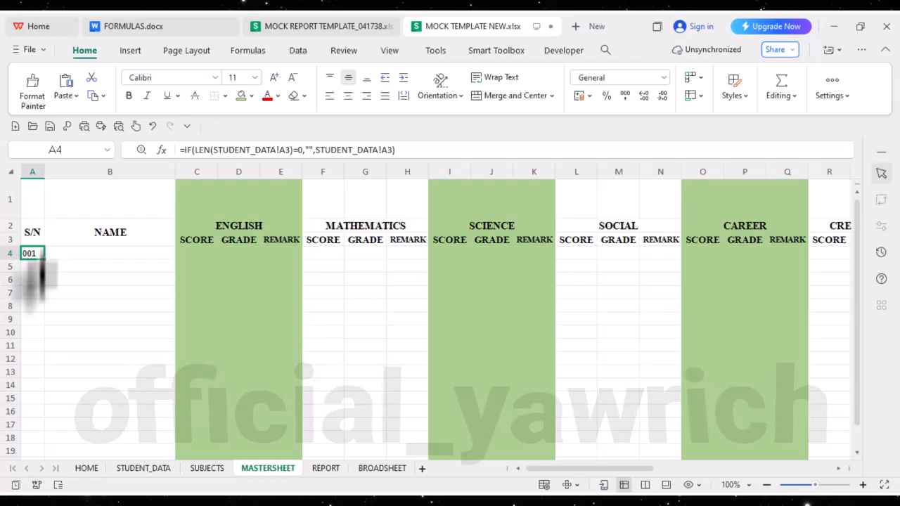
left_click_drag(44, 259, 32, 495)
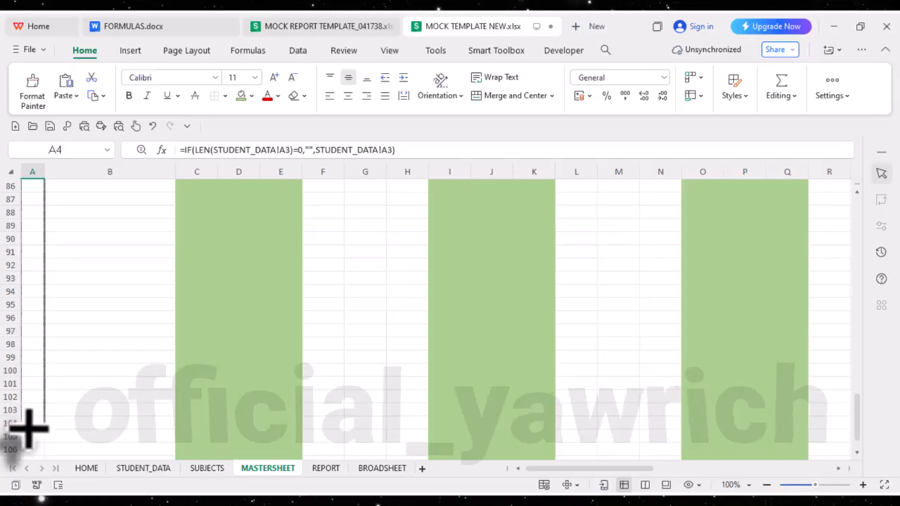
left_click_drag(28, 426, 29, 427)
scroll(106, 408, "up", 5)
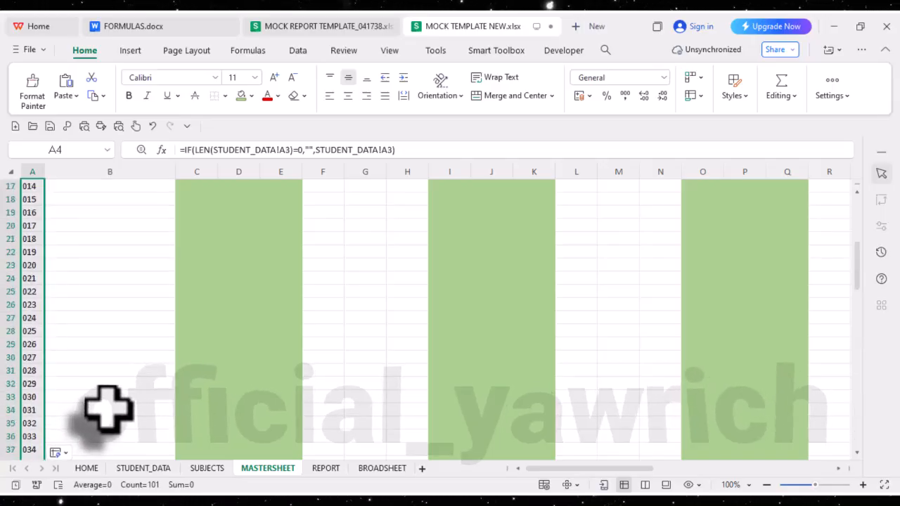
scroll(105, 407, "up", 6)
- Copy the formula =IF(LEN(STUDENT_DATA!B3)=0,"",STUDENT_DATA!B3) from cell B3 of the SUBJECTS sheet
left_click(118, 253)
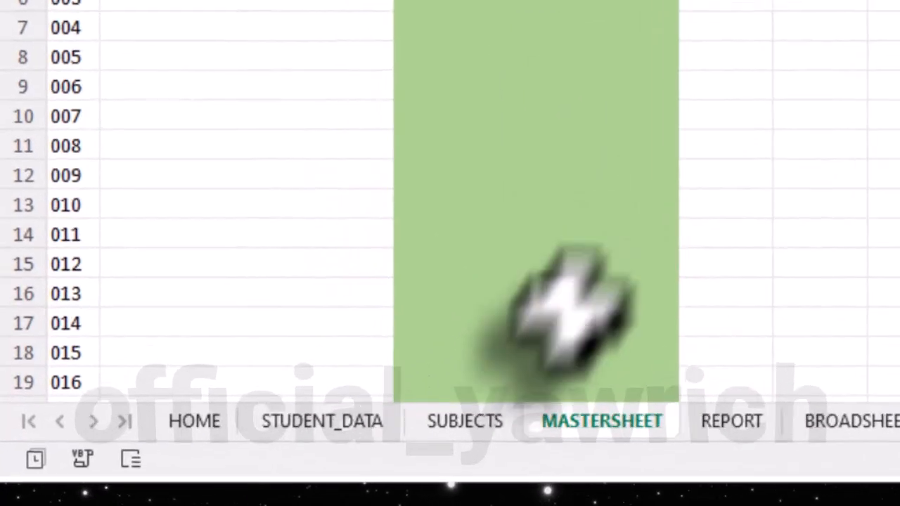
left_click(207, 468)
left_click(262, 232)
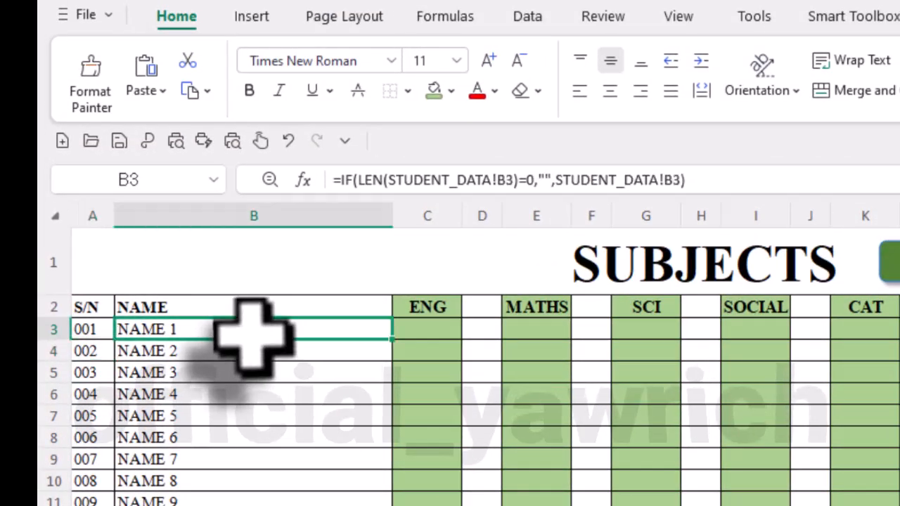
left_click(765, 70)
key("ctrl+a")
key("ctrl+c")
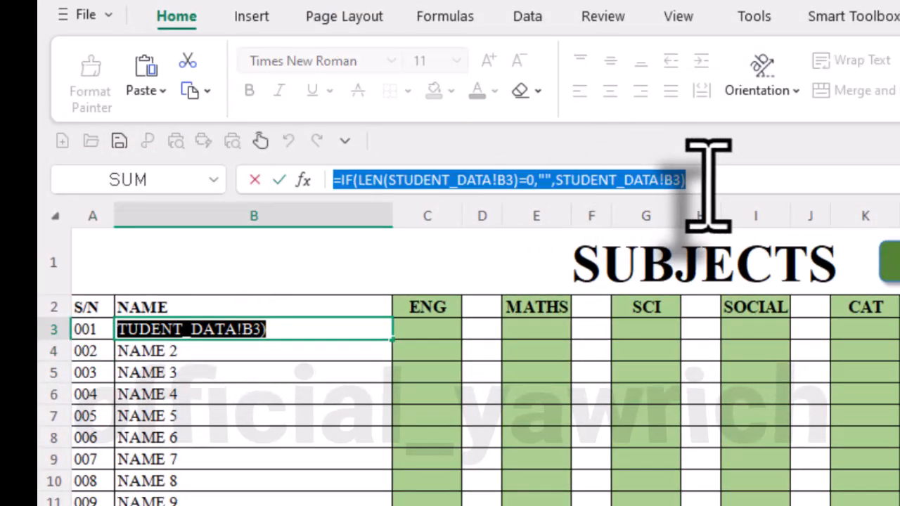
left_click(708, 186)
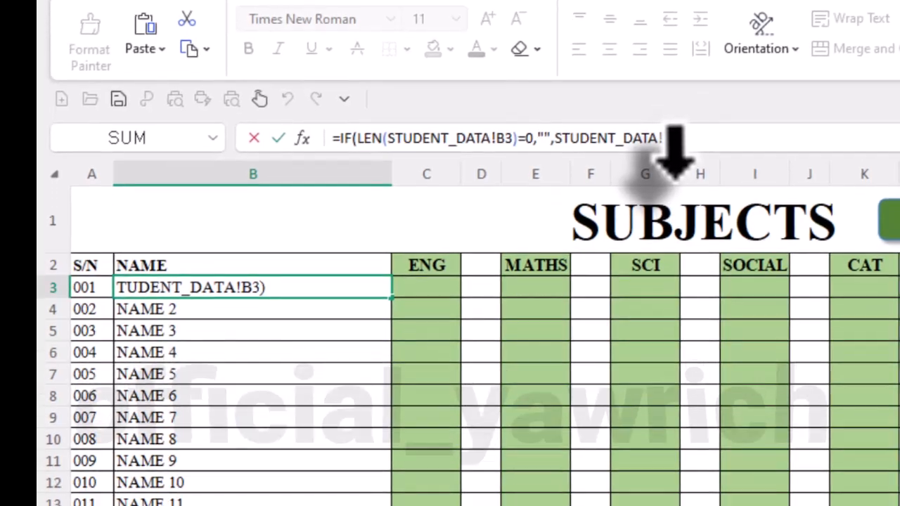
- Paste the formula =IF(LEN(STUDENT_DATA!B3)=0,"",STUDENT_DATA!B3) into cell B4 of the MASTERSHEET
key("Return")
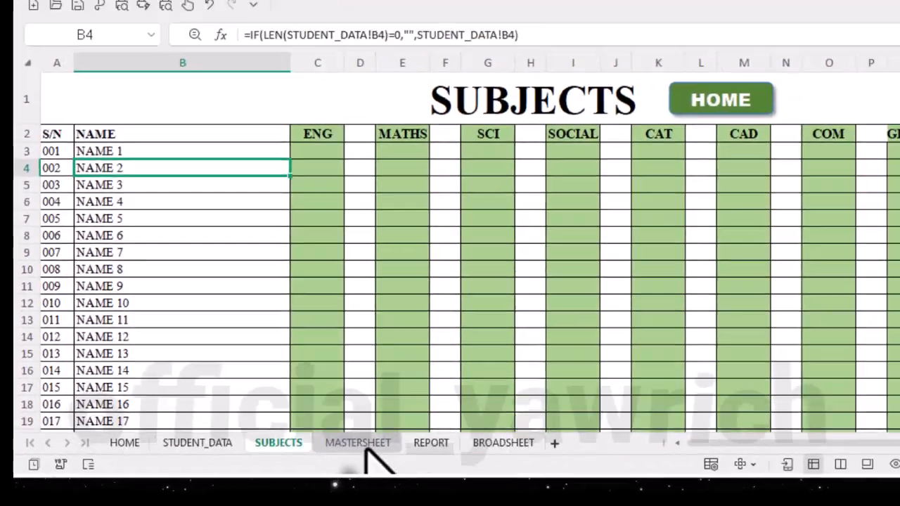
left_click(473, 410)
left_click(206, 150)
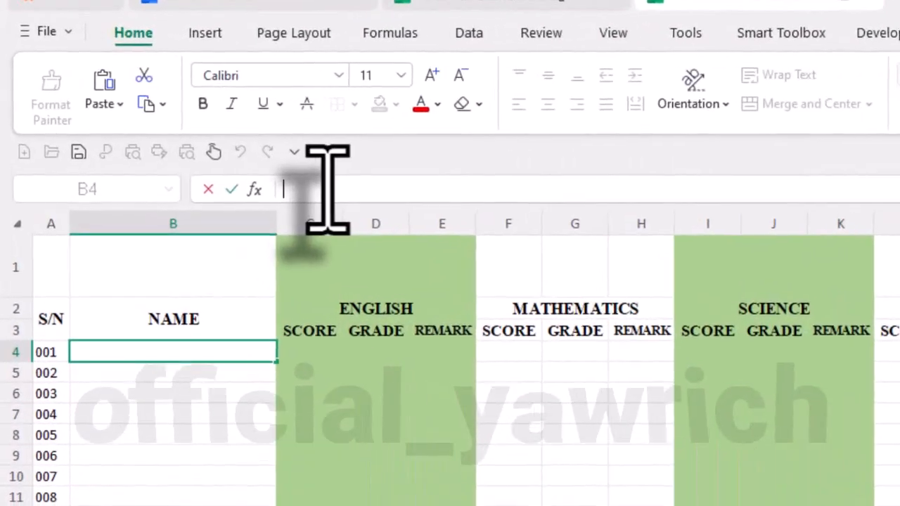
key("ctrl+v")
key("Return")
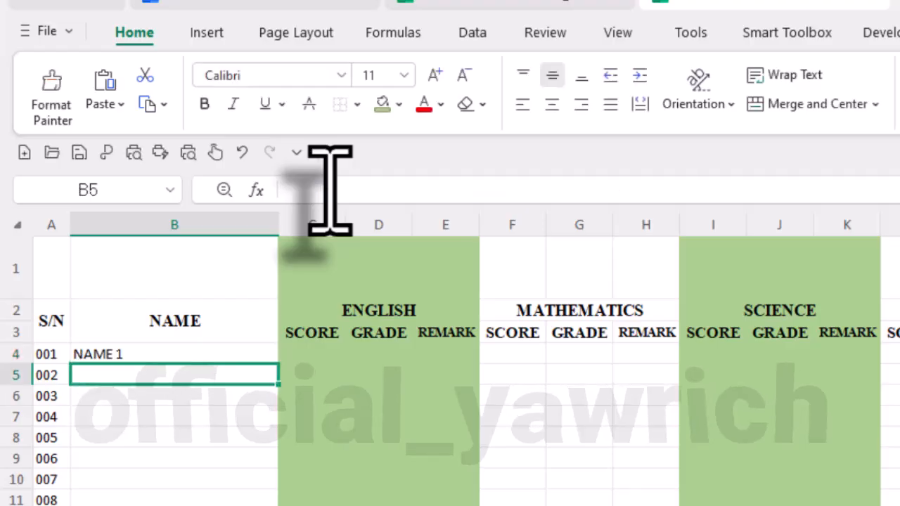
- Fill the NAME formula from cell B4 down column B alongside the S/N entries and check the filled rows
left_click(195, 355)
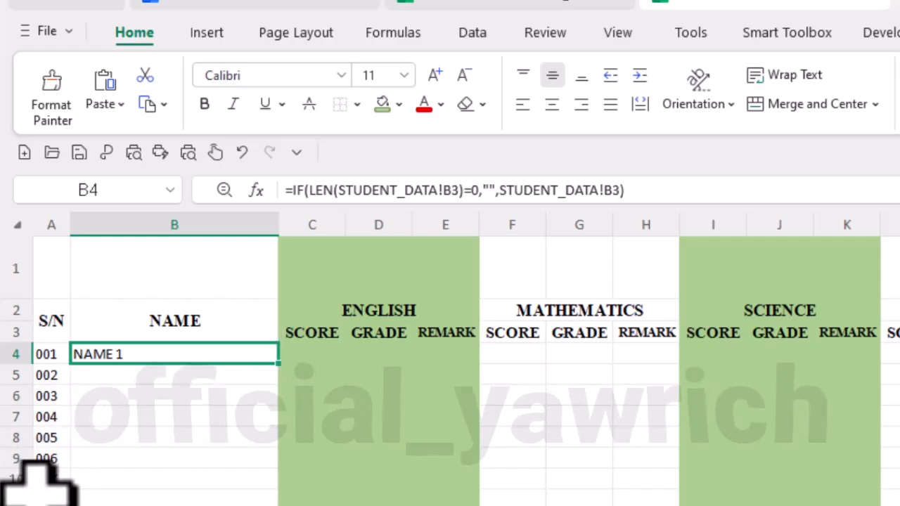
double_click(278, 363)
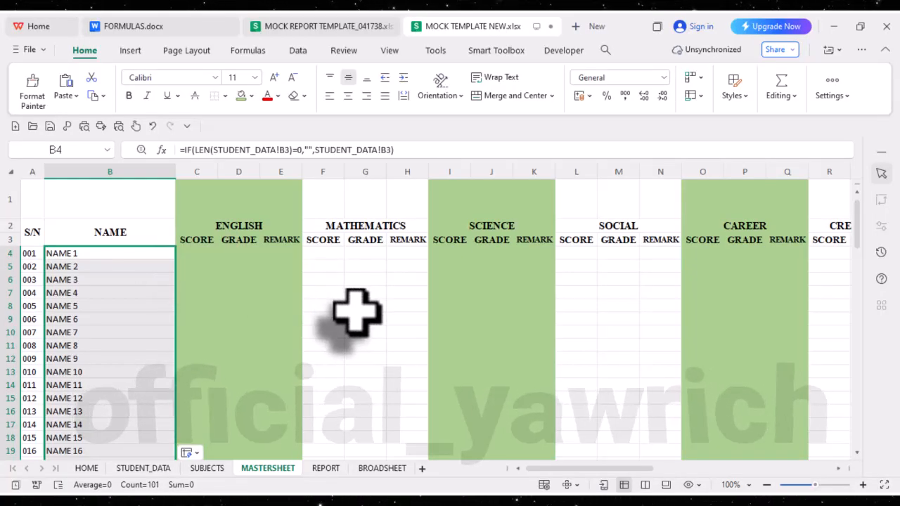
left_click(255, 305)
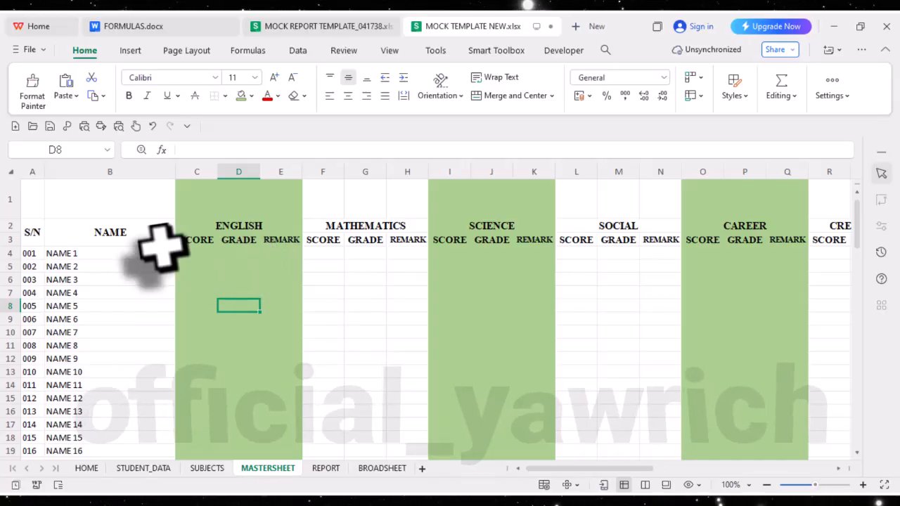
scroll(296, 270, "down", 14)
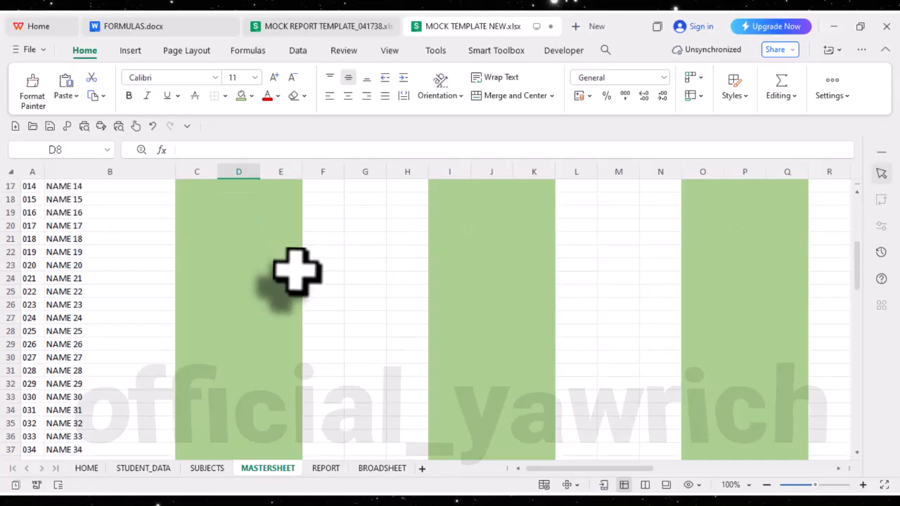
scroll(294, 276, "up", 14)
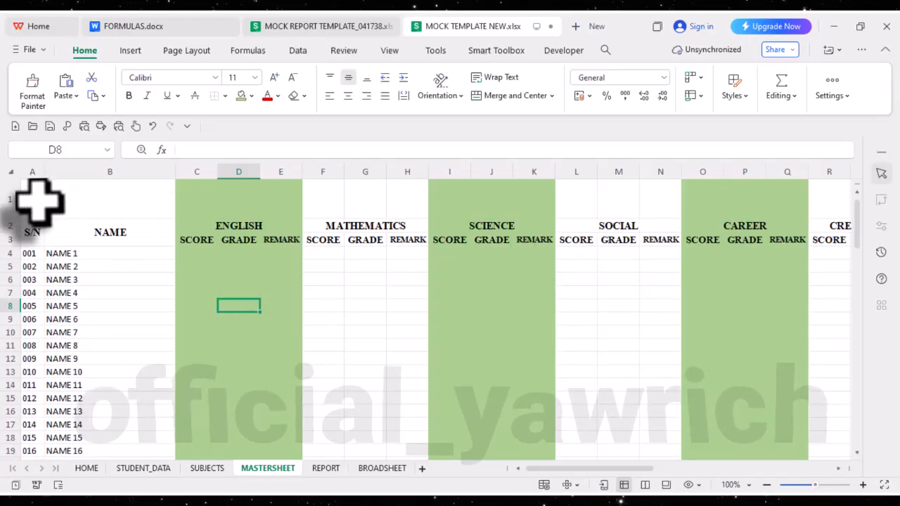
- Apply all borders to the MASTERSHEET table from cell A1 through column AM, down to row 108
left_click_drag(39, 201, 805, 492)
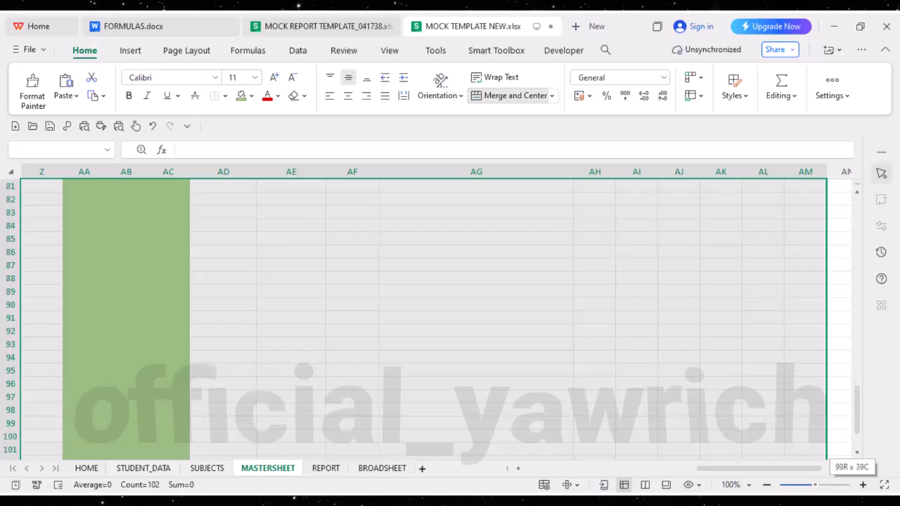
mouse_move(789, 476)
left_mouse_down()
mouse_move(789, 452)
mouse_move(797, 474)
left_mouse_up()
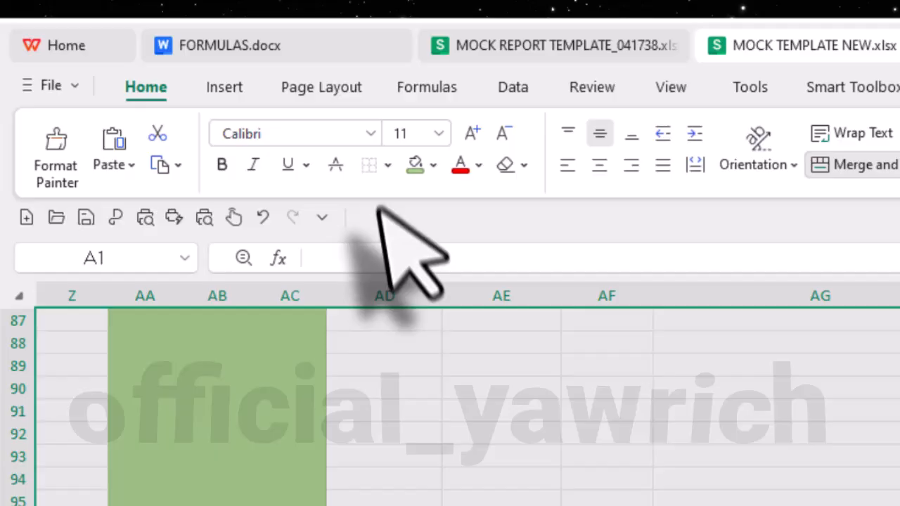
left_click(387, 165)
left_click(443, 127)
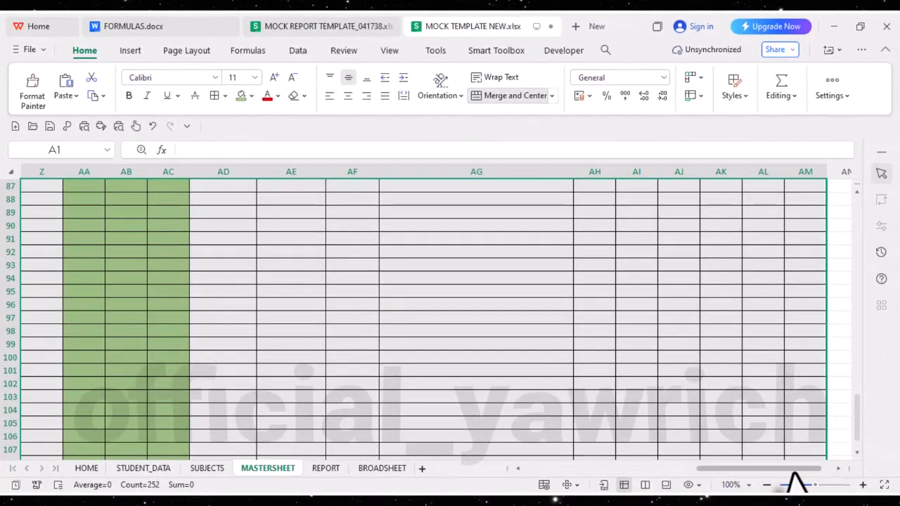
left_click_drag(791, 468, 581, 478)
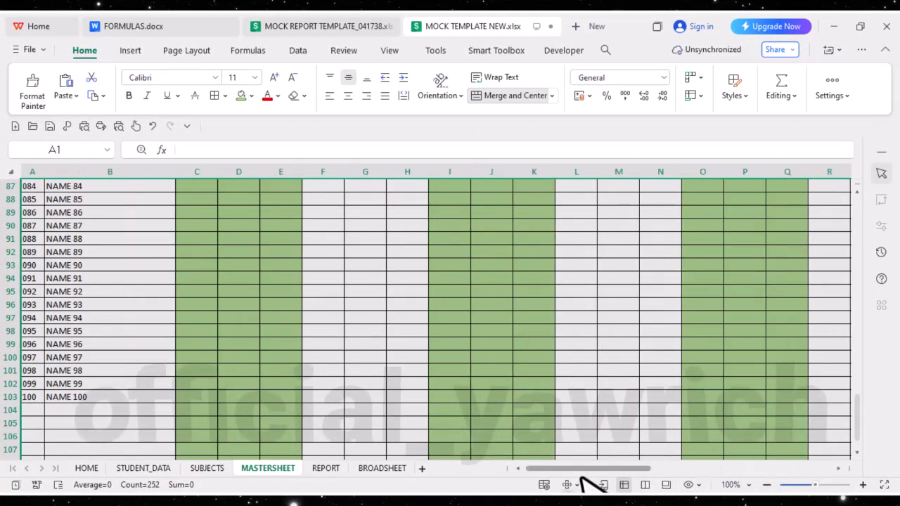
scroll(339, 402, "down", 5)
scroll(341, 401, "up", 5)
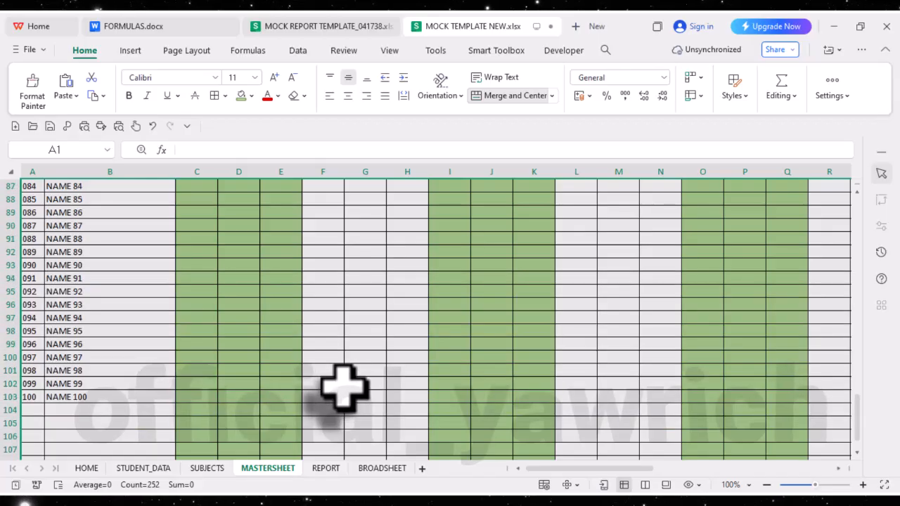
scroll(341, 387, "down", 4)
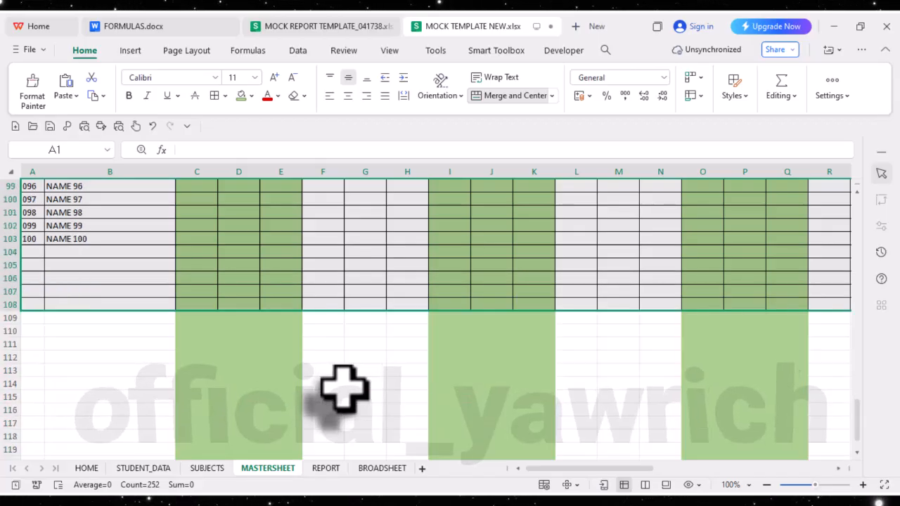
- Delete all rows from row 105 down to the end of the MASTERSHEET
left_click(5, 265)
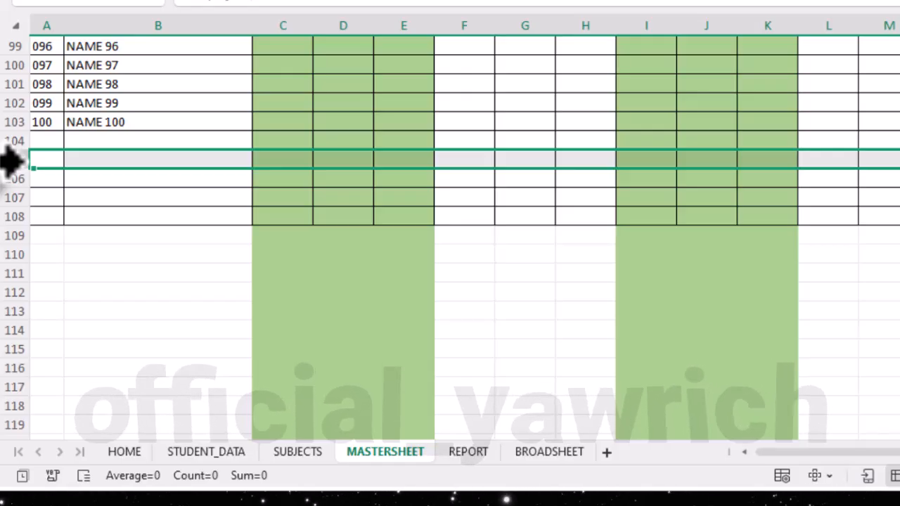
key("ctrl+shift+Down")
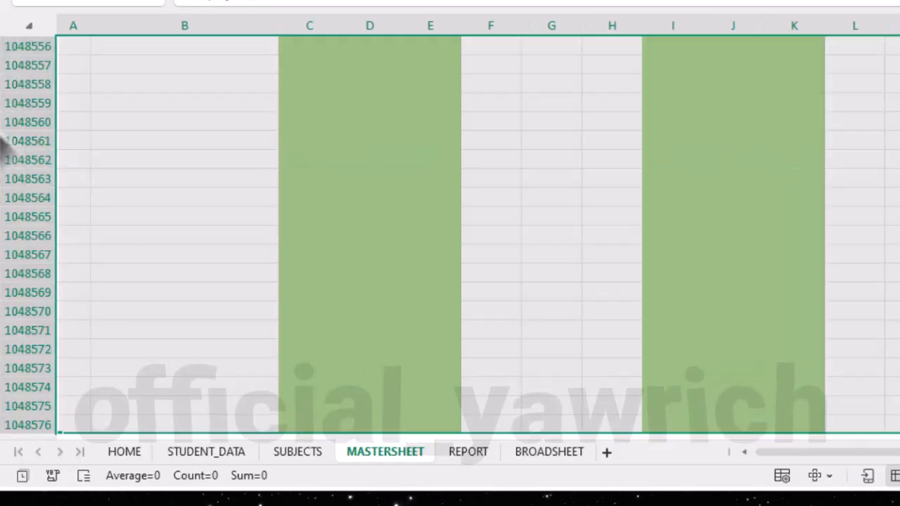
right_click(83, 133)
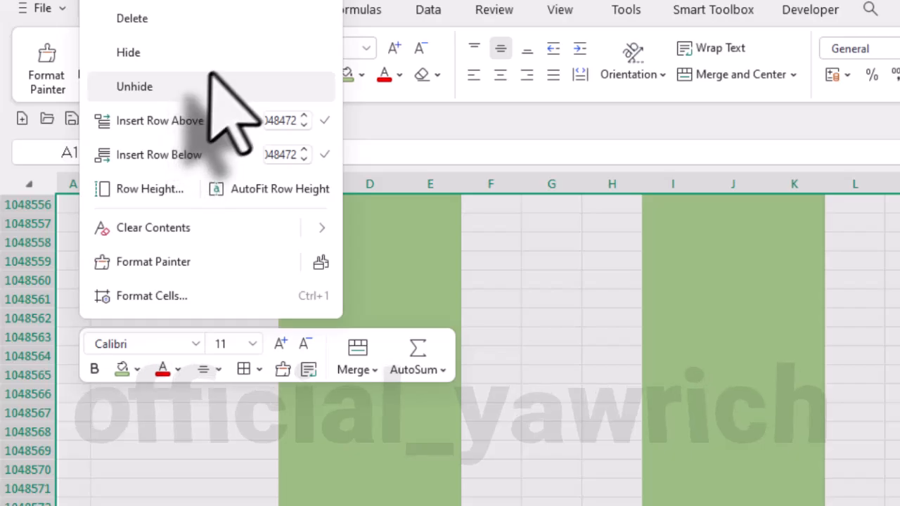
left_click(221, 2)
scroll(583, 412, "up", 15)
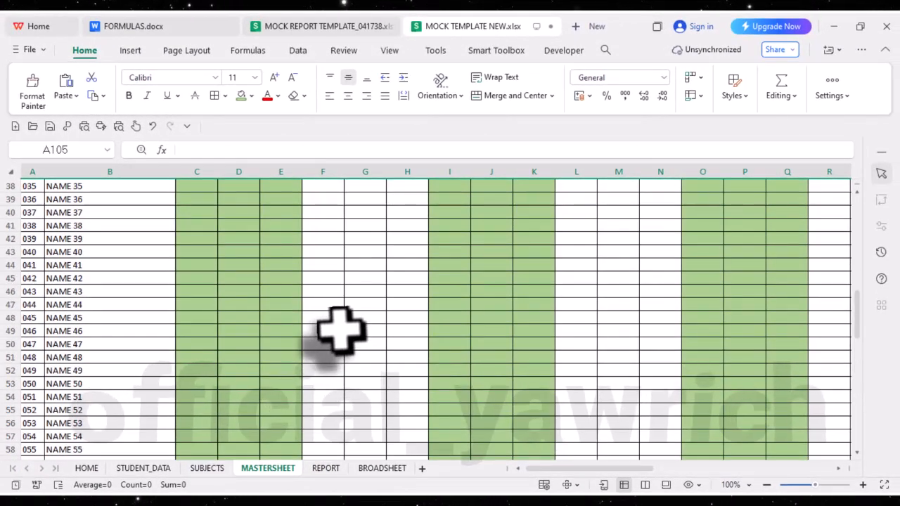
scroll(341, 330, "up", 9)
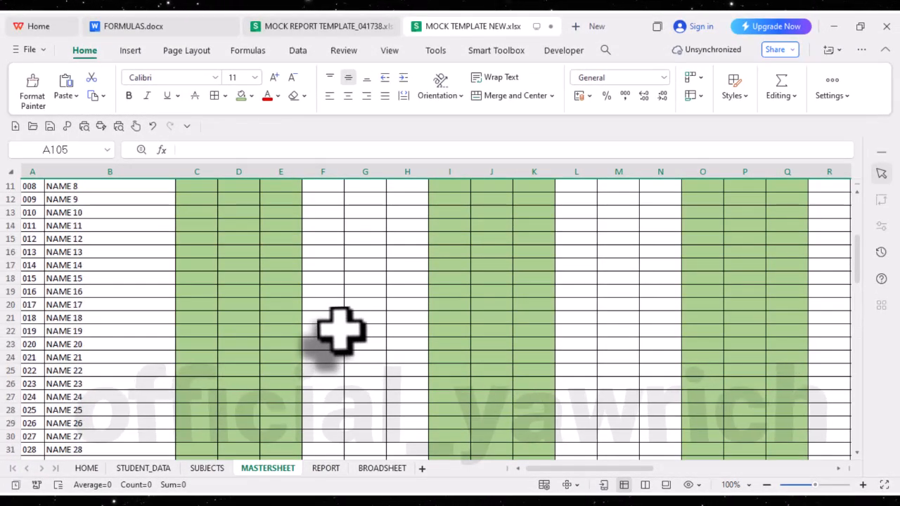
scroll(336, 338, "up", 4)
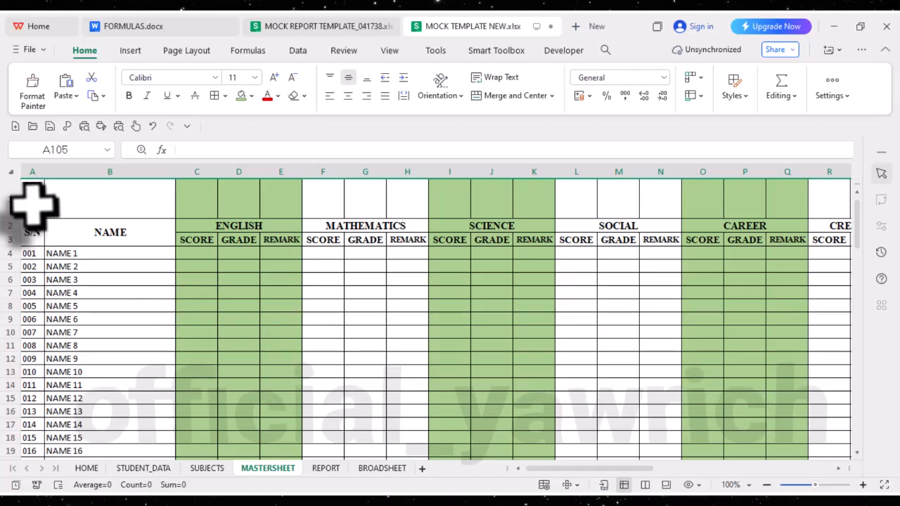
- Merge and center cells A1:B1 and enter the title MASTERSHEET
left_click_drag(31, 201, 91, 209)
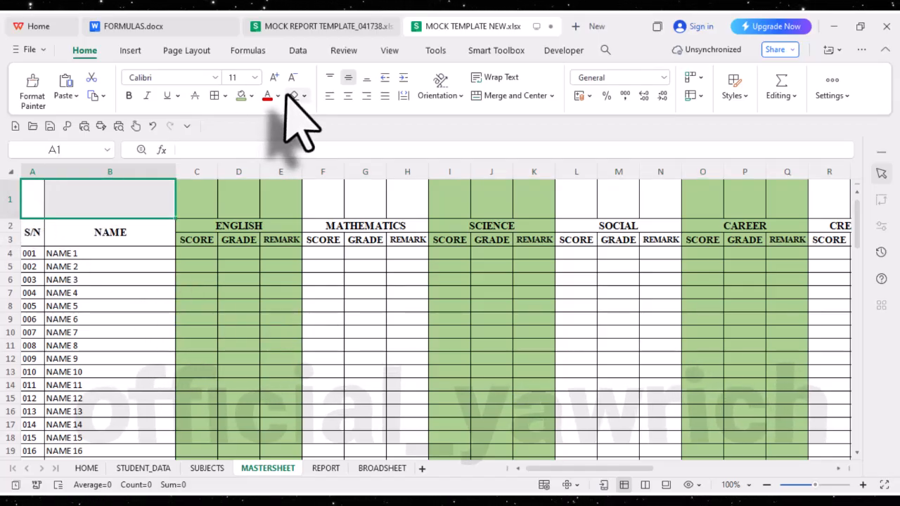
left_click(497, 95)
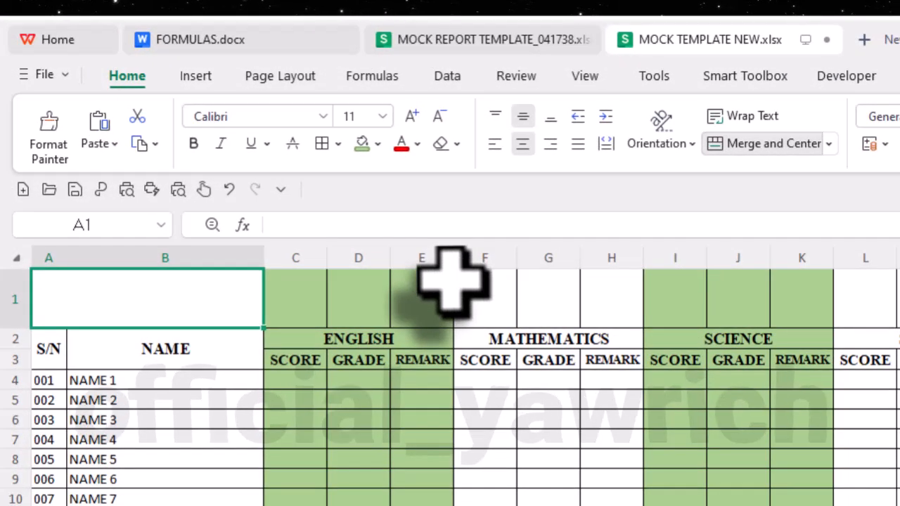
type("MASTERSHEET")
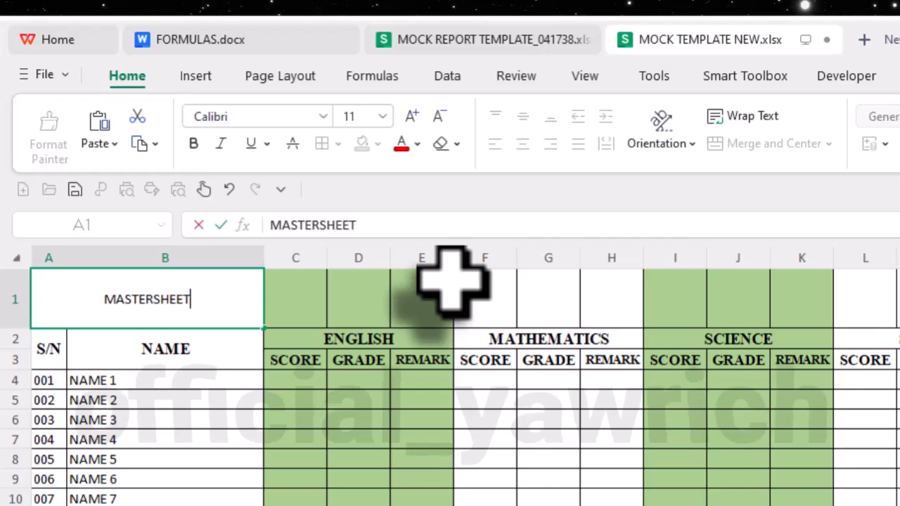
key("Return")
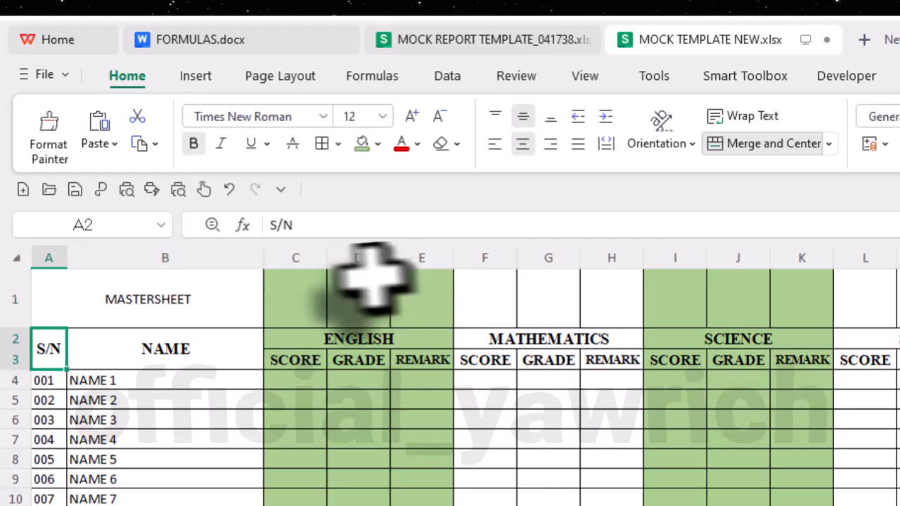
- Format the MASTERSHEET title in cell A1 as Arial Black, size 16
left_click(207, 309)
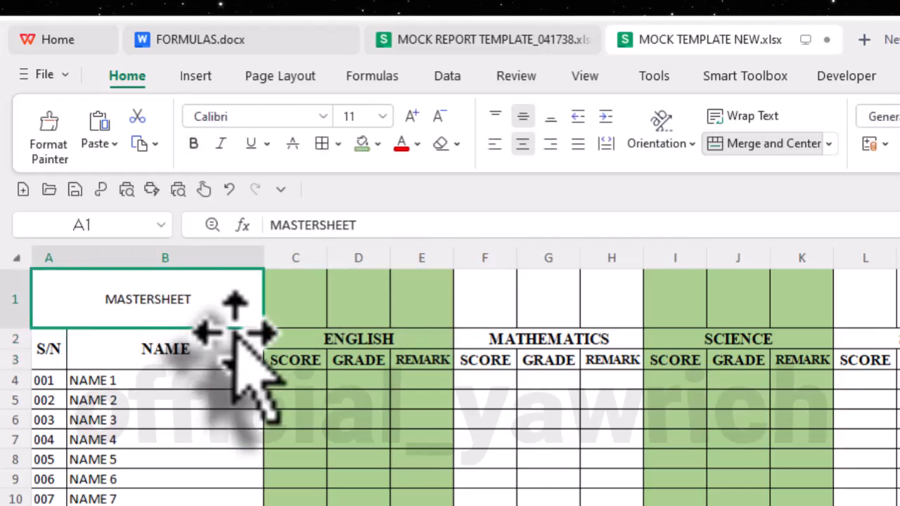
left_click(322, 116)
left_click(277, 195)
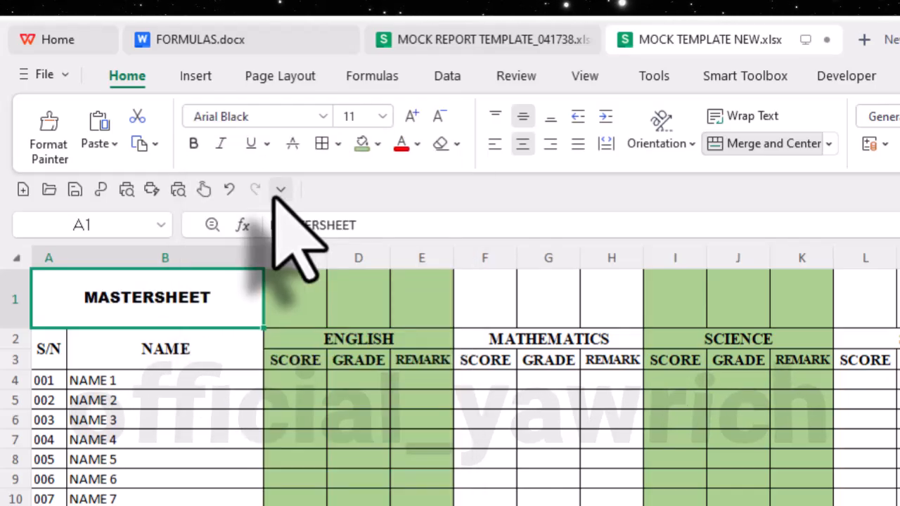
left_click(411, 116)
left_click(411, 116)
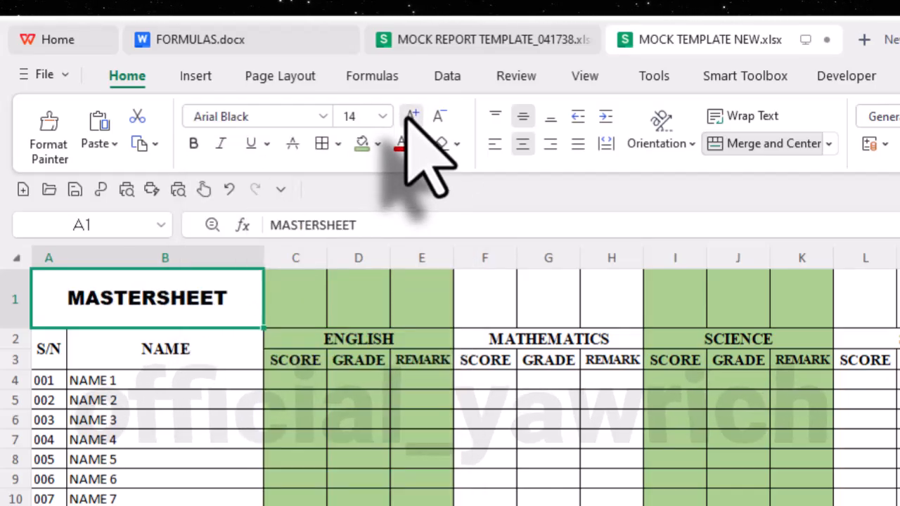
left_click(409, 116)
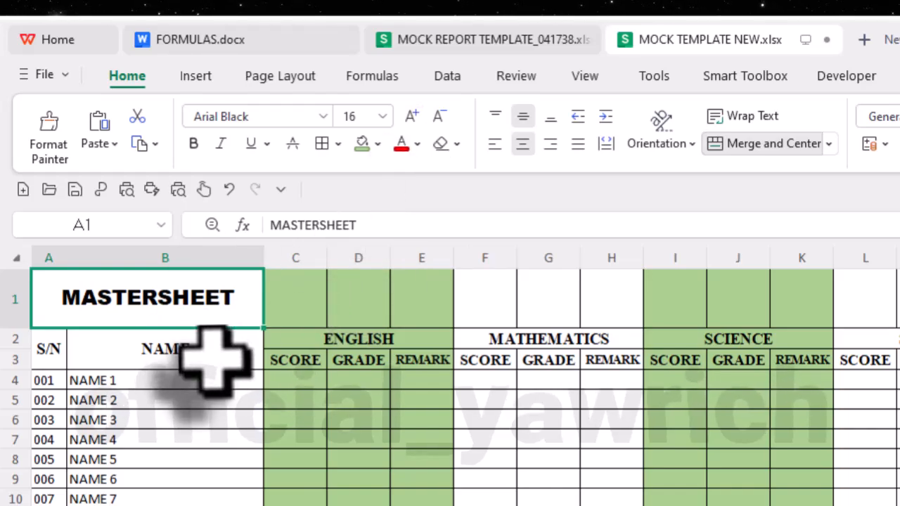
left_click(175, 440)
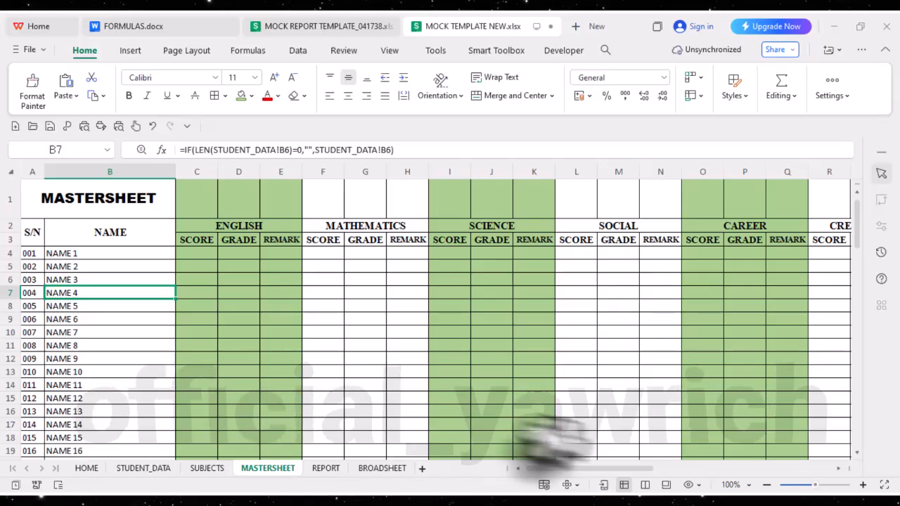
- Freeze the MASTERSHEET panes up to column B so the S/N and NAME columns stay in view
left_click_drag(603, 472, 560, 471)
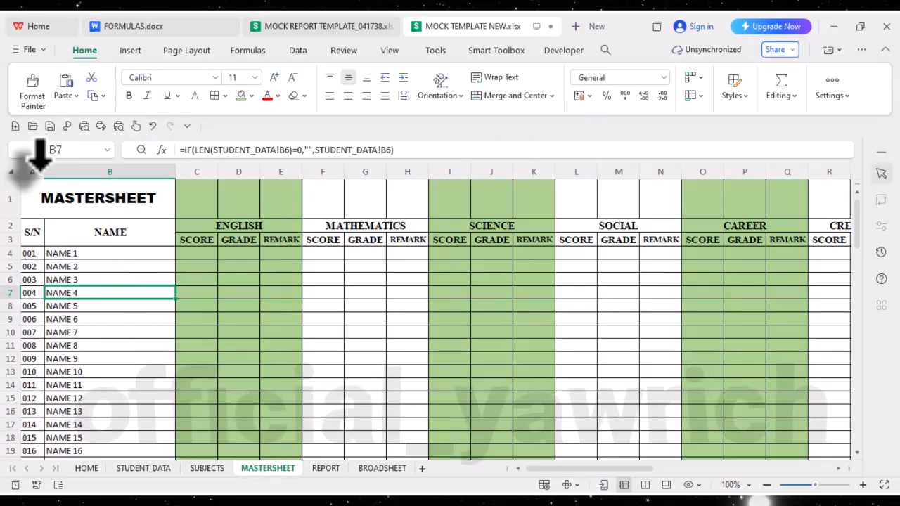
left_click(37, 171)
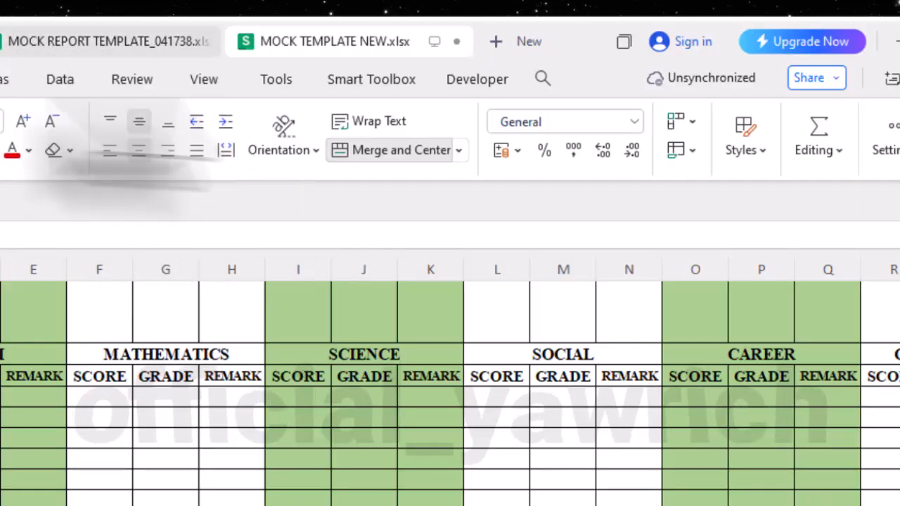
left_click(208, 92)
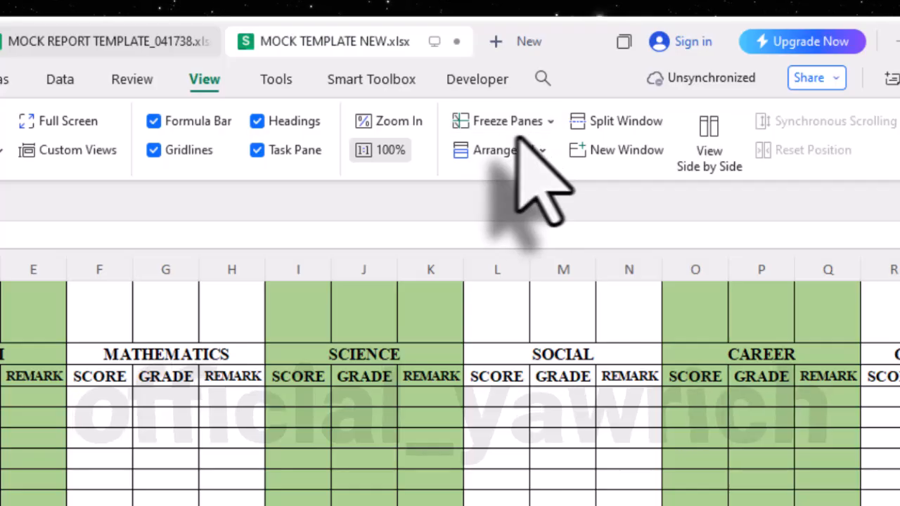
left_click(545, 125)
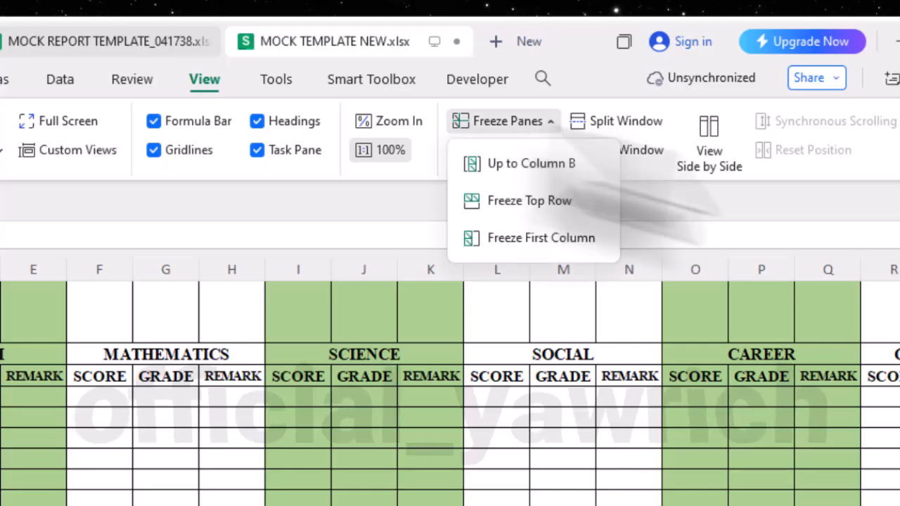
left_click(717, 209)
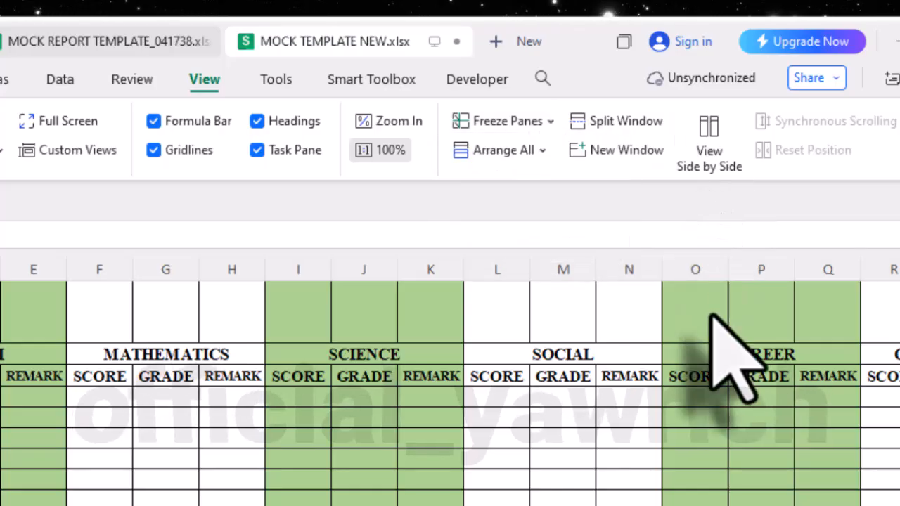
left_click(553, 124)
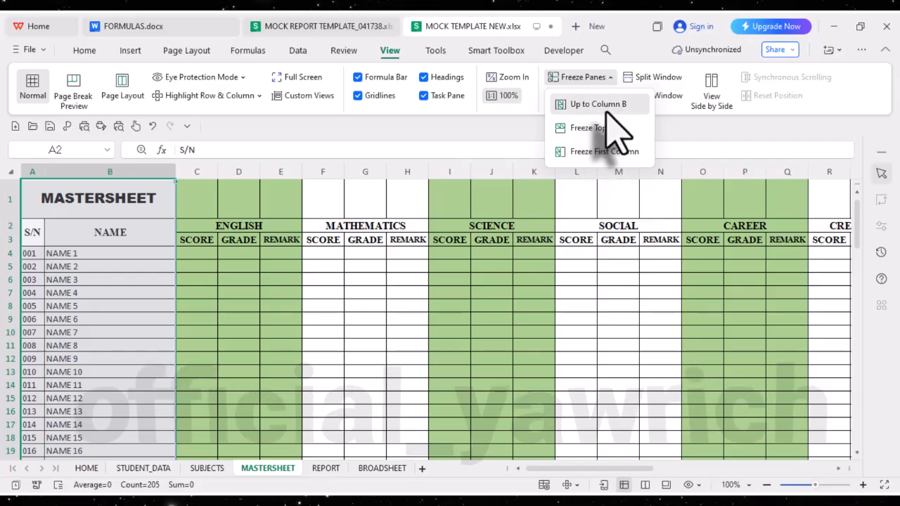
left_click(606, 110)
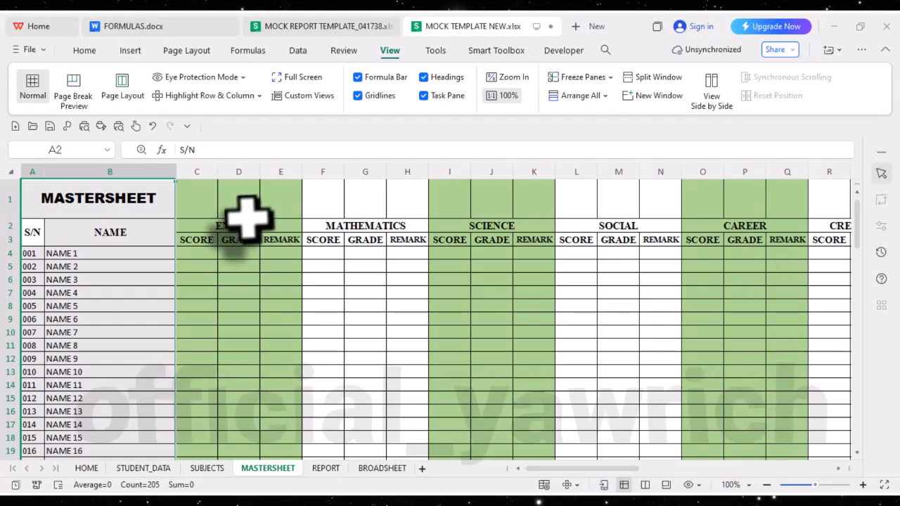
left_click_drag(601, 470, 752, 469)
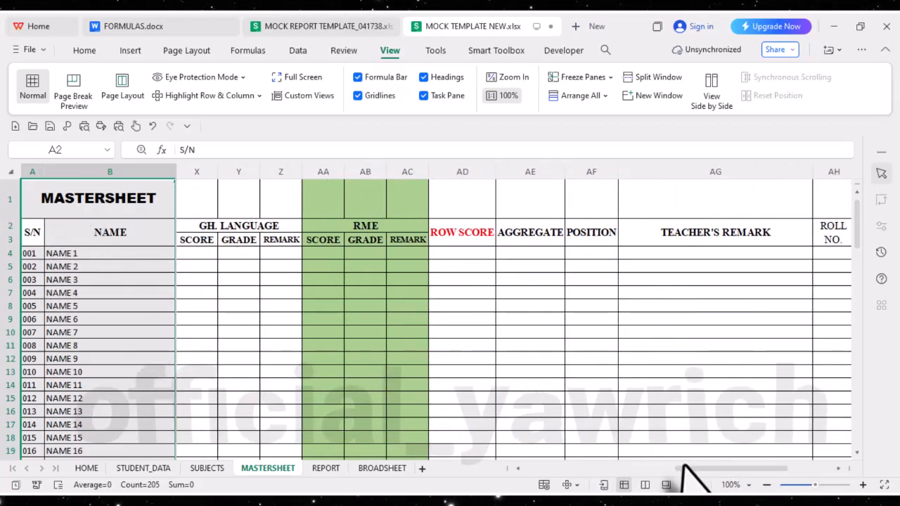
left_click_drag(687, 469, 468, 488)
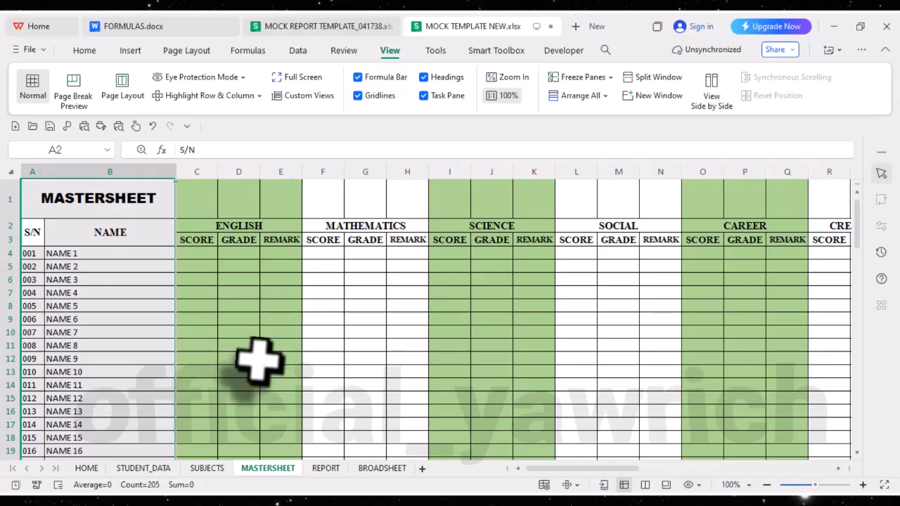
- Merge and center the blank header cells C1:AM1 beside the MASTERSHEET title
left_click(202, 200)
left_click_drag(201, 200, 780, 211)
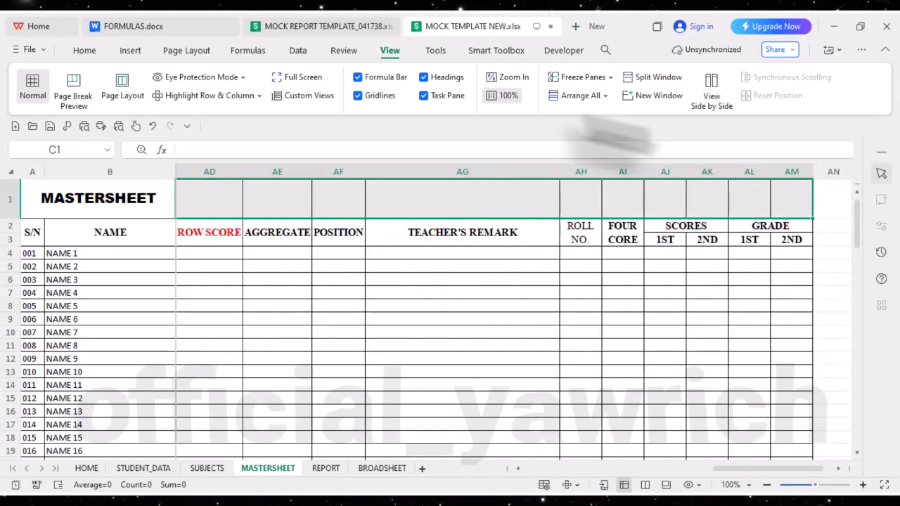
left_click(85, 51)
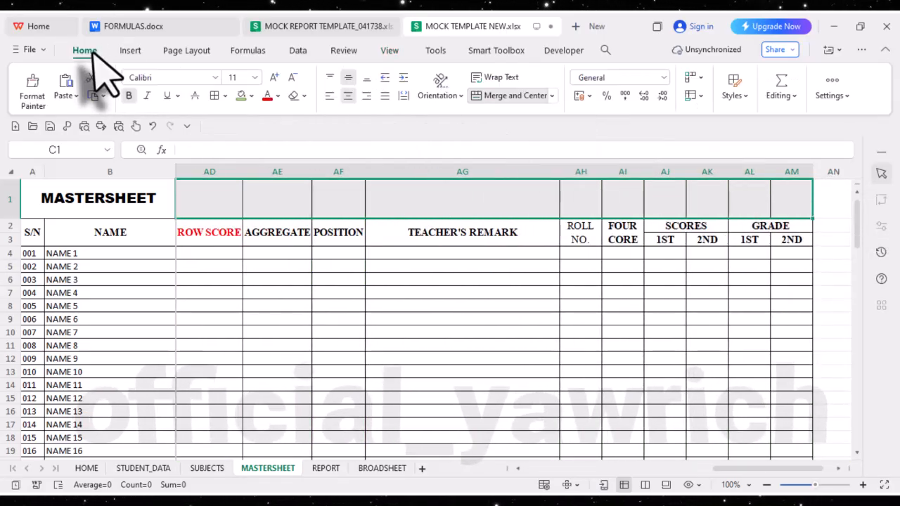
left_click(514, 96)
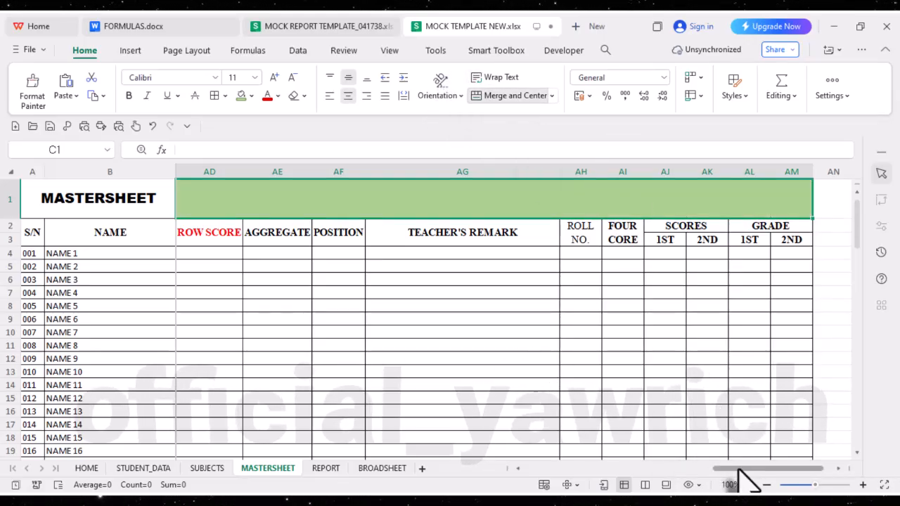
left_click_drag(745, 469, 111, 464)
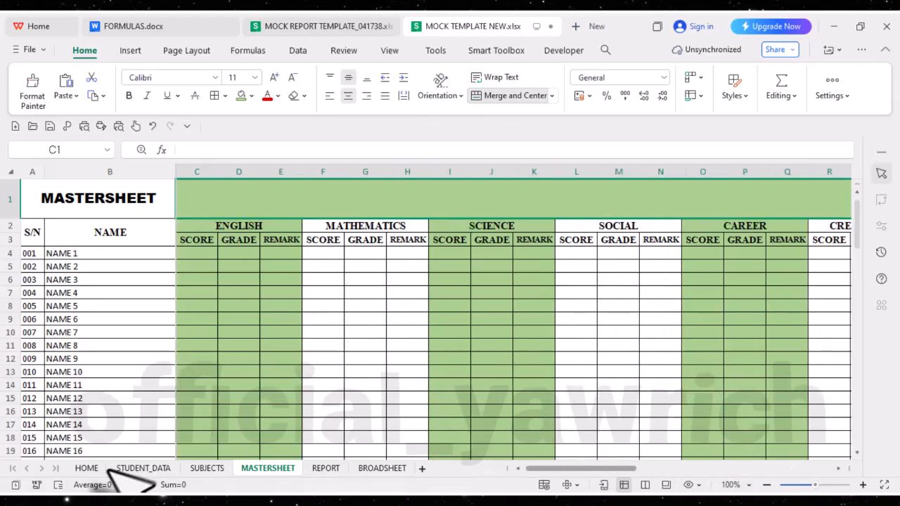
- Fill the merged header cell C1:AM1 with White, Background1
left_click(252, 97)
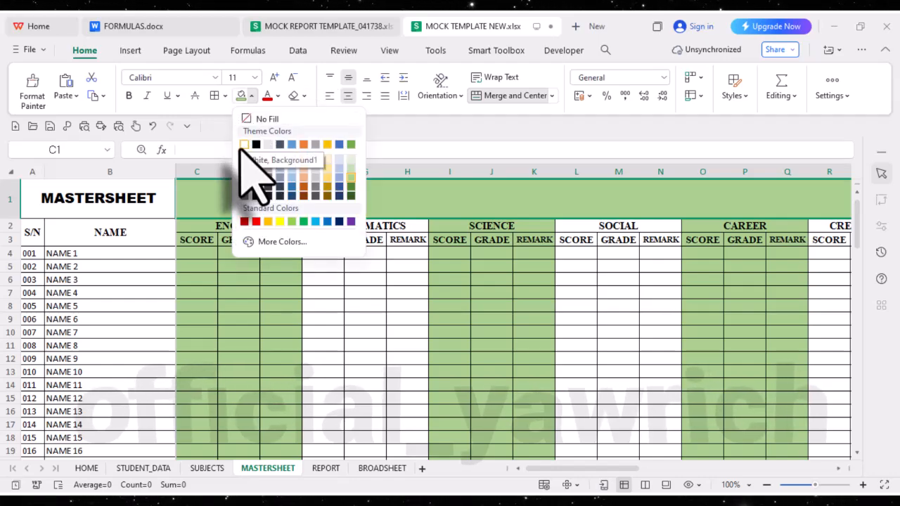
left_click(244, 145)
left_click(410, 294)
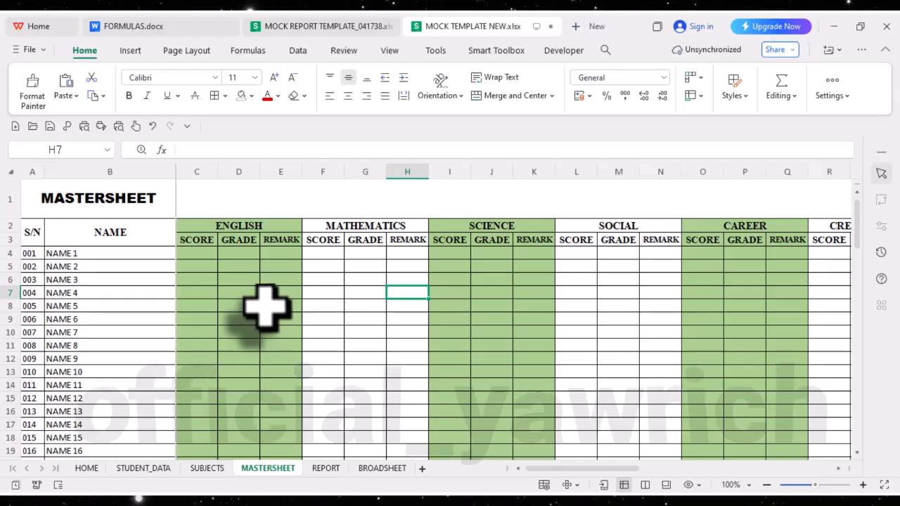
left_click_drag(632, 472, 861, 481)
left_click_drag(781, 480, 533, 465)
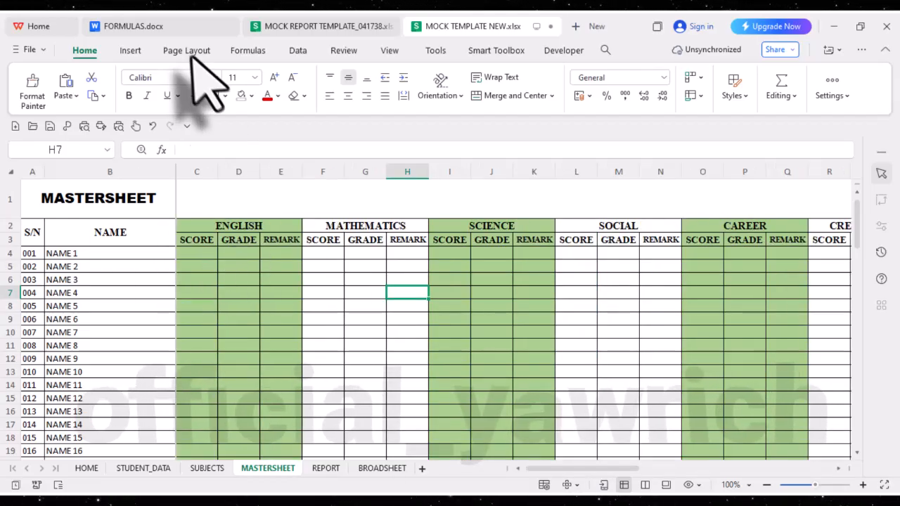
- Link the first English SCORE cell, C4, to the ENG score of NAME 1 with =SUBJECTS!C3
mouse_move(170, 28)
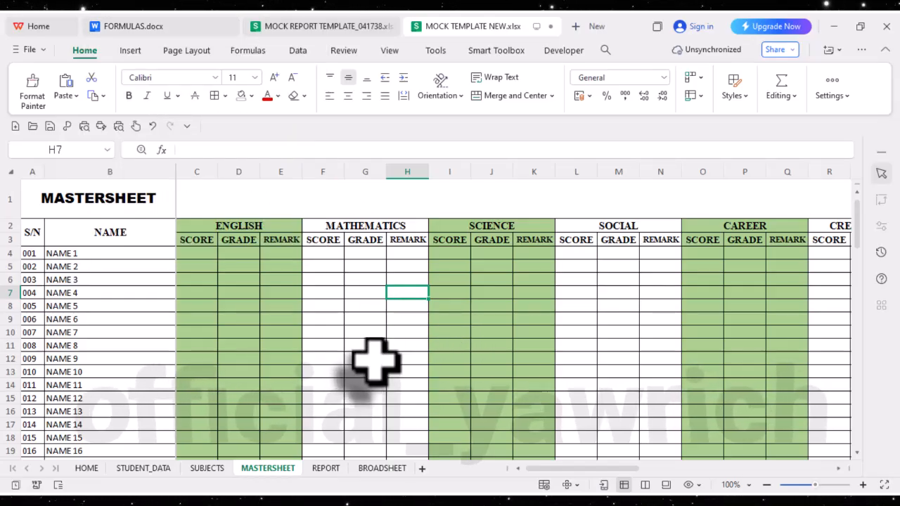
left_click(210, 256)
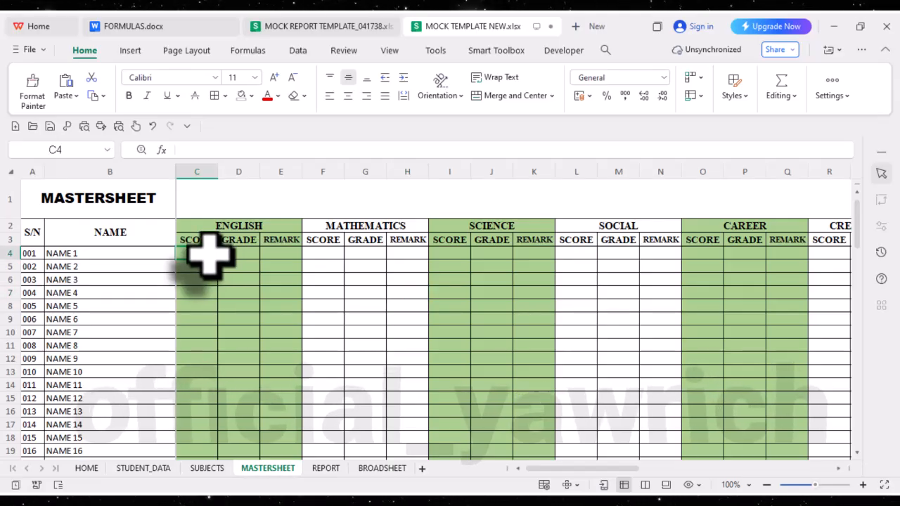
type("=")
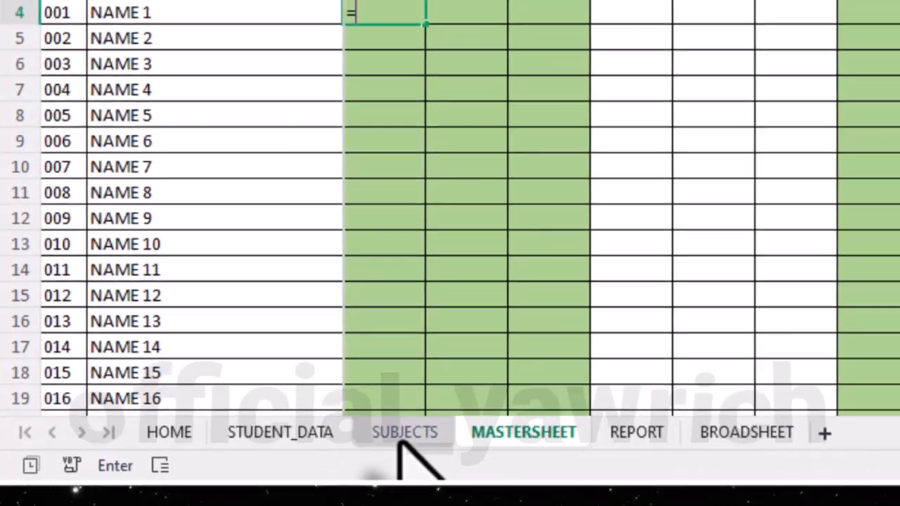
left_click(402, 436)
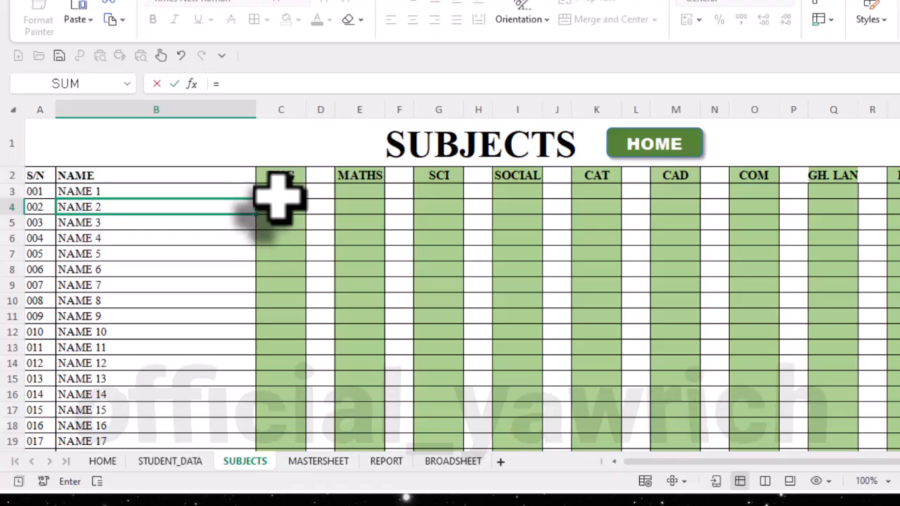
left_click(276, 192)
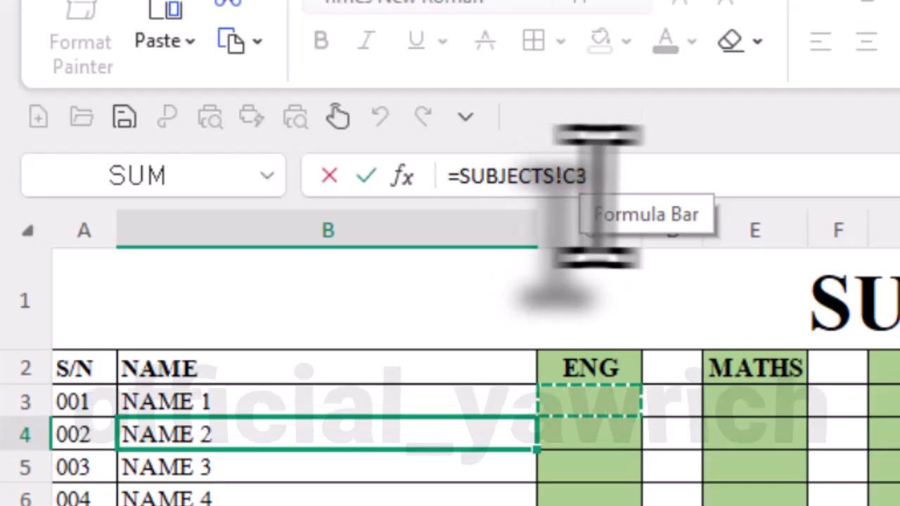
key("Return")
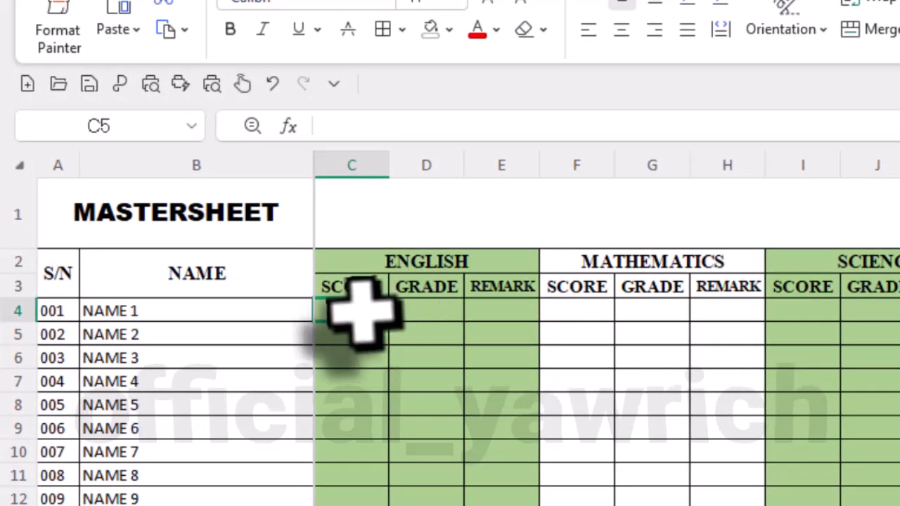
- Switch to FORMULAS.docx and copy the IF(LEN(SUBJECTS!C3)=0,"", part of the MASTERSHEET-ENGLISH-SCORE formula
left_click(364, 313)
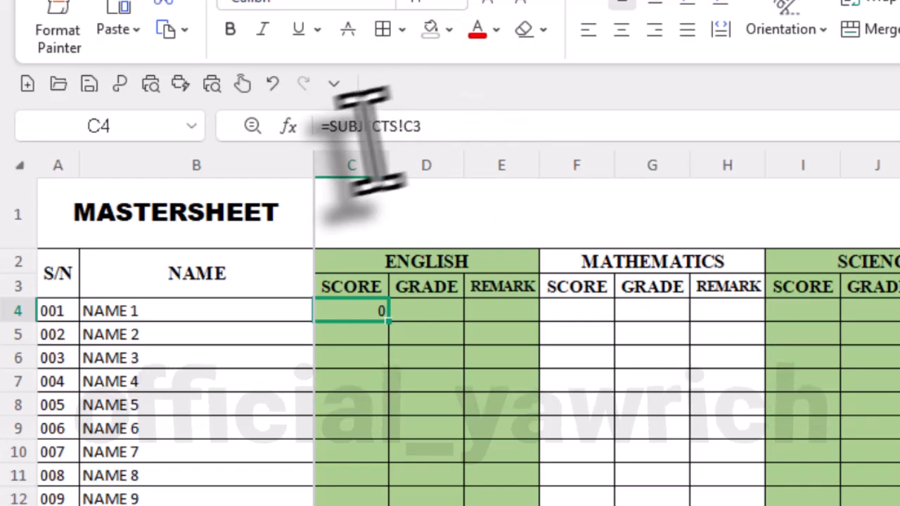
left_click(329, 134)
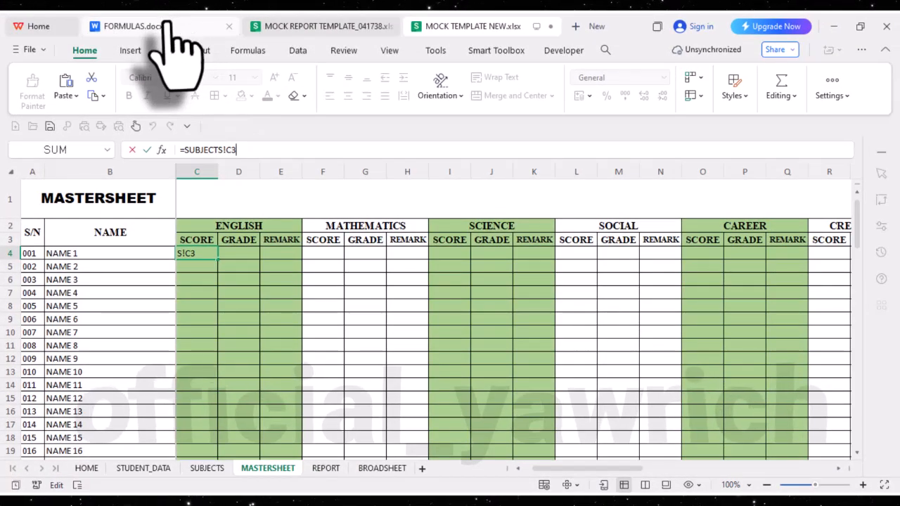
left_click(168, 29)
scroll(463, 464, "down", 3)
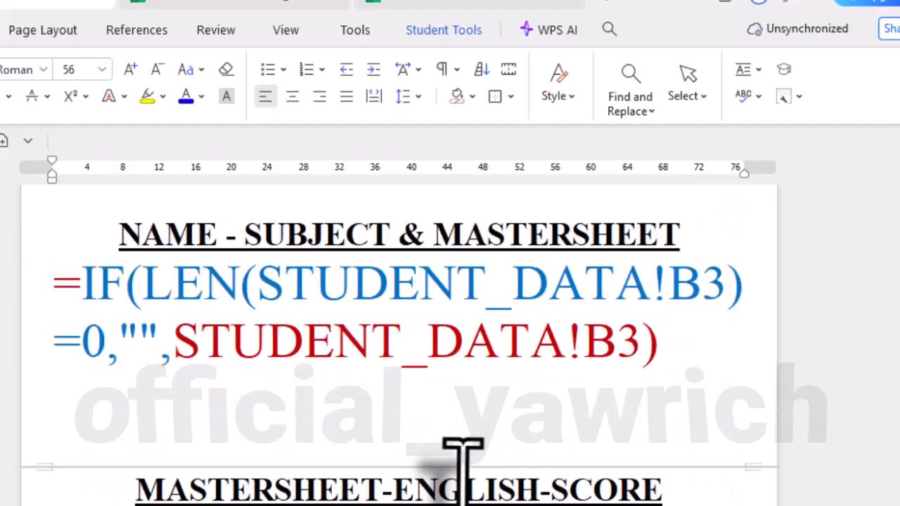
scroll(462, 467, "down", 3)
scroll(469, 464, "down", 1)
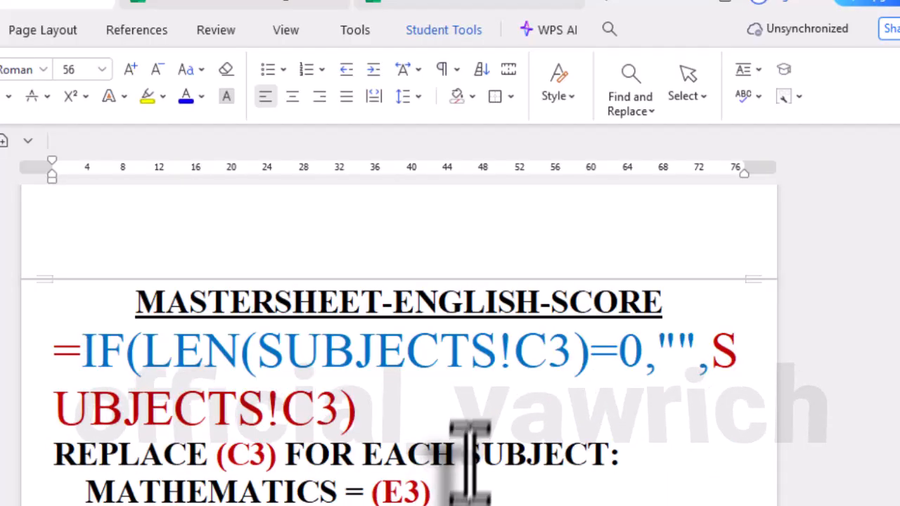
scroll(241, 317, "down", 1)
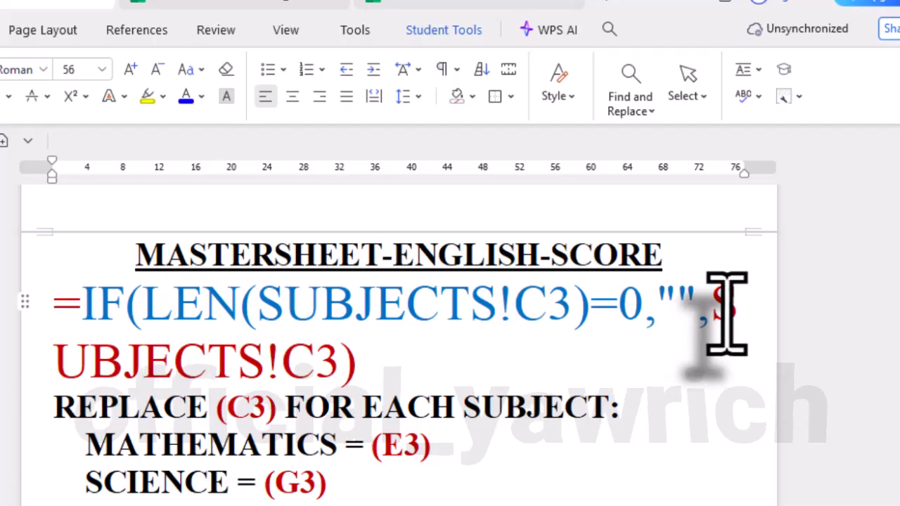
left_click_drag(712, 312, 534, 383)
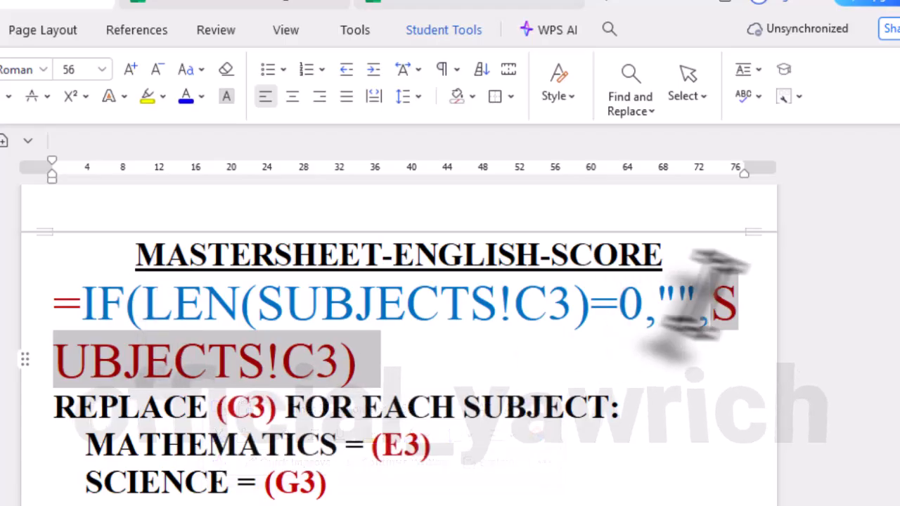
left_click(712, 317)
left_click_drag(712, 317, 65, 312)
key("ctrl+c")
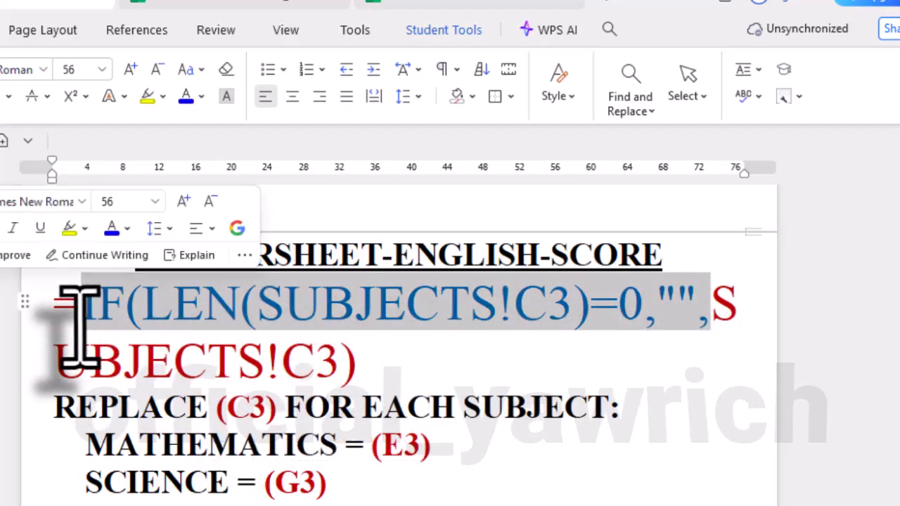
left_click(362, 361)
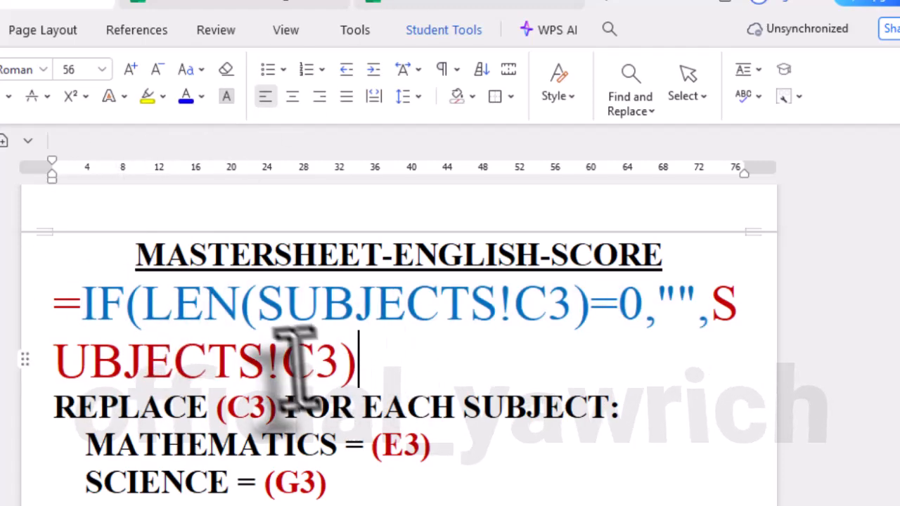
- Back in MOCK TEMPLATE NEW, extend the formula in C4 to =IF(LEN(SUBJECTS!C3)=0,"",SUBJECTS!C3)
left_click(256, 3)
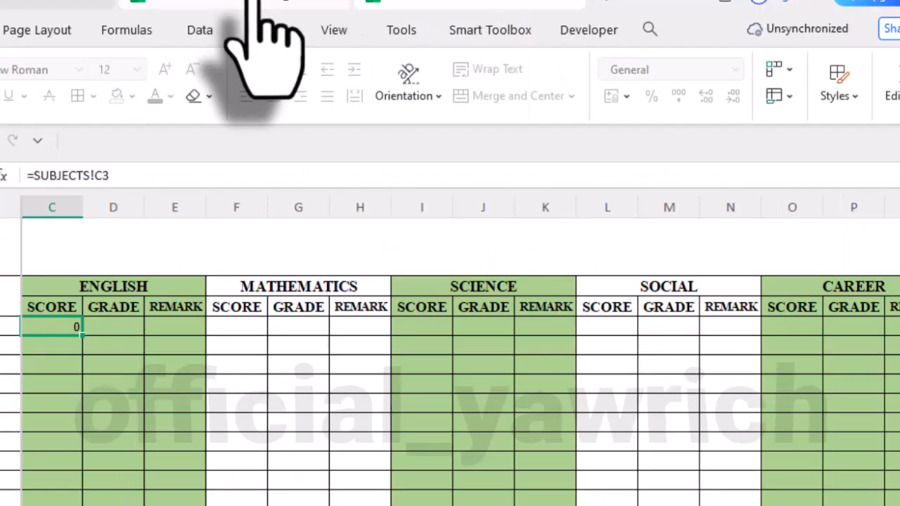
left_click(30, 176)
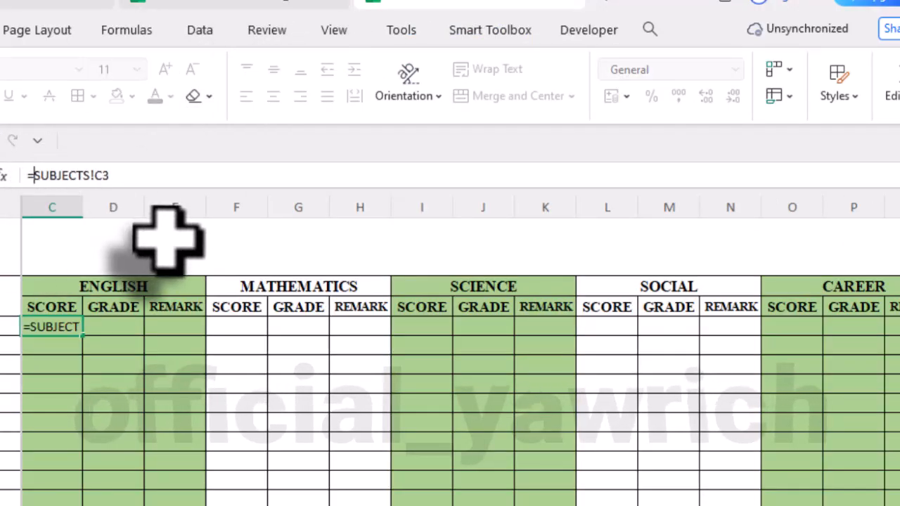
key("ctrl+v")
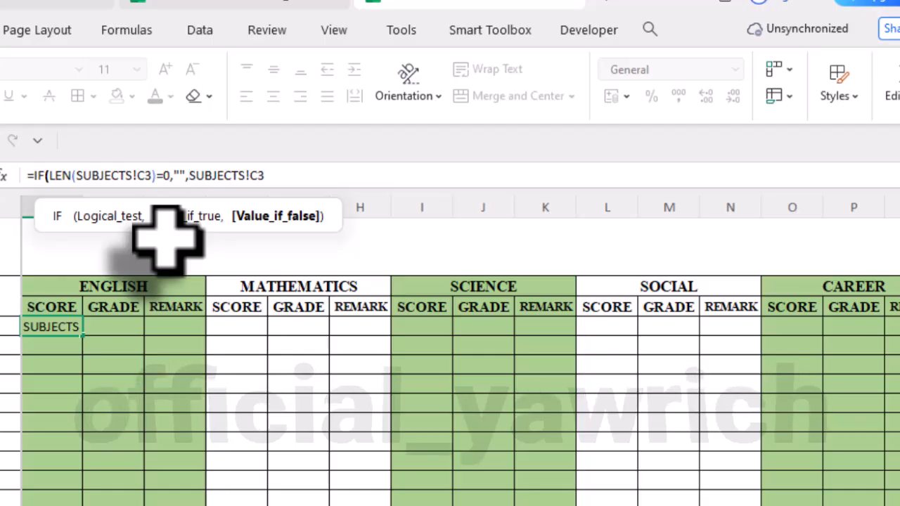
left_click(342, 177)
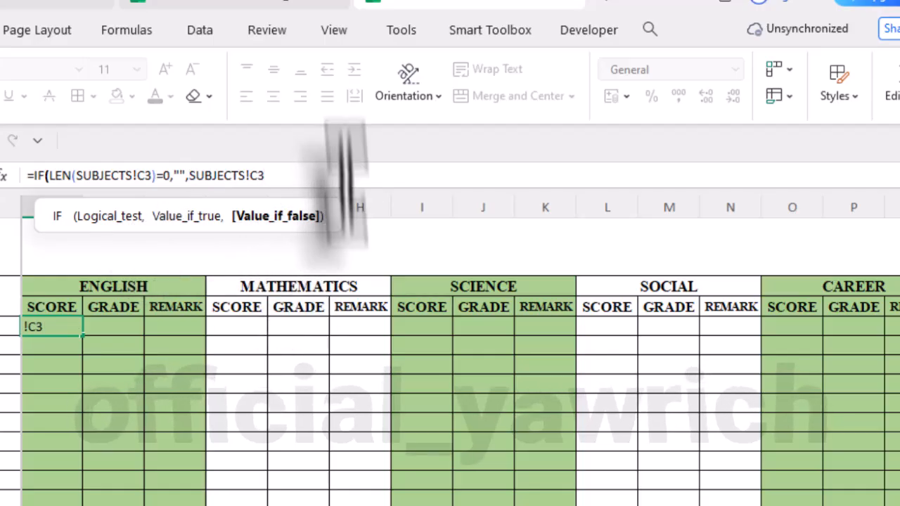
key("Return")
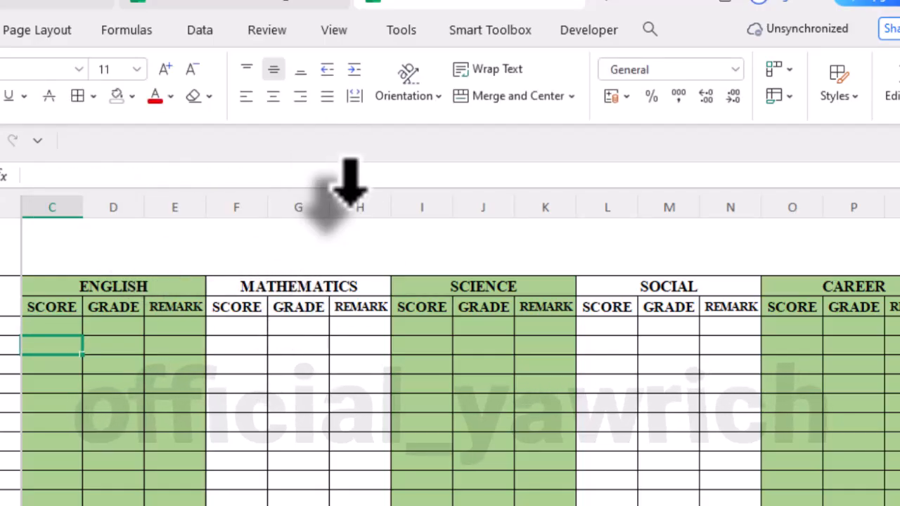
- Undo the IF formula in C4 and fill the plain =SUBJECTS!C3 link down the English SCORE column
left_click(46, 327)
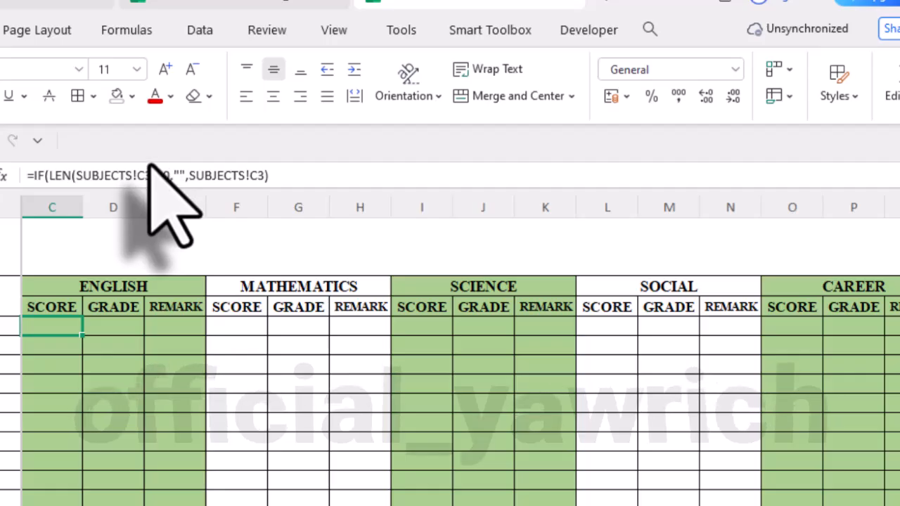
key("ctrl+z")
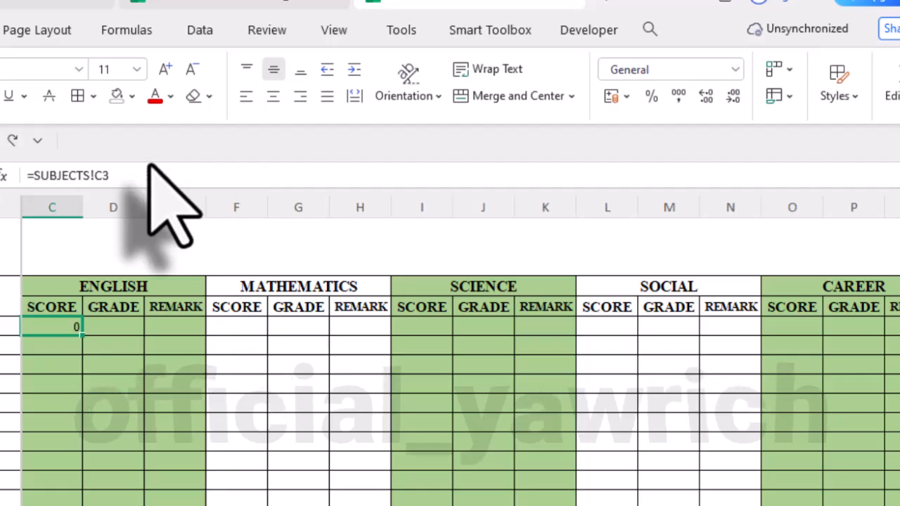
double_click(81, 337)
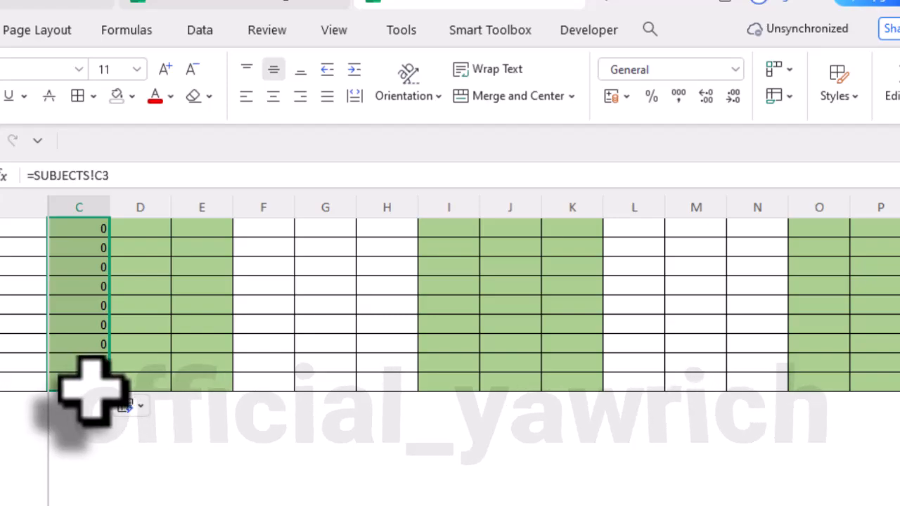
scroll(92, 402, "up", 4)
scroll(92, 402, "up", 3)
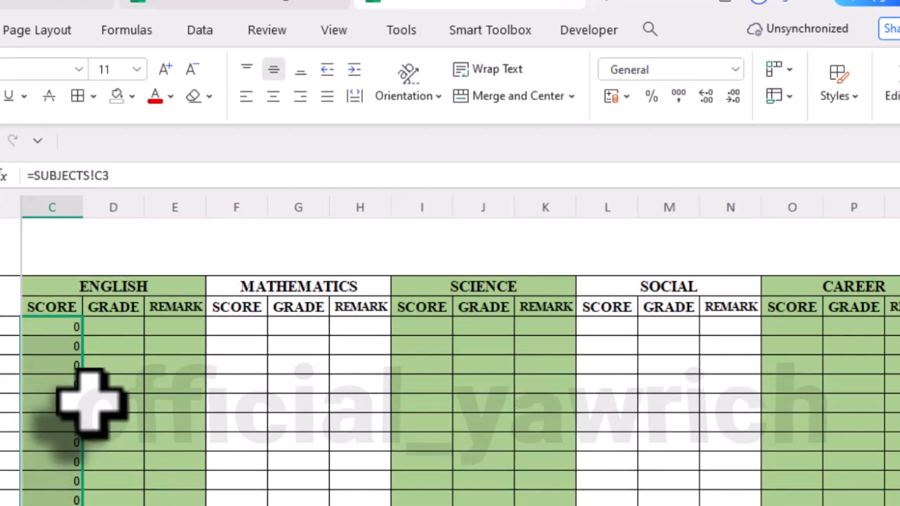
- Extend the formula in C4 to =IF(LEN(SUBJECTS!C3)=0,"",SUBJECTS!C3) and fill it down the English SCORE column
left_click(35, 177)
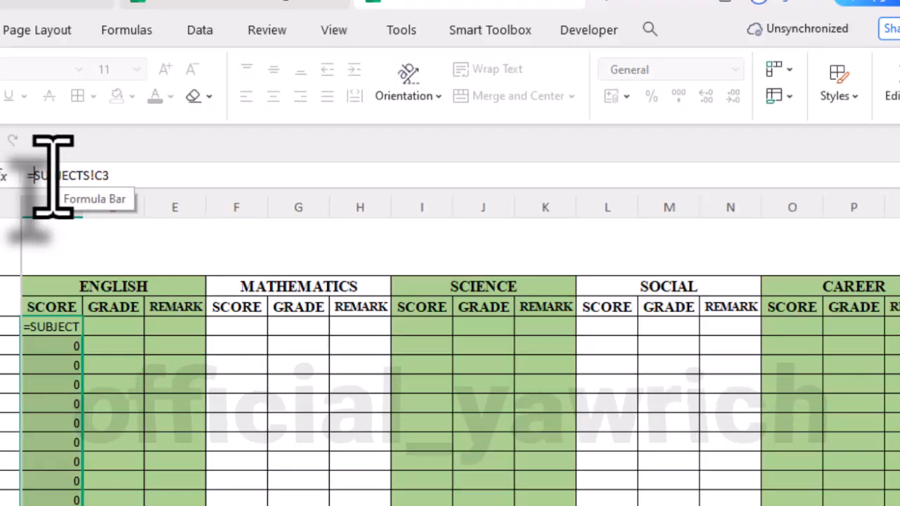
key("ctrl+v")
key("Return")
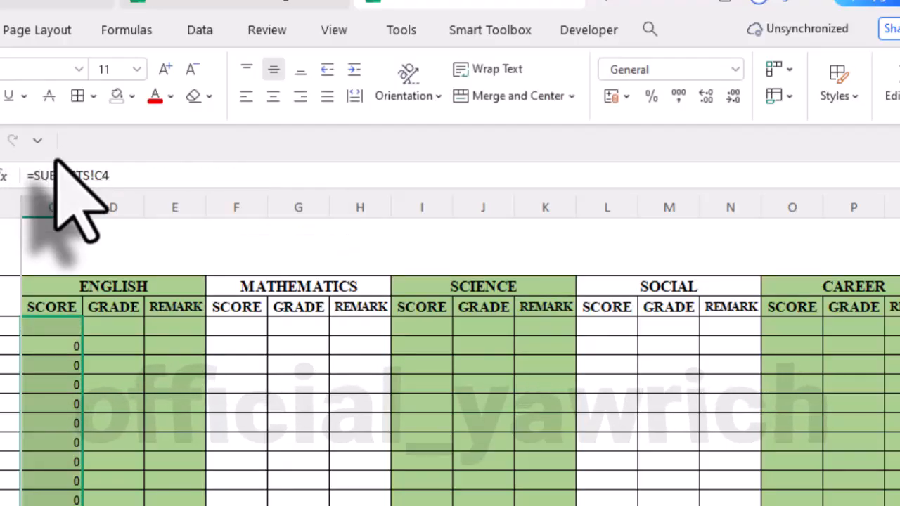
left_click(70, 328)
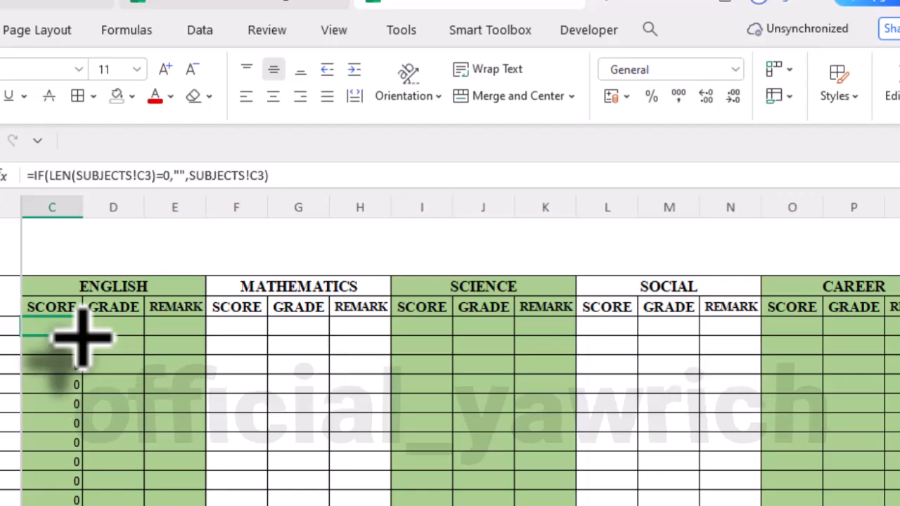
double_click(83, 337)
scroll(83, 338, "up", 10)
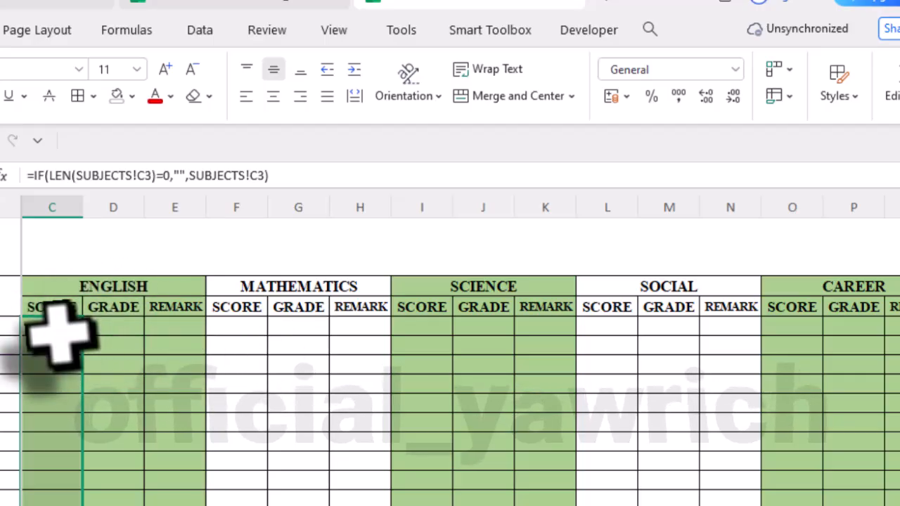
left_click(117, 329)
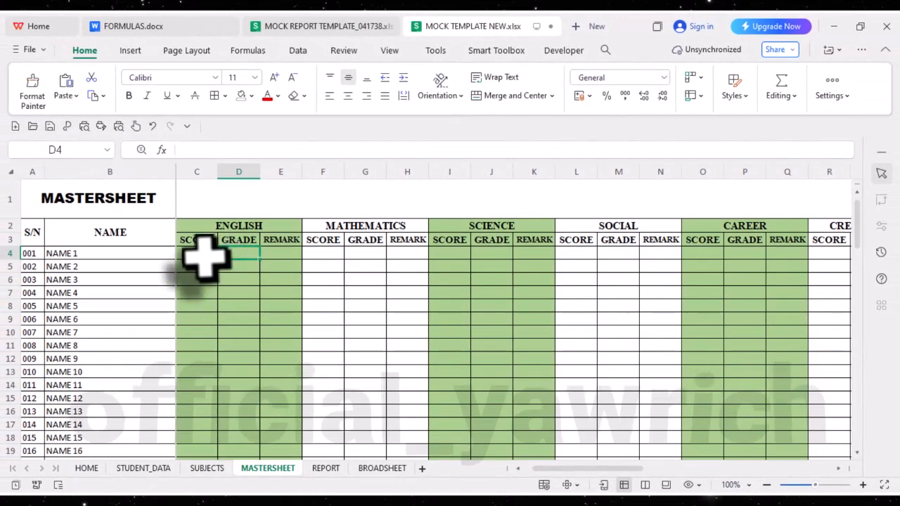
left_click(204, 256)
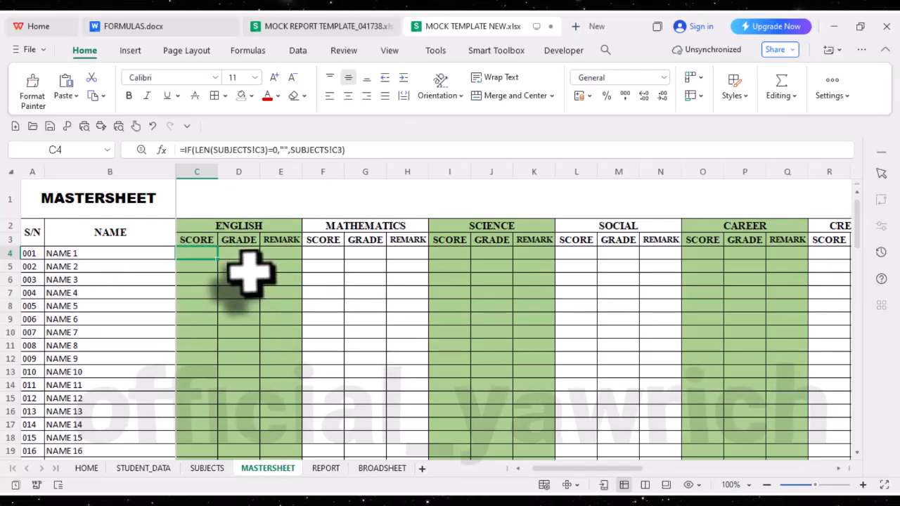
- Switch to FORMULAS.docx and review the replacement cell references listed for each subject from MATHEMATICS to RME
left_click(175, 28)
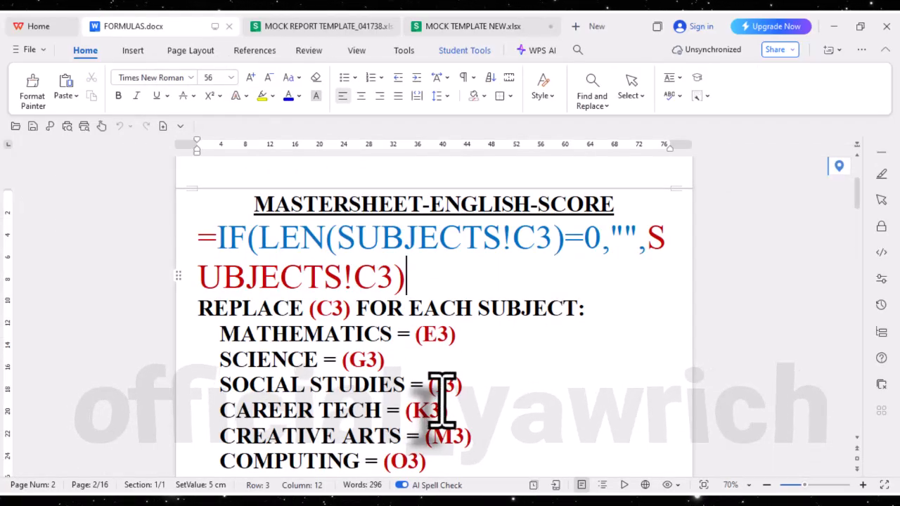
scroll(441, 397, "down", 1)
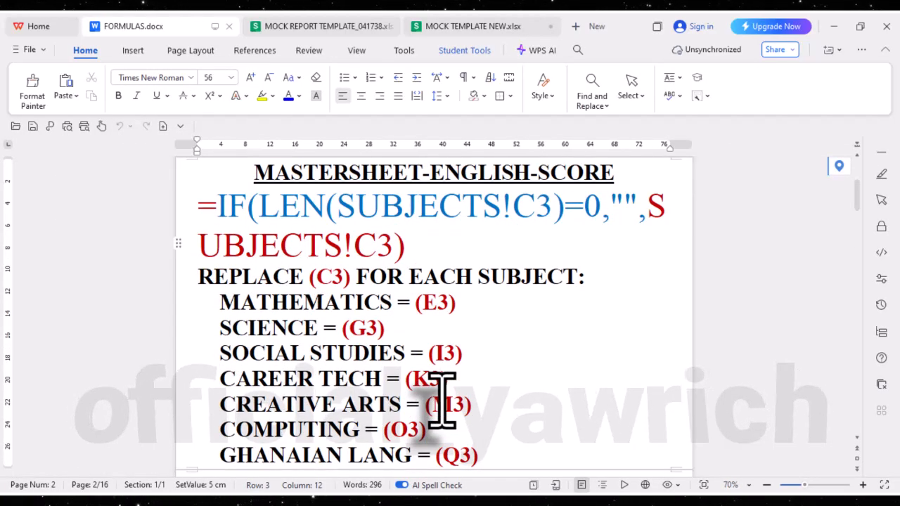
scroll(442, 397, "down", 1)
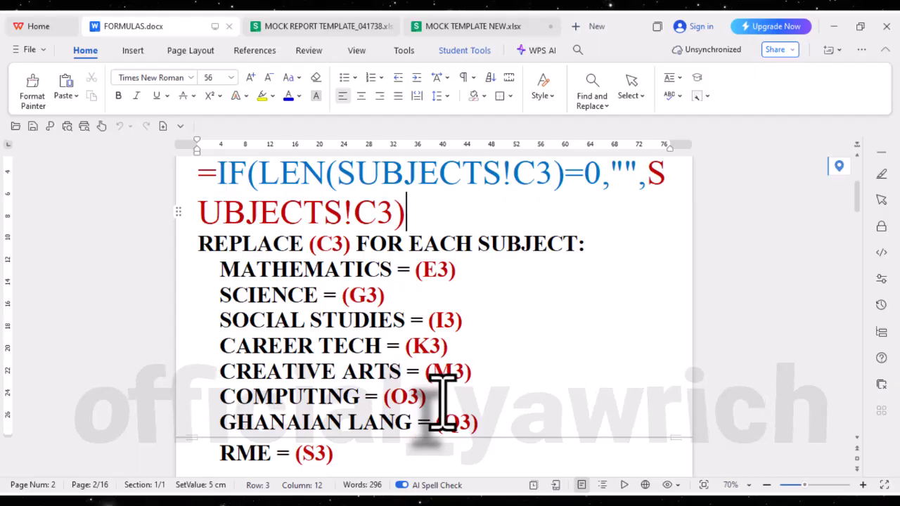
left_click_drag(218, 269, 346, 460)
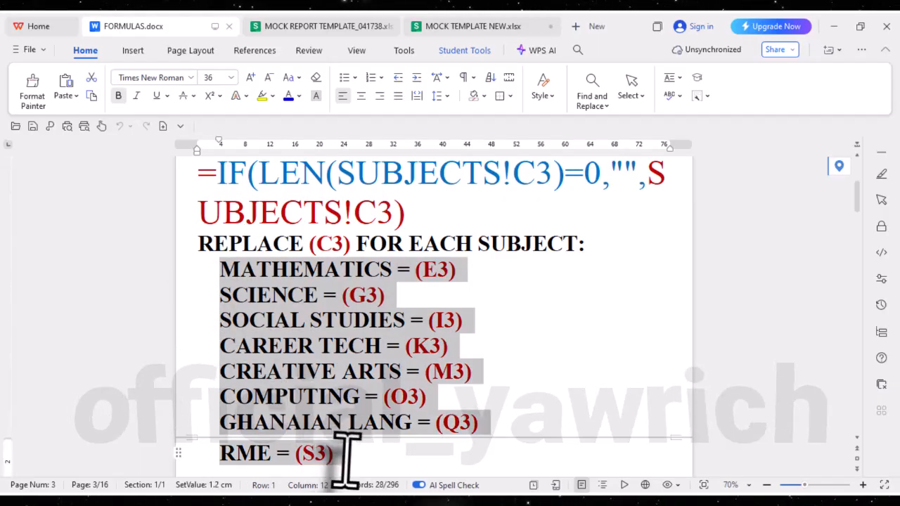
left_click(360, 406)
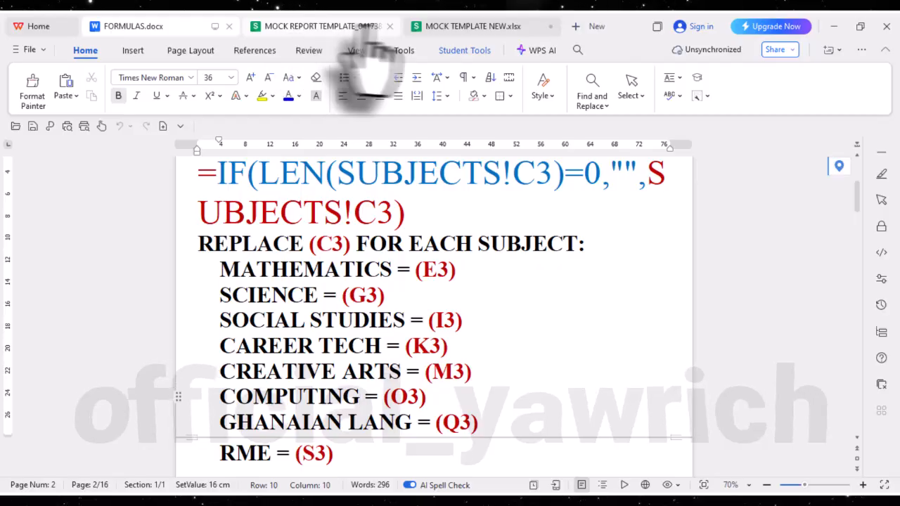
- Back in MOCK TEMPLATE NEW, copy the whole formula of the first English SCORE cell, C4
left_click(451, 28)
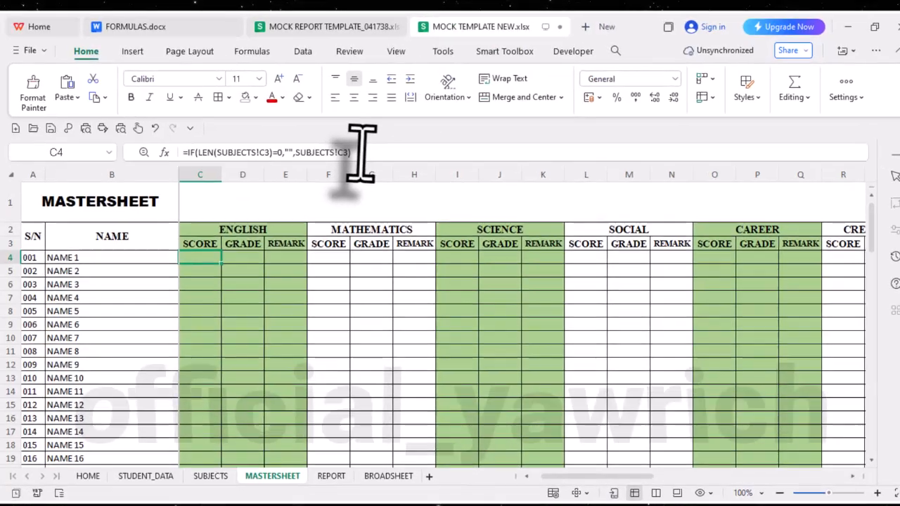
left_click_drag(346, 151, 142, 161)
left_click_drag(224, 246, 237, 240)
key("ctrl+c")
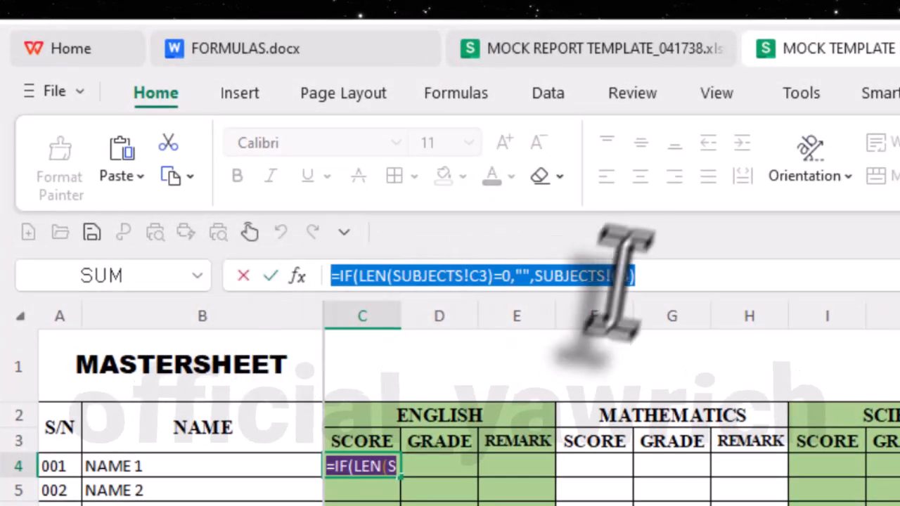
left_click(671, 280)
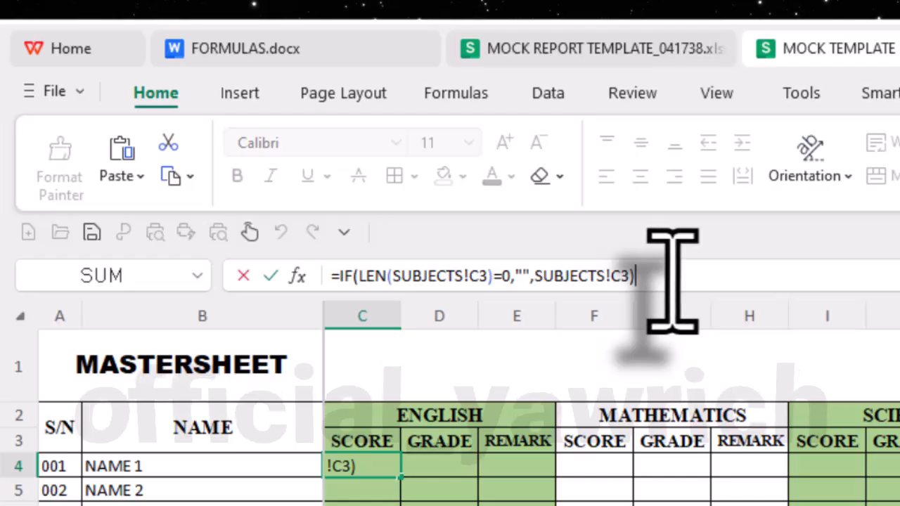
key("Return")
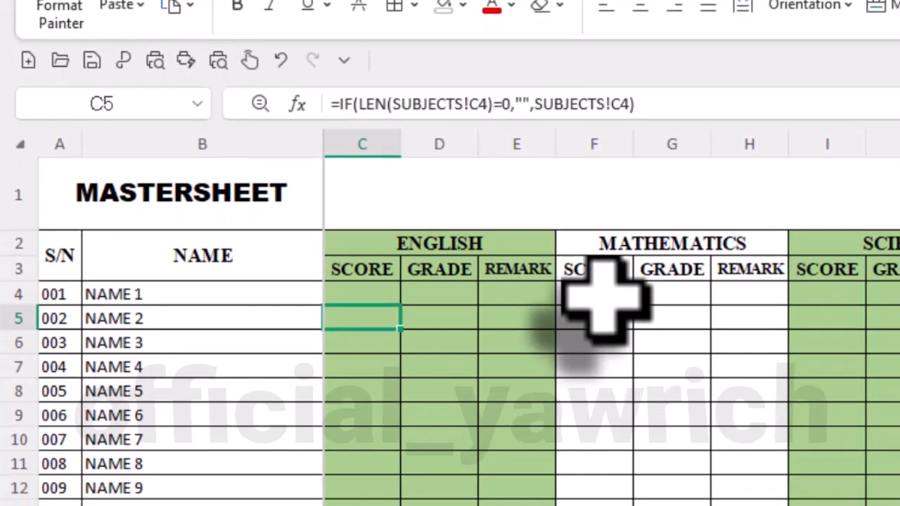
- Paste the copied English score formula into the first Mathematics SCORE cell, F4
left_click(598, 296)
left_click(490, 104)
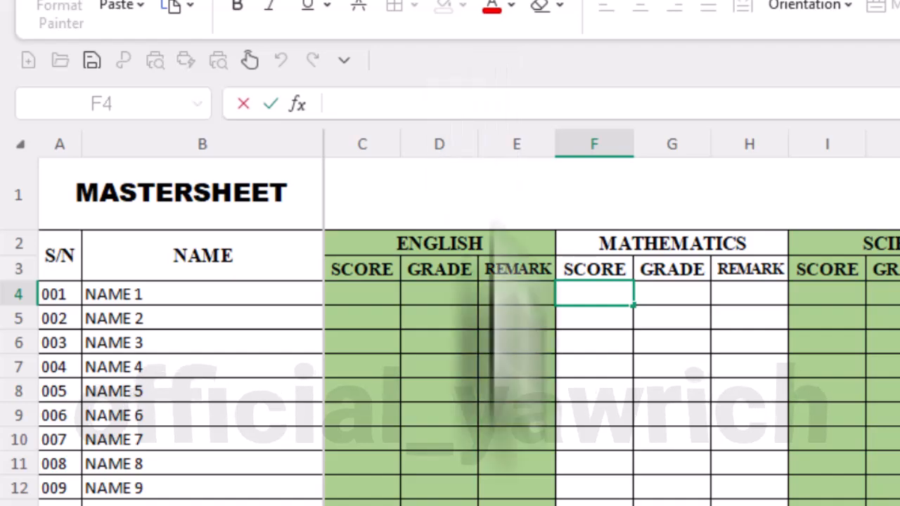
key("ctrl+v")
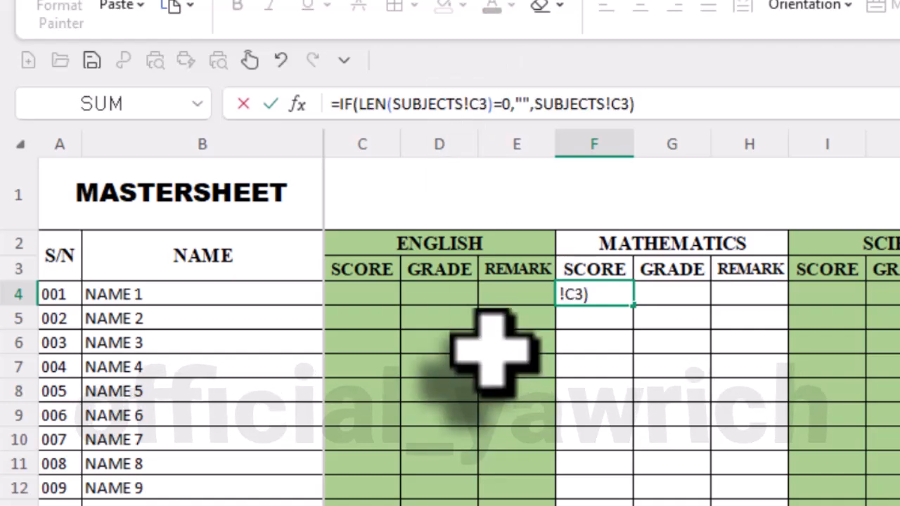
- Check the MATHEMATICS reference in FORMULAS.docx and change both C3 references in the F4 formula to E3
left_click(490, 104)
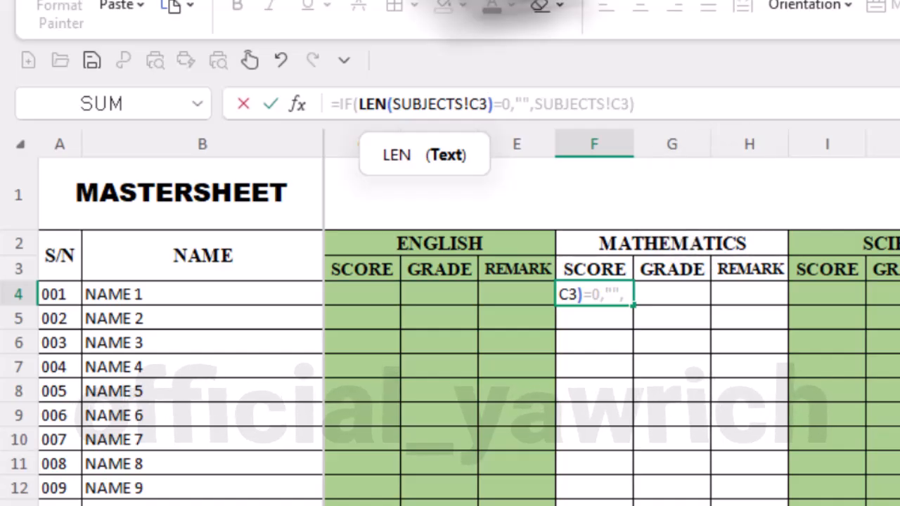
left_click(360, 1)
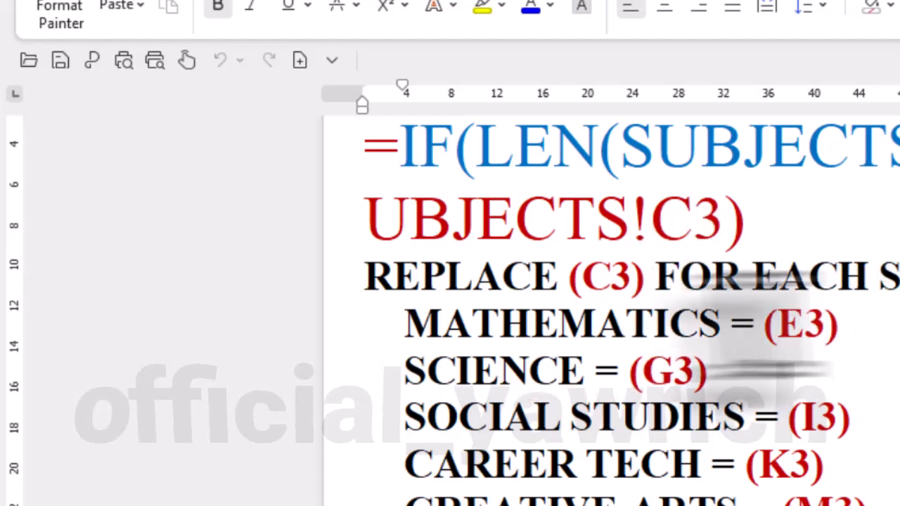
left_click(840, 2)
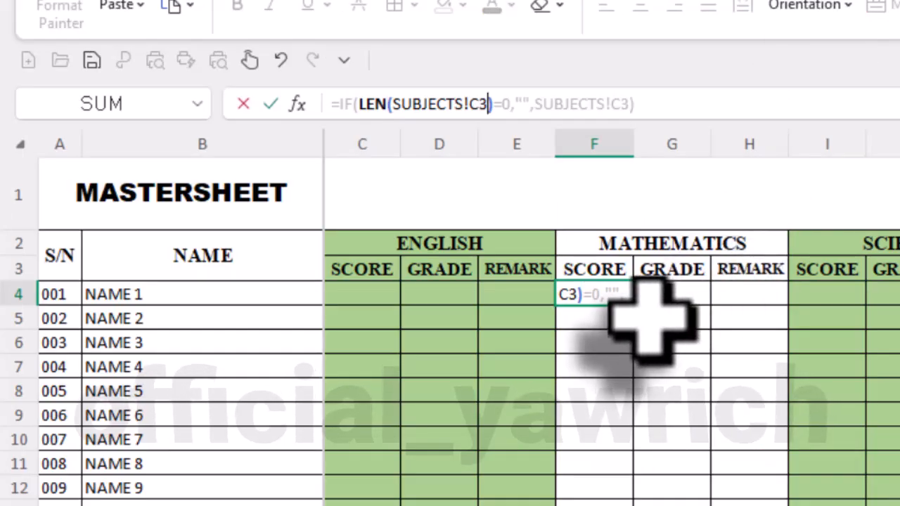
key("Left")
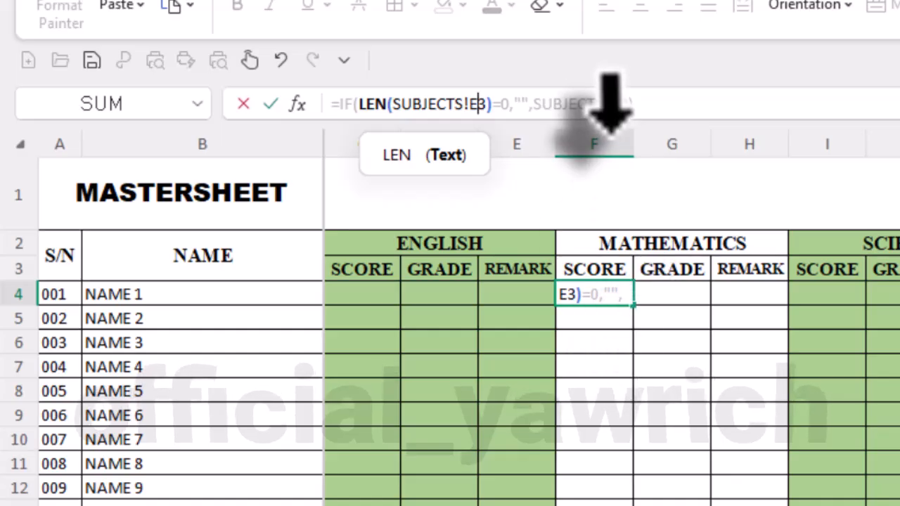
left_click(618, 110)
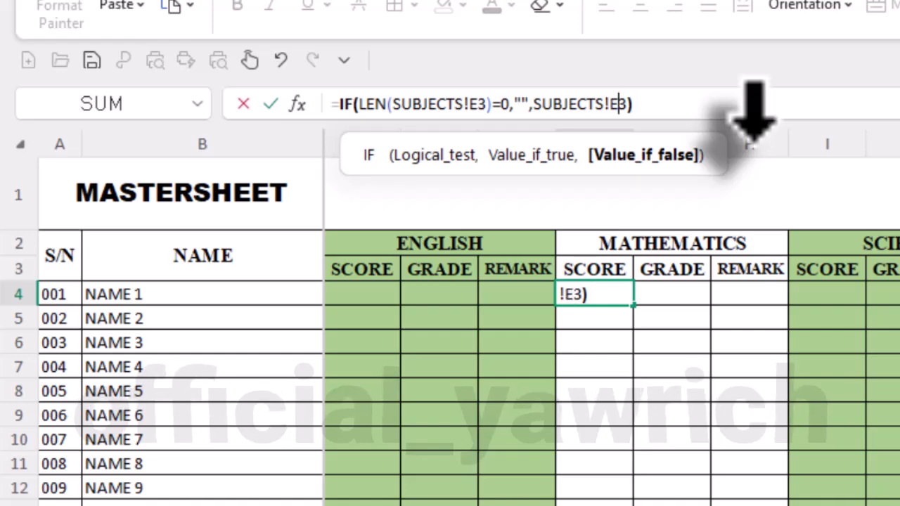
key("Return")
- Fill the formula in F4 down the Mathematics SCORE column for all listed names
left_click(626, 299)
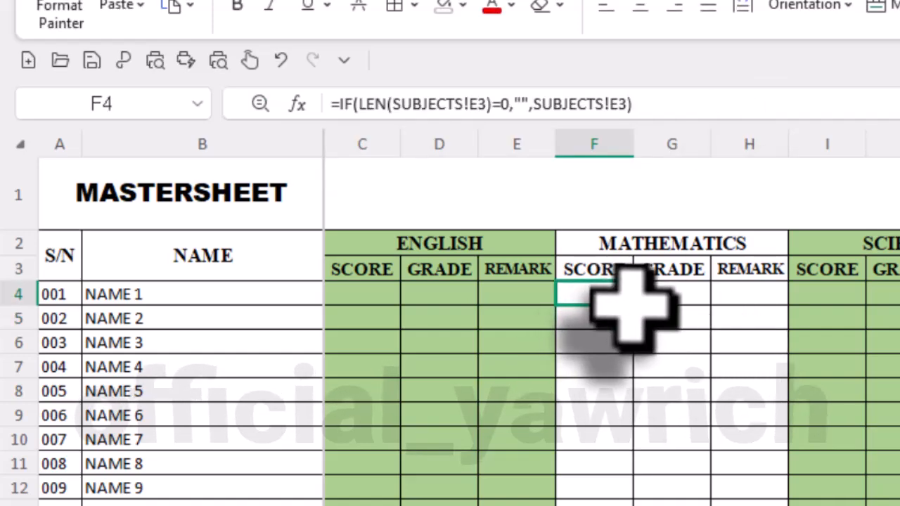
double_click(632, 302)
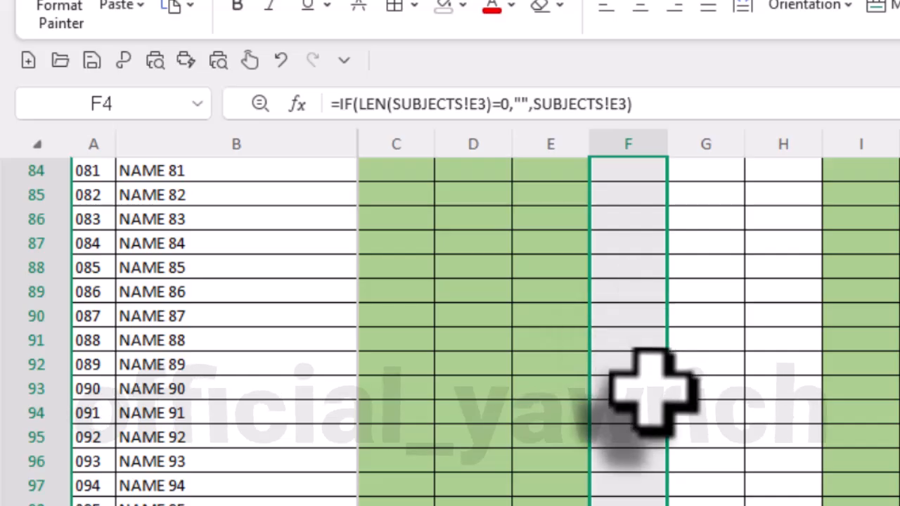
scroll(650, 390, "up", 20)
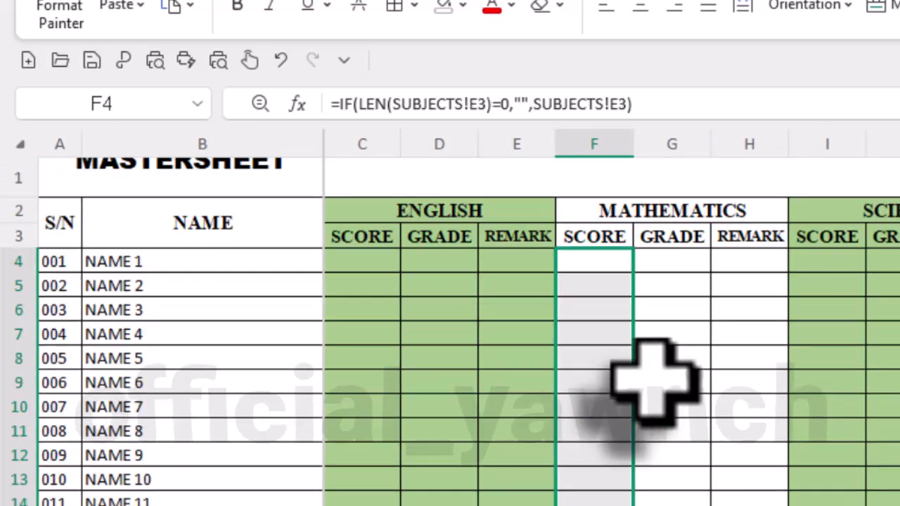
left_click(439, 439)
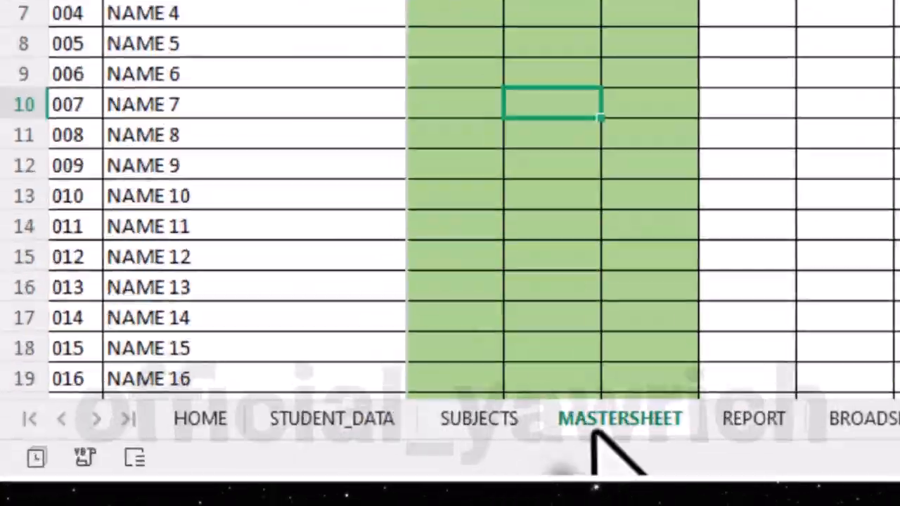
- On the SUBJECTS sheet, enter the ENG scores 35, 56 and 81 for NAME 1 to NAME 3
left_click(511, 425)
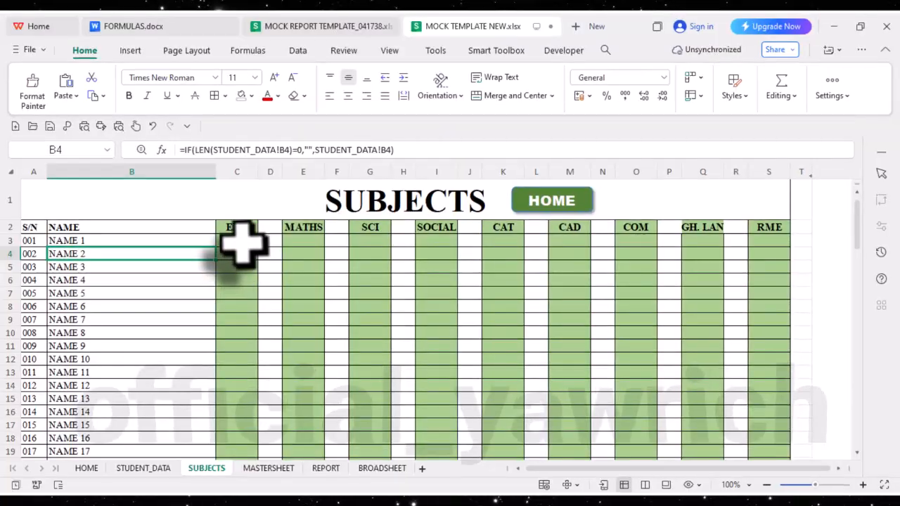
left_click(239, 243)
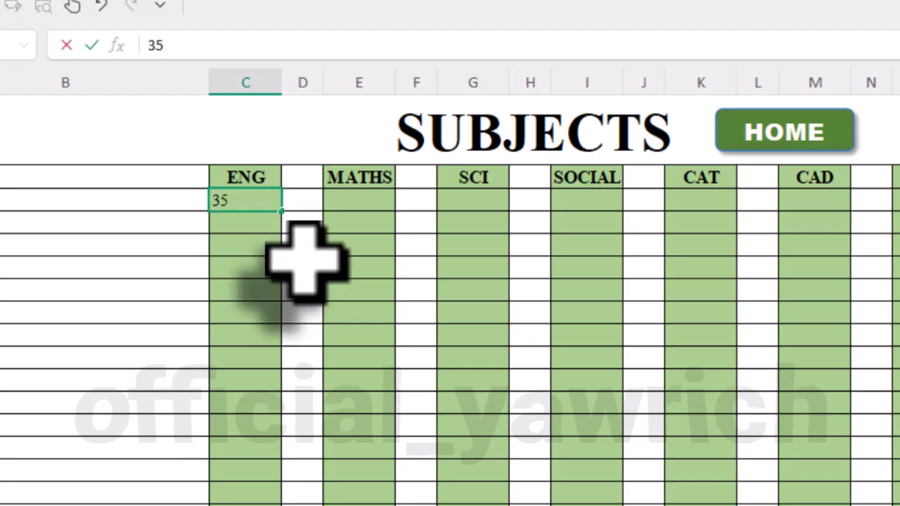
key("Return")
type("5")
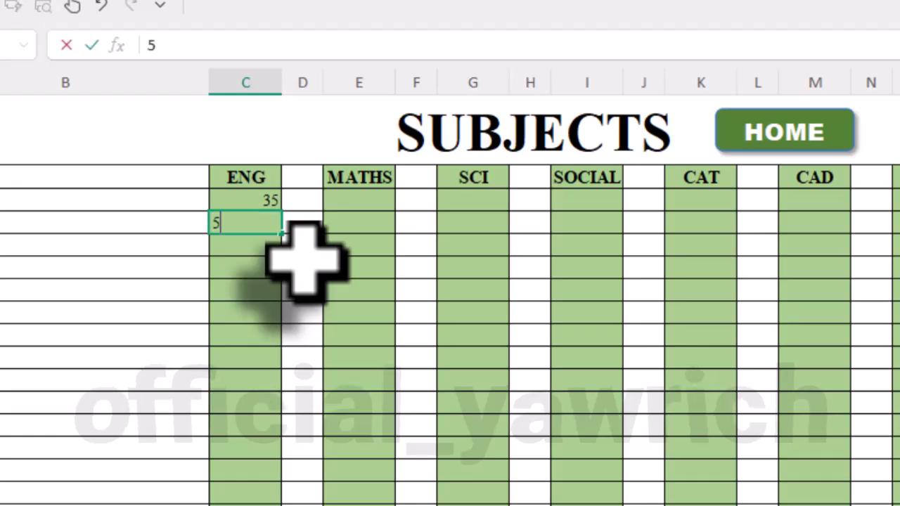
type("6")
key("Return")
type("81")
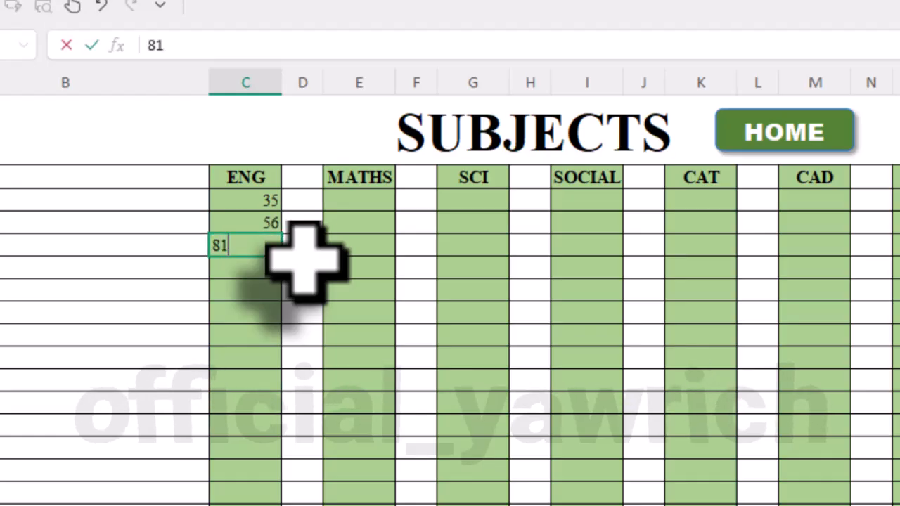
key("Return")
scroll(303, 257, "down", 1)
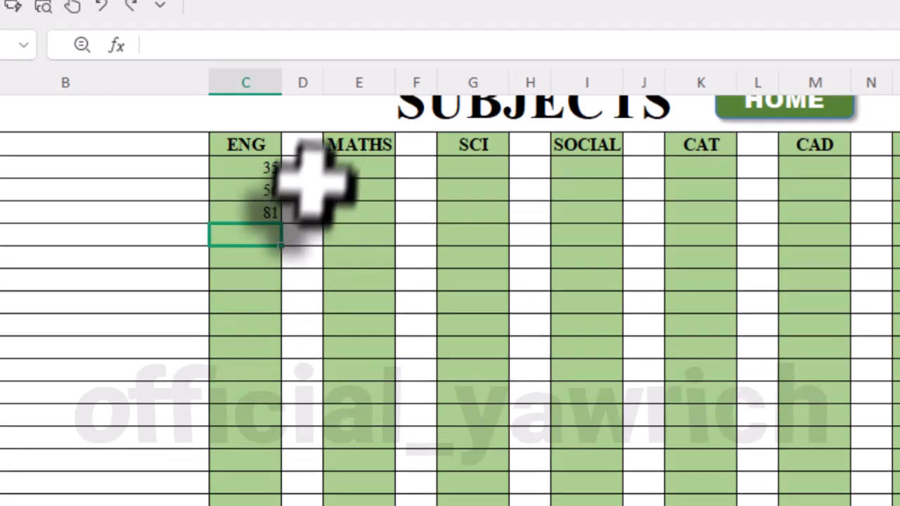
- Enter the MATHS scores 45, 78 and 75 for NAME 1 to NAME 3 on the SUBJECTS sheet
left_click(362, 170)
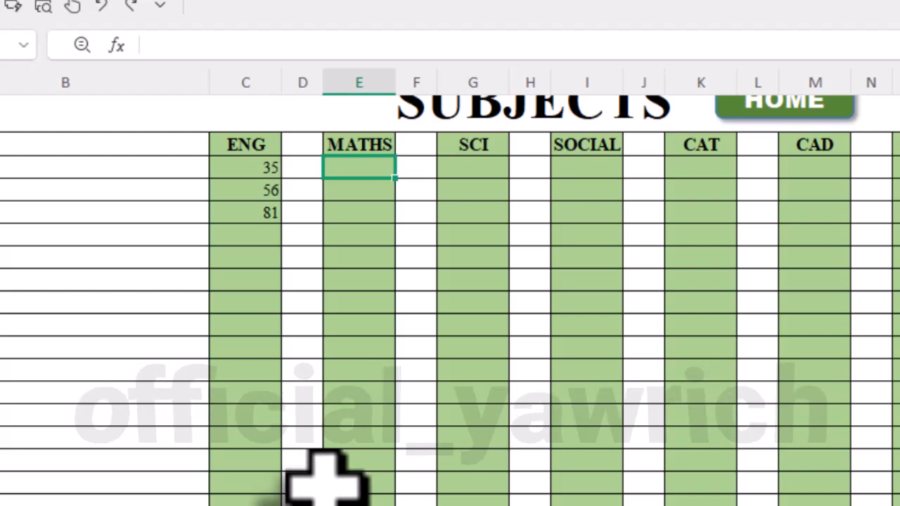
type("45")
key("Return")
type("78")
key("Return")
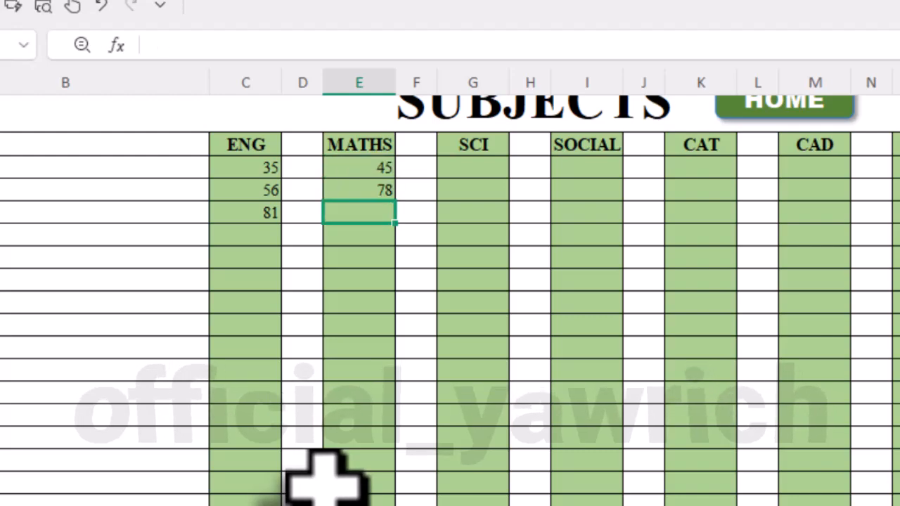
type("75")
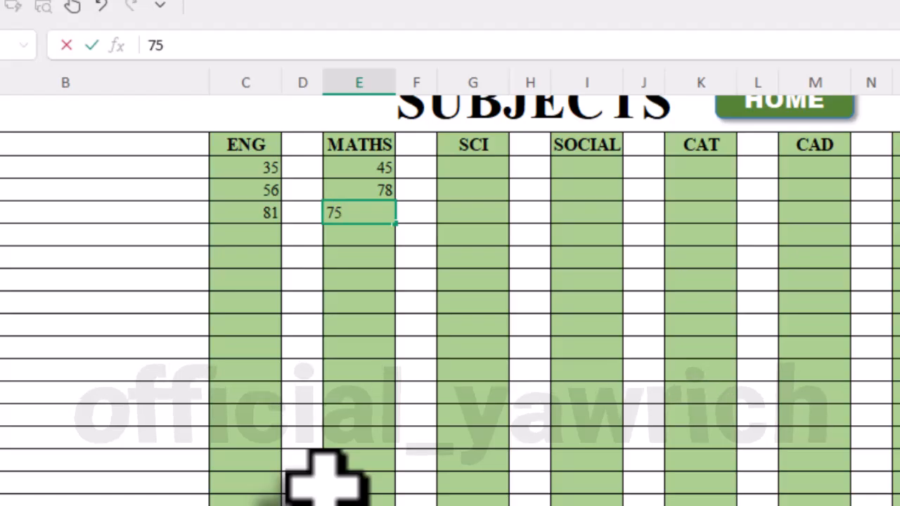
key("Return")
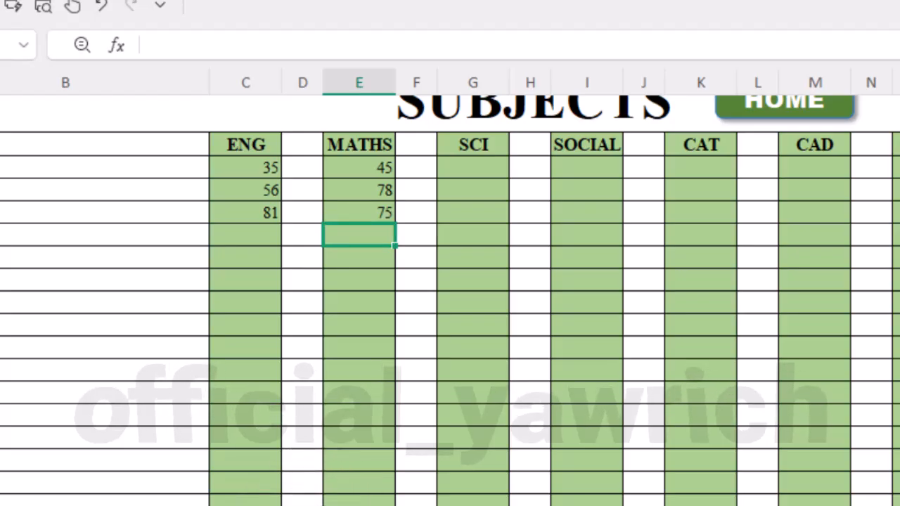
- Check the Mathematics scores on the MASTERSHEET and review the completed subject columns in the MOCK REPORT TEMPLATE mastersheet
key("ctrl+Page_Down")
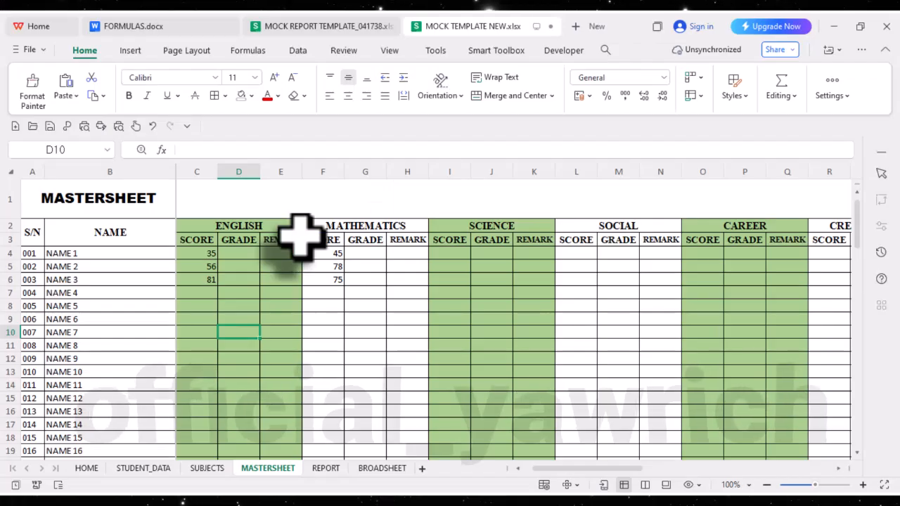
left_click(303, 30)
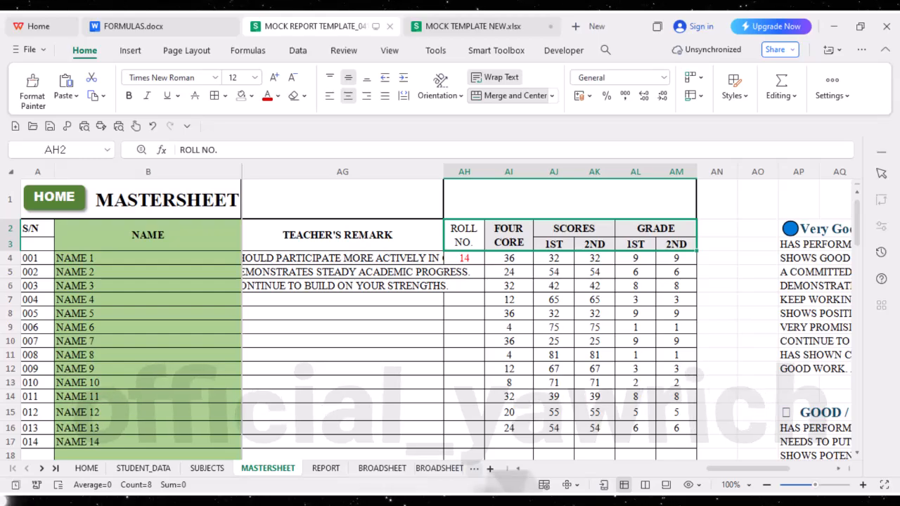
left_click_drag(731, 470, 550, 470)
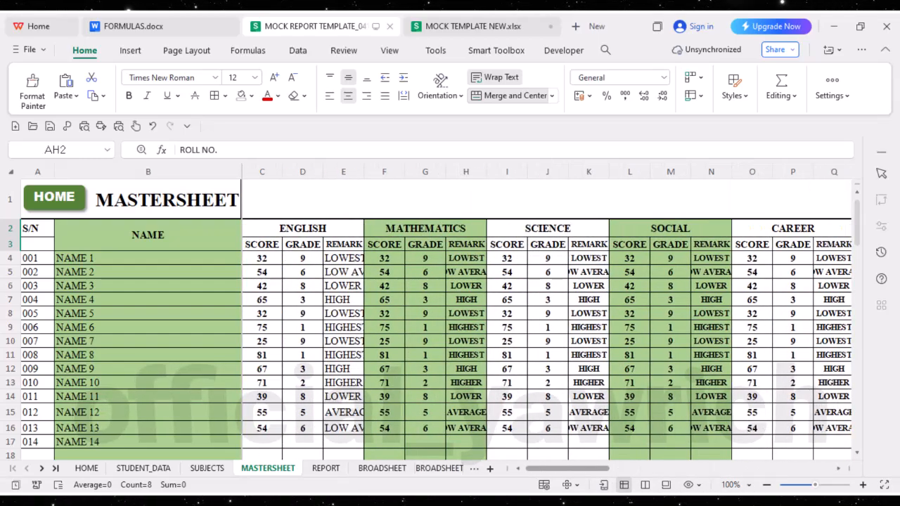
left_click(472, 27)
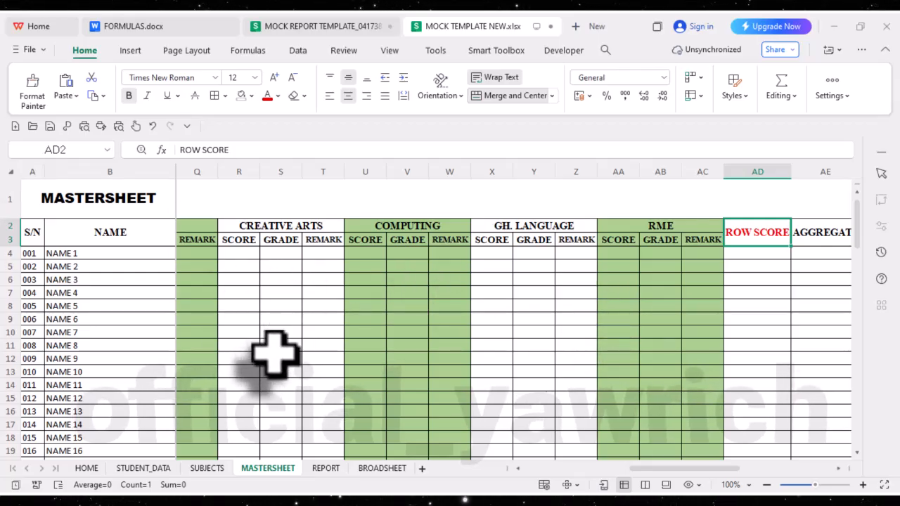
- On the SUBJECTS sheet of MOCK TEMPLATE NEW, enter the SCI scores 82, 45 and 12 for NAME 1 to NAME 3
left_click(207, 468)
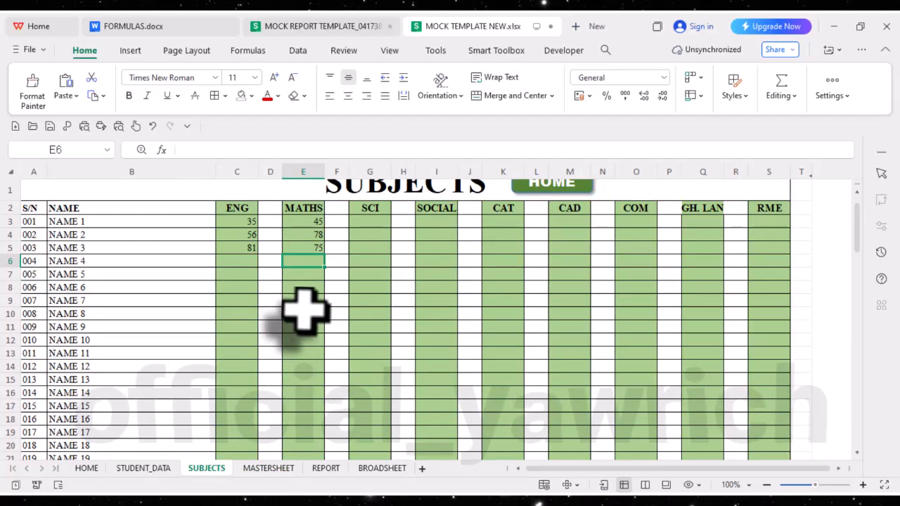
left_click(388, 224)
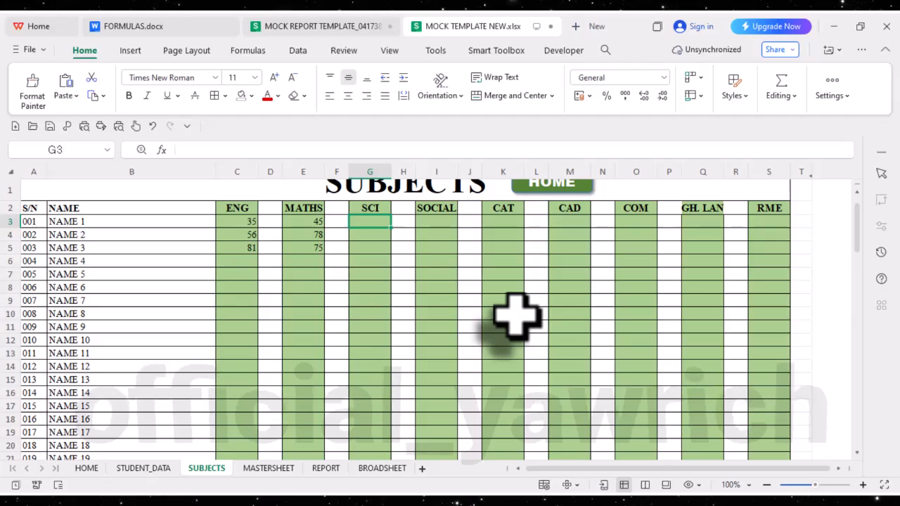
type("82")
key("Return")
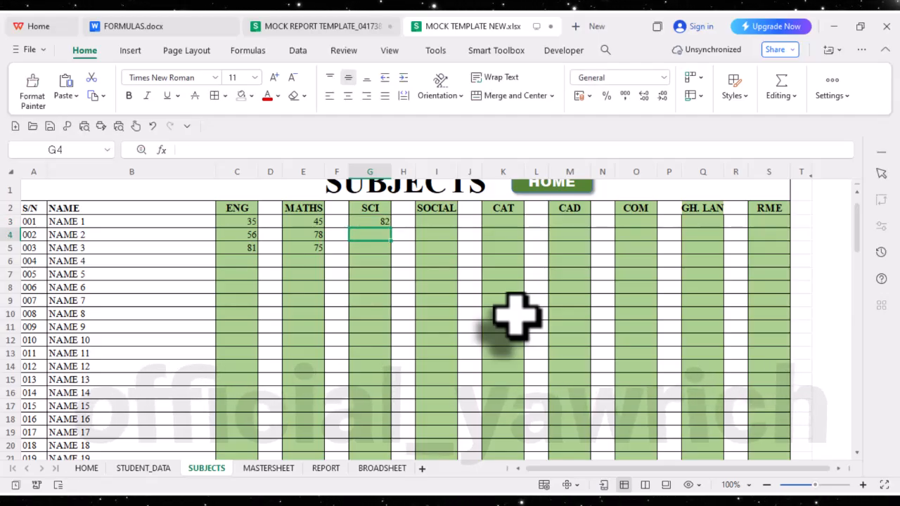
type("45")
key("Return")
type("12")
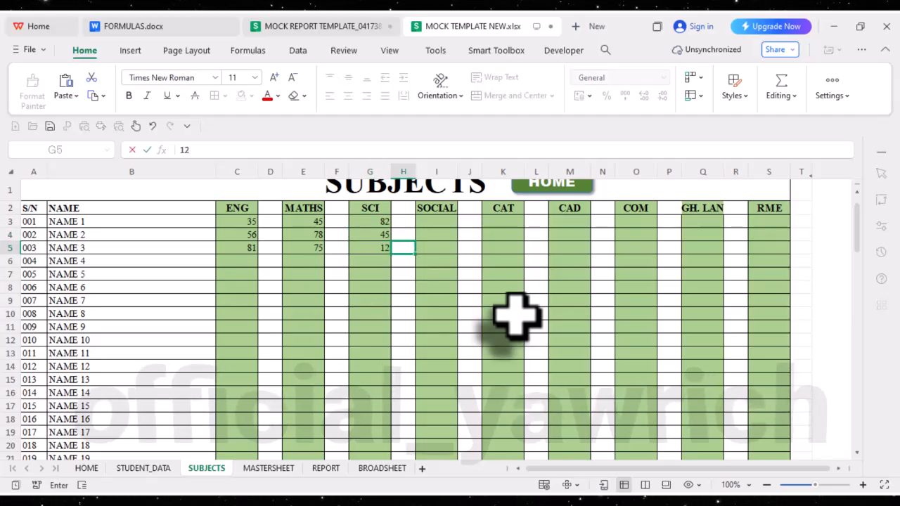
key("Tab")
- Enter the SOCIAL scores 14, 55 and 92 for NAME 1 to NAME 3
key("Up")
key("Up")
key("Right")
type("14")
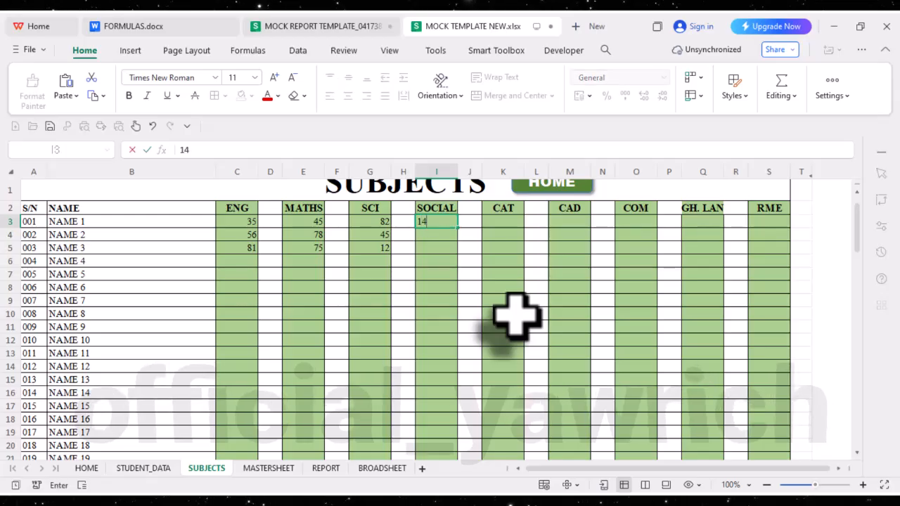
key("Return")
type("55")
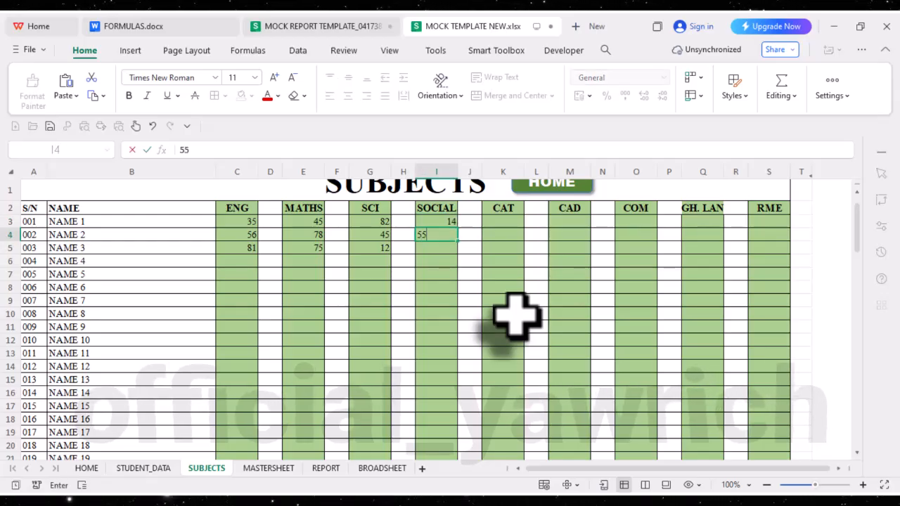
key("Return")
type("92")
key("Right")
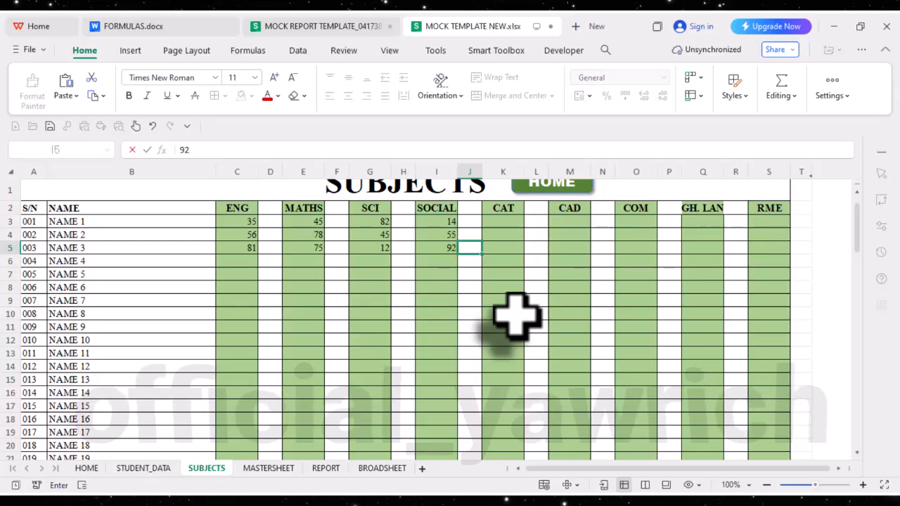
- Enter the CAT scores 67, 45 and 32 for NAME 1 to NAME 3
key("Right")
type("32")
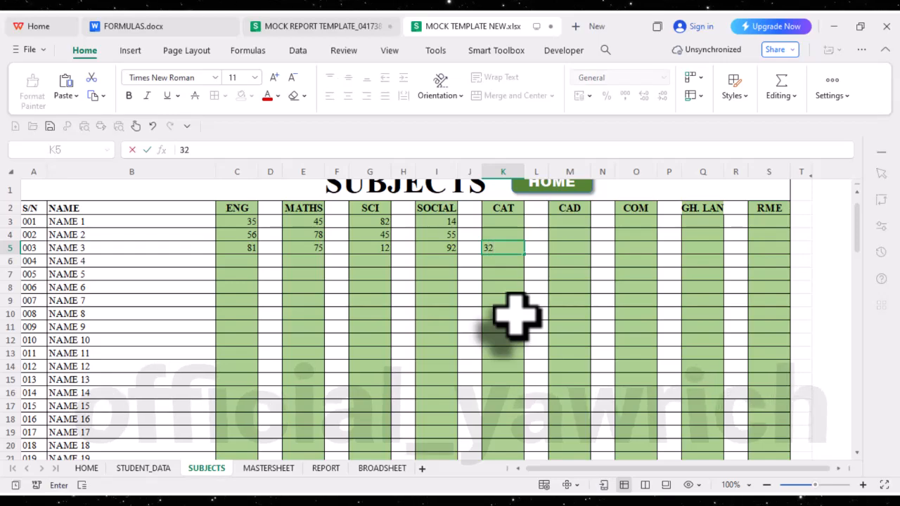
key("Up")
type("45")
key("Up")
type("67")
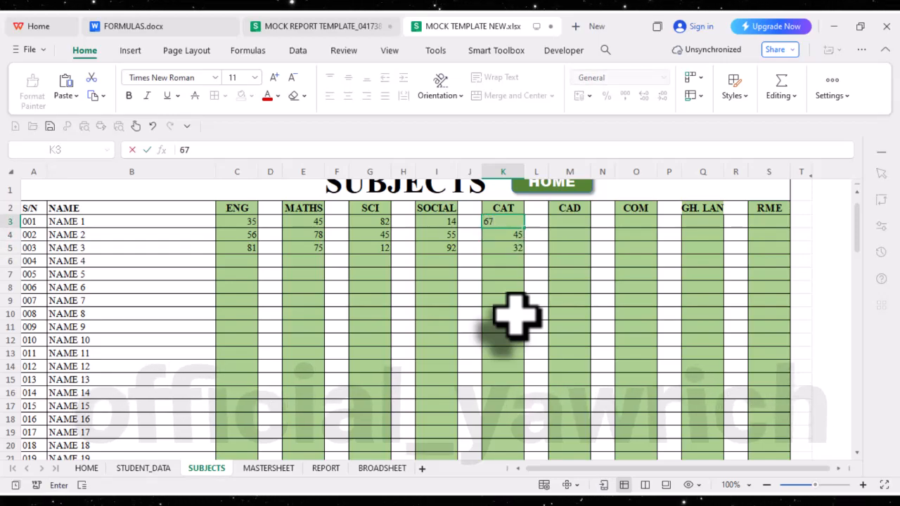
key("Right")
- Enter the CAD scores 55, 66 and 77 for NAME 1 to NAME 3
key("Right")
type("55")
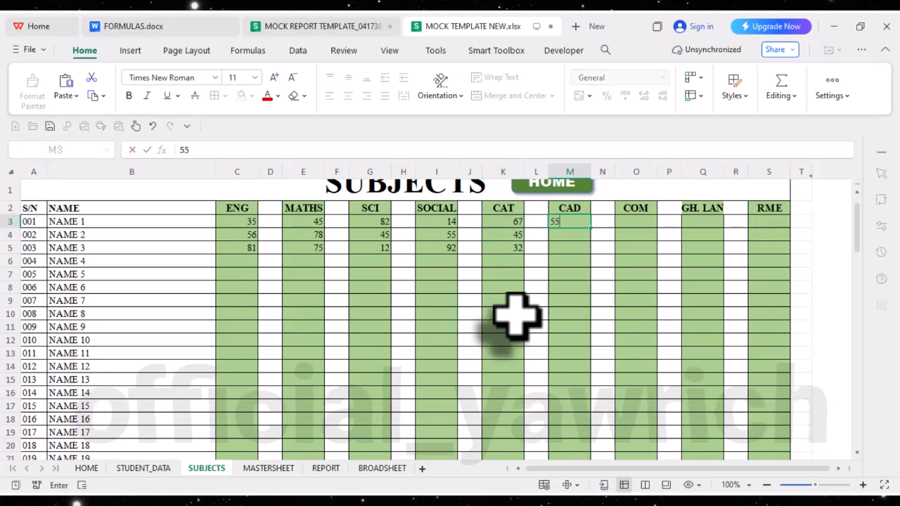
key("Down")
type("66")
key("Down")
type("77")
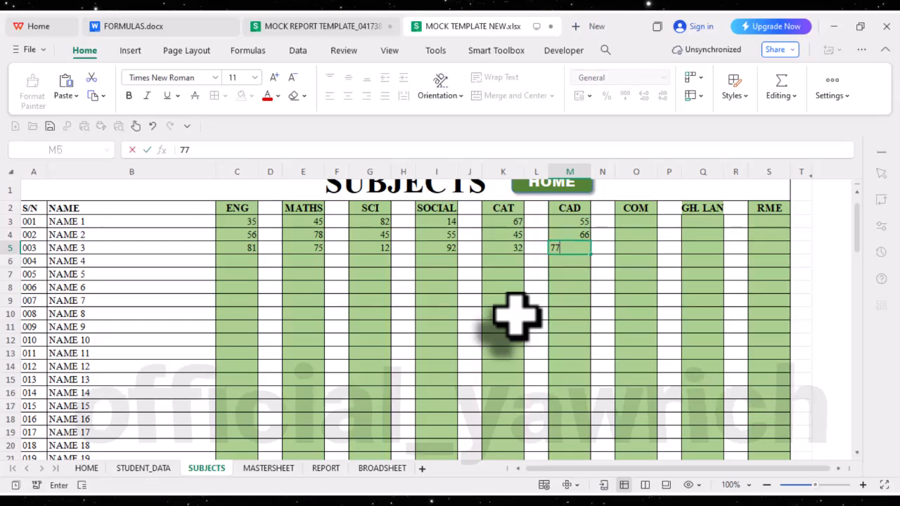
key("Right")
- Enter the COM scores 78, 48 and 25 for NAME 1 to NAME 3
key("Right")
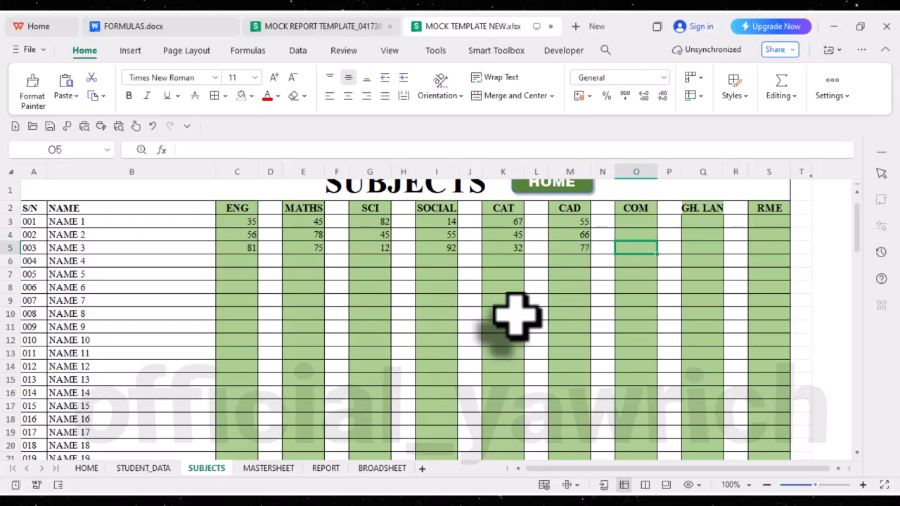
type("25")
key("Up")
type("48")
key("Up")
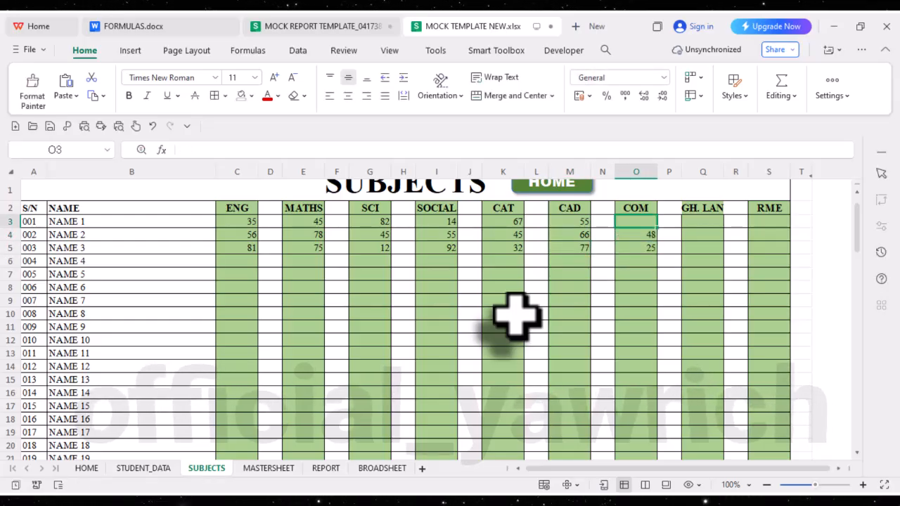
type("78")
key("Right")
- Enter the GH. LAN scores 24, 15 and 48 for NAME 1 to NAME 3
key("Right")
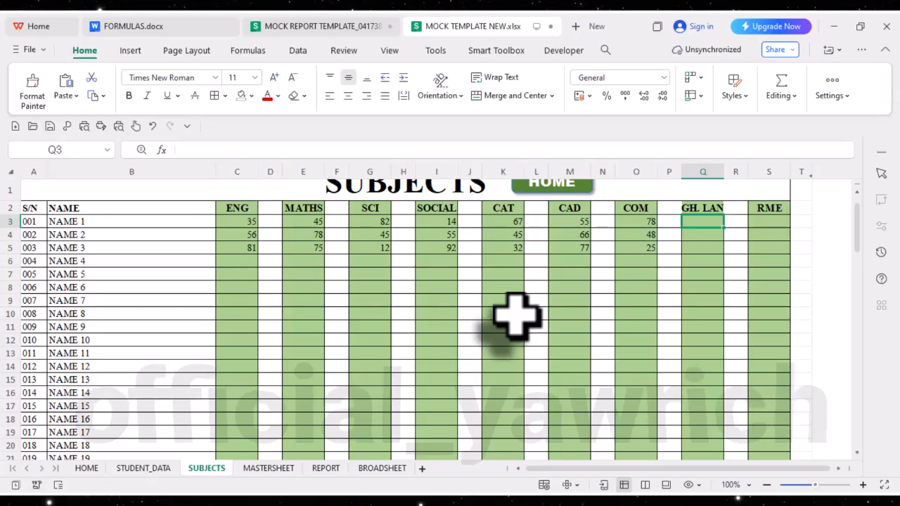
type("24")
key("Return")
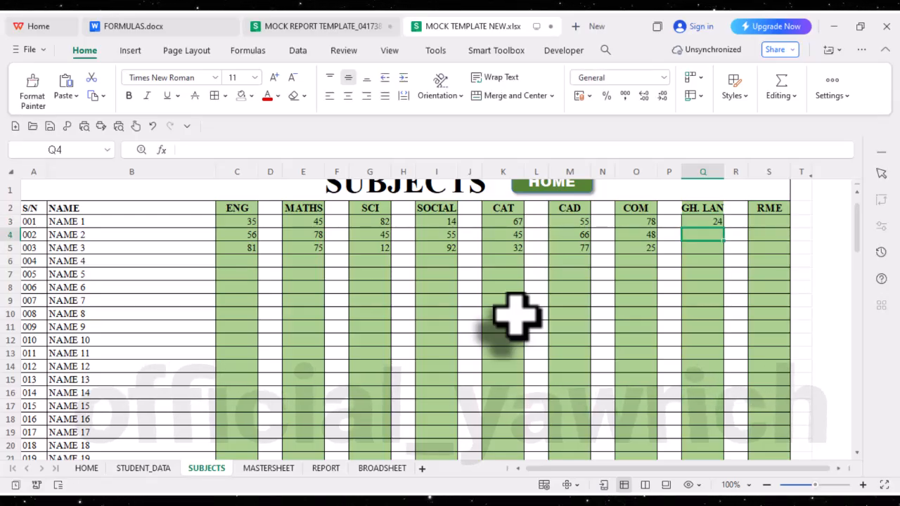
type("15")
key("Return")
type("4")
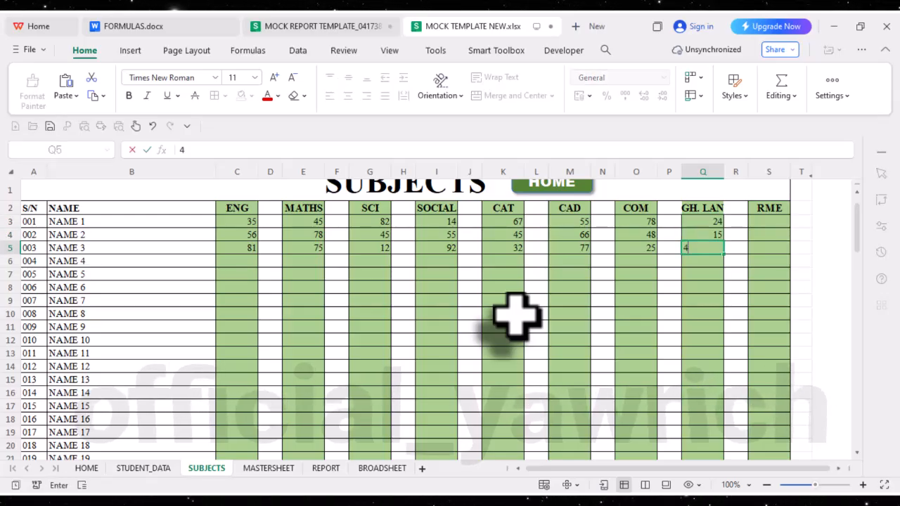
key("Tab")
- Enter the RME scores 78 for NAME 3 and 84 for NAME 4
key("Tab")
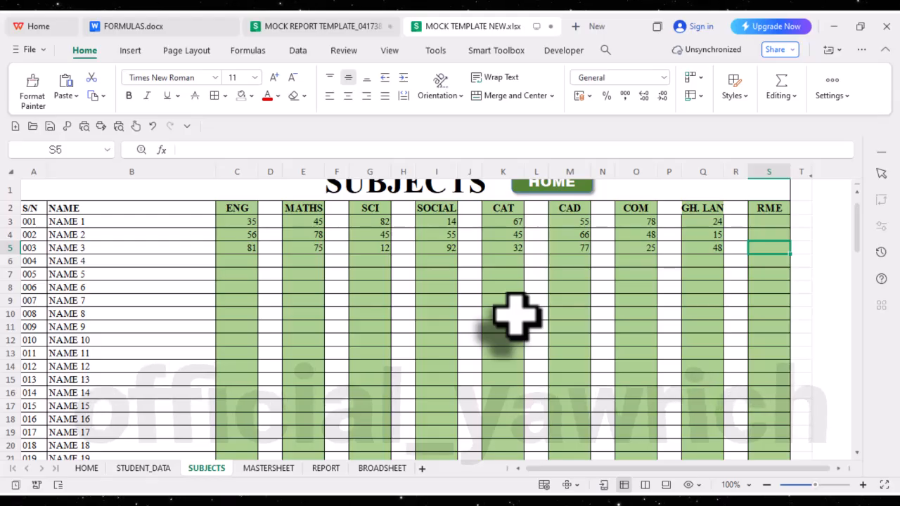
type("78")
key("Return")
type("84")
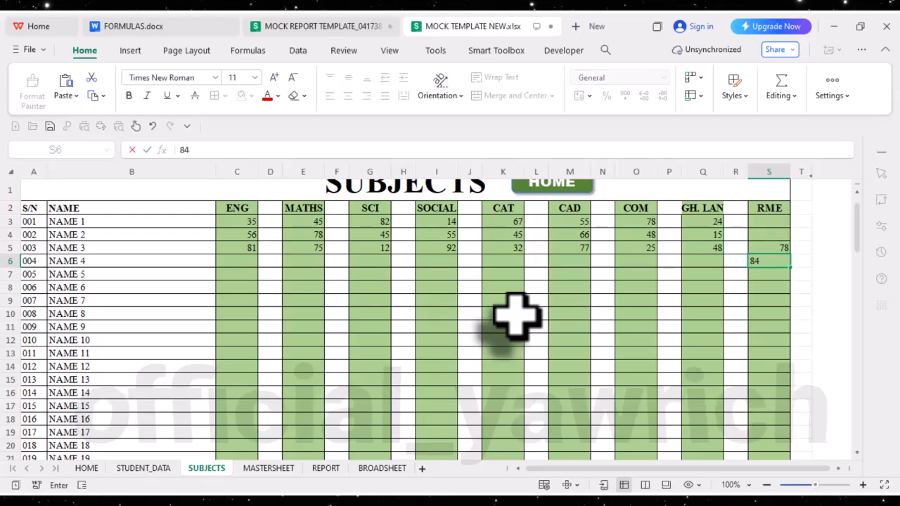
key("Return")
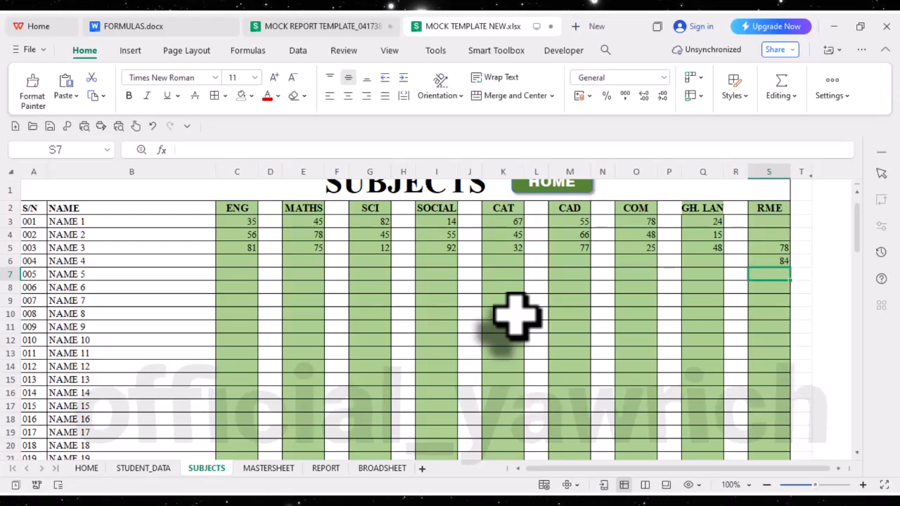
- Enter the RME scores 33 for NAME 1 and 24 for NAME 2
key("Up")
key("Up")
key("Up")
type("33")
key("Return")
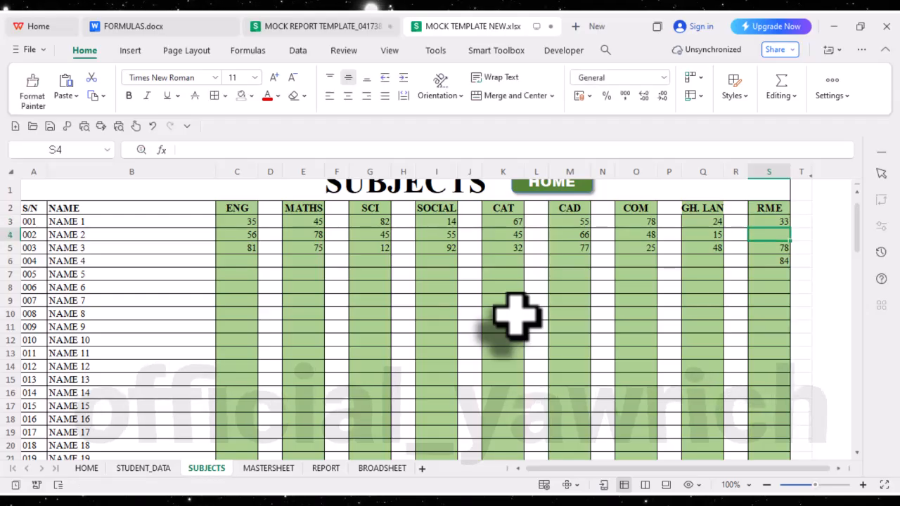
type("2")
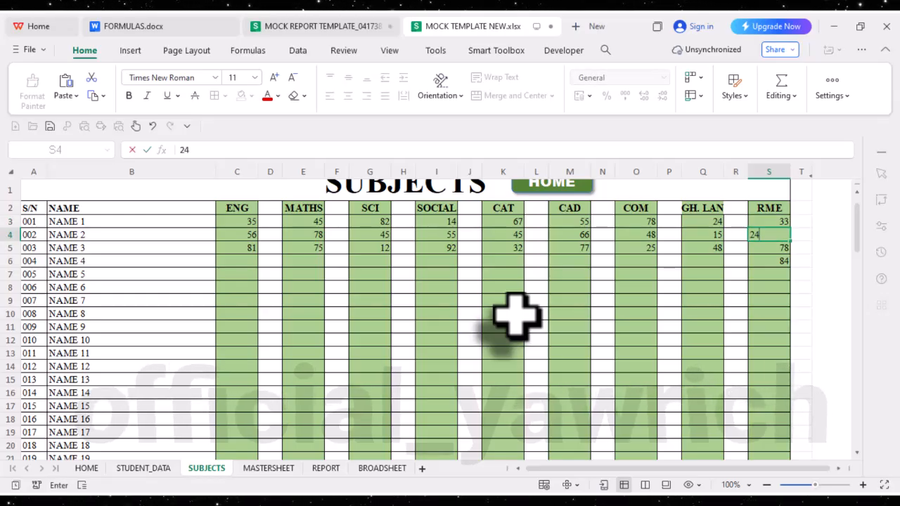
type("4")
key("Return")
- Clear the RME score in the NAME 4 row
key("Return")
key("Delete")
key("Return")
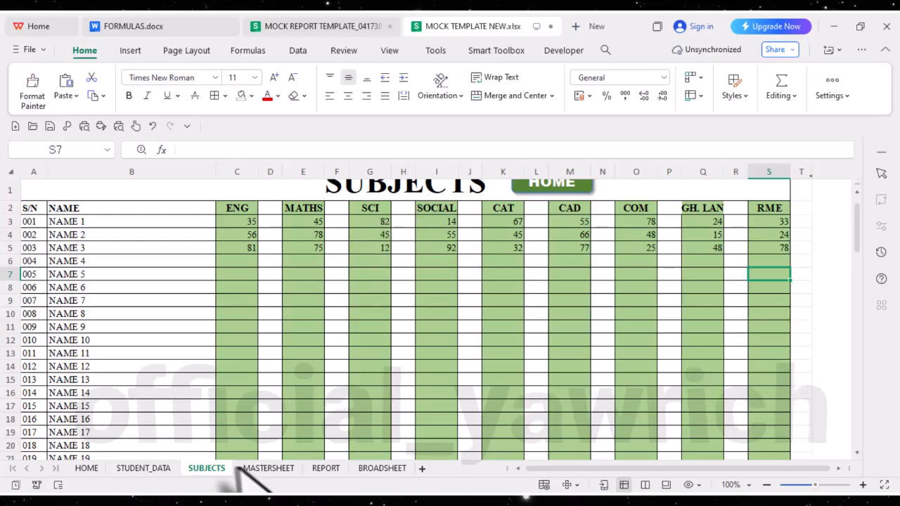
- Examine the MASTERSHEET from ENGLISH to RME to check that each subject's SCORE column matches the entries for NAME 1 to NAME 3
left_click(268, 467)
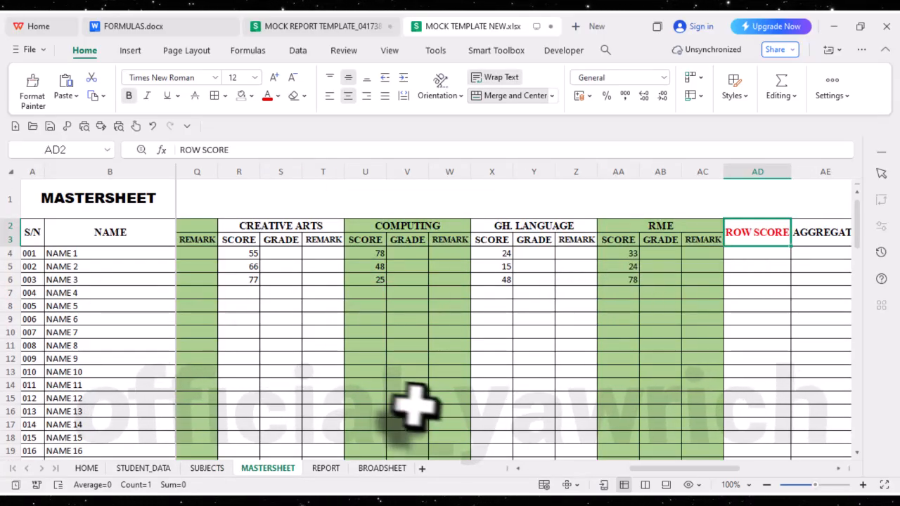
scroll(622, 469, "left", 2)
scroll(620, 468, "left", 5)
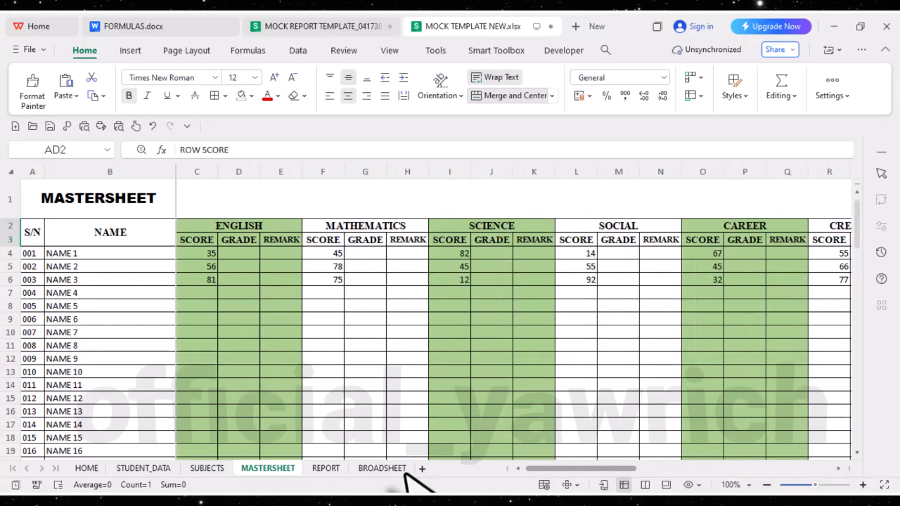
scroll(406, 478, "right", 2)
scroll(176, 224, "left", 2)
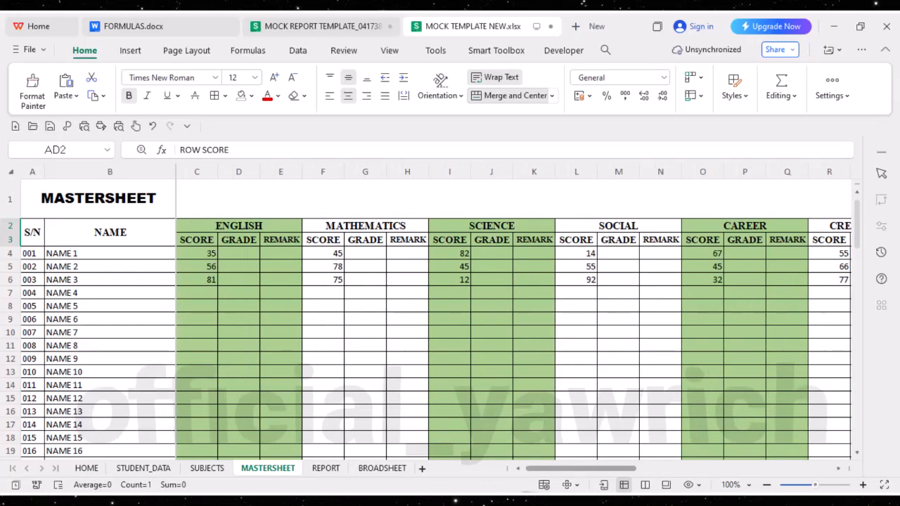
scroll(514, 316, "right", 8)
scroll(514, 316, "left", 8)
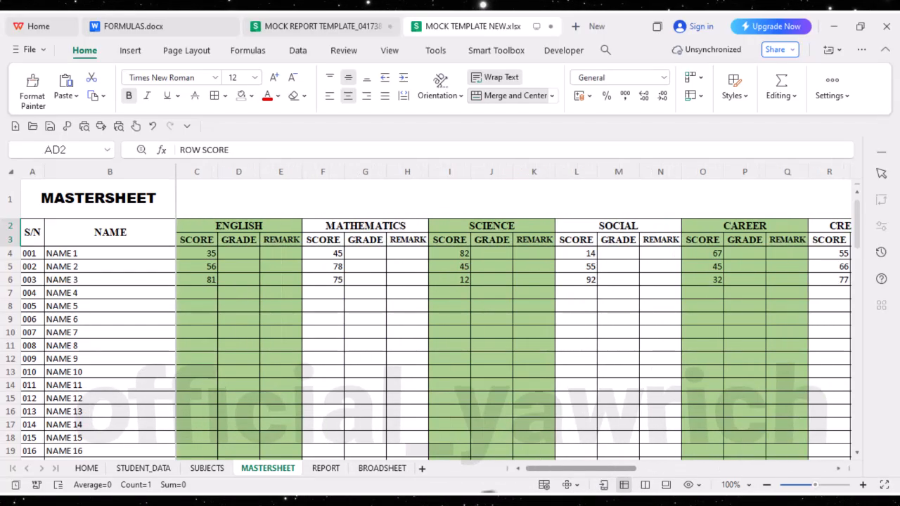
left_click_drag(523, 491, 671, 492)
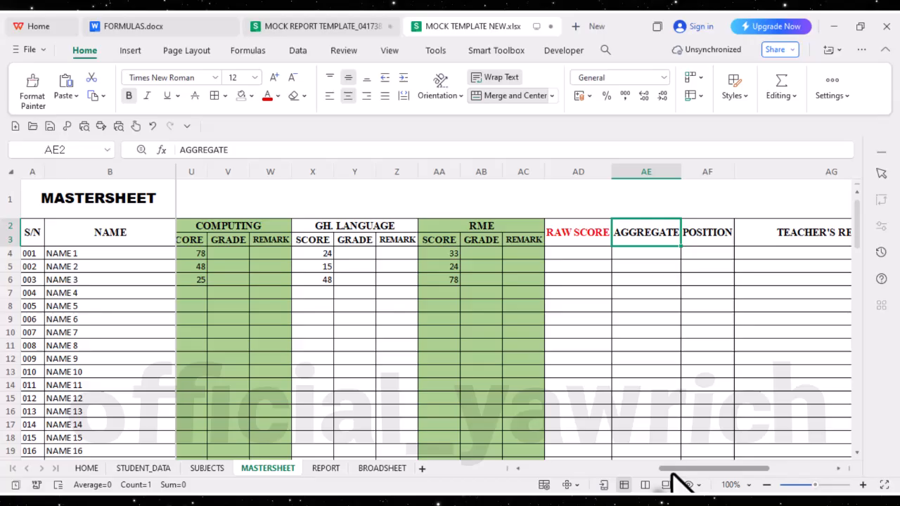
- Examine the MASTERSHEET-ENGLISH-GRADE formula in FORMULAS.docx, including its blank-cell check and grade thresholds
left_click_drag(672, 472, 537, 475)
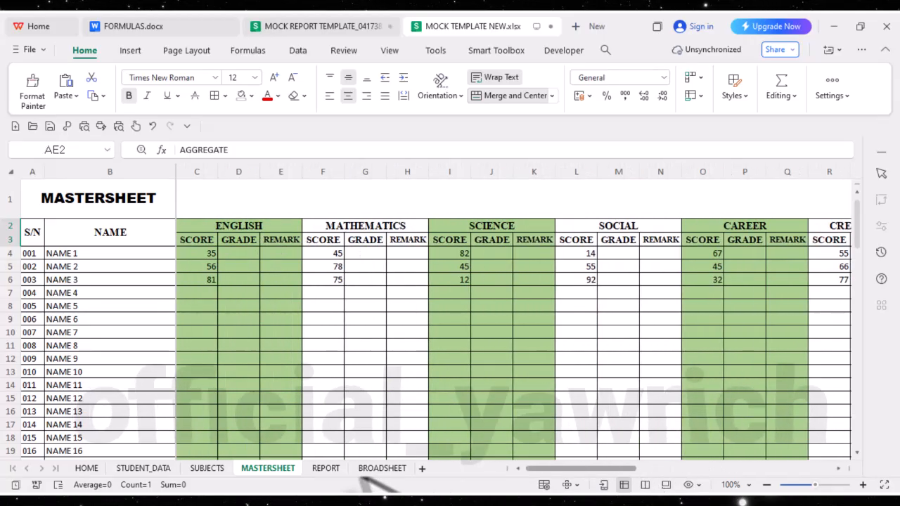
left_click(243, 257)
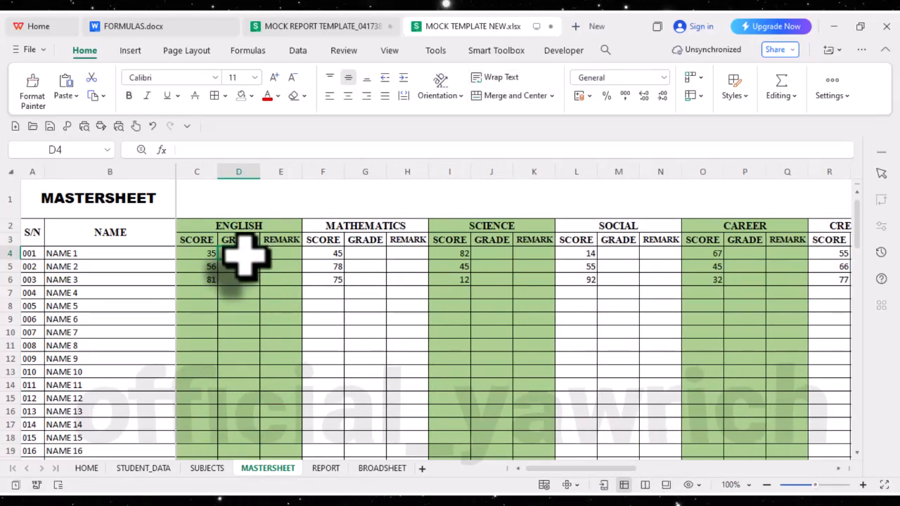
left_click(163, 26)
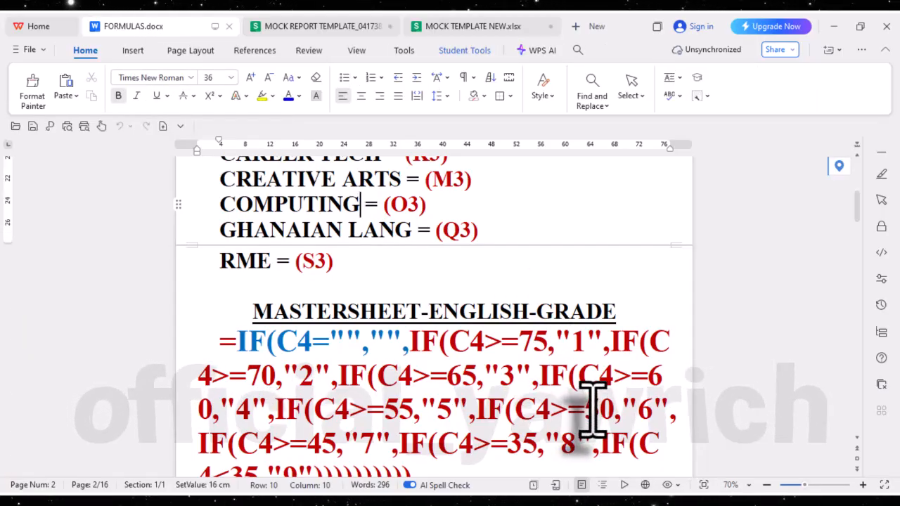
scroll(592, 408, "down", 3)
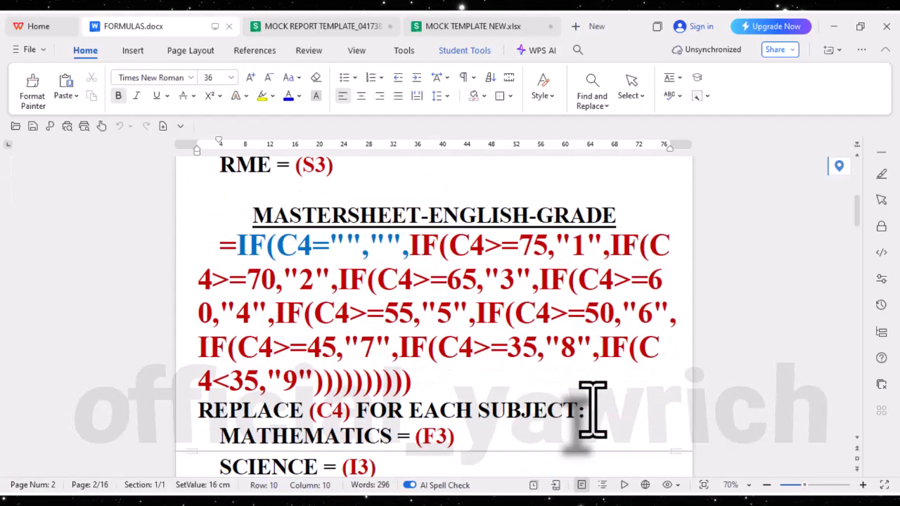
scroll(593, 408, "down", 1)
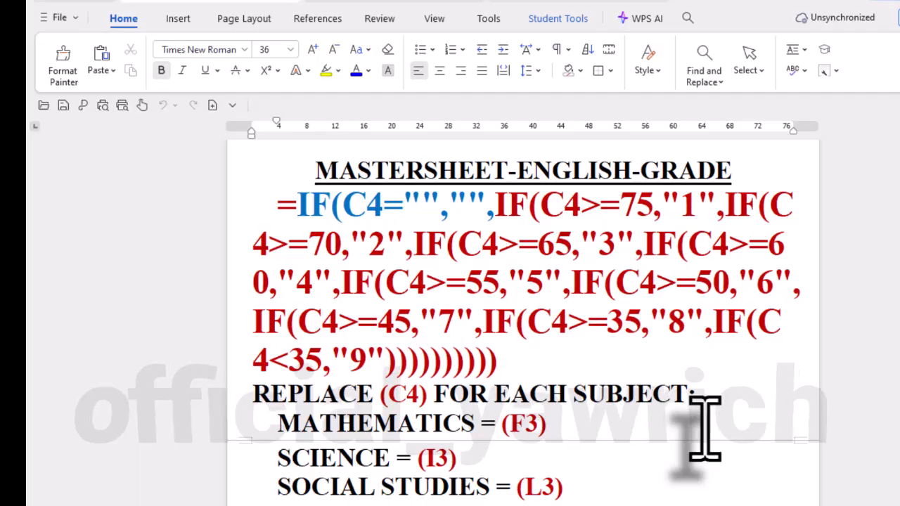
left_click_drag(383, 204, 494, 205)
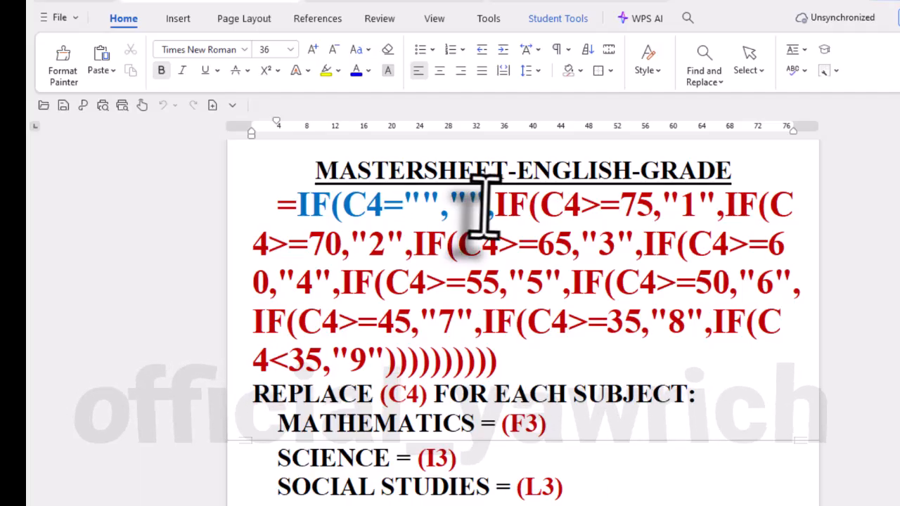
left_click_drag(355, 211, 295, 211)
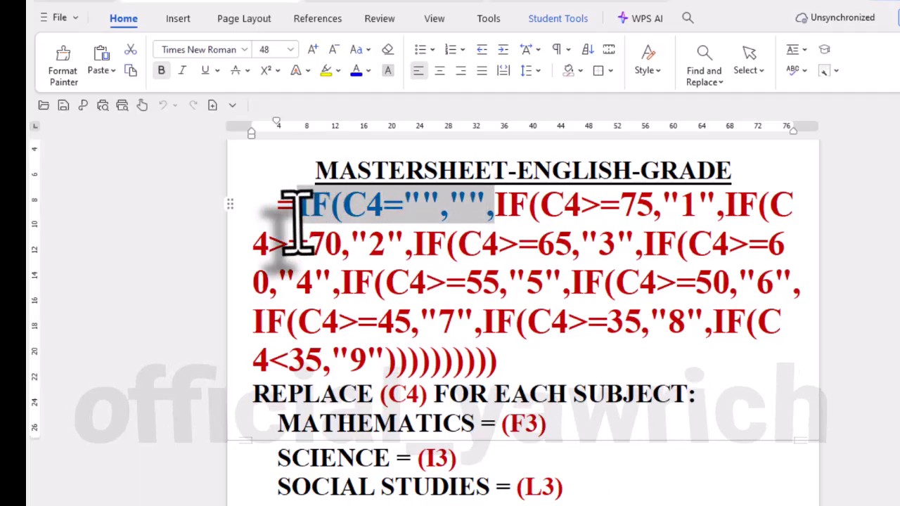
left_click(443, 275)
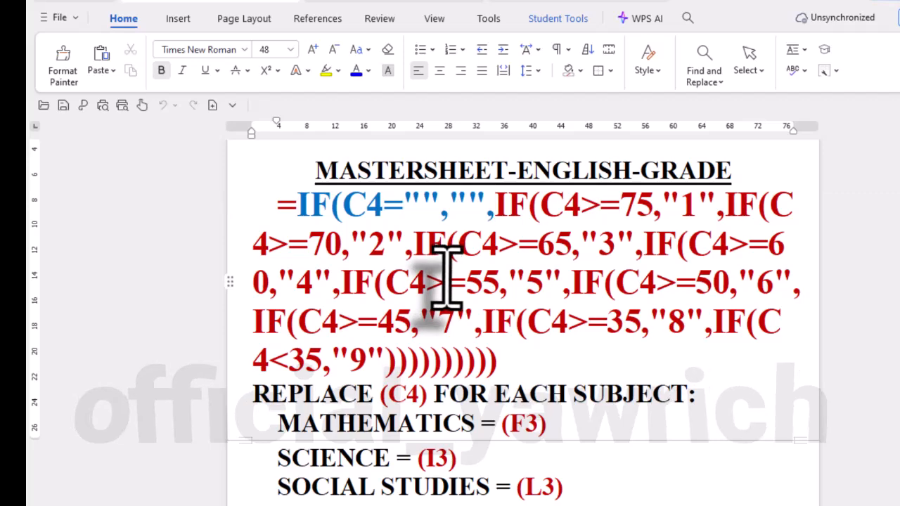
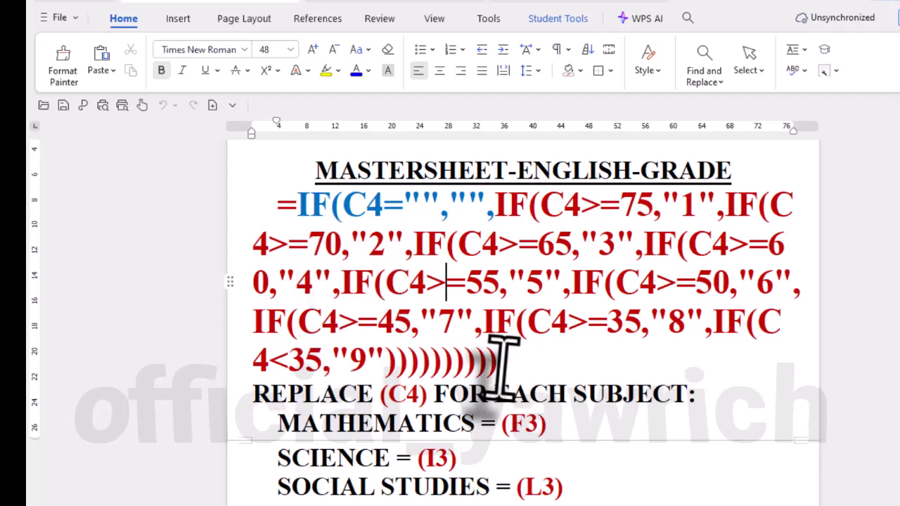
- Copy the complete English grade formula from FORMULAS.docx into cell D4 of the MASTERSHEET in MOCK TEMPLATE NEW.xlsx
left_click_drag(500, 362, 271, 225)
left_click_drag(267, 215, 274, 198)
key("ctrl+c")
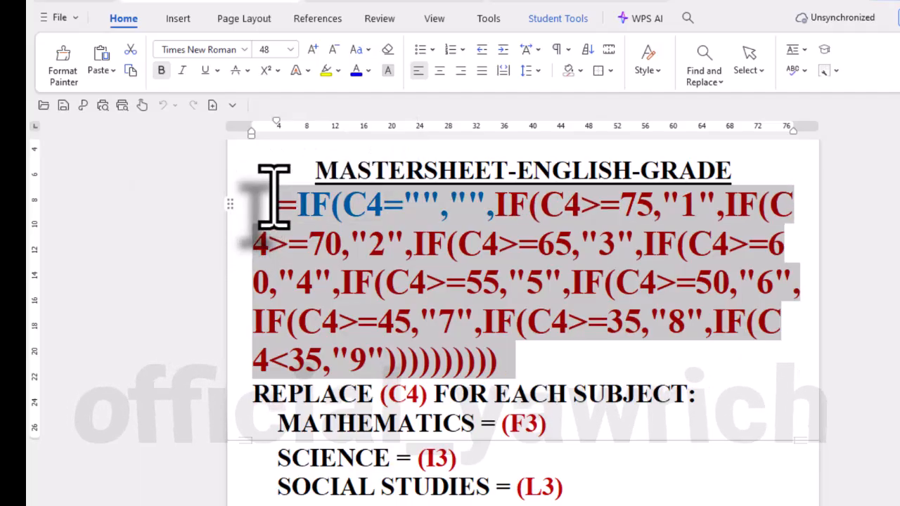
left_click(571, 3)
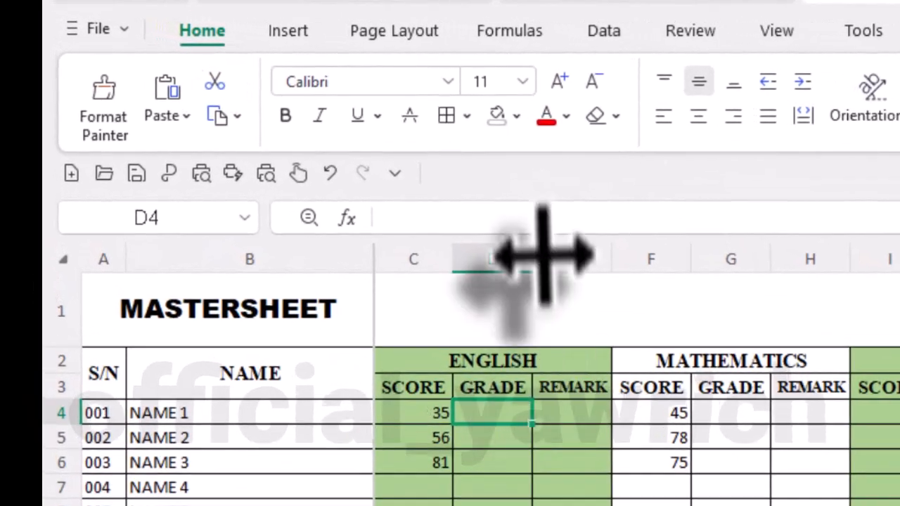
left_click(556, 217)
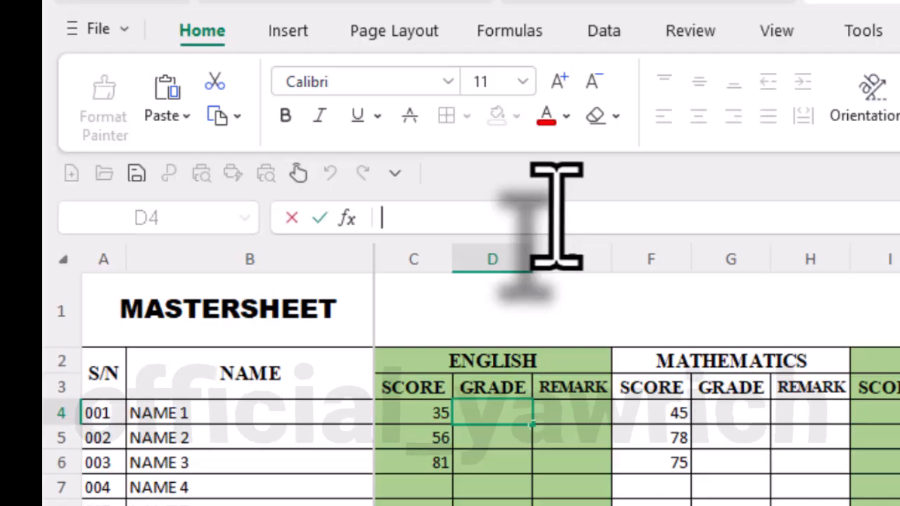
key("ctrl+v")
key("Return")
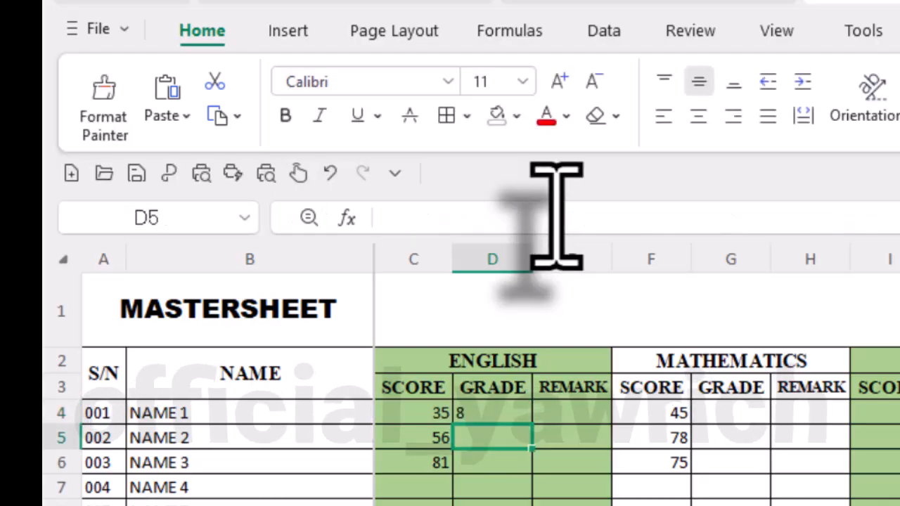
- Centre the English grade in D4 horizontally and fill its formula down the GRADE column for all the names
left_click(502, 413)
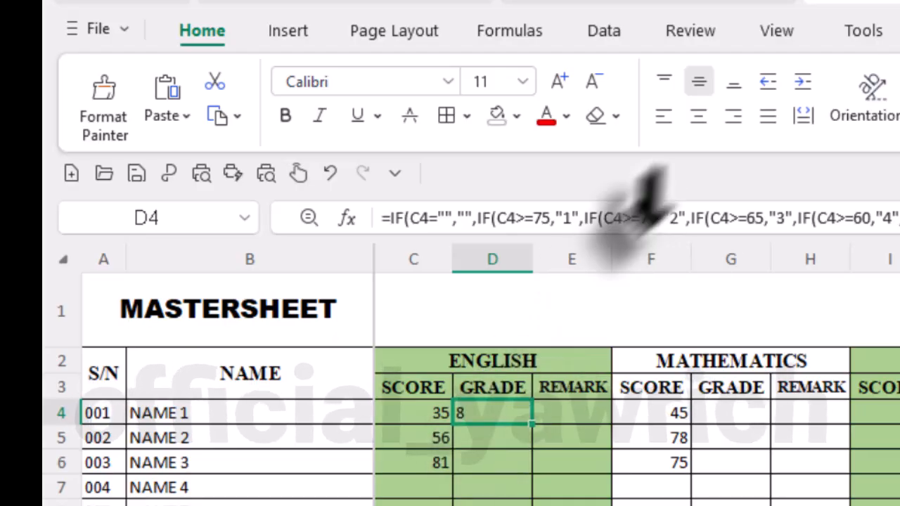
left_click(698, 115)
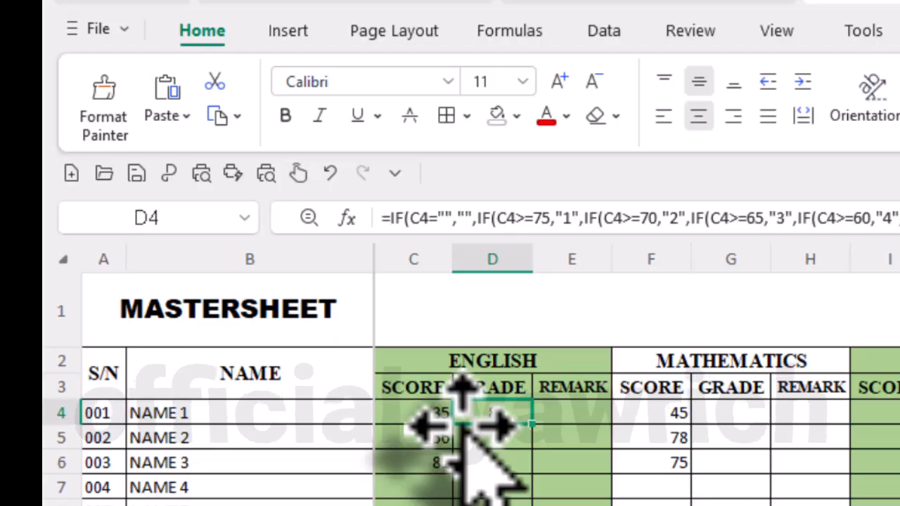
double_click(533, 424)
scroll(538, 437, "up", 20)
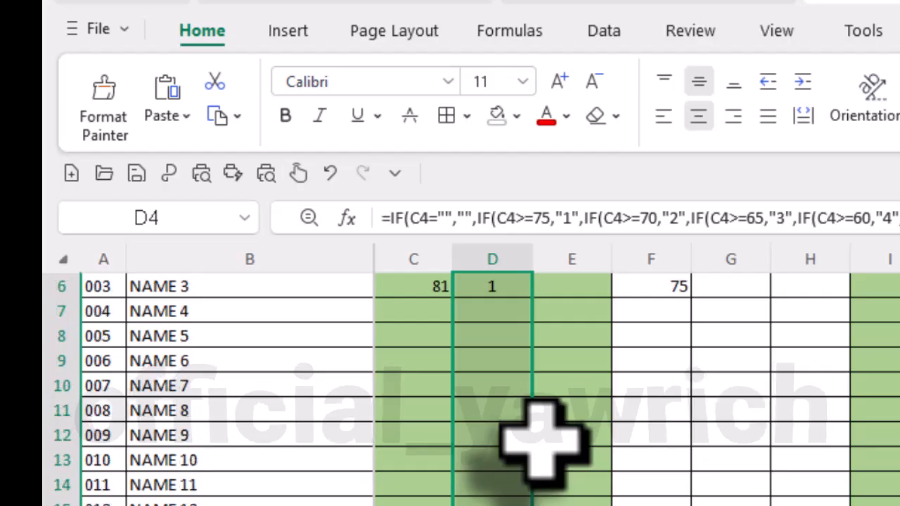
scroll(541, 441, "up", 2)
left_click(460, 462)
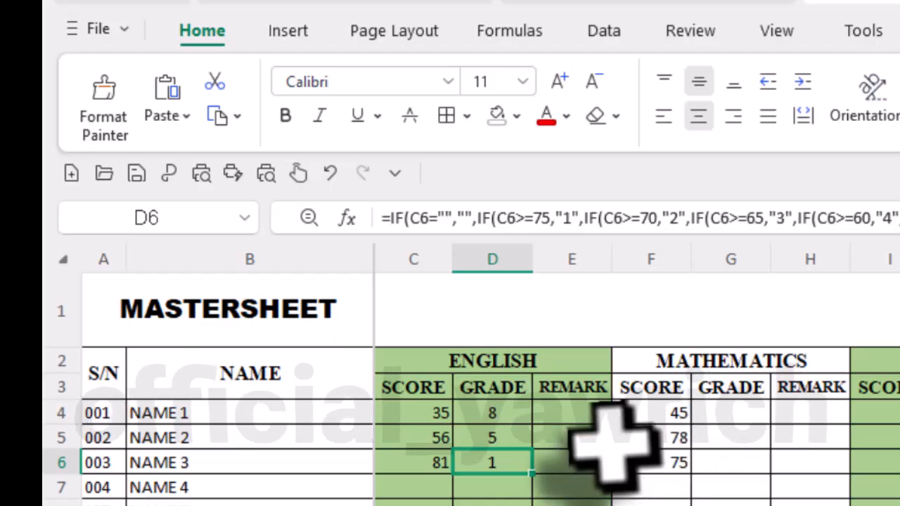
left_click(518, 413)
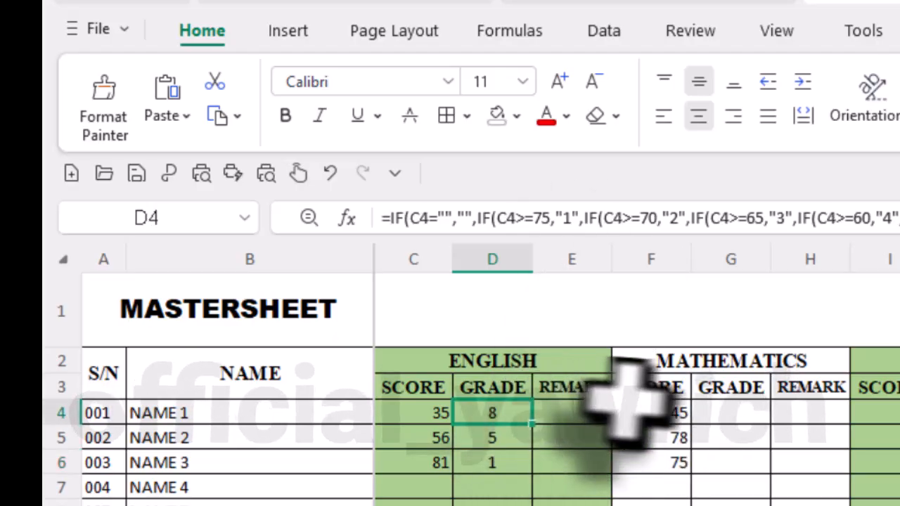
- Review the per-subject replacements for C4 in FORMULAS.docx and compare them with the English and Mathematics SCORE columns in the MASTERSHEET
left_click(731, 412)
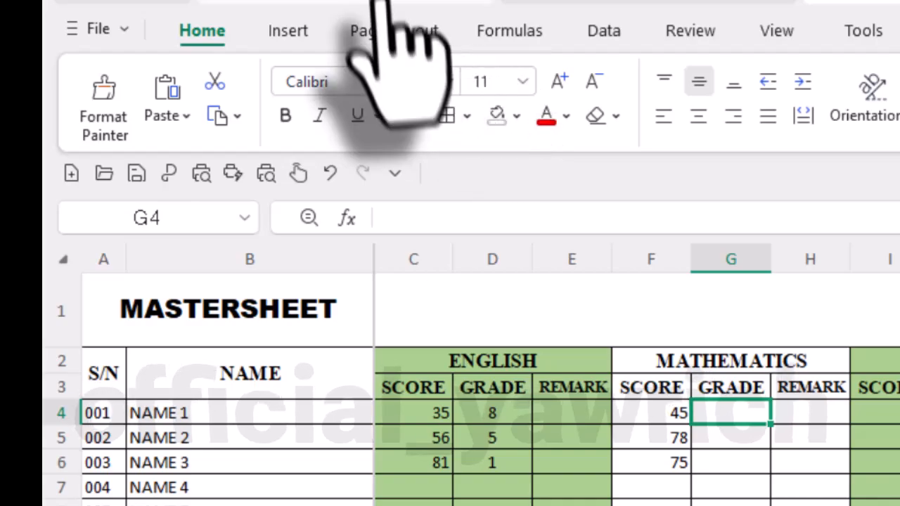
left_click(383, 4)
scroll(821, 496, "down", 3)
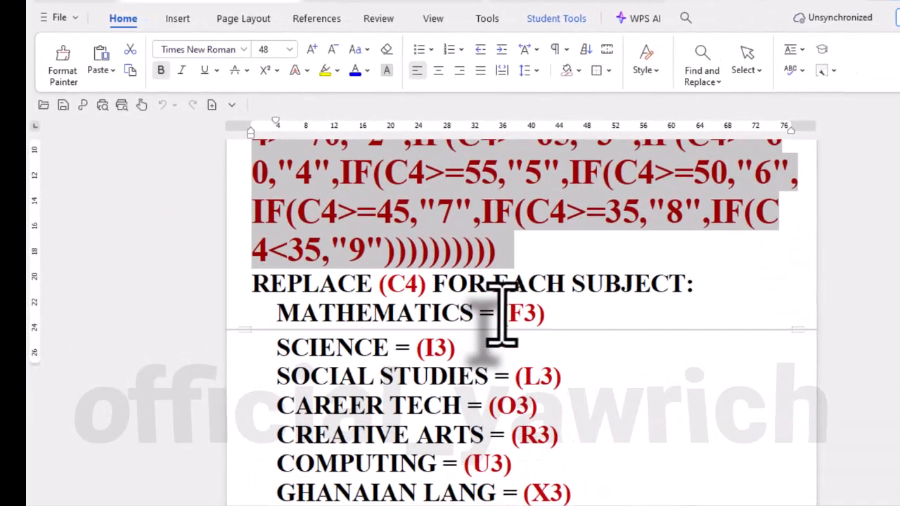
left_click(402, 300)
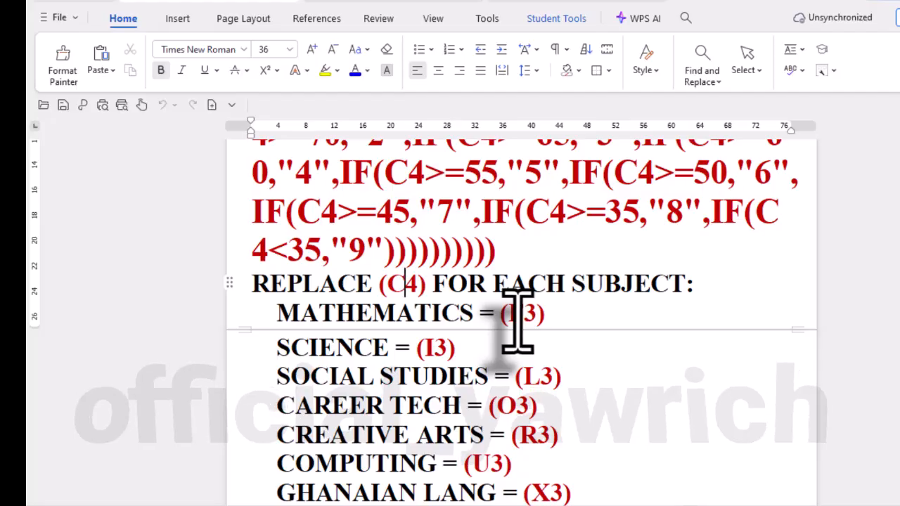
scroll(517, 320, "down", 1)
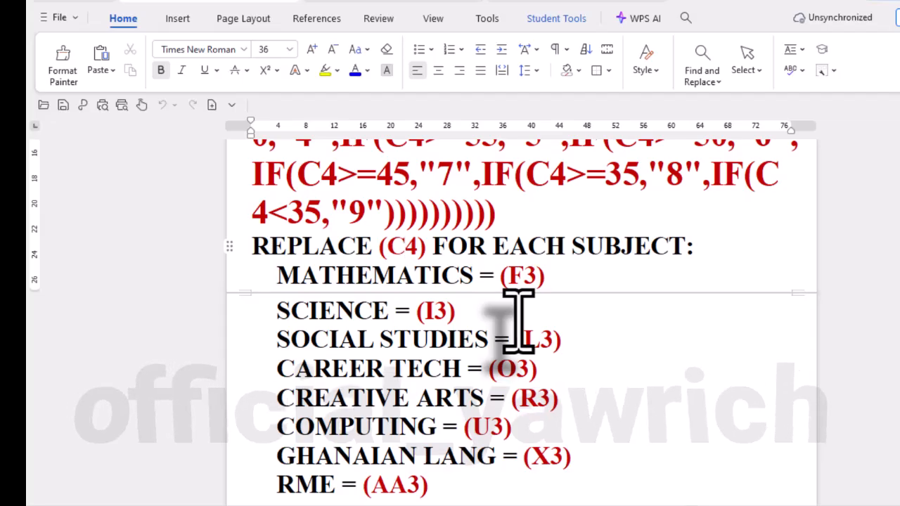
left_click(565, 6)
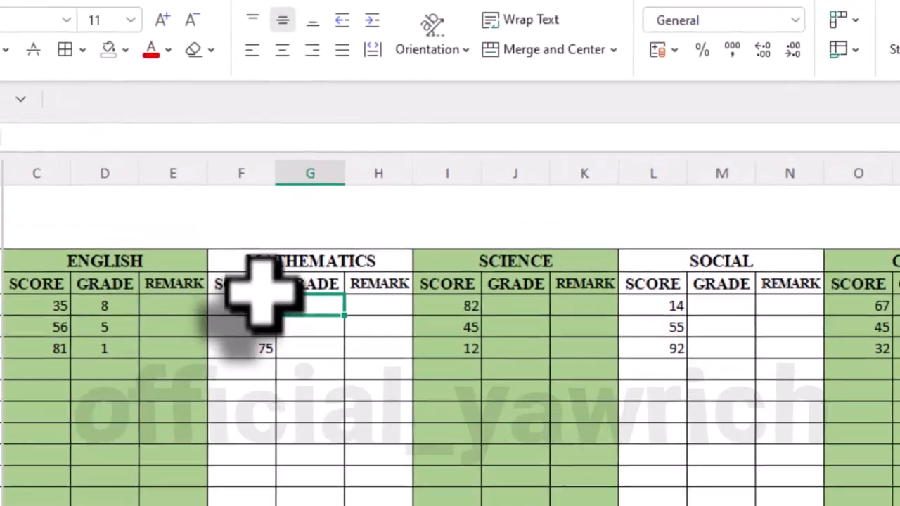
left_click(250, 163)
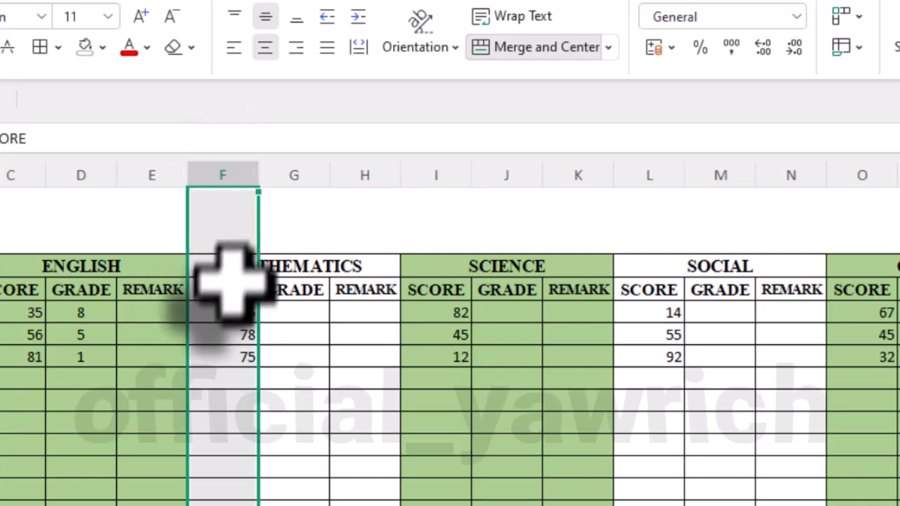
left_click(15, 176)
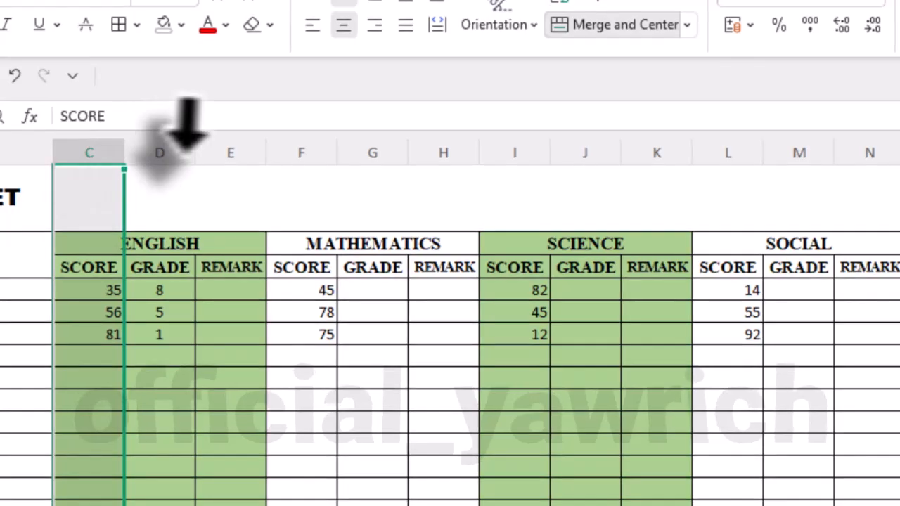
left_click(303, 150)
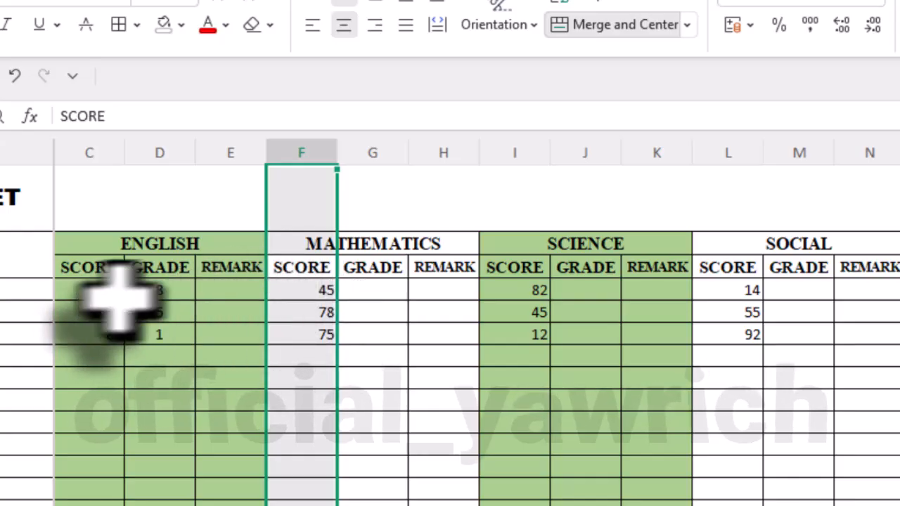
- Paste the English grade formula into G4, the Mathematics GRADE cell for NAME 1, and open Replace for its cell references
left_click(372, 290)
left_click(312, 113)
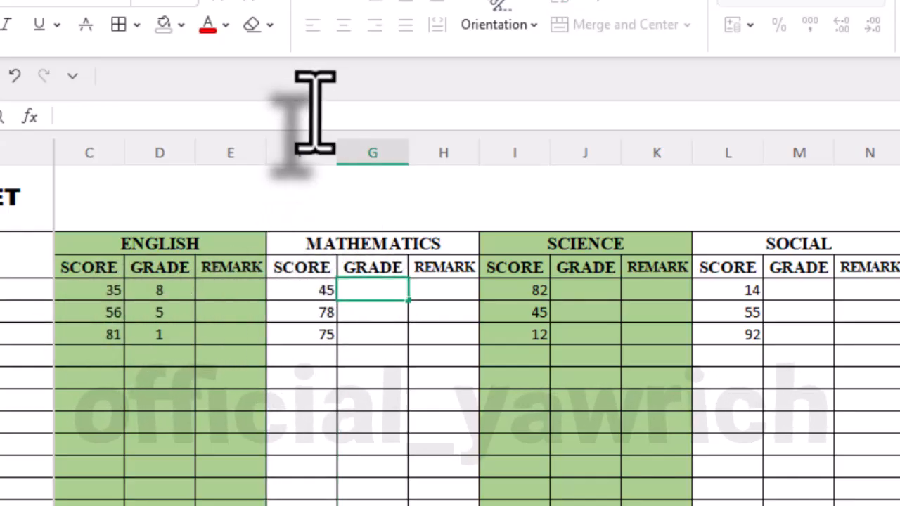
key("ctrl+v")
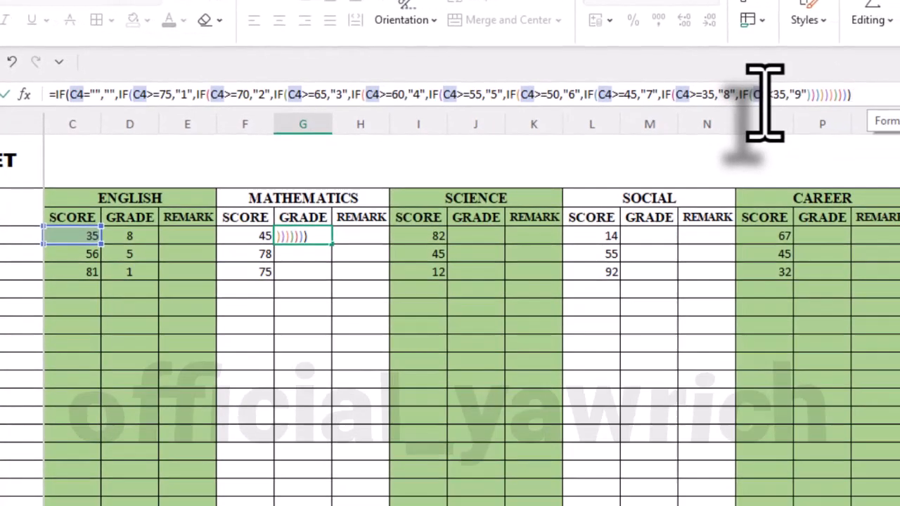
left_click(749, 97)
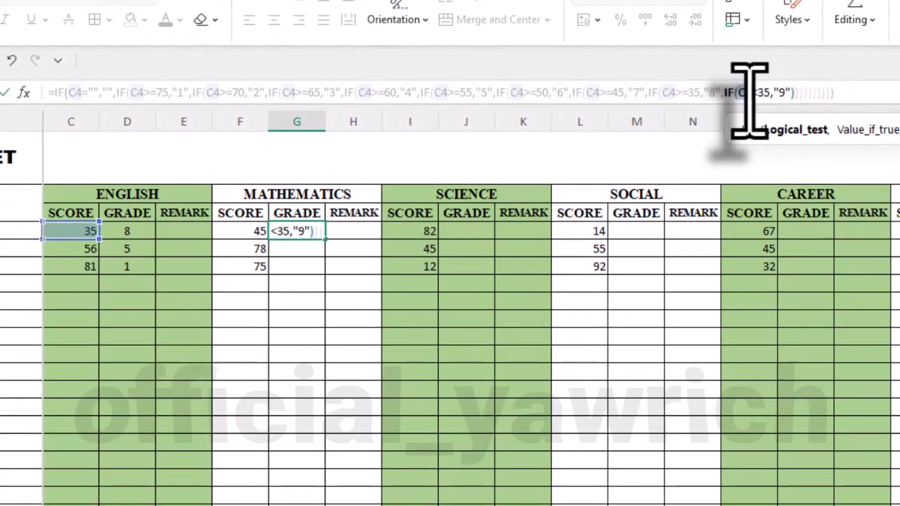
left_click(860, 98)
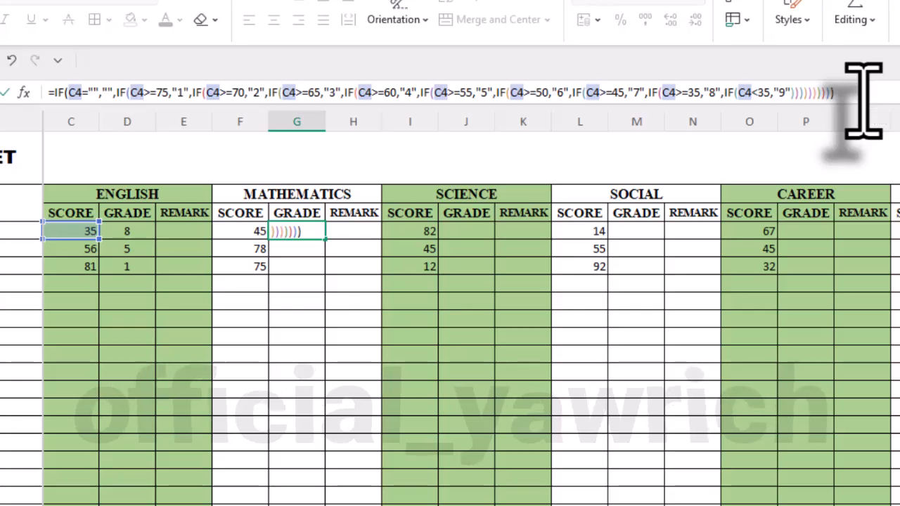
key("ctrl+h")
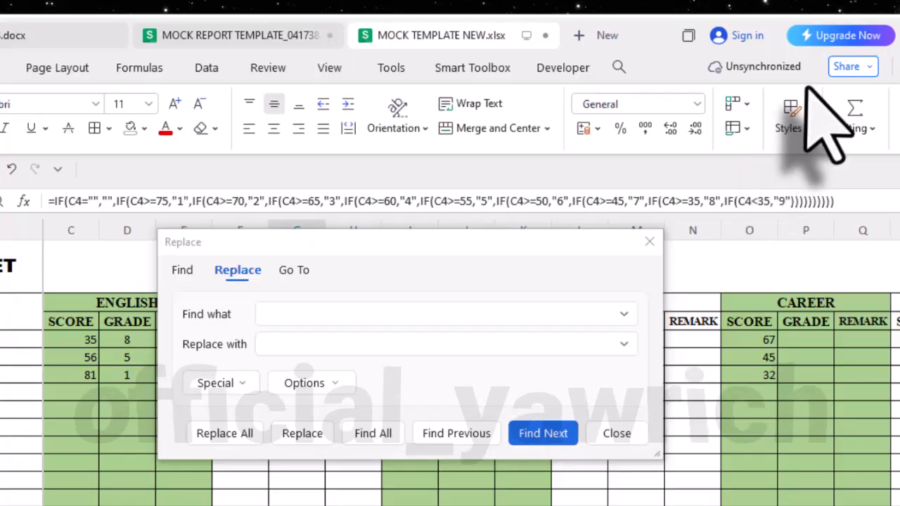
left_click(650, 241)
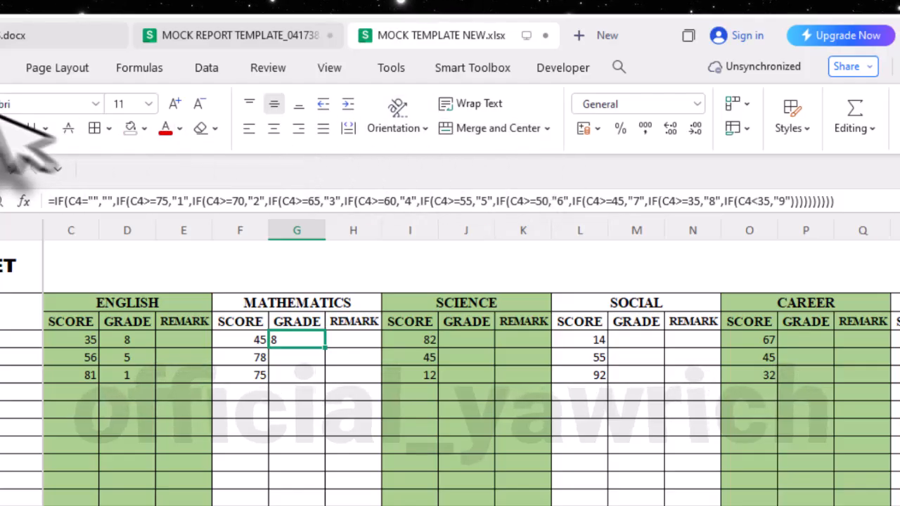
left_click(854, 120)
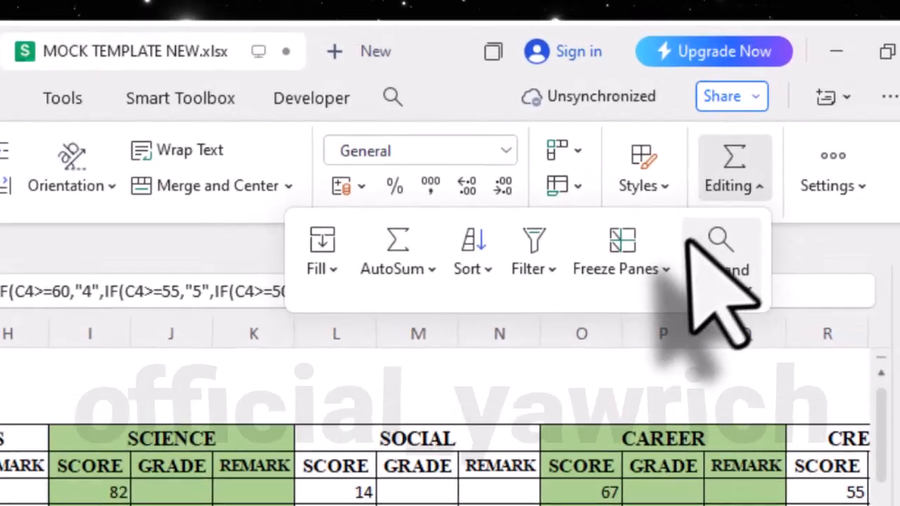
left_click(671, 249)
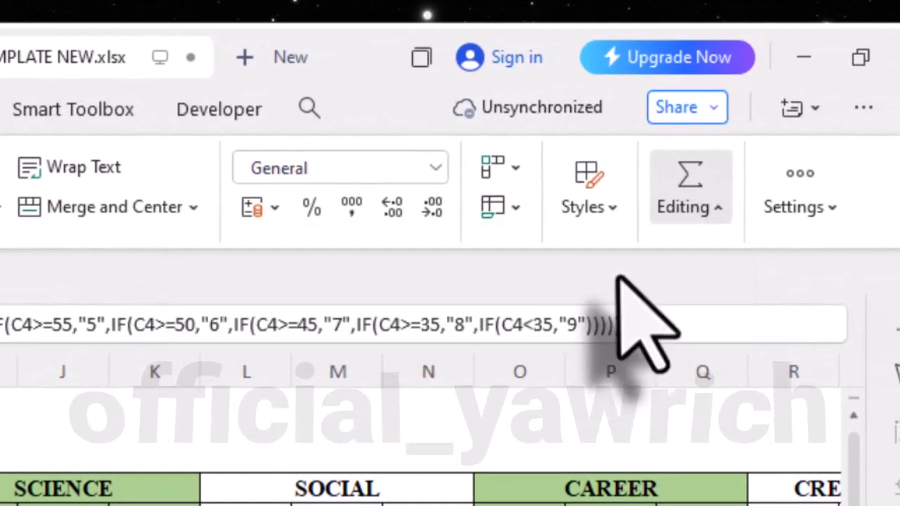
left_click(711, 205)
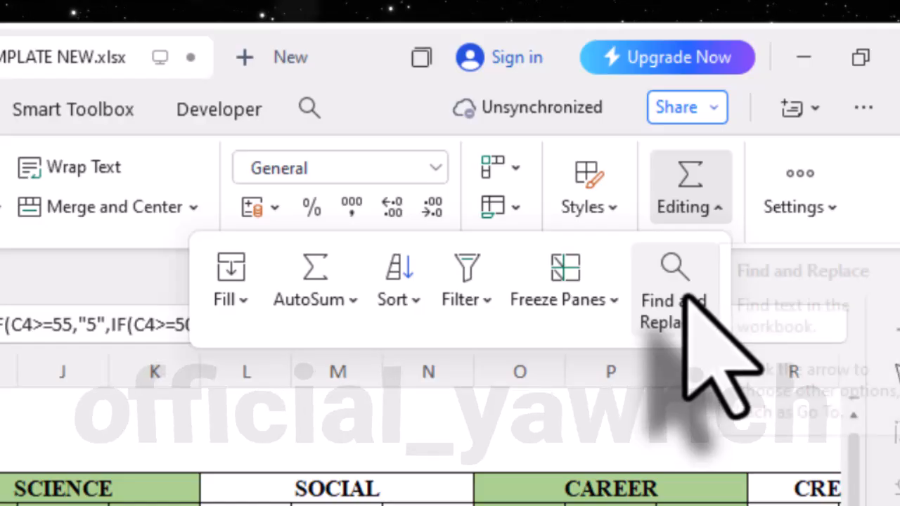
left_click(707, 215)
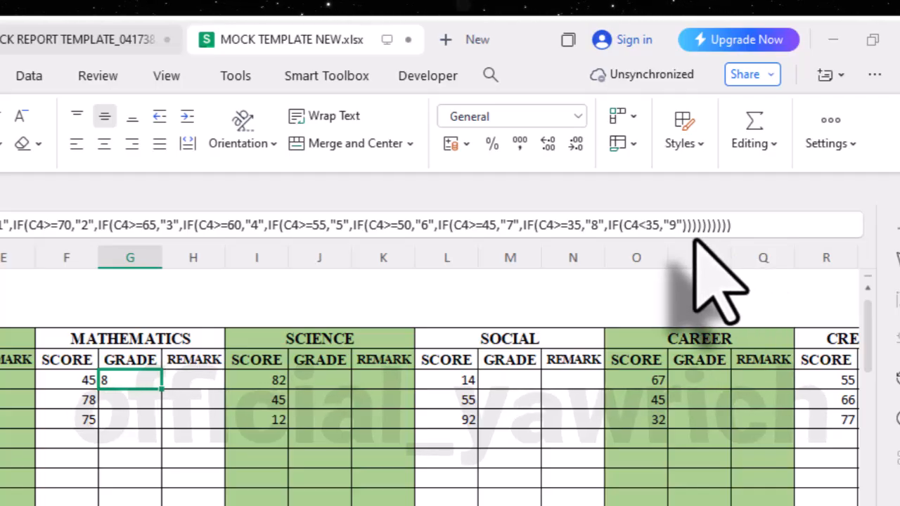
- Set up a find-and-replace for the Mathematics grade formula in G4, finding C4 and replacing it with F4
left_click(740, 225)
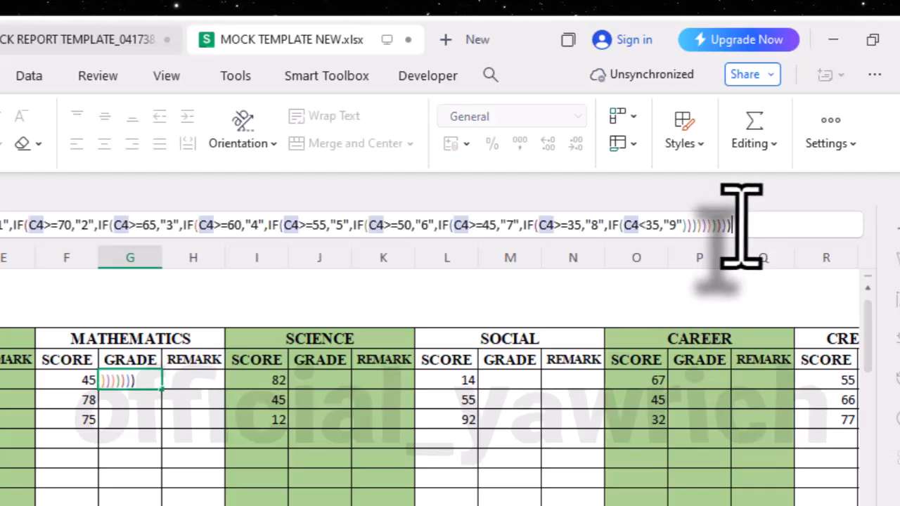
key("ctrl+h")
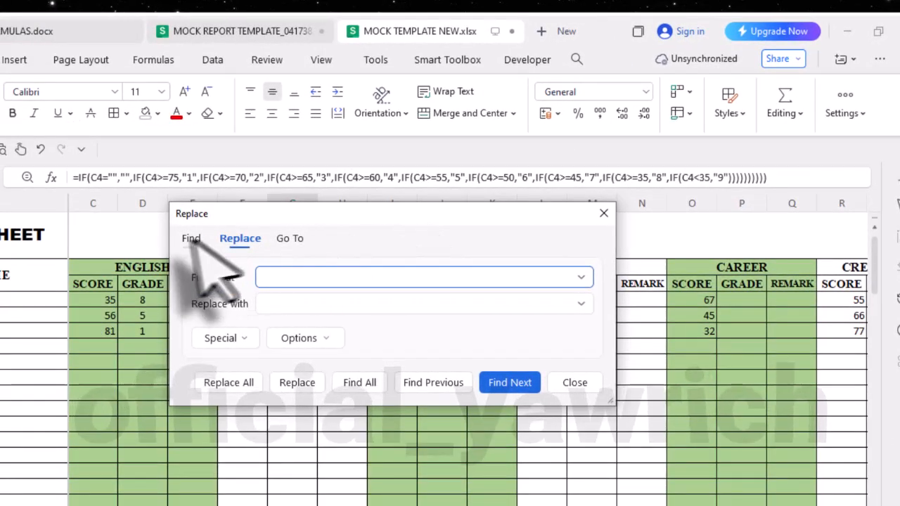
left_click(190, 239)
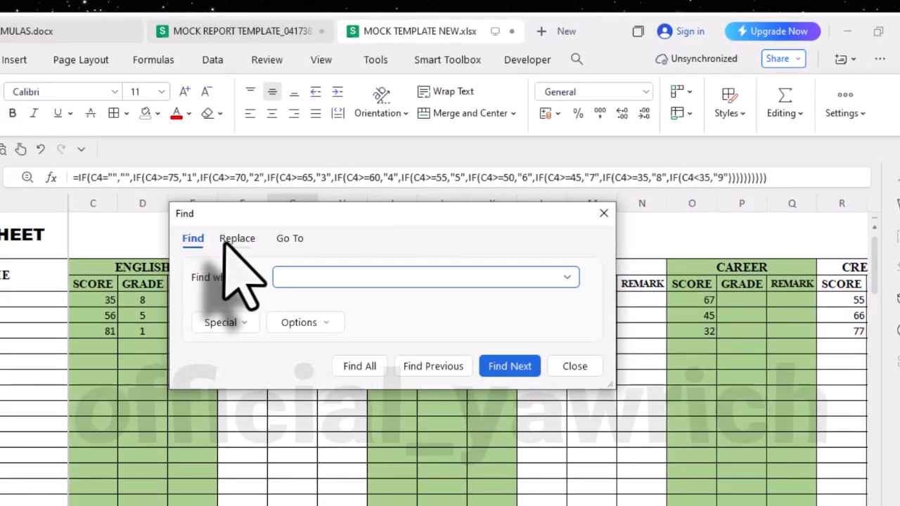
left_click(229, 240)
left_click_drag(337, 211, 345, 247)
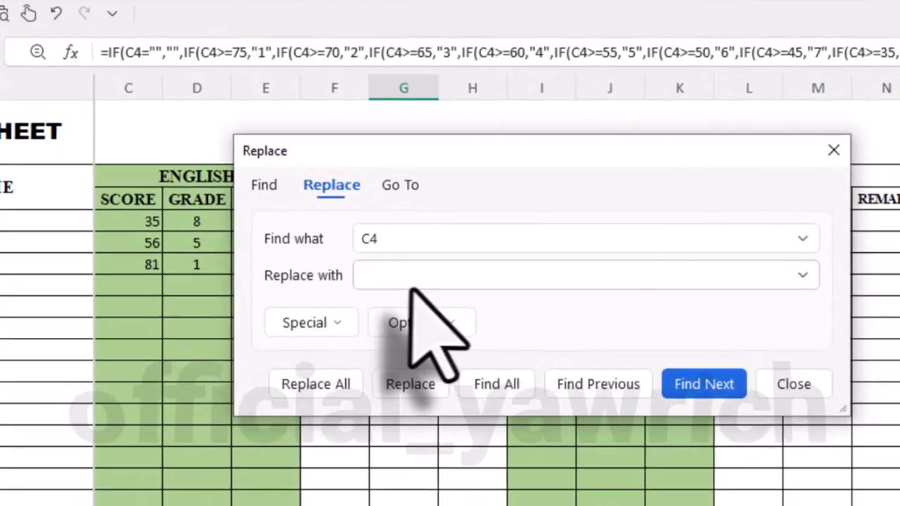
left_click(310, 339)
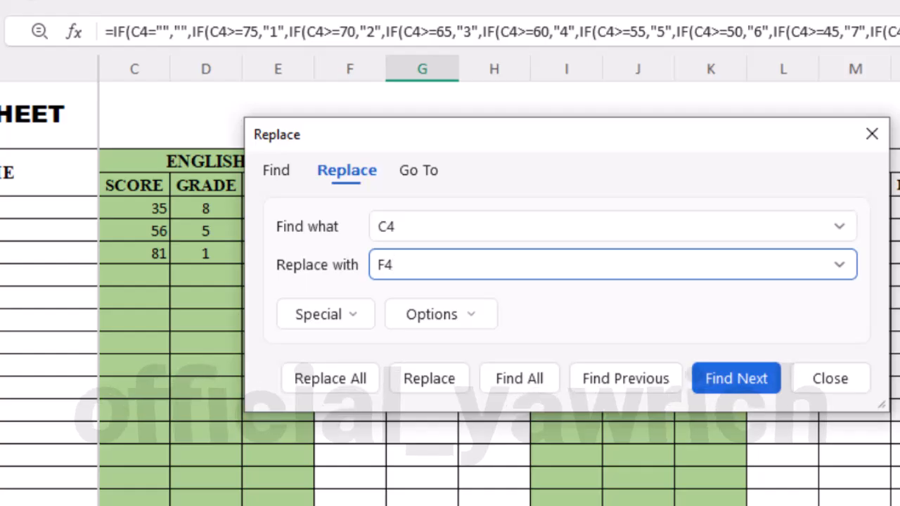
key("Return")
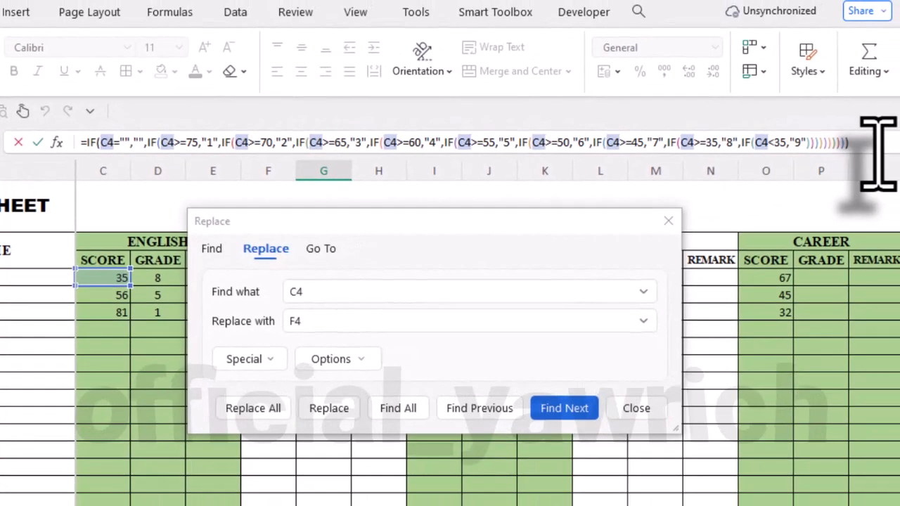
- Copy the complete original formula from G4, and replace C4 with F4 in that cell
key("ctrl+a")
key("ctrl+c")
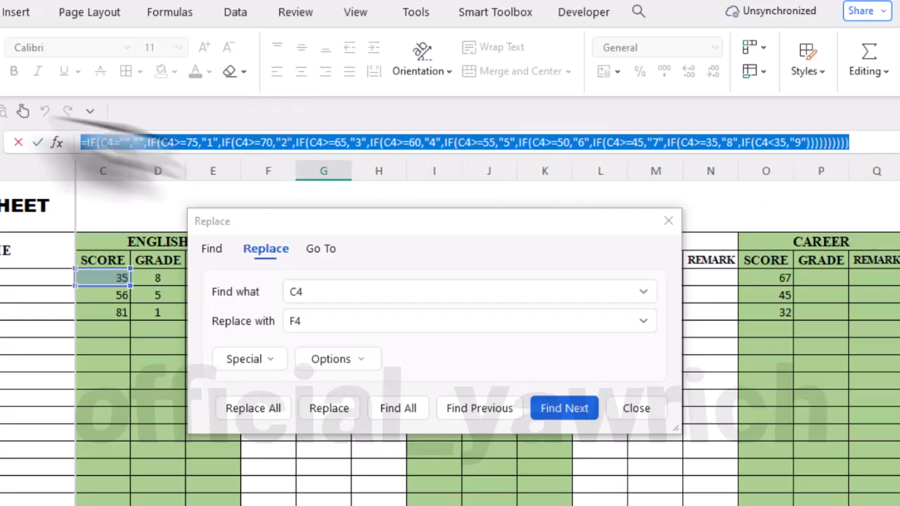
left_click(329, 408)
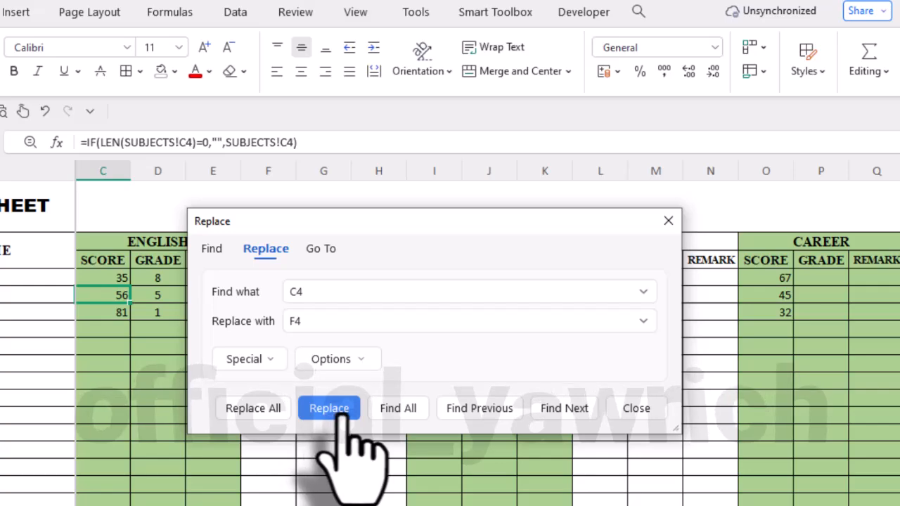
left_click(630, 414)
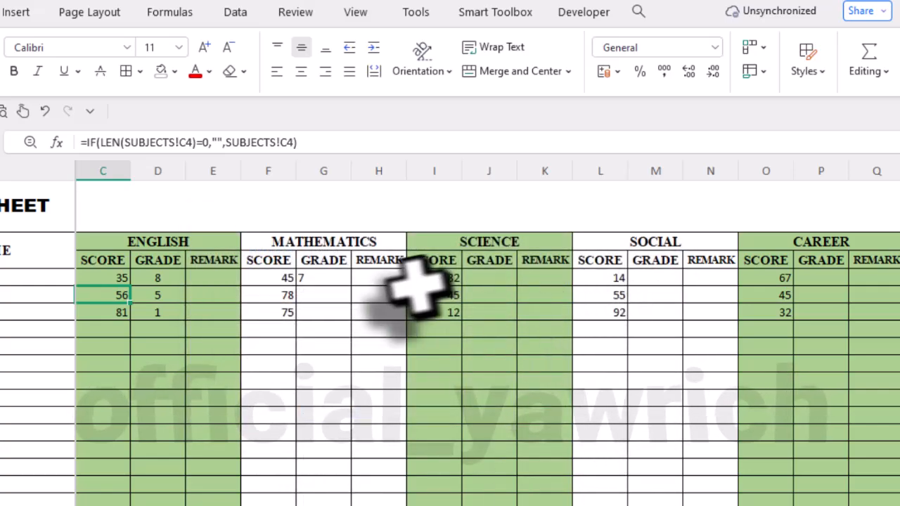
- Centre the Mathematics grade in G4 horizontally and fill its formula down the GRADE column
left_click(335, 279)
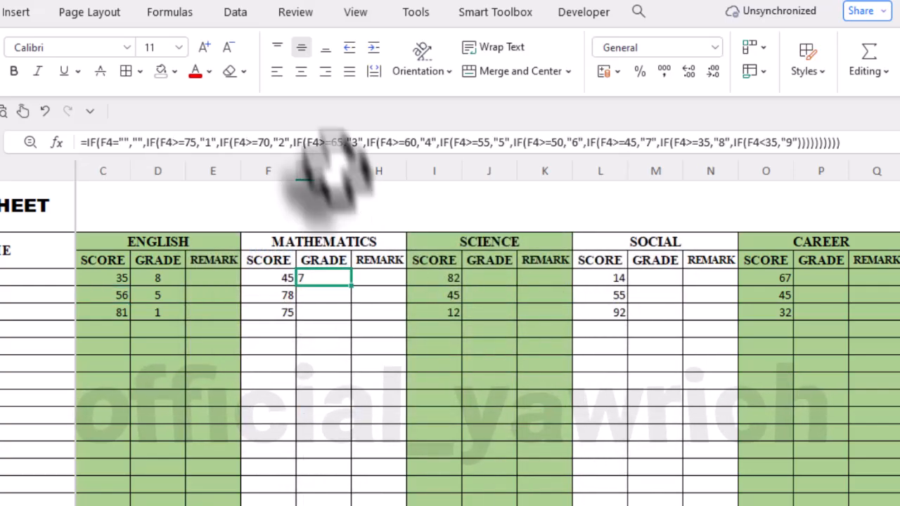
left_click(301, 71)
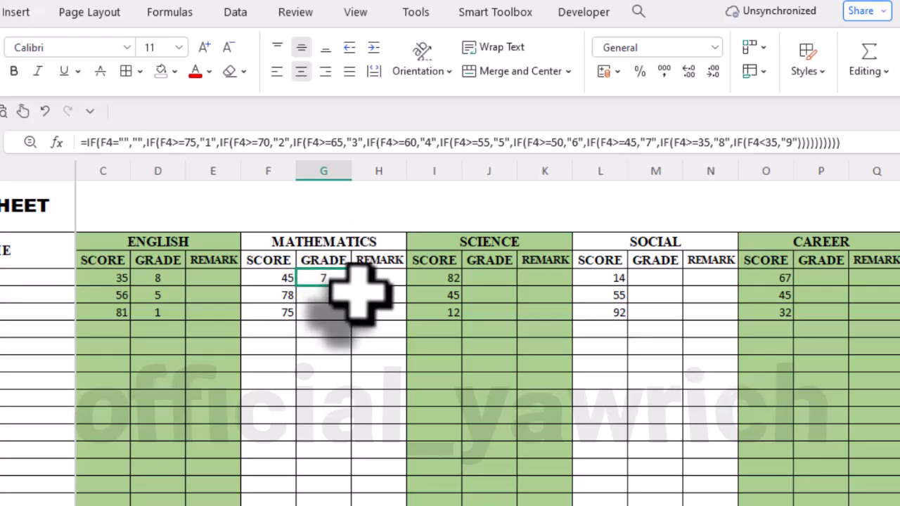
key("ctrl+shift+Down")
key("Up")
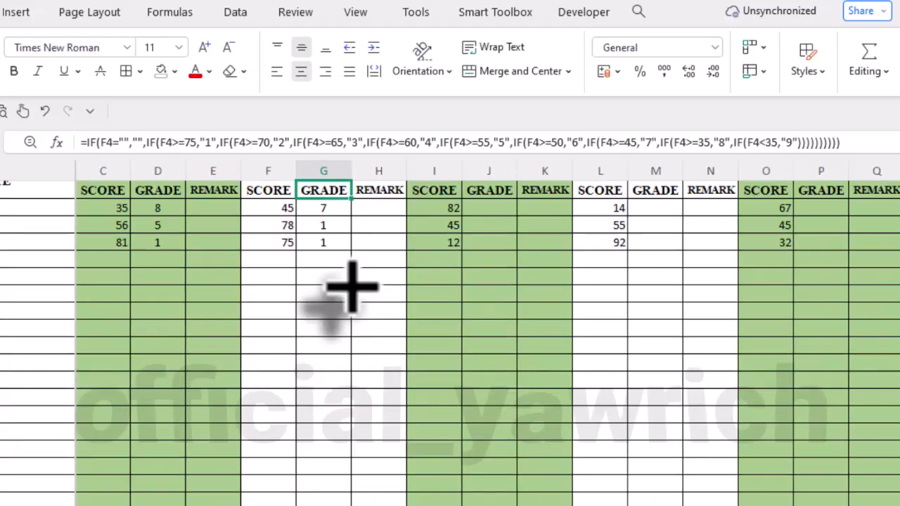
left_click(330, 229)
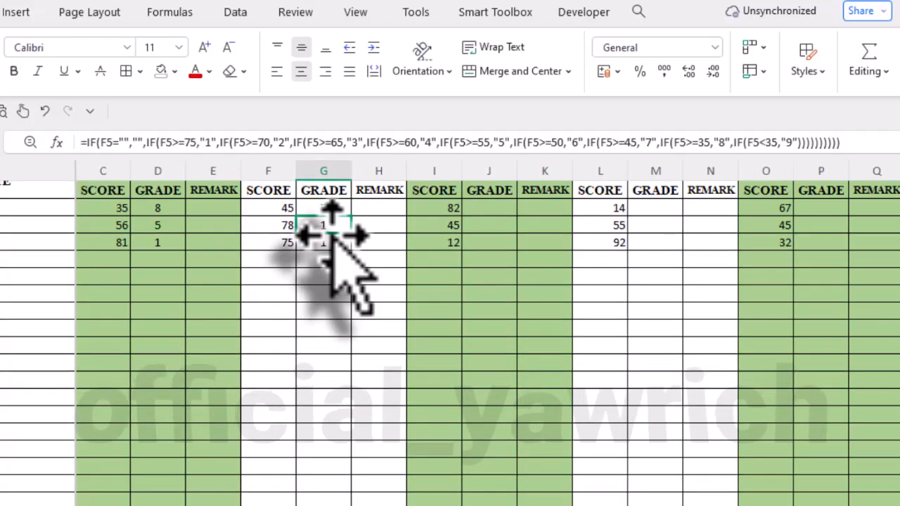
left_click(331, 240)
left_click(332, 213)
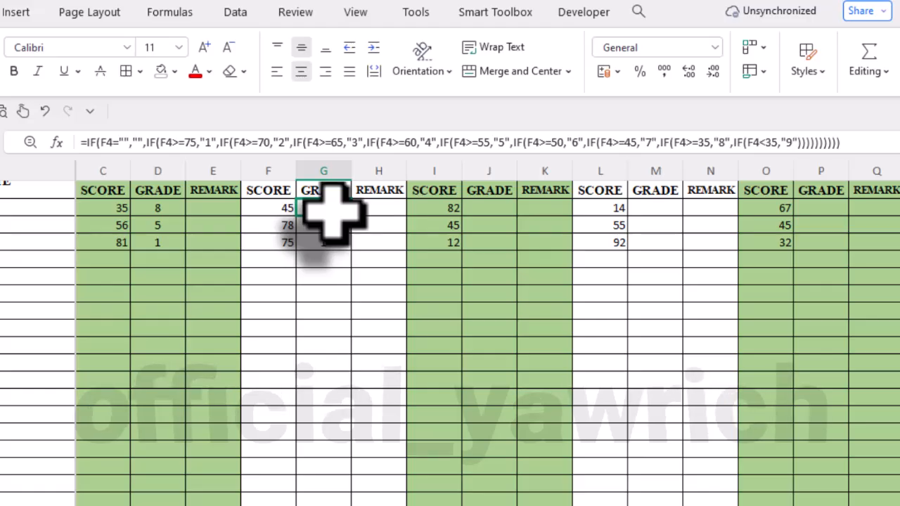
scroll(331, 211, "up", 2)
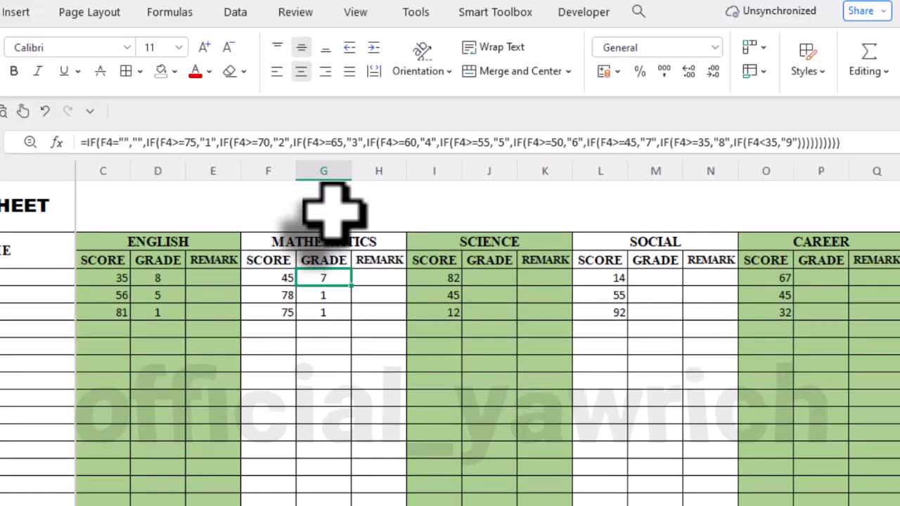
- Paste the copied C4 grade formula into the first Science GRADE cell, J4
left_click(502, 281)
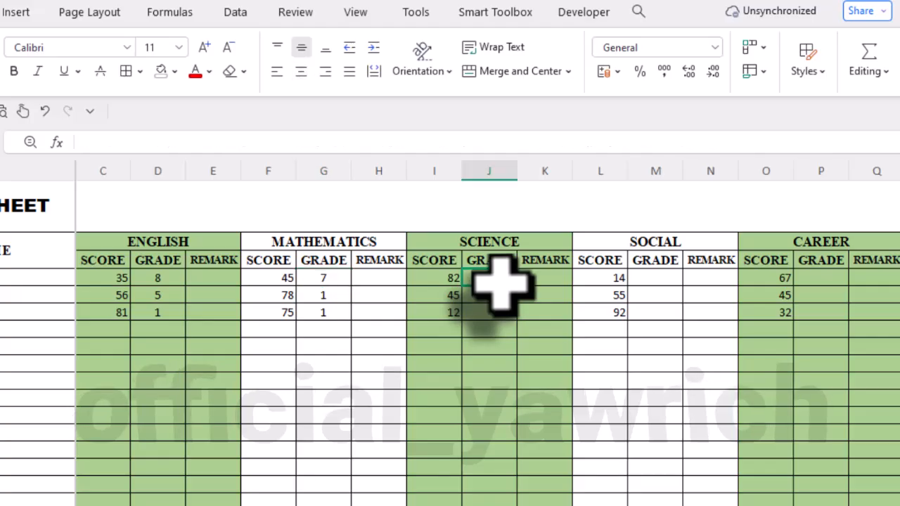
left_click(306, 148)
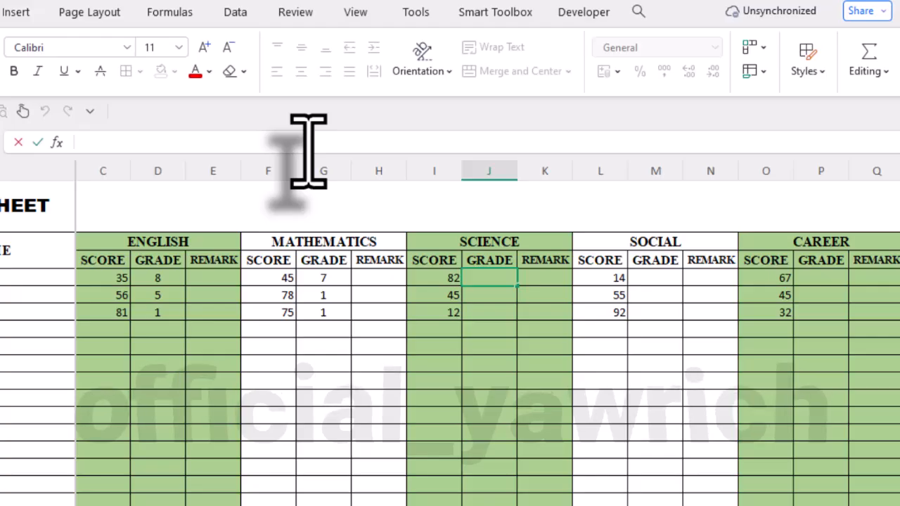
key("ctrl+v")
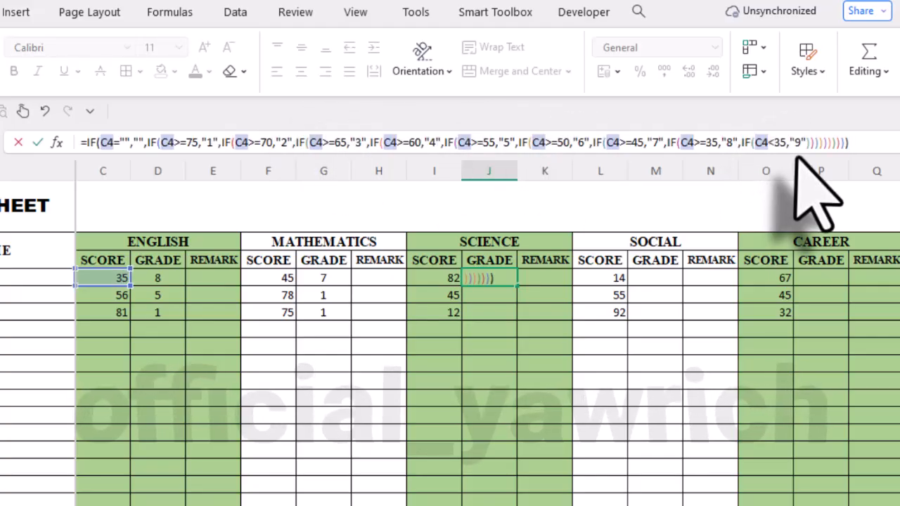
- Check the Science reference in FORMULAS.docx and replace C4 with I4 in the J4 formula
key("ctrl+h")
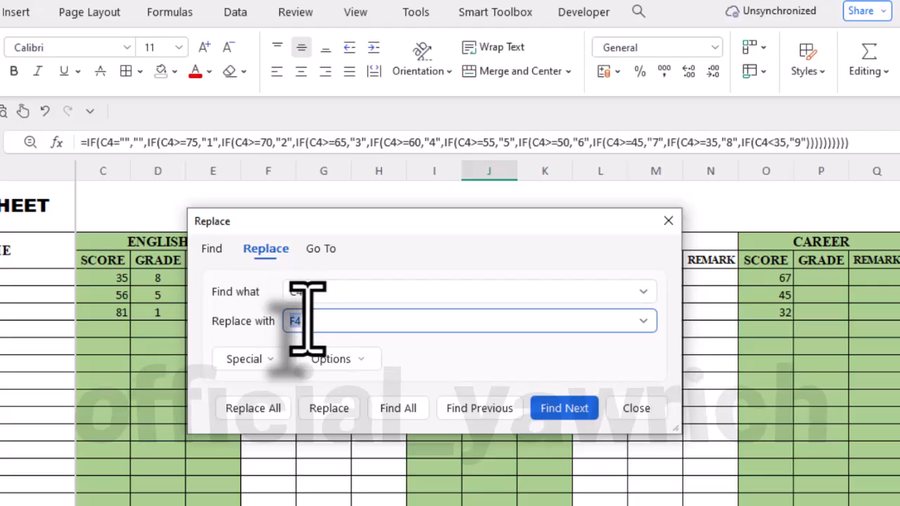
left_click(86, 2)
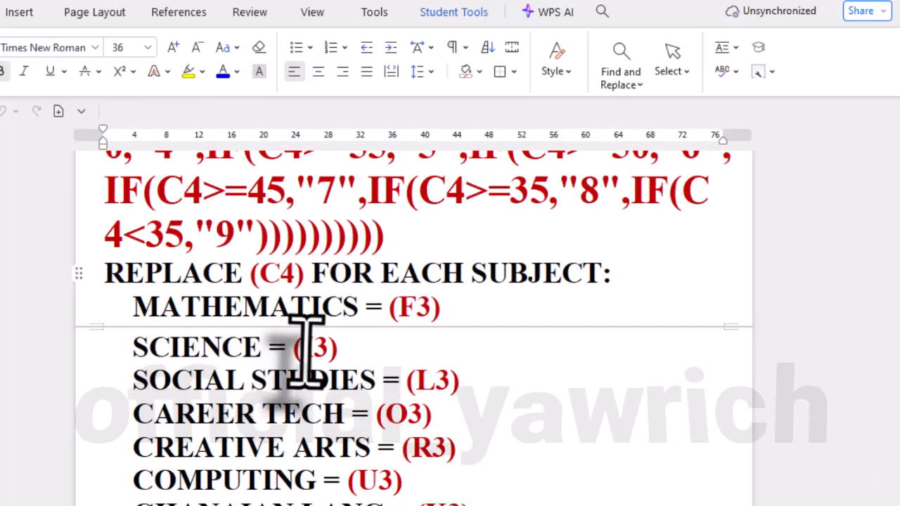
left_click(480, 3)
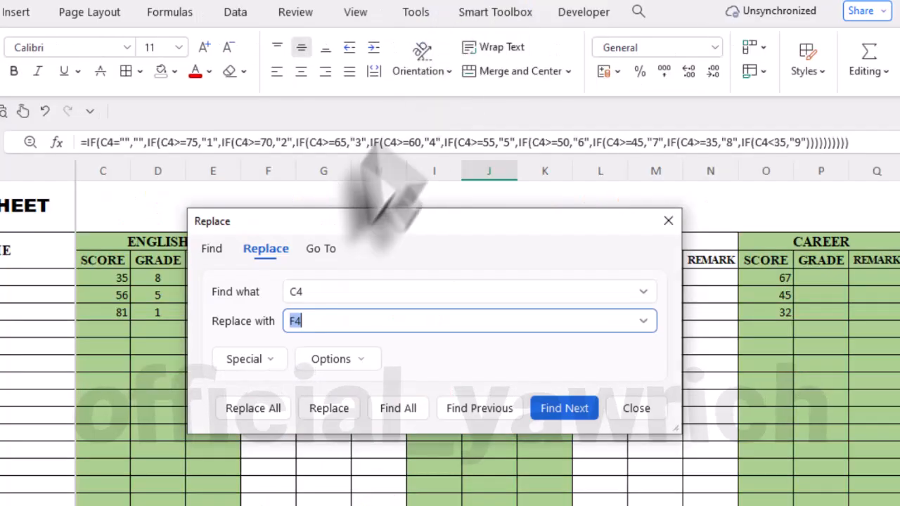
left_click(286, 321)
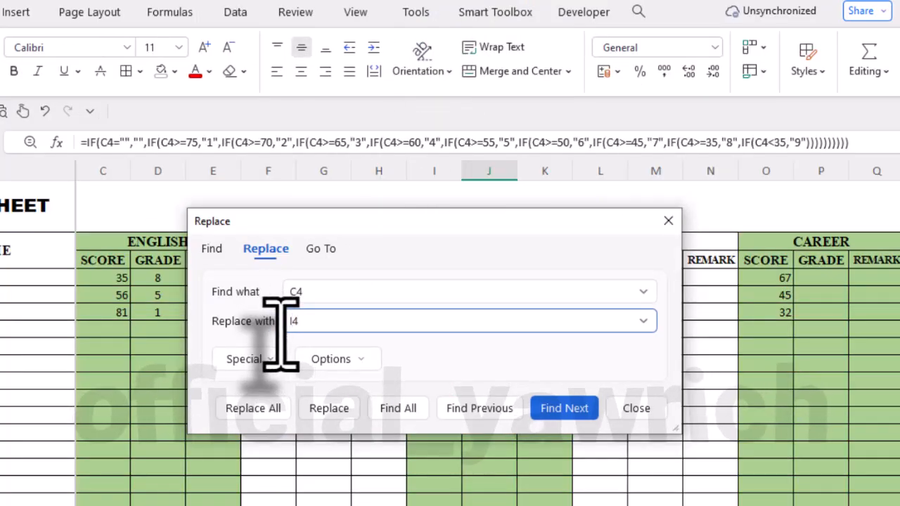
left_click(316, 415)
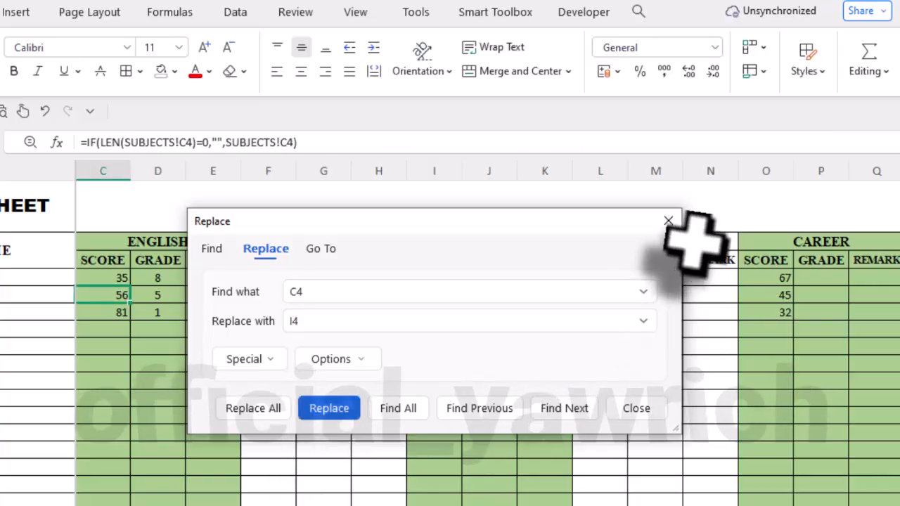
left_click(668, 222)
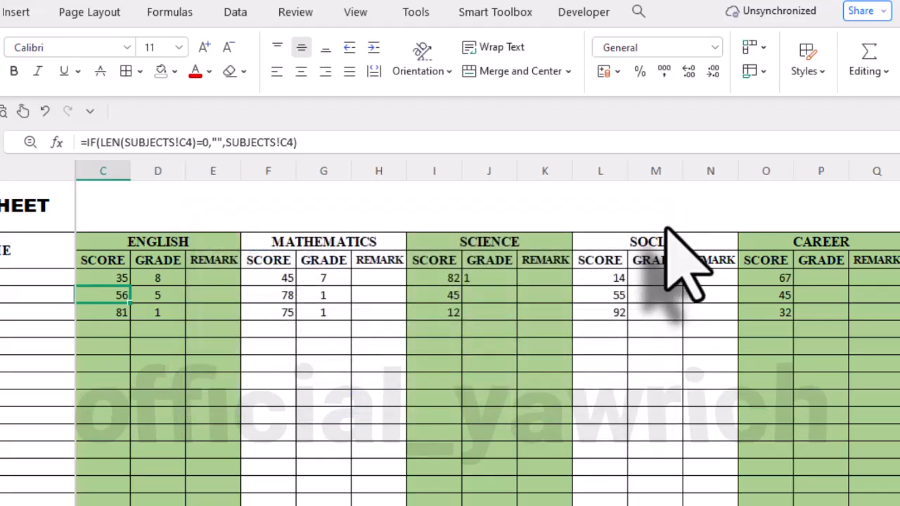
- Centre the Science grade in J4 horizontally and fill its formula down the GRADE column
left_click(487, 279)
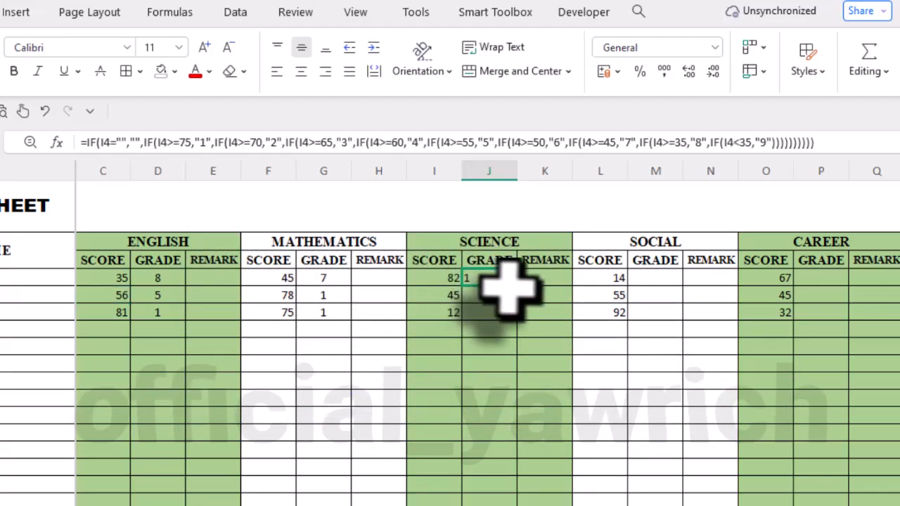
left_click(300, 72)
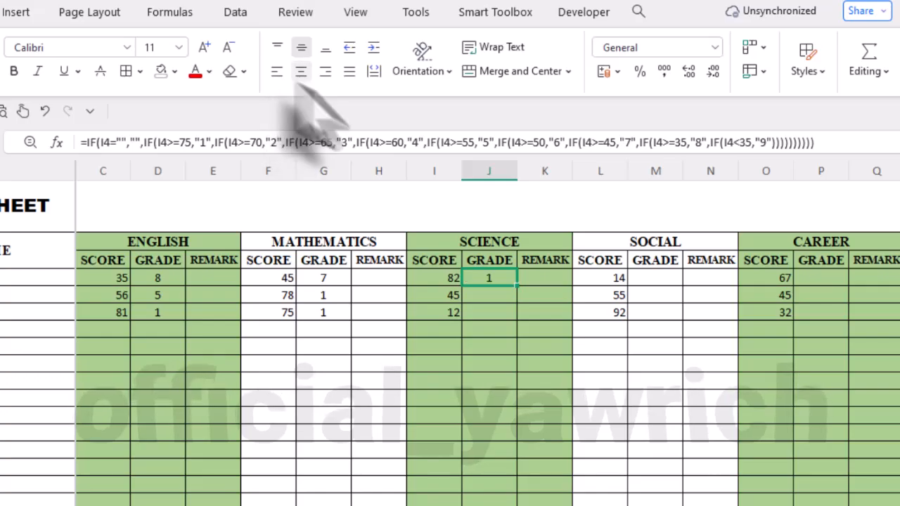
key("ctrl+shift+Down")
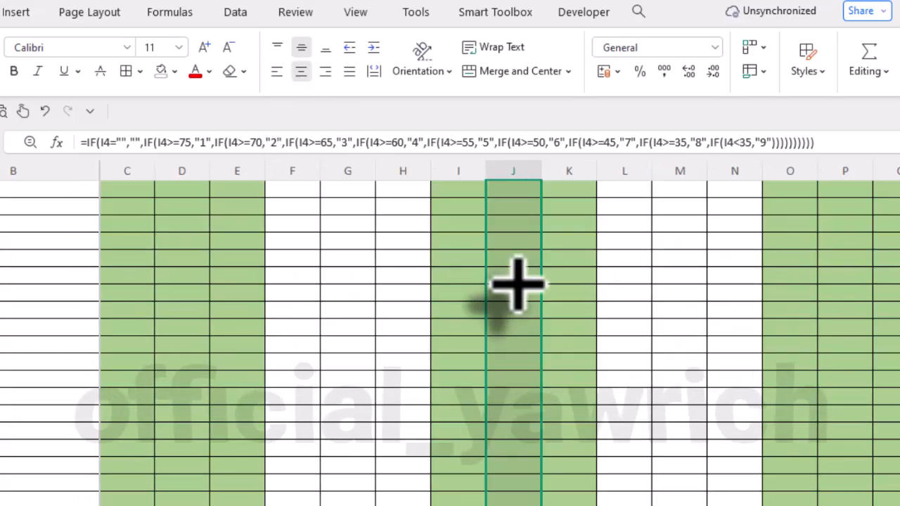
key("Up")
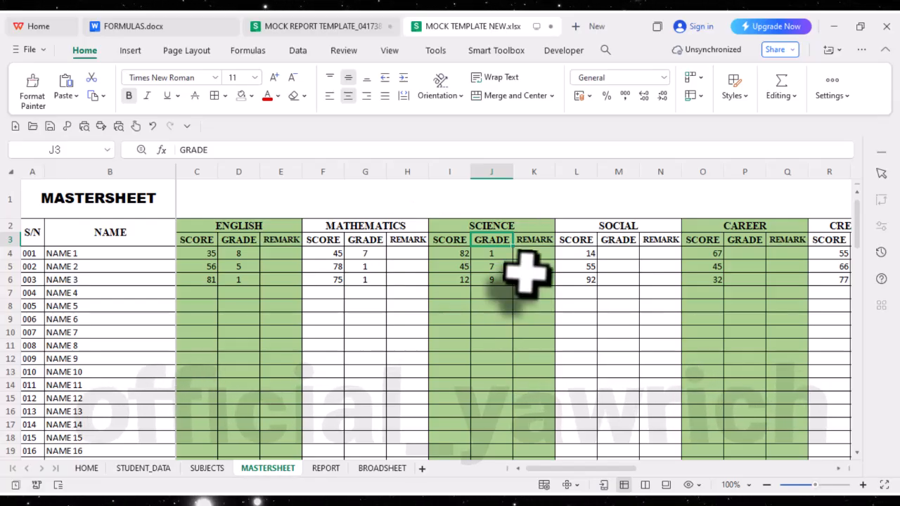
- Look up the replacement cell reference for Social Studies in FORMULAS.docx and return to MOCK TEMPLATE NEW.xlsx
left_click(137, 26)
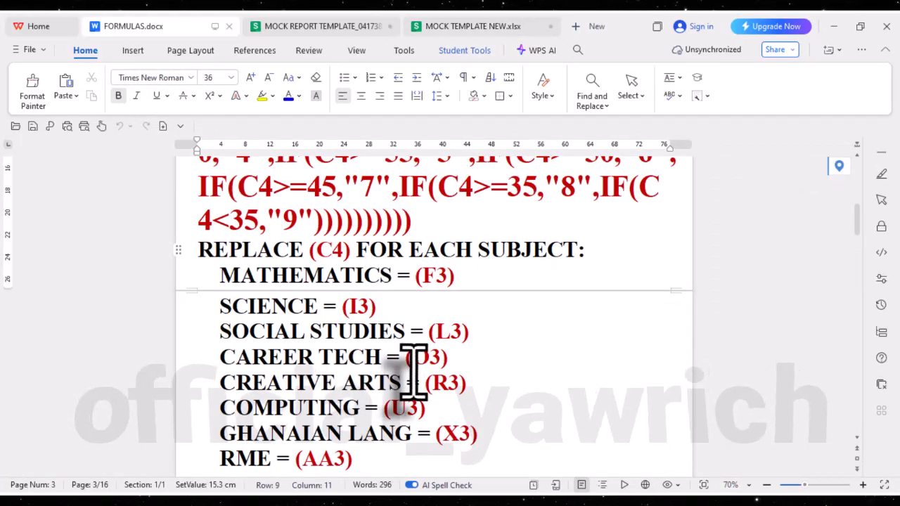
left_click(470, 28)
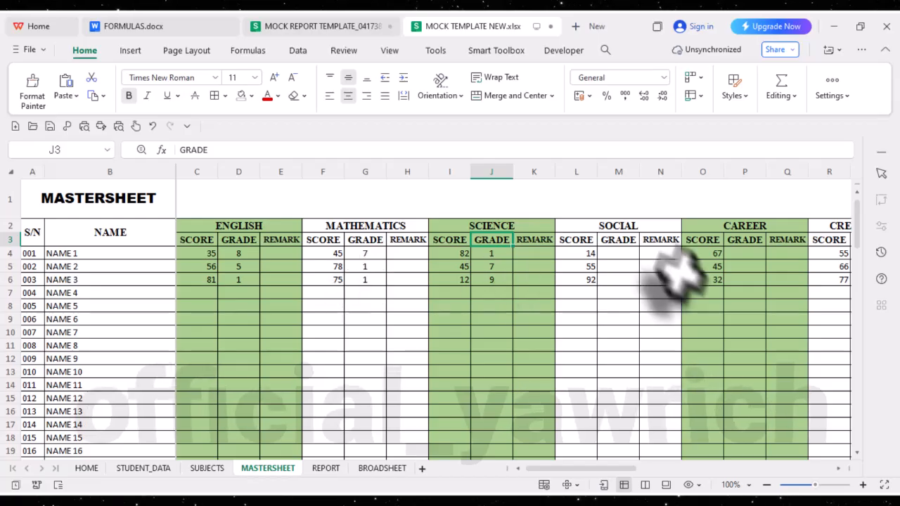
- Open the first Social Studies GRADE cell, M4, for formula entry
left_click(528, 256)
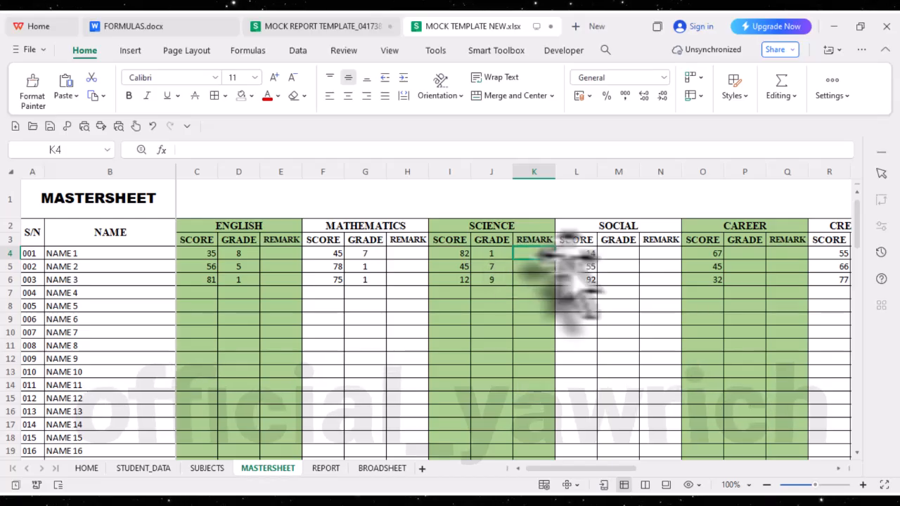
left_click(621, 256)
left_click(389, 150)
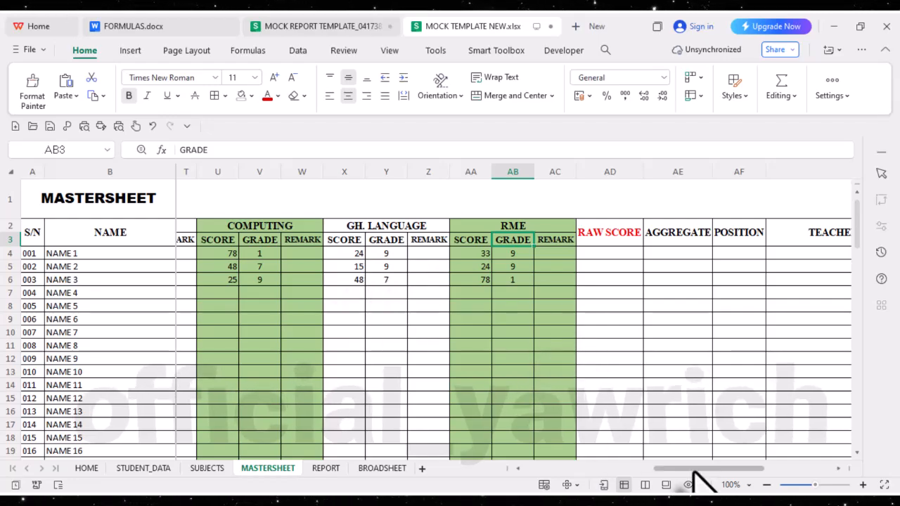
- Return to the English columns in the MASTERSHEET and inspect the grade formula in D4
left_click_drag(686, 469, 429, 471)
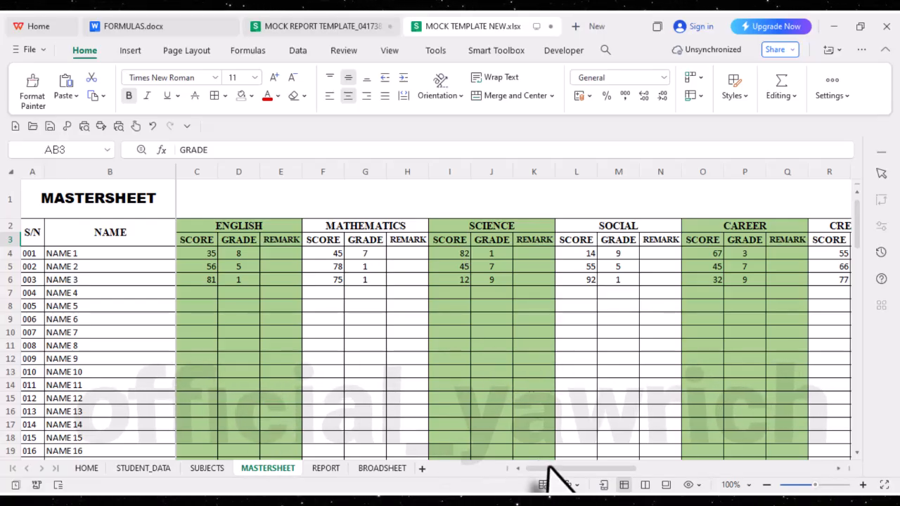
mouse_move(546, 470)
left_mouse_down()
mouse_move(622, 470)
mouse_move(553, 470)
left_mouse_up()
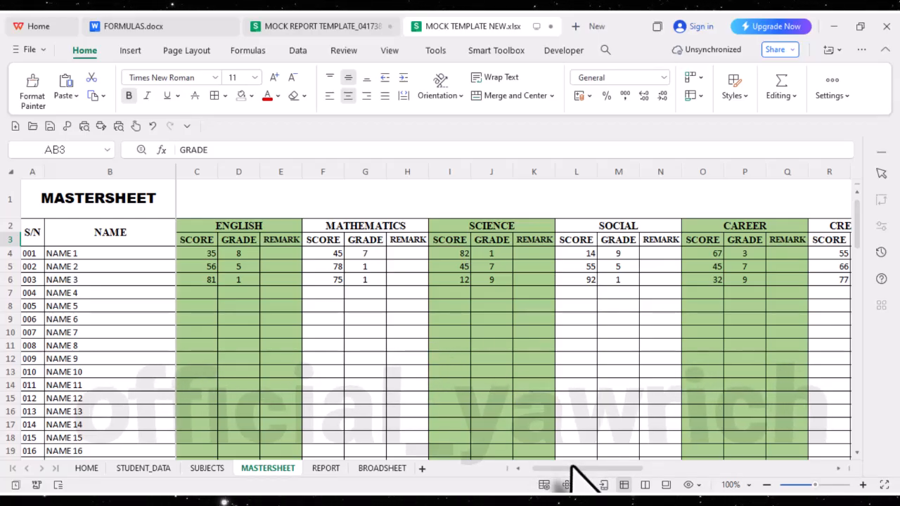
left_click(281, 253)
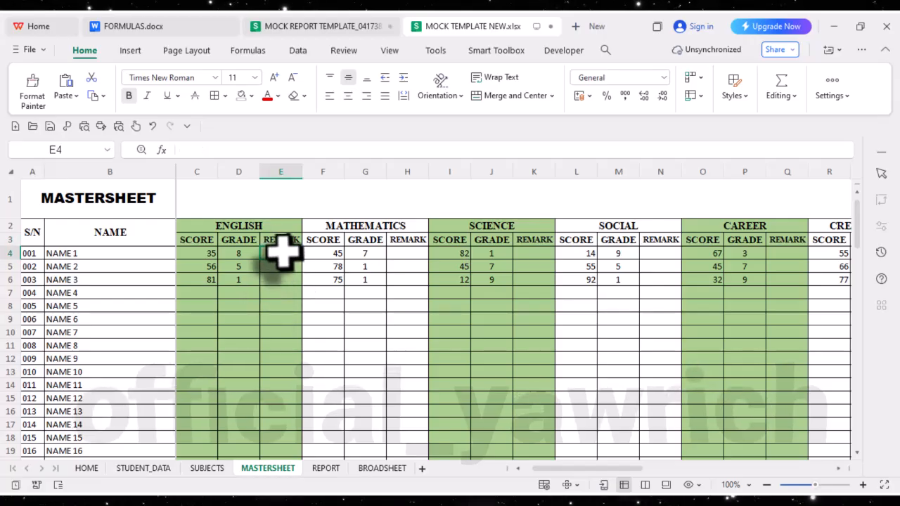
left_click(240, 254)
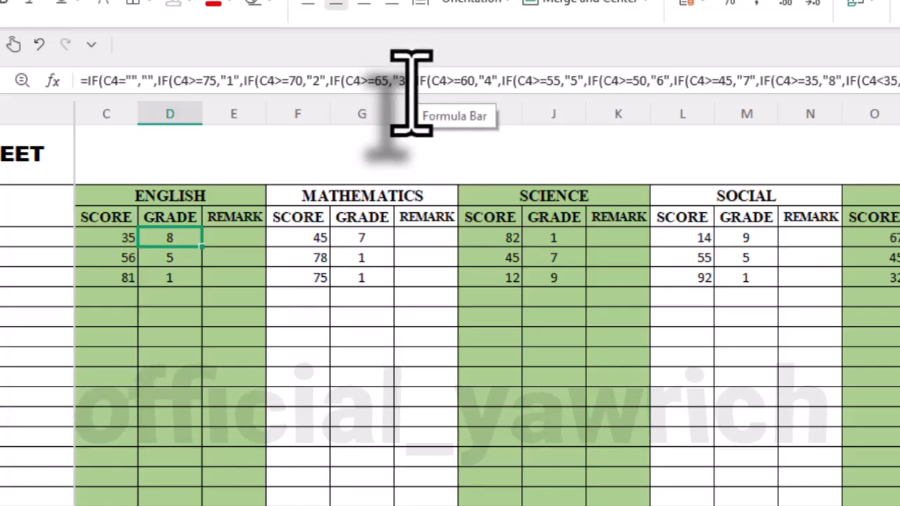
- Select the first English REMARK cell, E4, and copy the whole MASTERSHEET-ENGLISH-REMARK formula from FORMULAS.docx
left_click(233, 239)
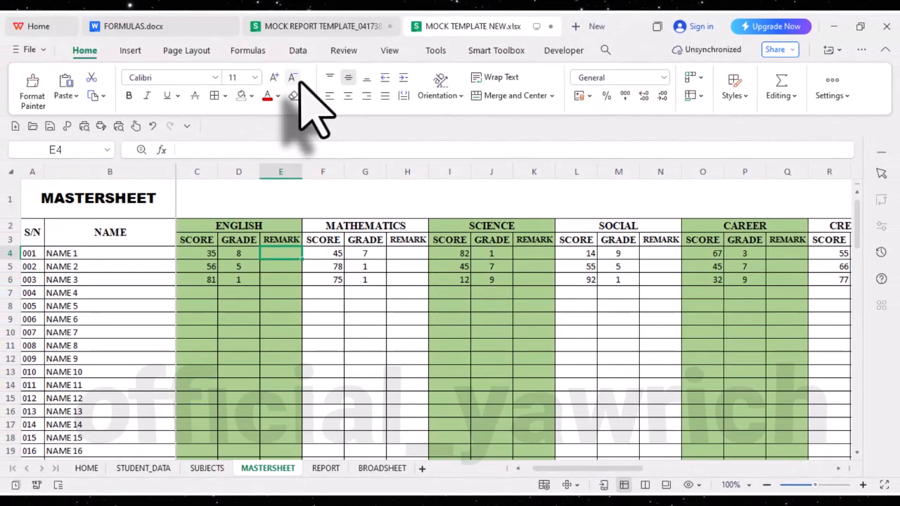
left_click(130, 26)
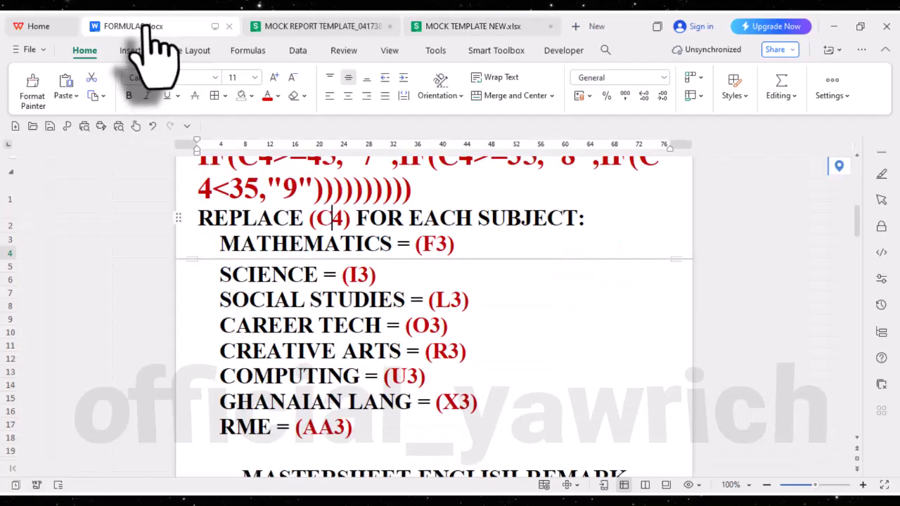
scroll(451, 302, "down", 3)
scroll(450, 319, "down", 1)
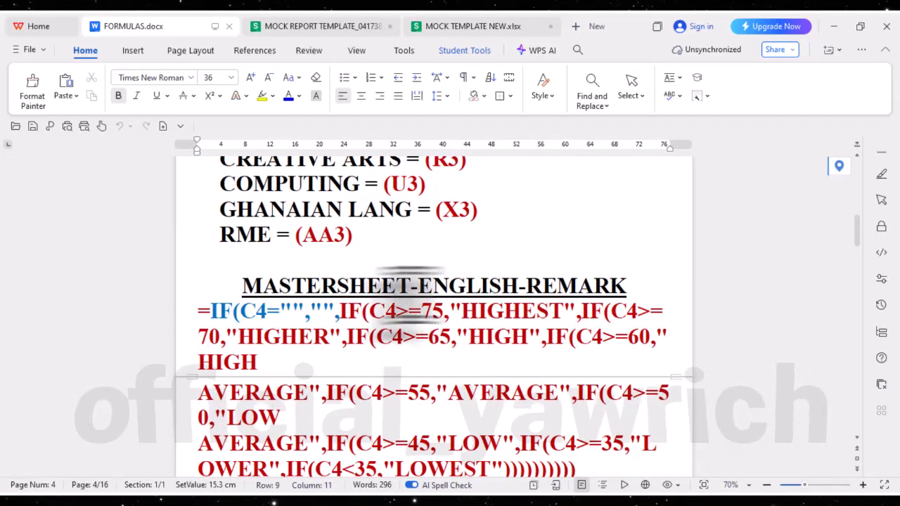
scroll(412, 298, "down", 1)
scroll(376, 298, "down", 1)
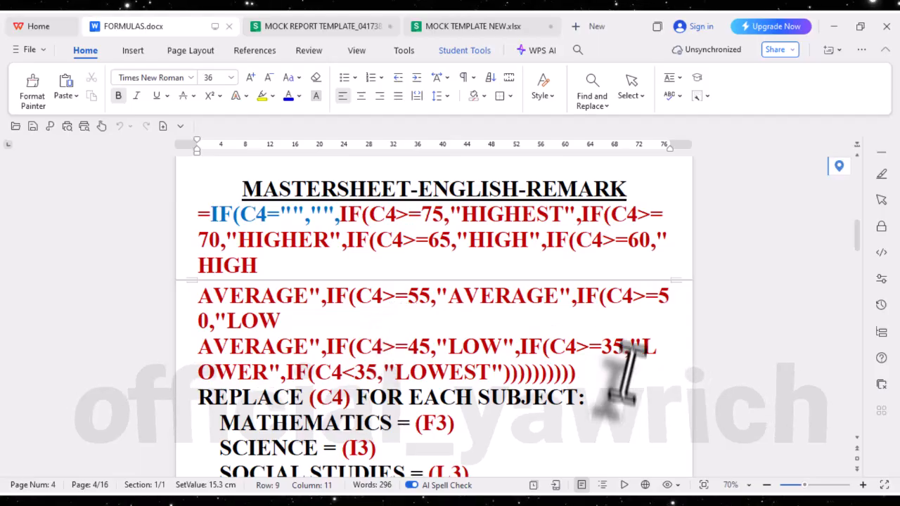
left_click_drag(583, 378, 187, 225)
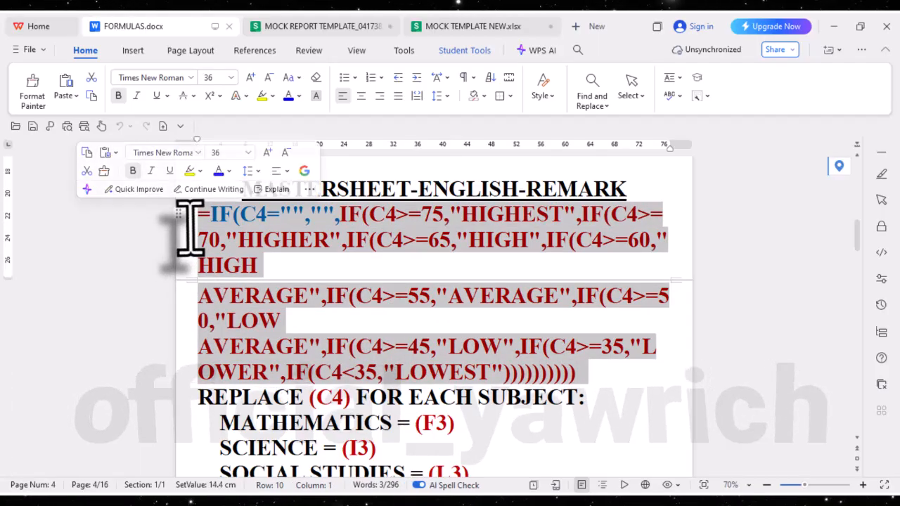
key("ctrl+c")
left_click(518, 352)
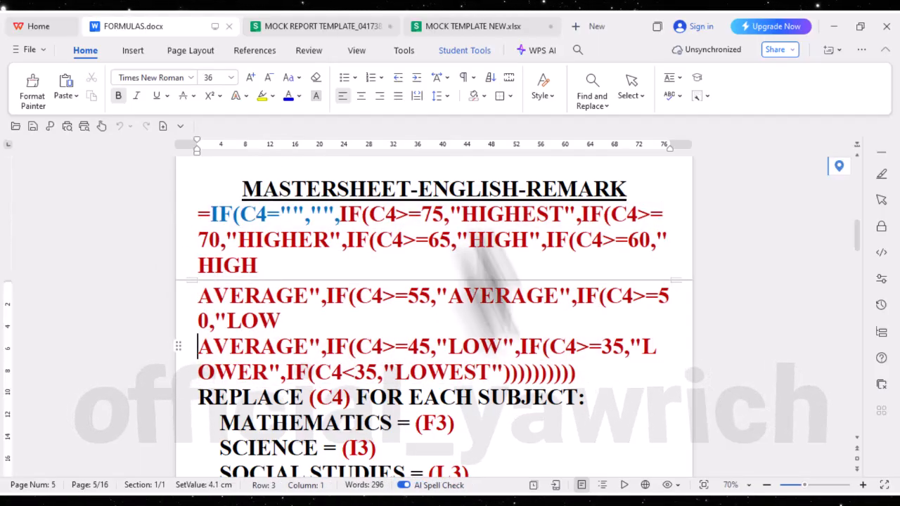
- Paste the copied remark formula into E4 of MOCK TEMPLATE NEW.xlsx
left_click(425, 26)
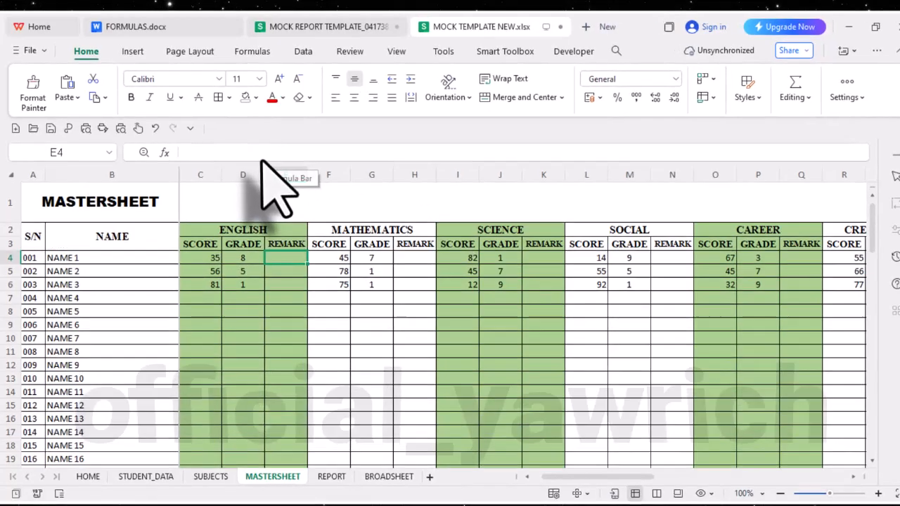
left_click(257, 152)
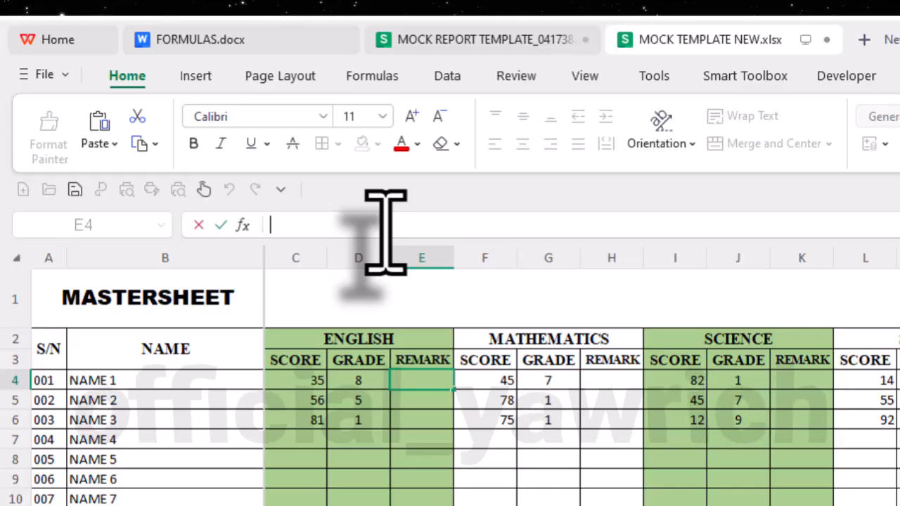
key("ctrl+v")
key("Return")
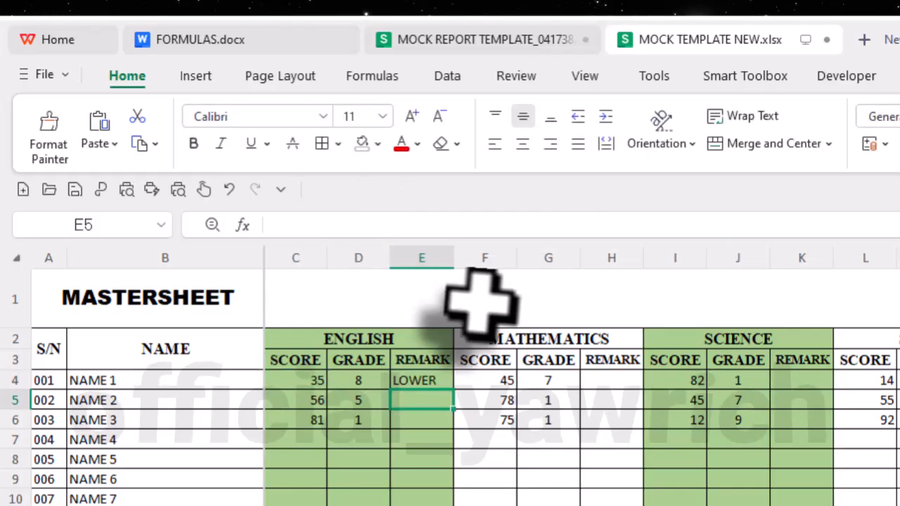
- Fill the E4 remark formula down the English REMARK column
left_click(422, 383)
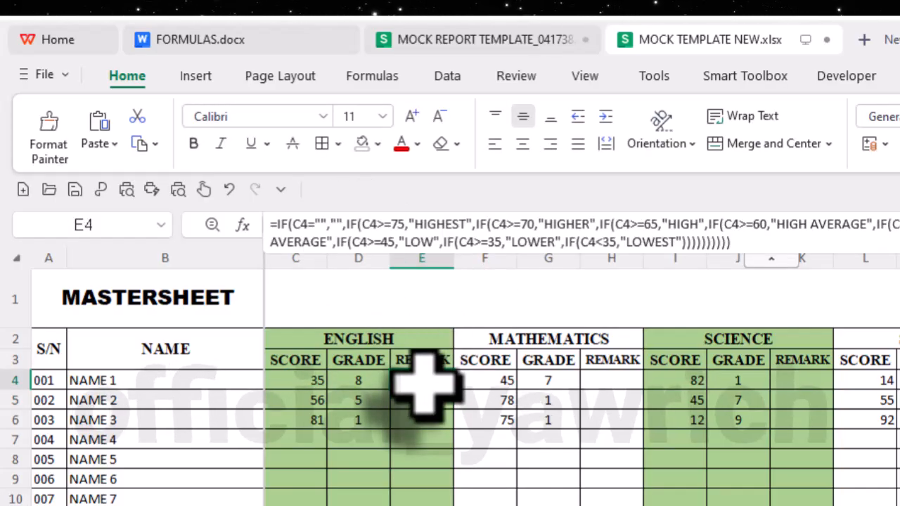
double_click(454, 388)
key("Up")
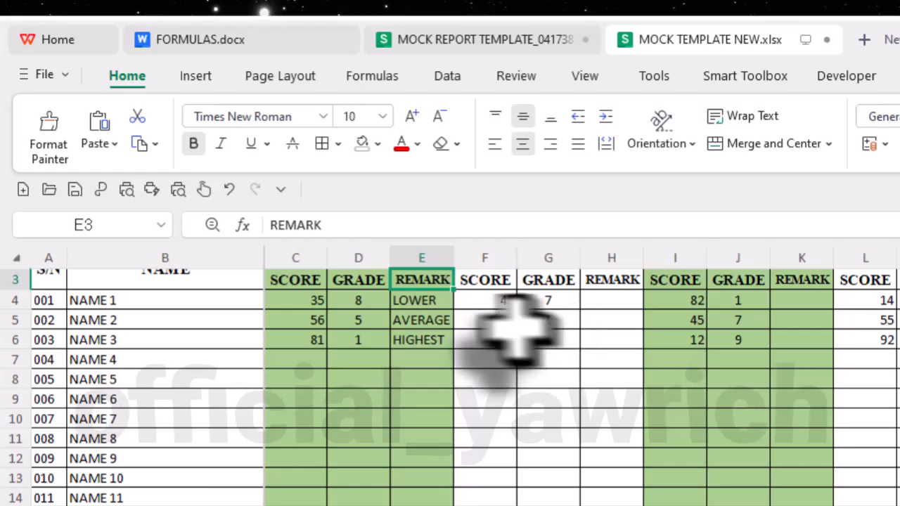
- Check the E4 remark formula and the subject replacement references in FORMULAS.docx, returning to MOCK TEMPLATE NEW.xlsx
left_click(430, 304)
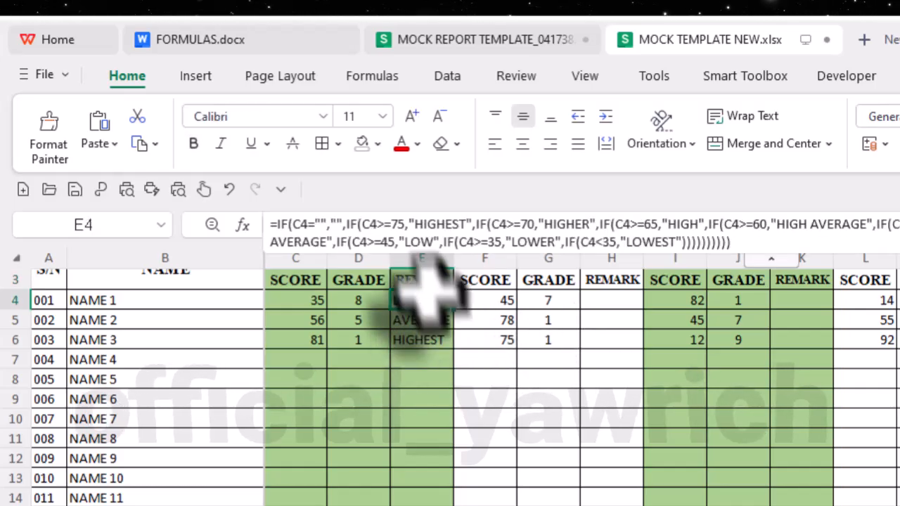
left_click(249, 42)
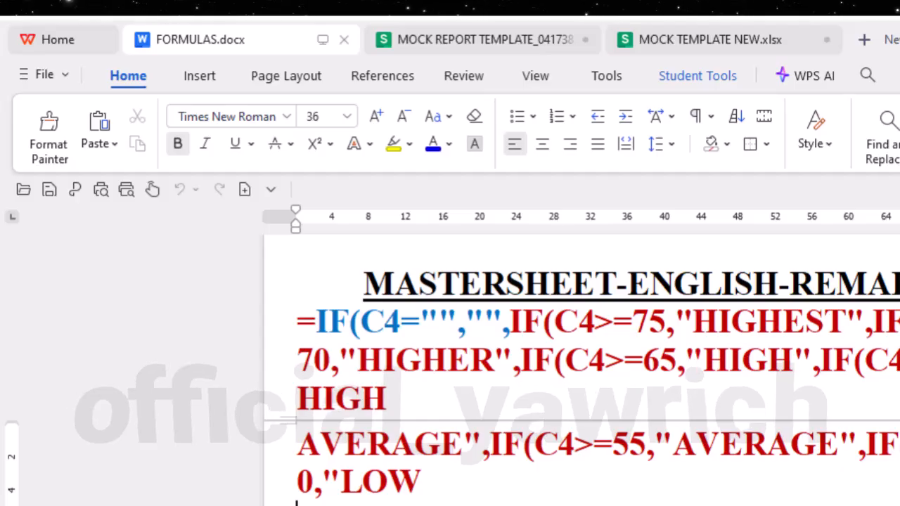
scroll(582, 366, "up", 5)
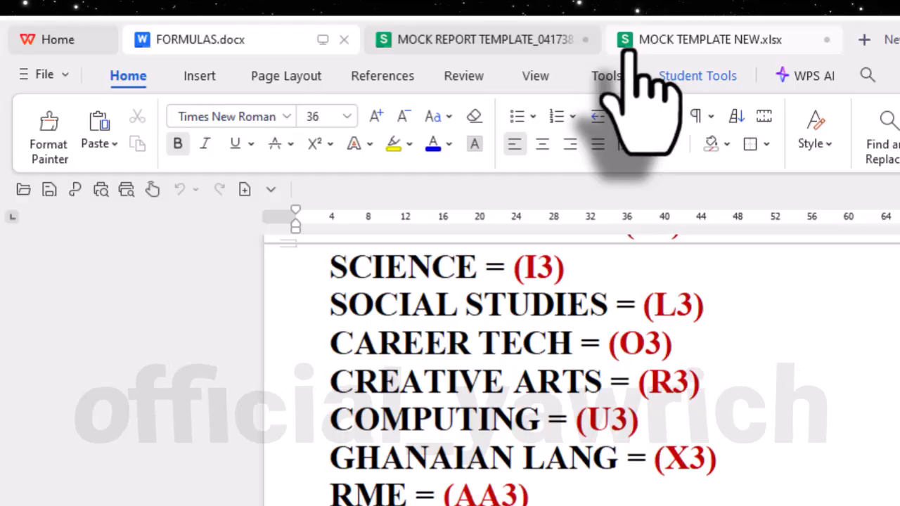
mouse_move(635, 53)
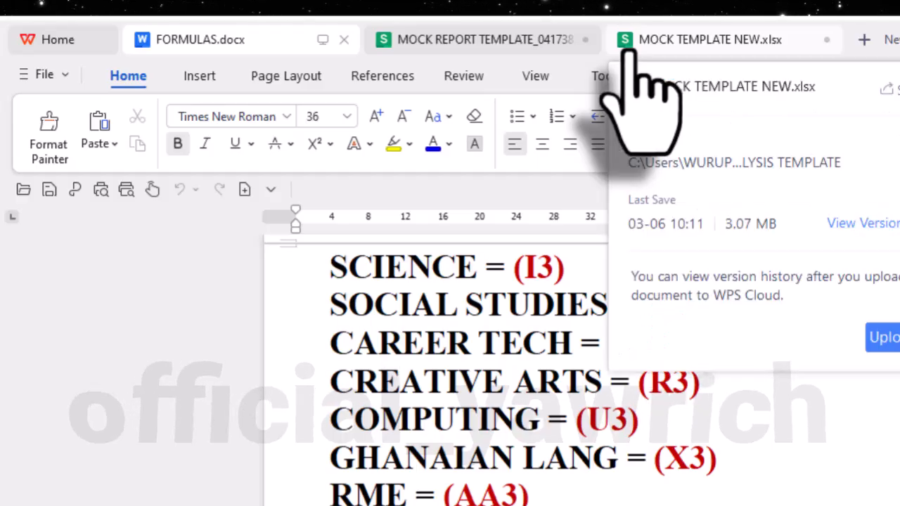
left_click(675, 43)
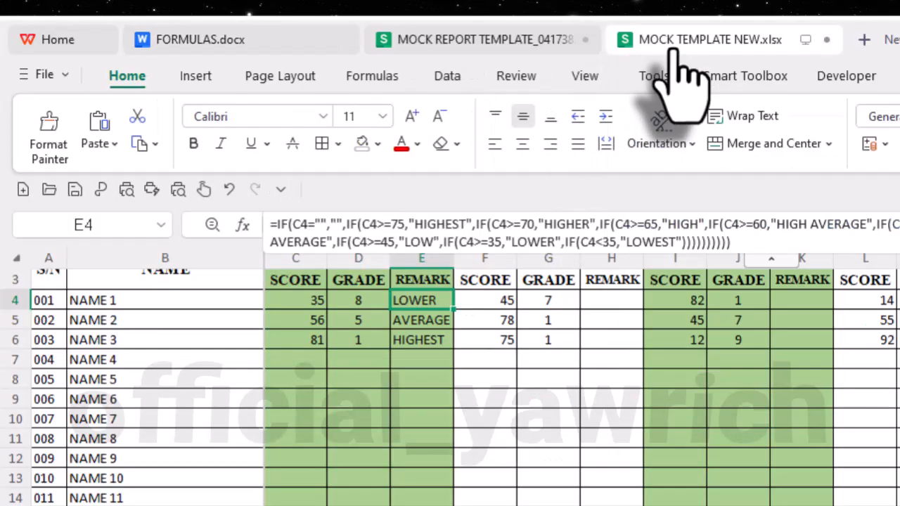
- Paste the copied C4 remark formula into the first Mathematics REMARK cell, H4
left_click(611, 302)
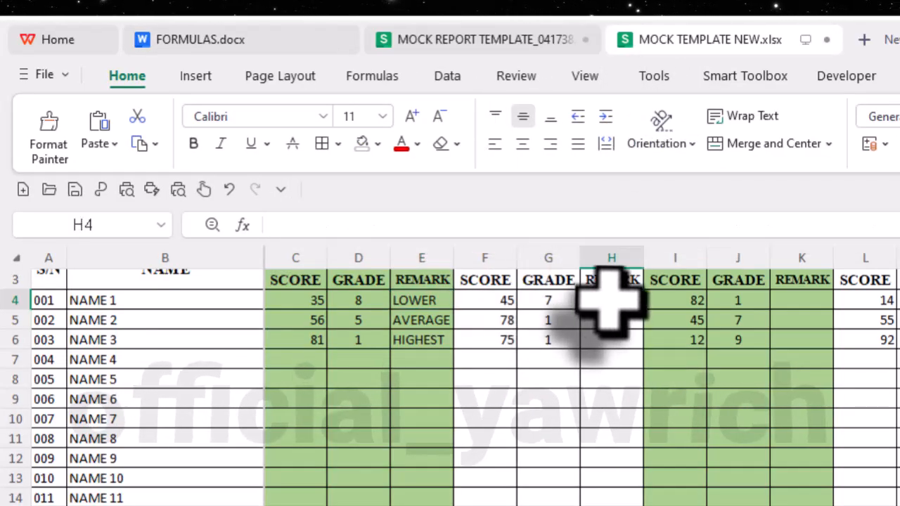
left_click(526, 225)
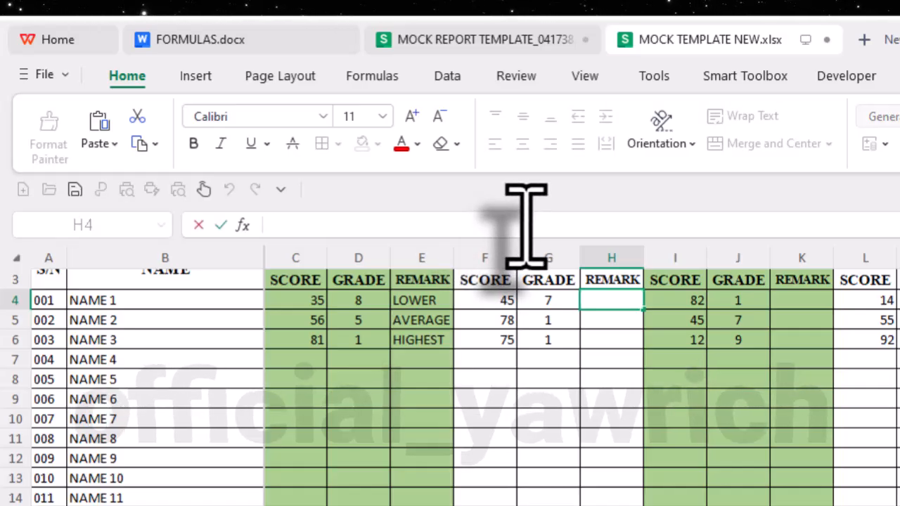
key("ctrl+v")
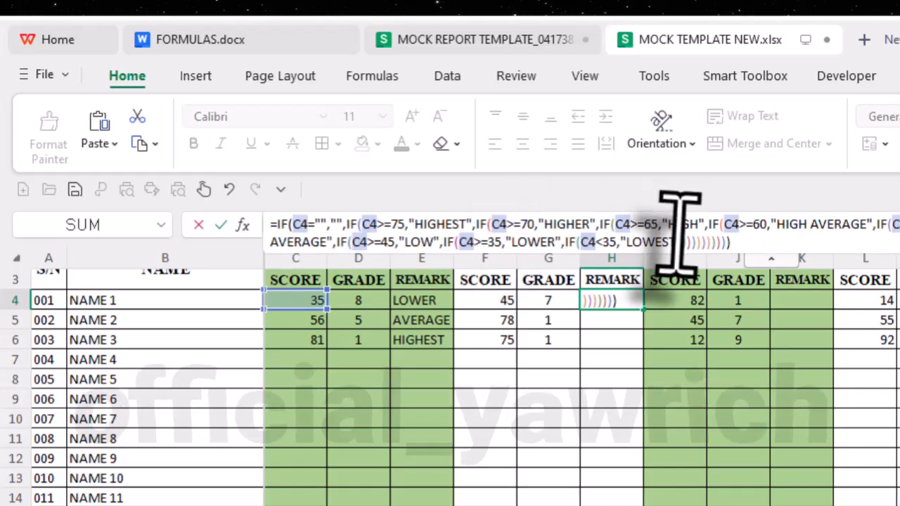
- Replace C4 with F4 in the H4 remark formula
key("ctrl+h")
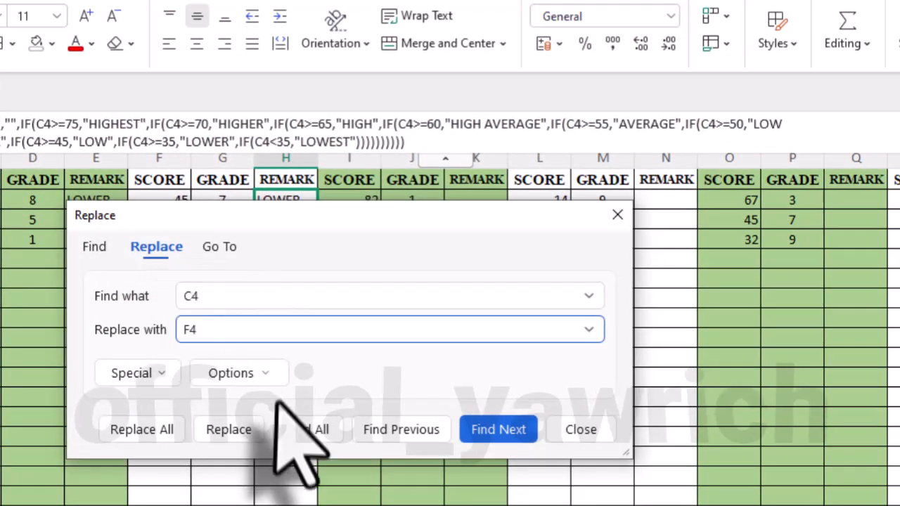
left_click(229, 430)
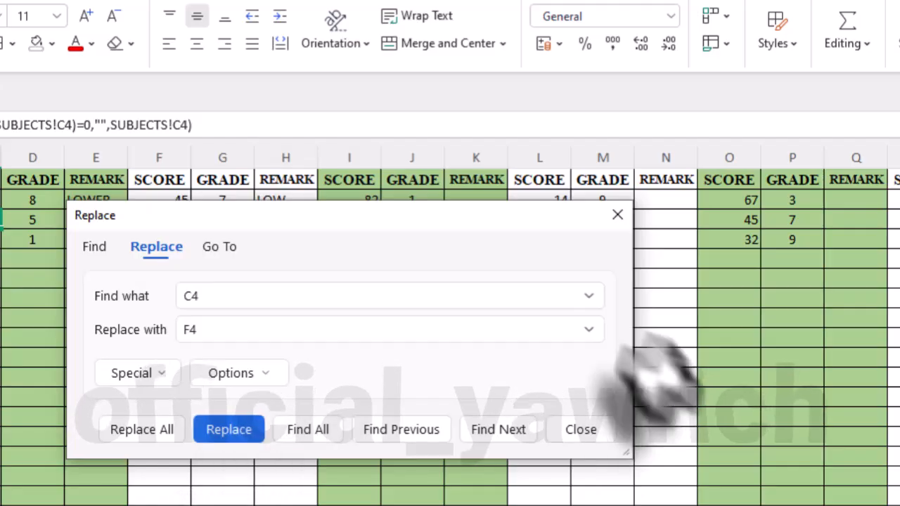
left_click(579, 429)
left_click(291, 201)
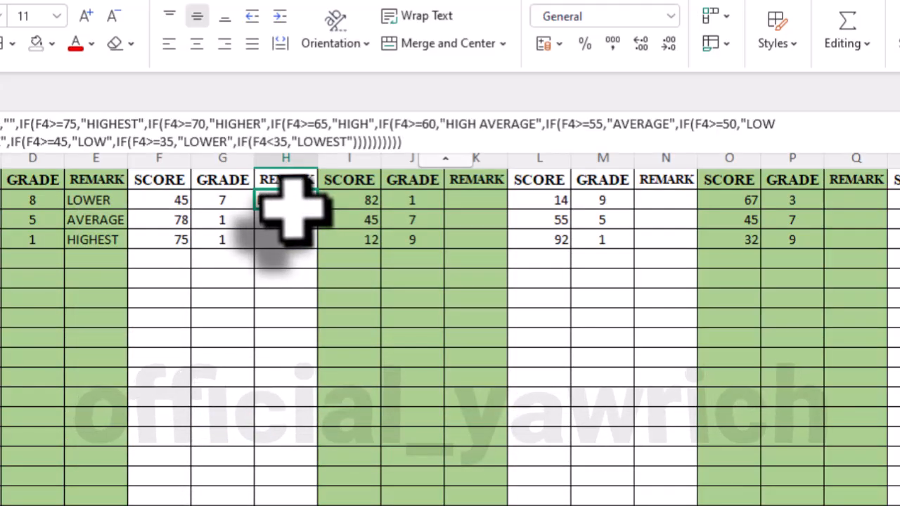
left_click(430, 140)
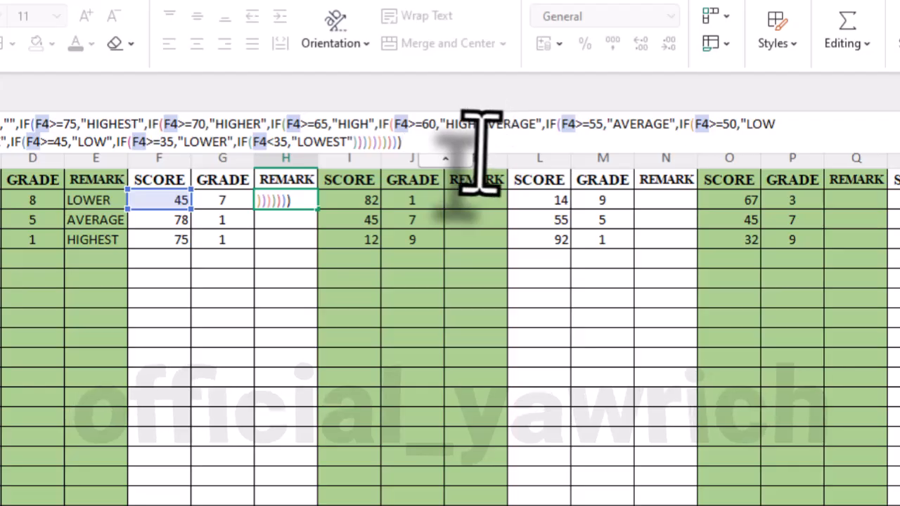
key("Return")
- Fill the H4 remark formula down the Mathematics REMARK column
left_click(299, 201)
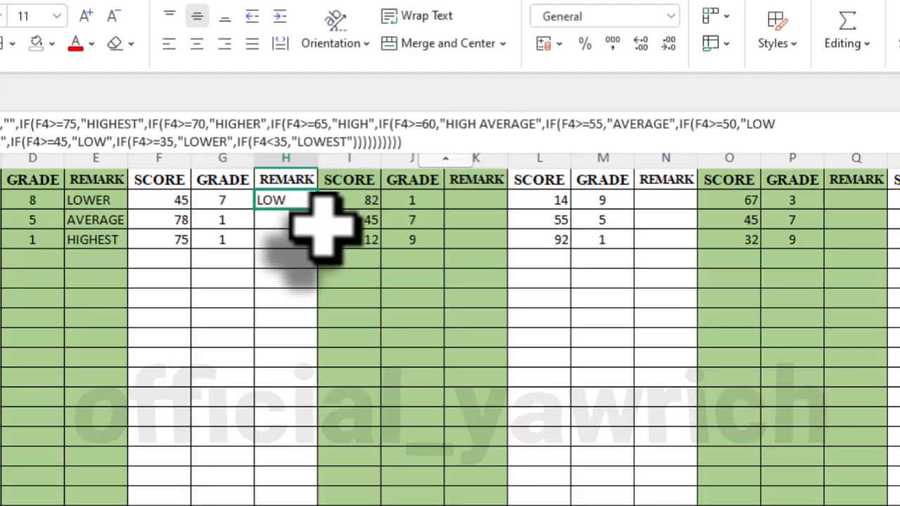
key("ctrl+shift+Down")
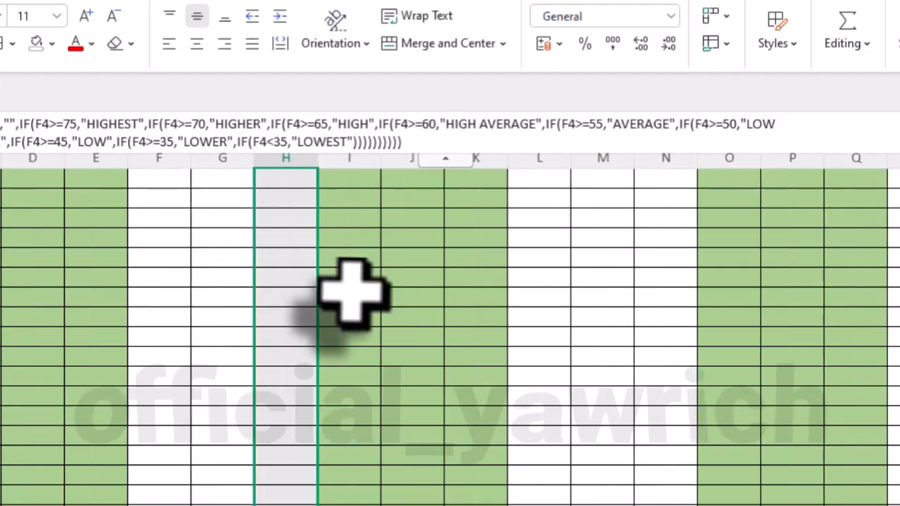
key("ctrl+Up")
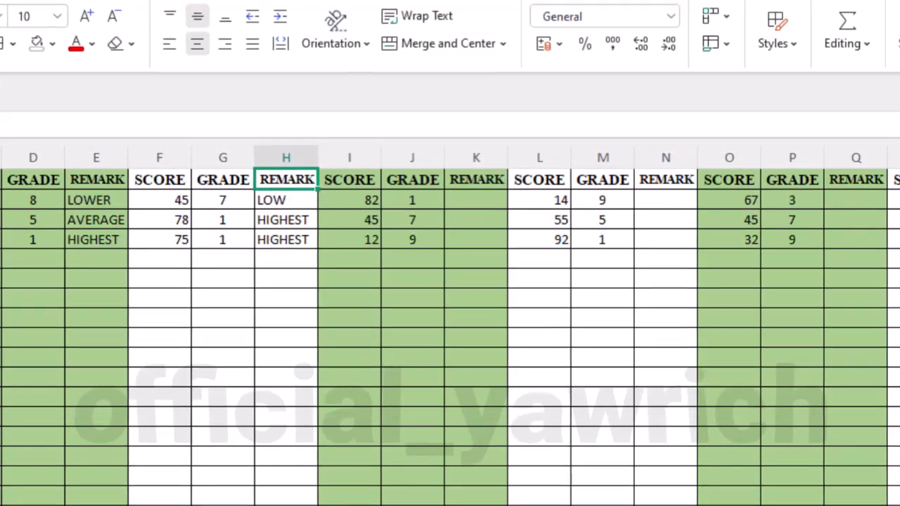
- Look up the replacement cell reference for the Science remark in FORMULAS.docx and return to MOCK TEMPLATE NEW.xlsx
left_click(134, 26)
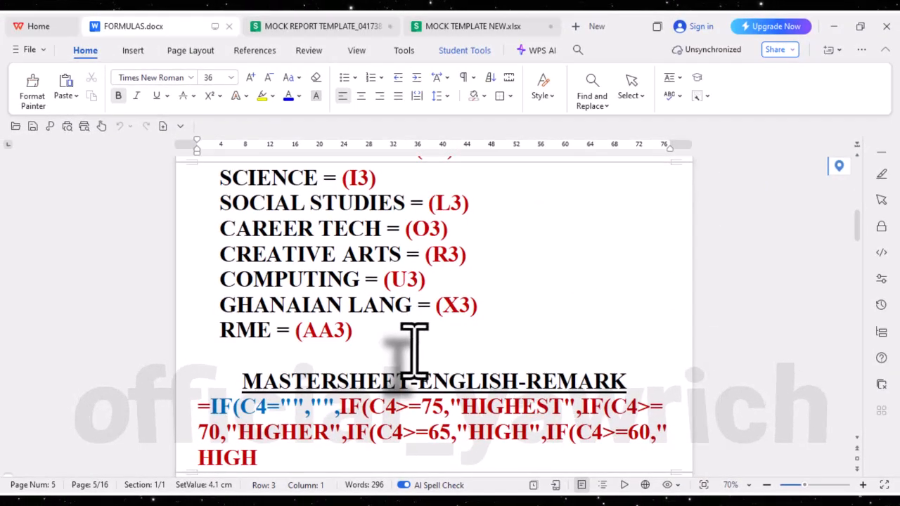
scroll(413, 352, "down", 10)
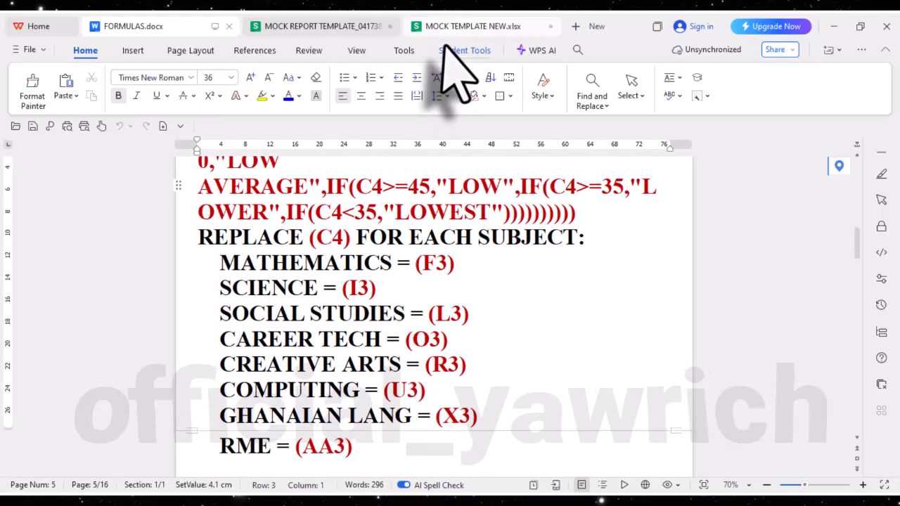
left_click(460, 28)
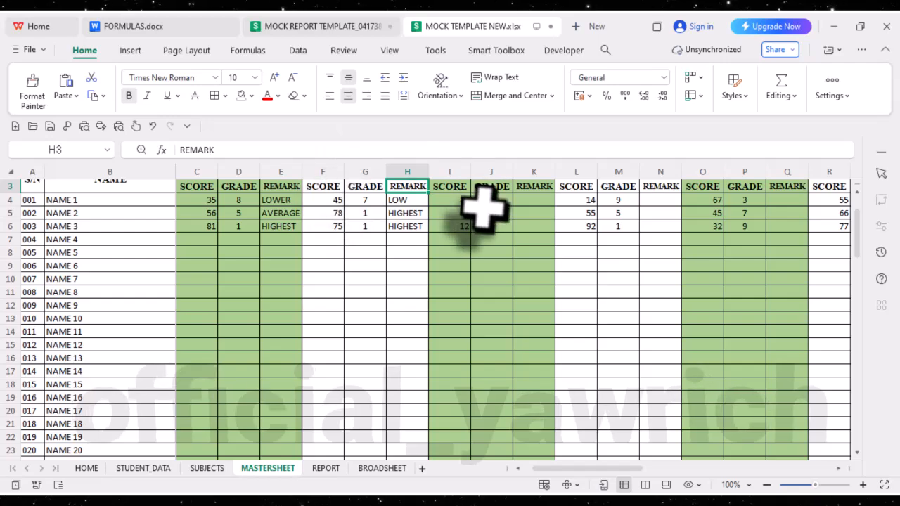
- Select the first Science REMARK cell, K4, and look over the REMARK columns of the remaining subjects
left_click(538, 200)
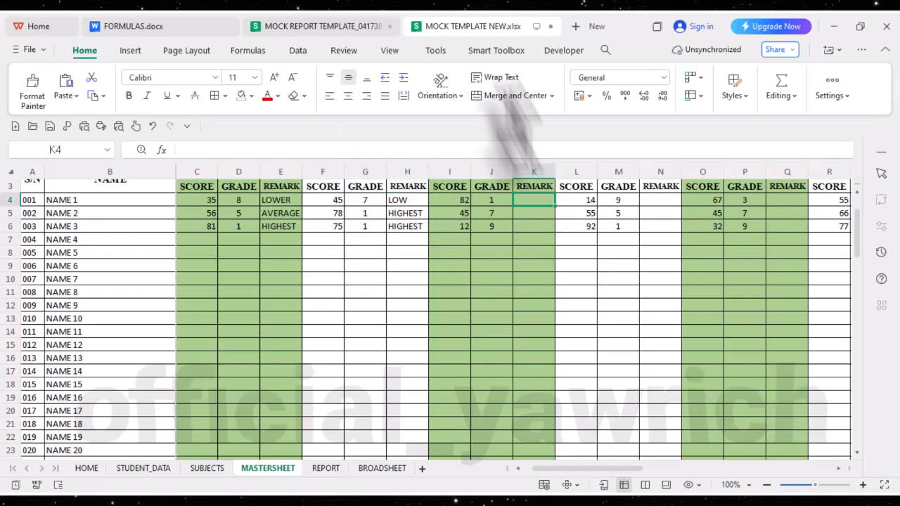
scroll(485, 329, "up", 1)
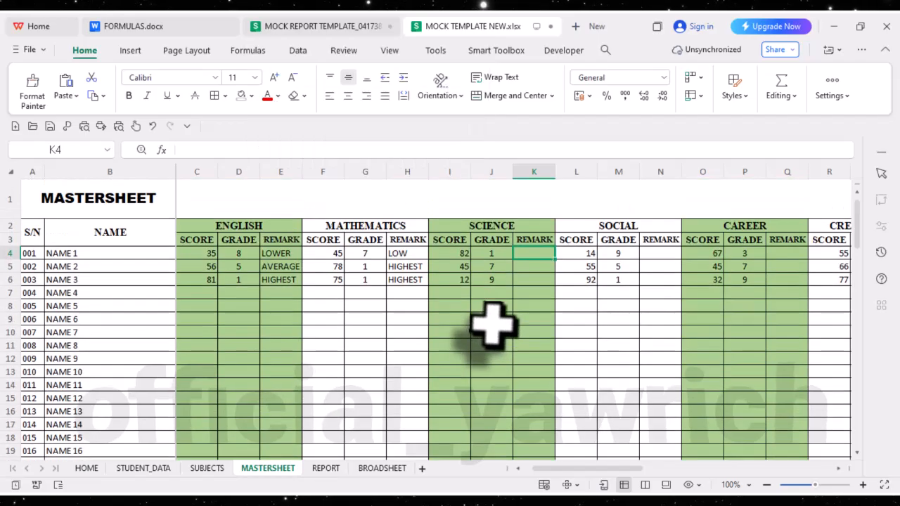
left_click_drag(603, 468, 648, 469)
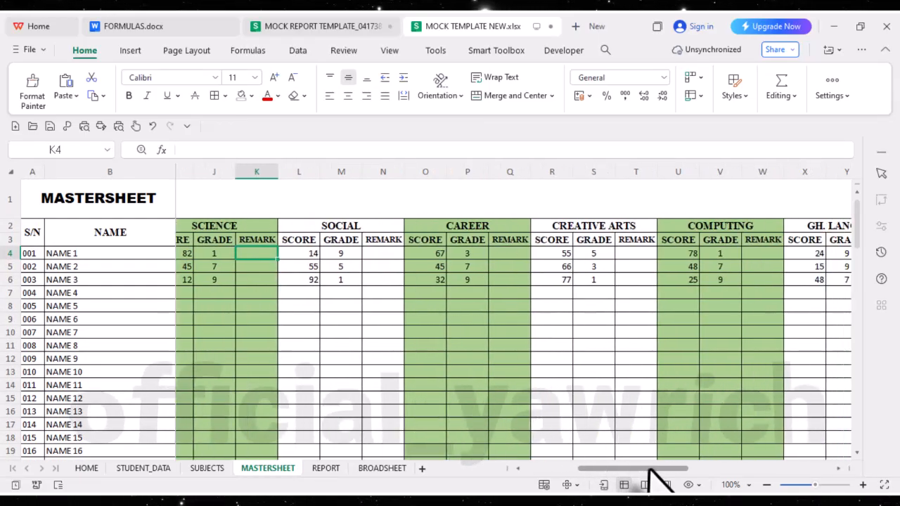
left_click(343, 26)
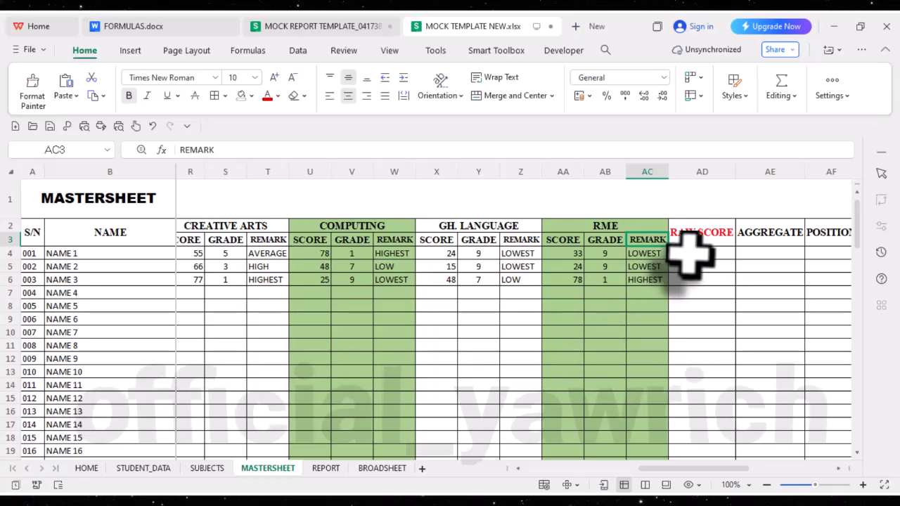
- Copy the whole SUM OF THE FOUR CORE SUBJECTS formula from FORMULAS.docx
left_click_drag(684, 471, 734, 474)
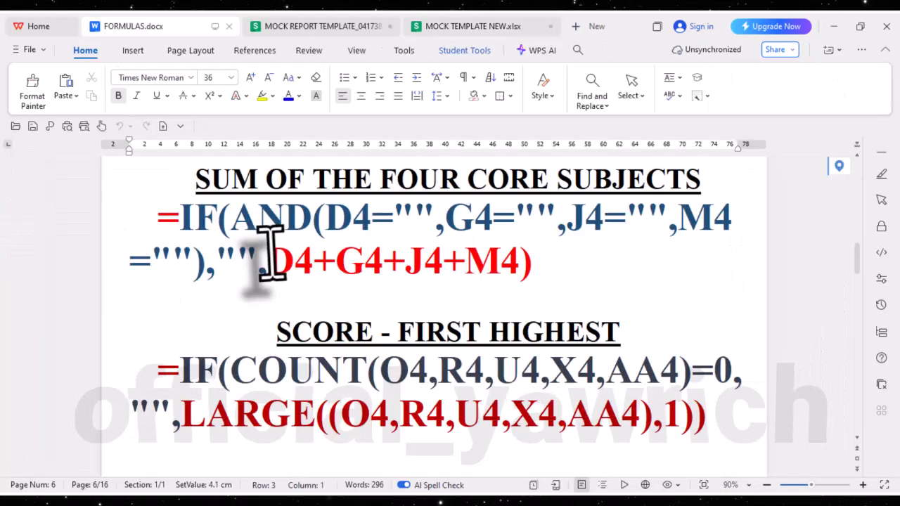
left_click_drag(267, 259, 517, 260)
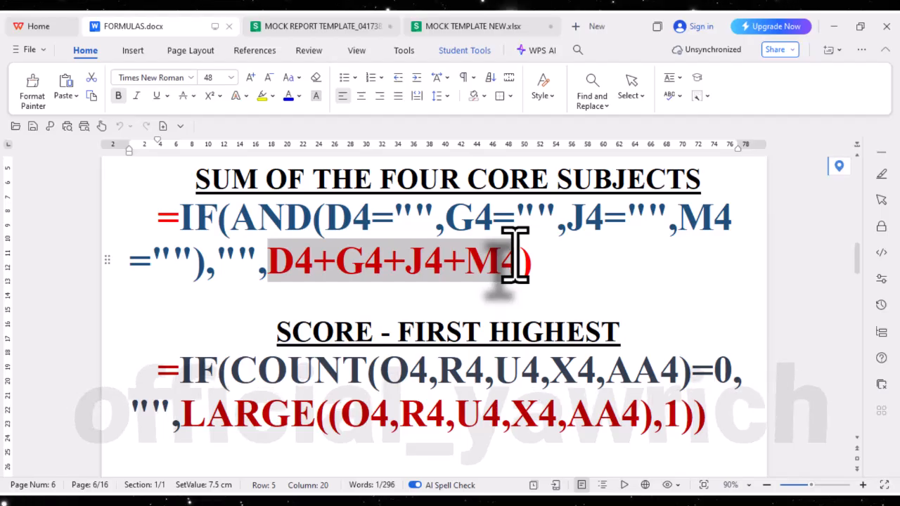
left_click_drag(517, 260, 158, 213)
key("ctrl+c")
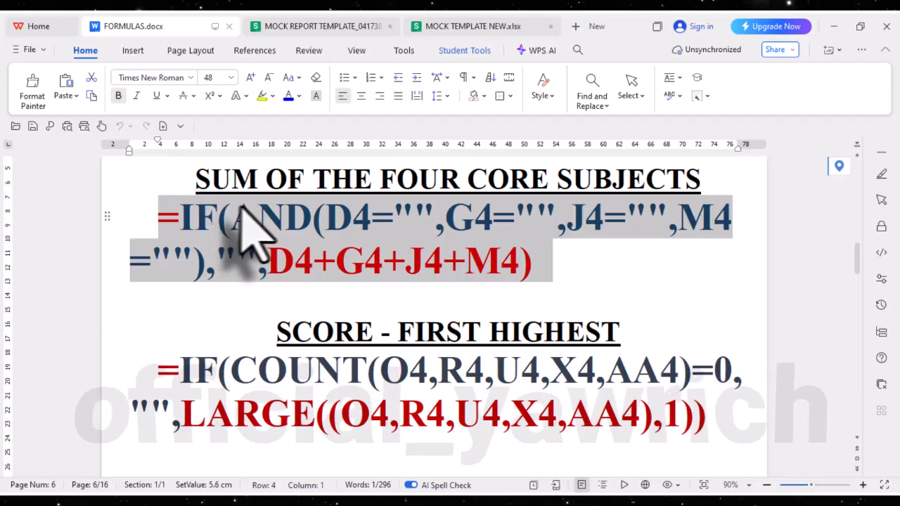
left_click(552, 281)
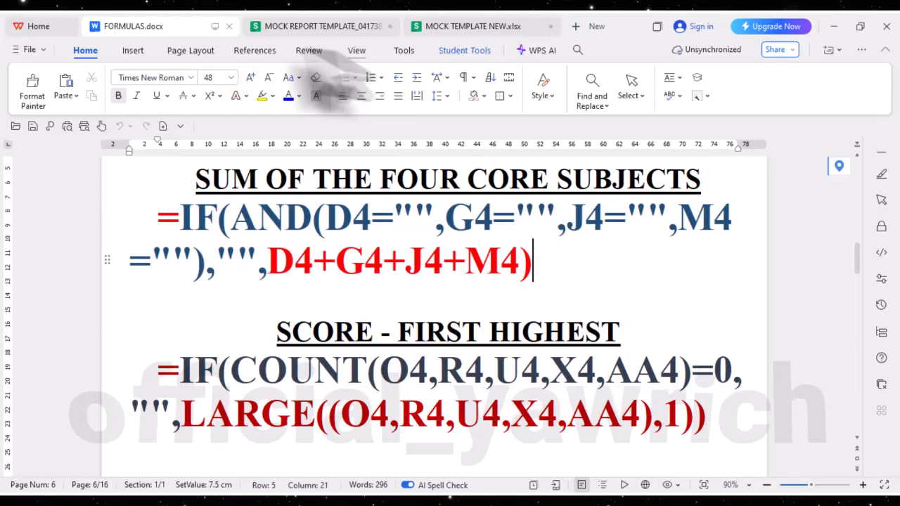
- Paste =IF(AND(D4="",G4="",J4="",M4=""),"",D4+G4+J4+M4) into FOUR CORE cell AI4 of MOCK TEMPLATE NEW.xlsx, checking the referenced grade cells before entering it
left_click(482, 28)
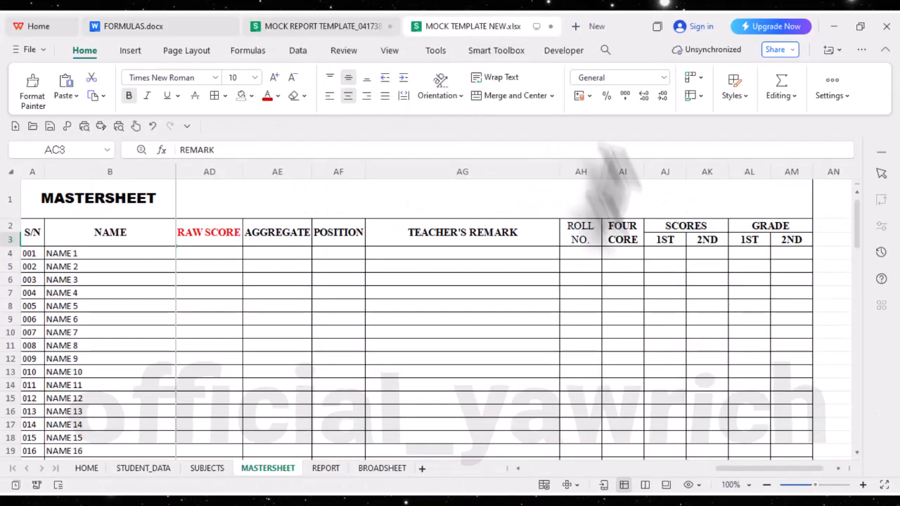
left_click(610, 254)
left_click(362, 150)
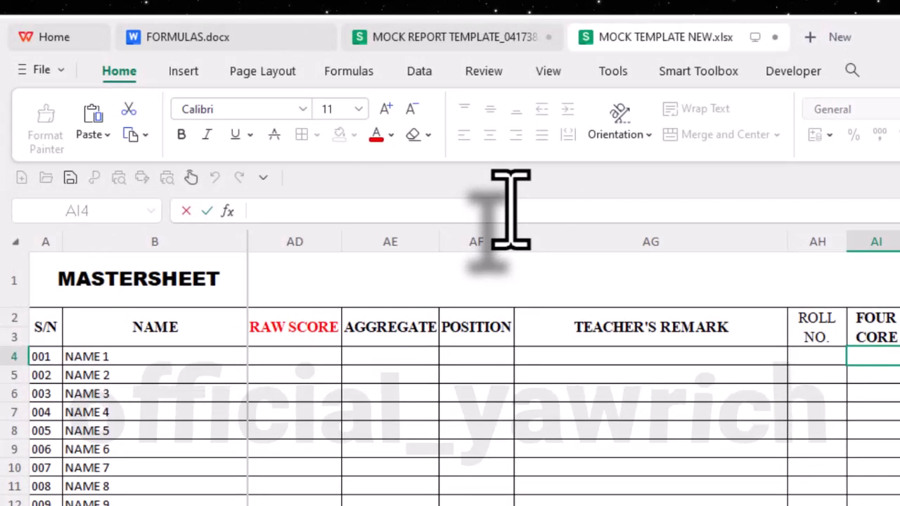
key("ctrl+v")
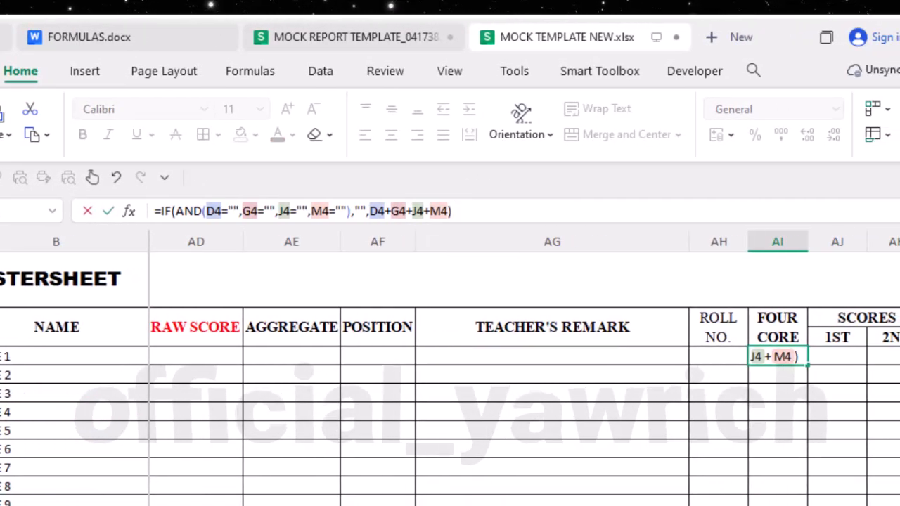
scroll(524, 366, "left", 8)
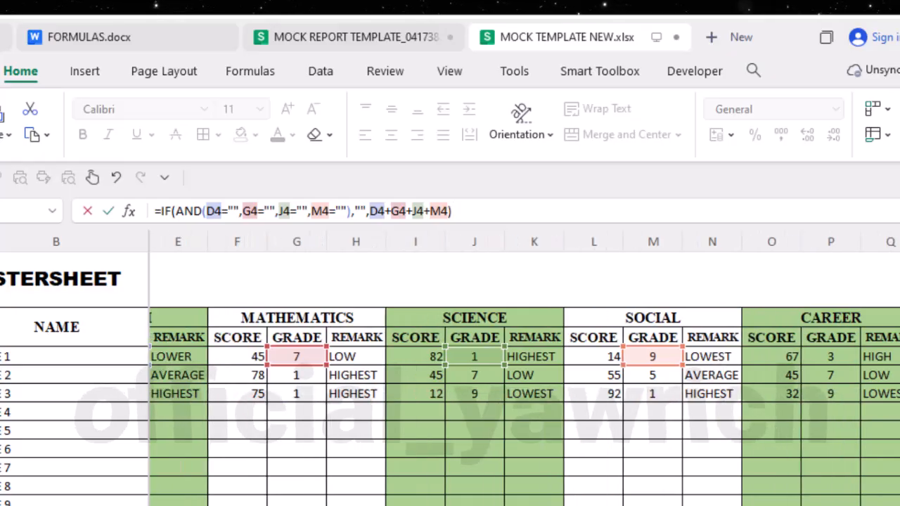
scroll(524, 365, "left", 2)
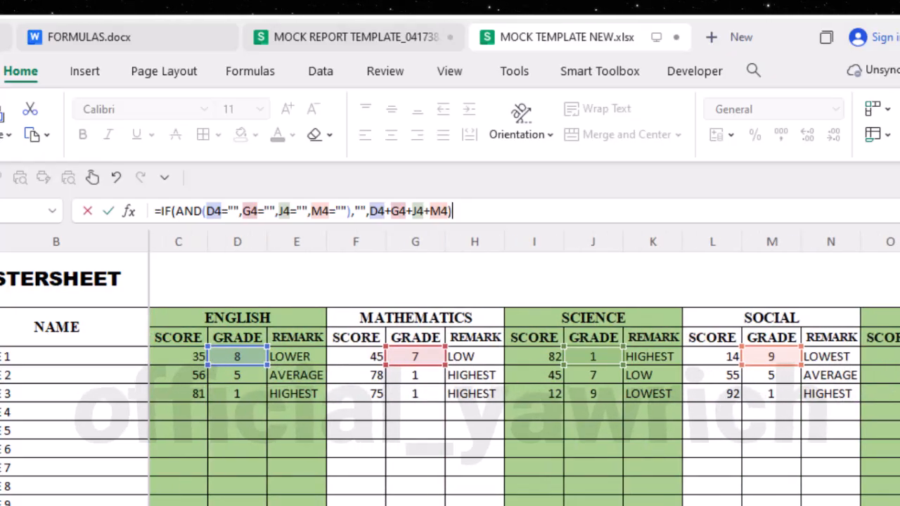
scroll(523, 365, "right", 10)
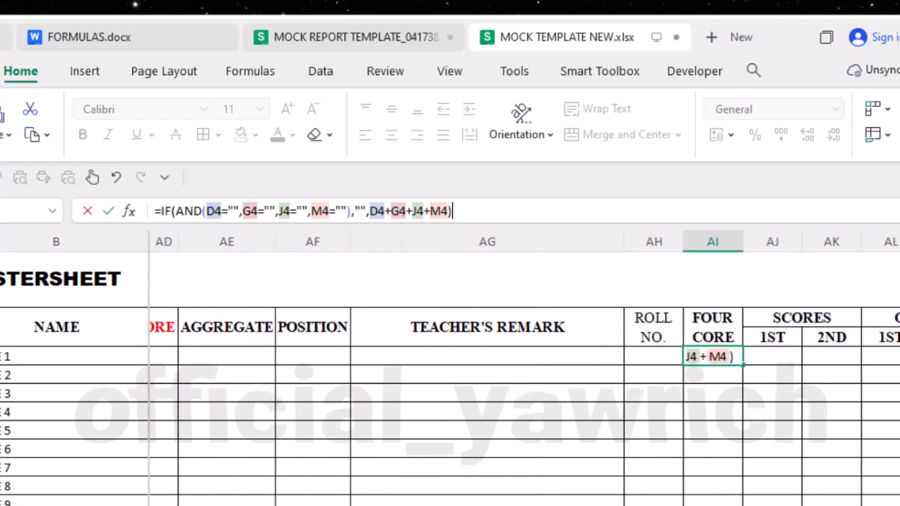
key("Return")
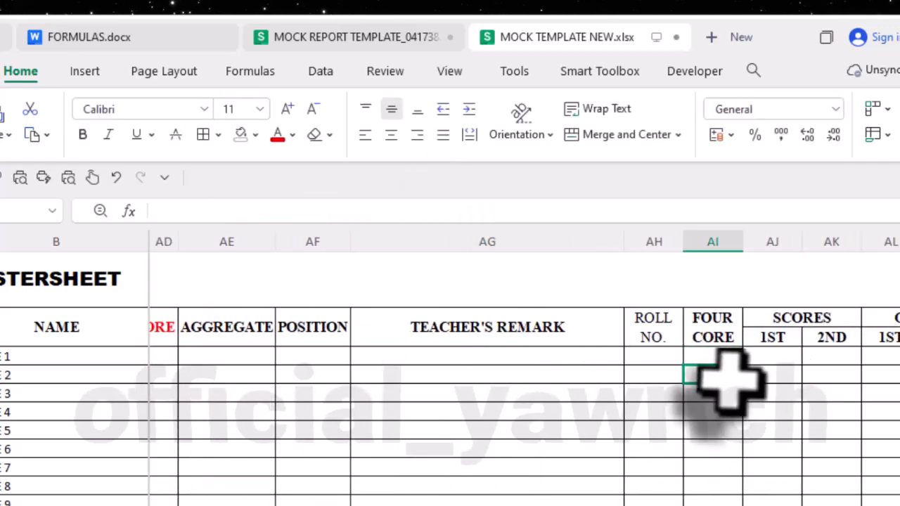
- Center cell AI4 horizontally and fill its formula down the FOUR CORE column
left_click(717, 358)
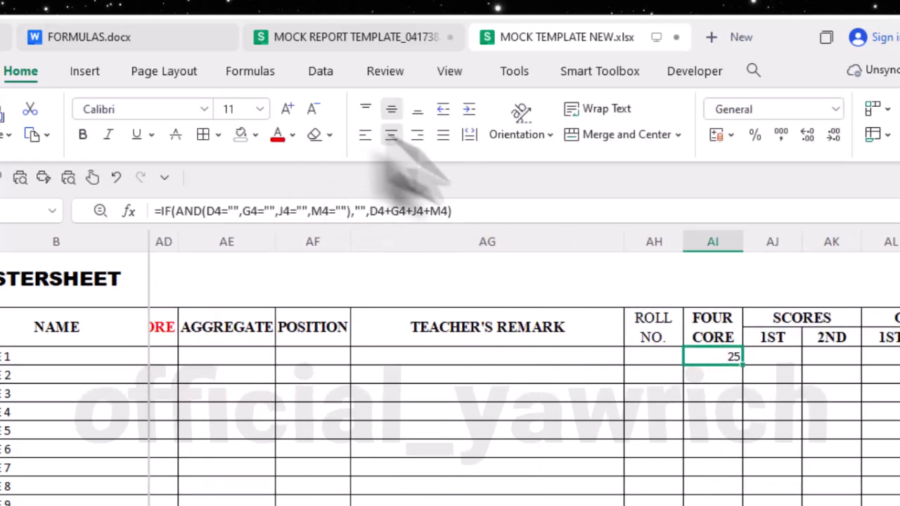
double_click(741, 364)
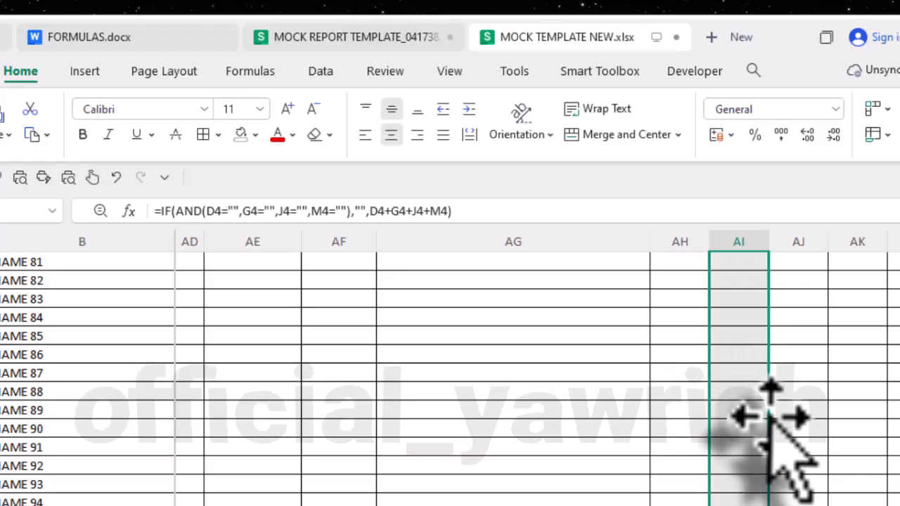
key("ctrl+Up")
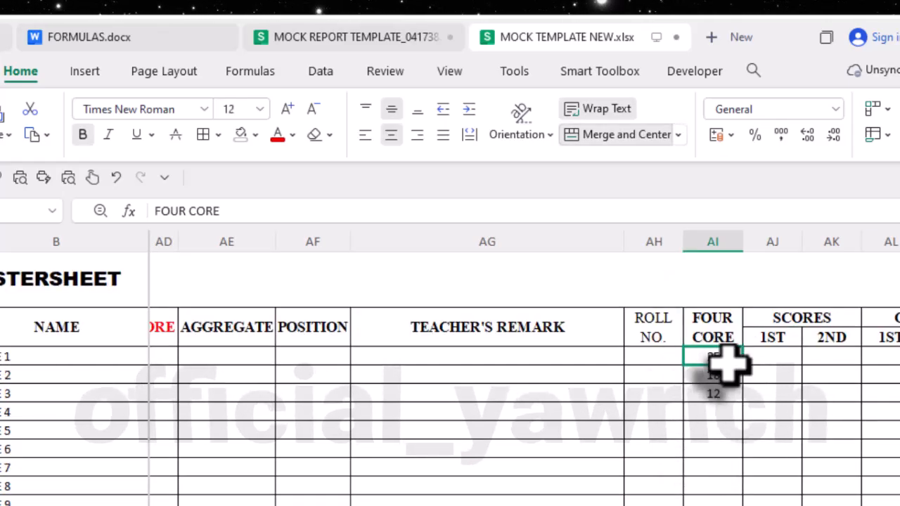
- Select the SCORES 1ST cell AJ4 and copy the SCORE - FIRST HIGHEST formula from FORMULAS.docx
left_click(776, 359)
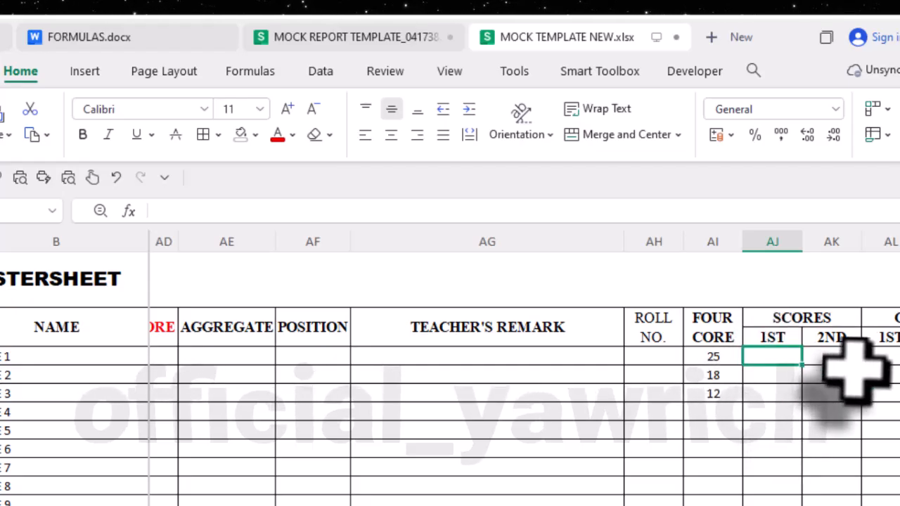
left_click(151, 39)
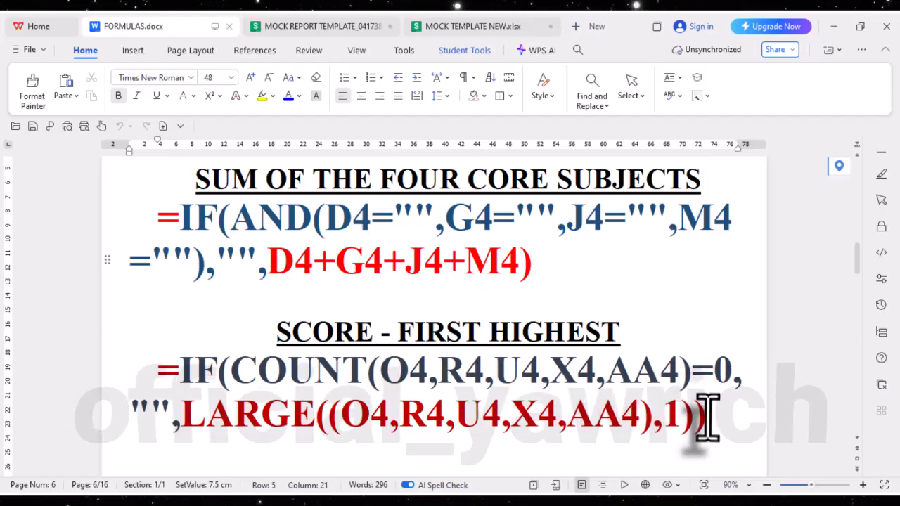
left_click_drag(703, 415, 169, 415)
left_click_drag(148, 369, 149, 362)
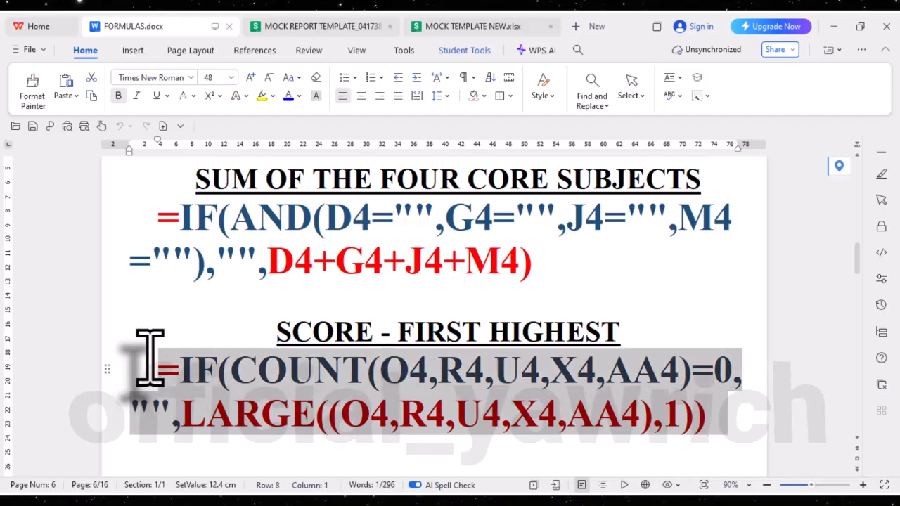
- Enter =IF(COUNT(O4,R4,U4,X4,AA4)=0,"",LARGE((O4,R4,U4,X4,AA4),1)) in cell AJ4 of MOCK TEMPLATE NEW.xlsx
left_click(430, 28)
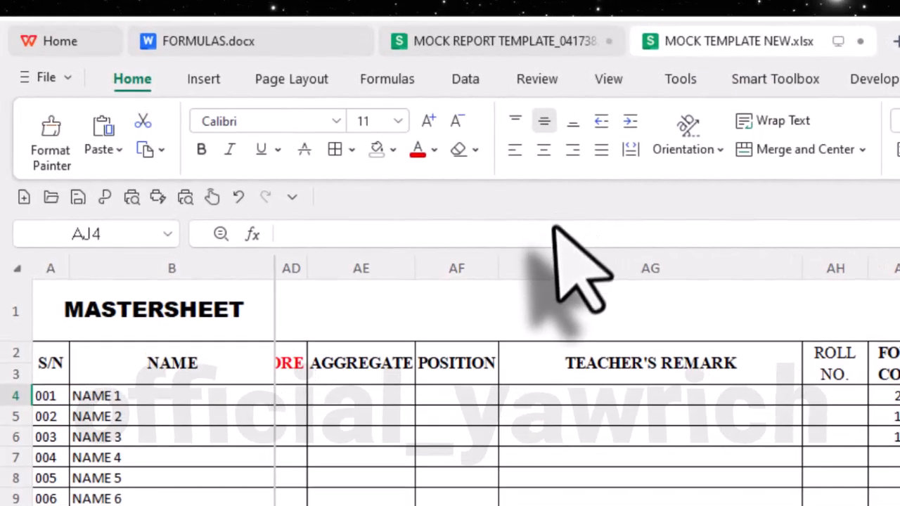
left_click(383, 161)
type("=IF(COUNT(O4,R4,U4,X4,AA4)=0,\"\",LARGE(O4,R4,U4,X4,AA4,1))")
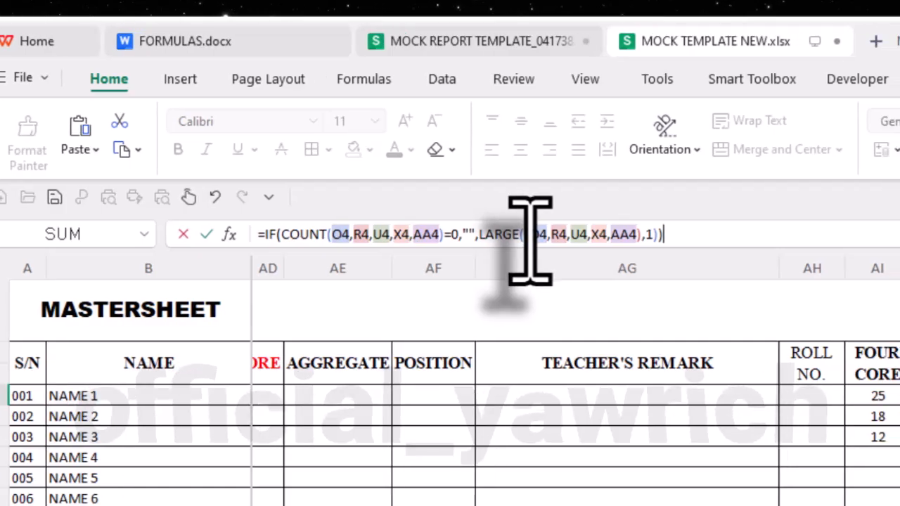
key("Return")
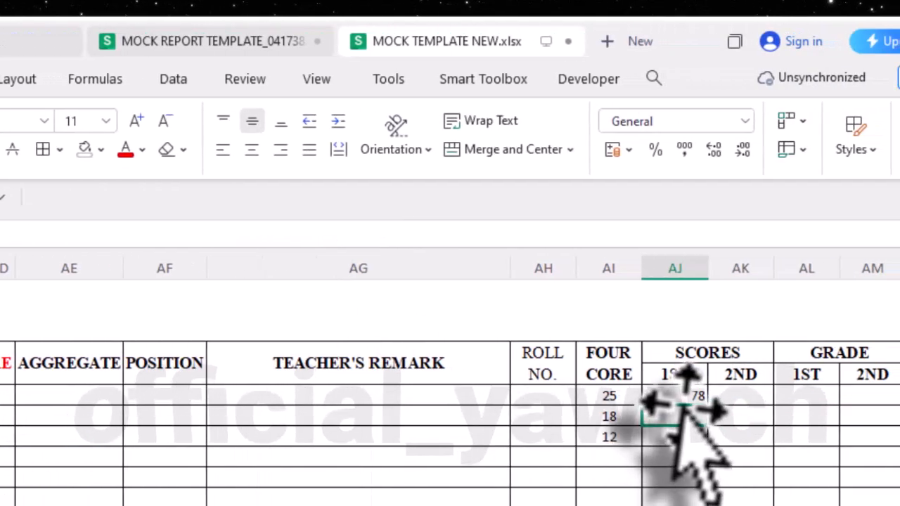
- Center cell AJ4 horizontally and fill its formula down the SCORES 1ST column
left_click(681, 398)
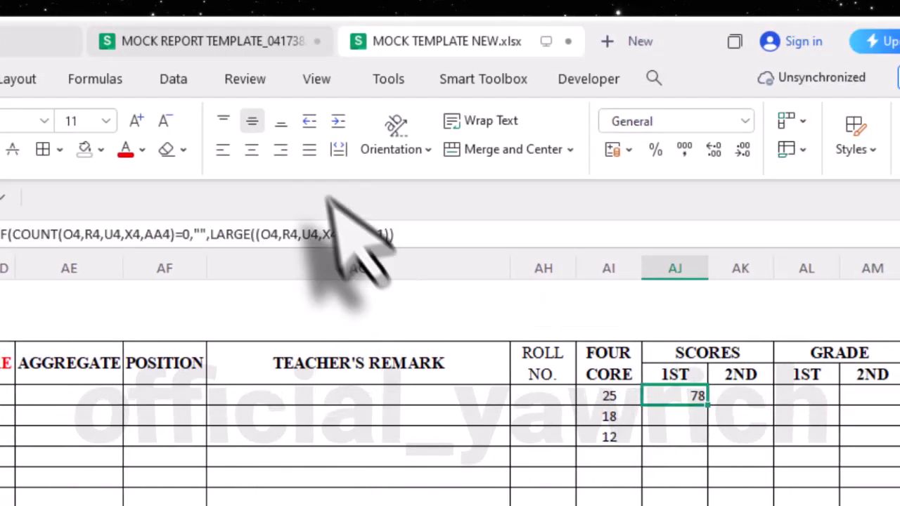
left_click(251, 149)
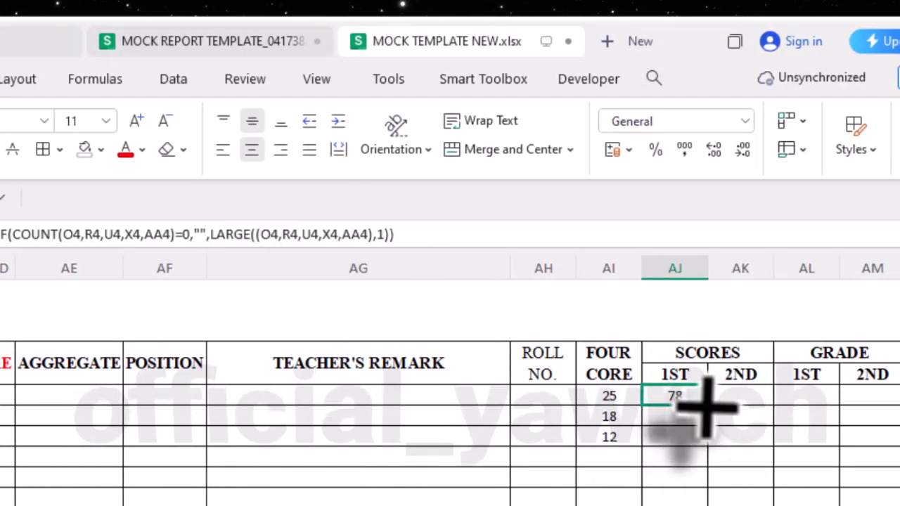
double_click(707, 407)
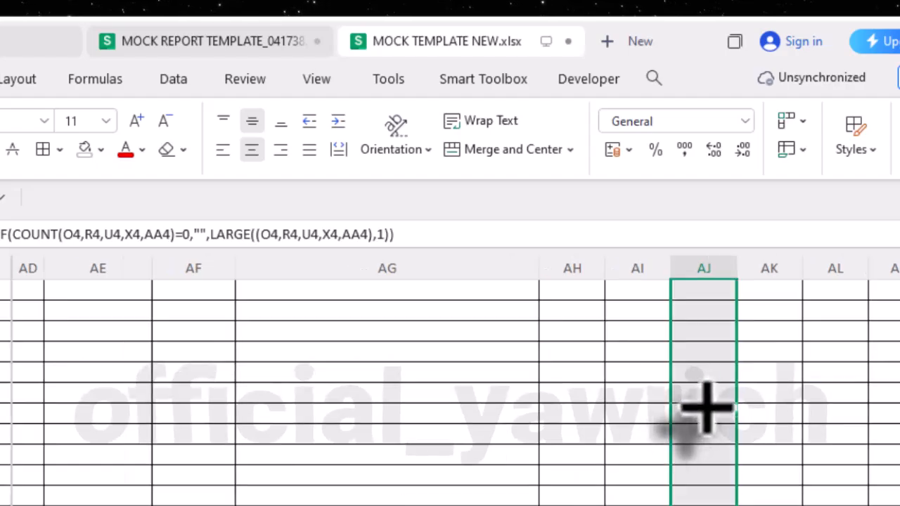
key("Up")
scroll(719, 417, "up", 1)
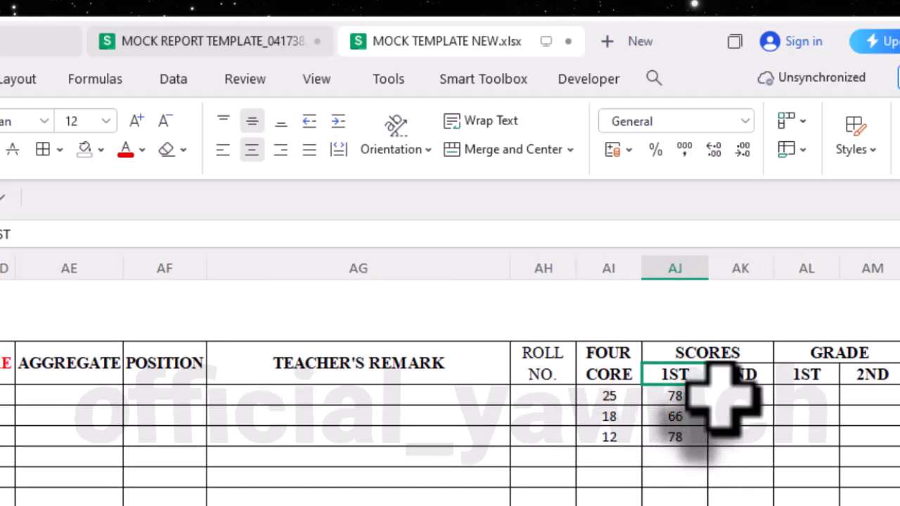
- Select the SCORES 2ND cell AK4, compare the SCORE - SECOND HIGHEST formula with the first-highest one in FORMULAS.docx, and return to the workbook
left_click(722, 397)
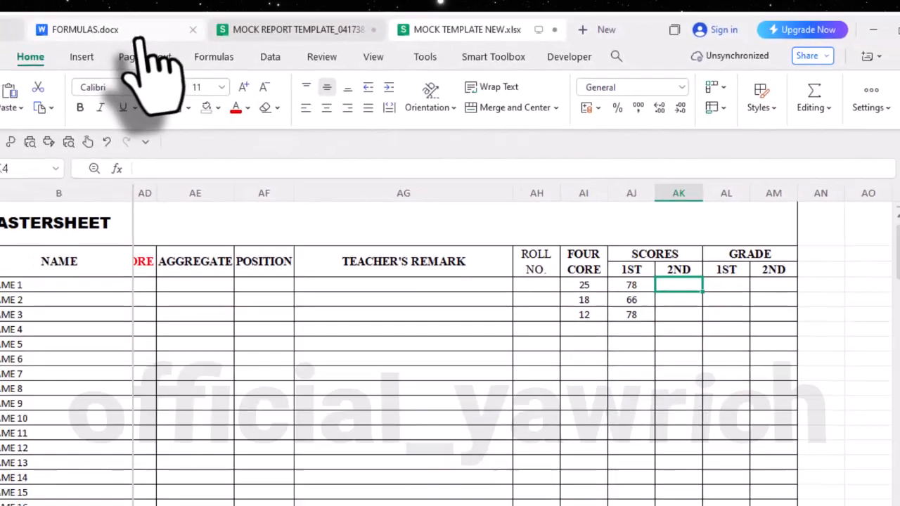
left_click(7, 40)
scroll(413, 502, "down", 5)
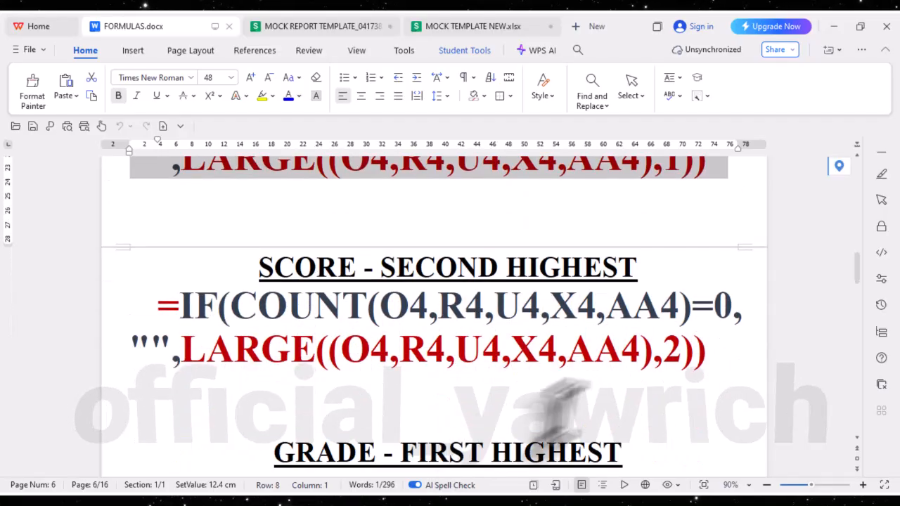
scroll(694, 365, "up", 1)
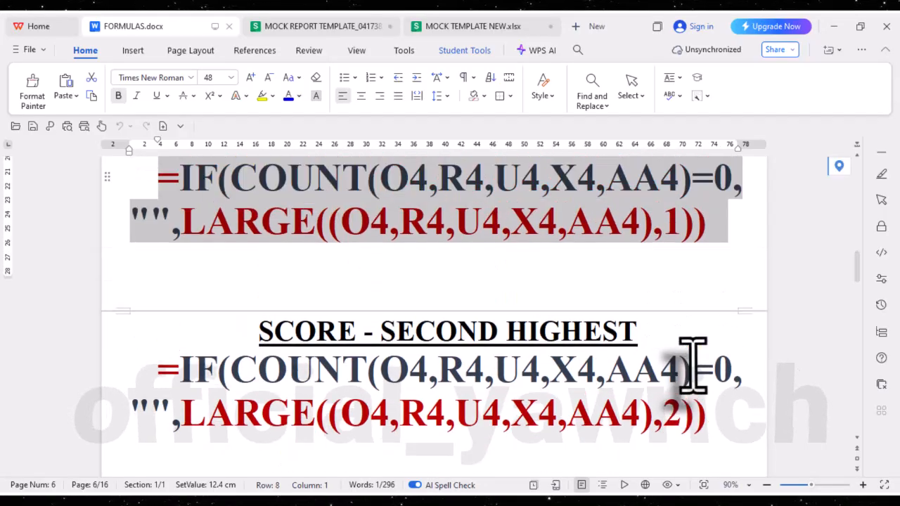
left_click(683, 253)
left_click(439, 28)
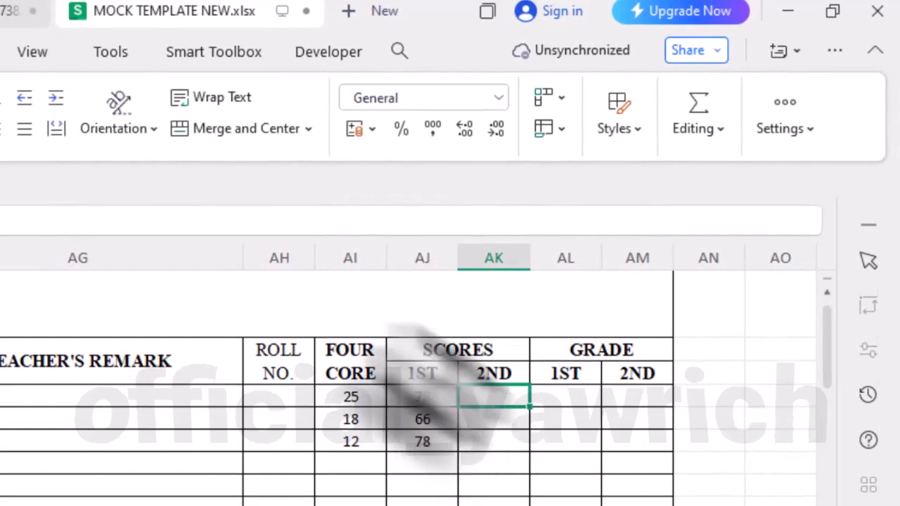
- Enter the copied first-highest score formula in cell AK4 of MOCK TEMPLATE NEW.xlsx, with the LARGE rank changed to 2
left_click(149, 228)
key("ctrl+v")
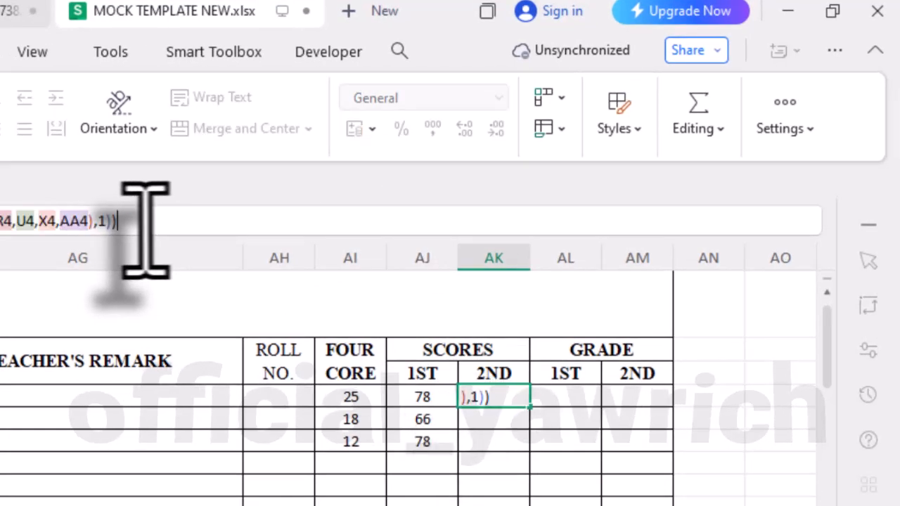
left_click(100, 222)
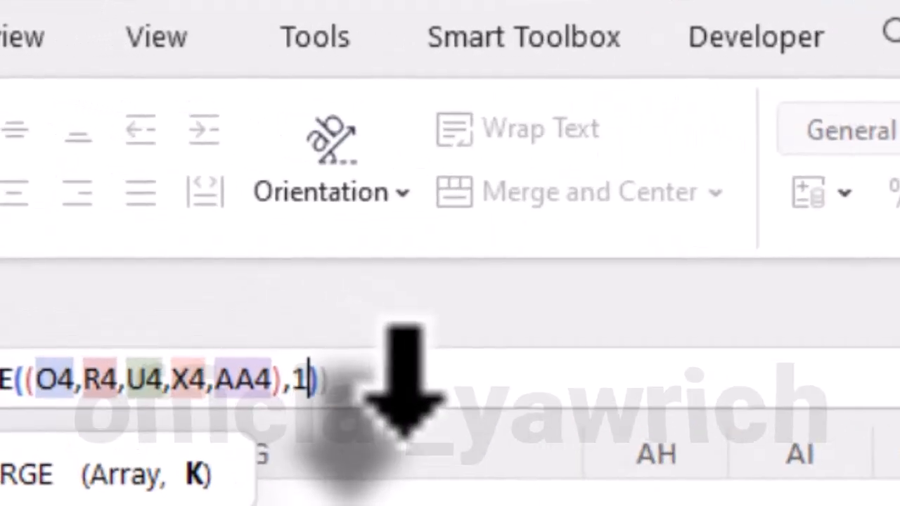
key("BackSpace")
type("2")
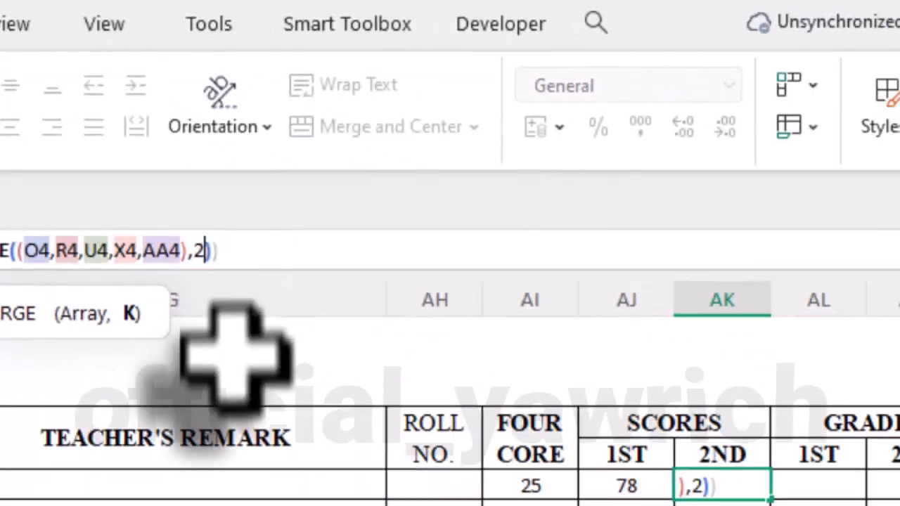
key("Return")
- Center cell AK4 horizontally and fill its formula down the SCORES 2ND column
left_click(492, 334)
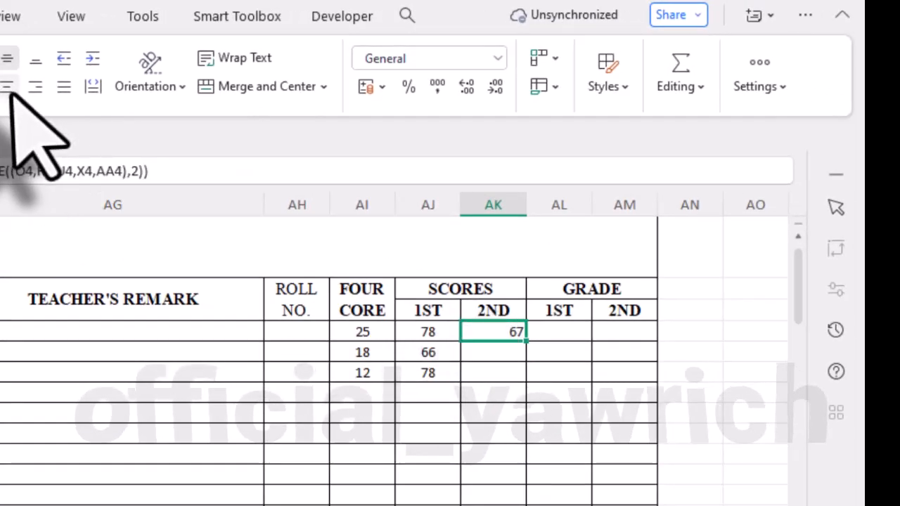
double_click(526, 343)
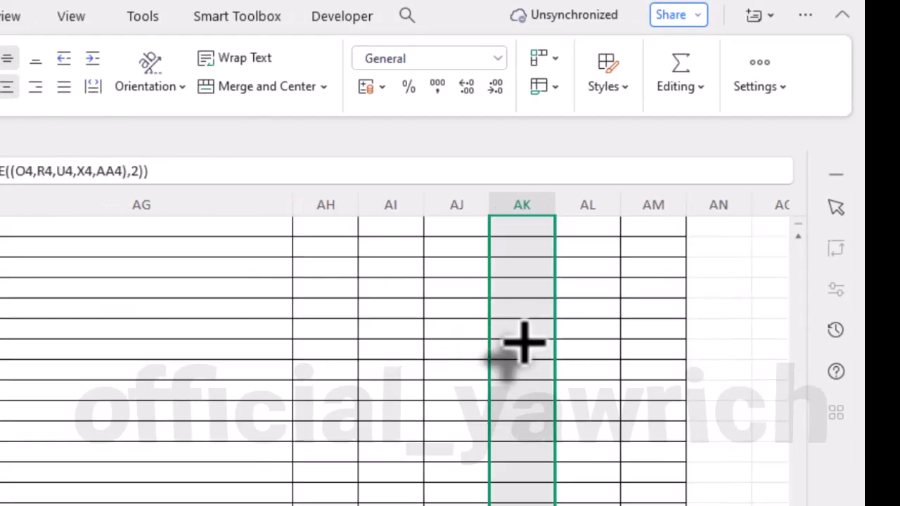
key("ctrl+Up")
scroll(541, 387, "up", 2)
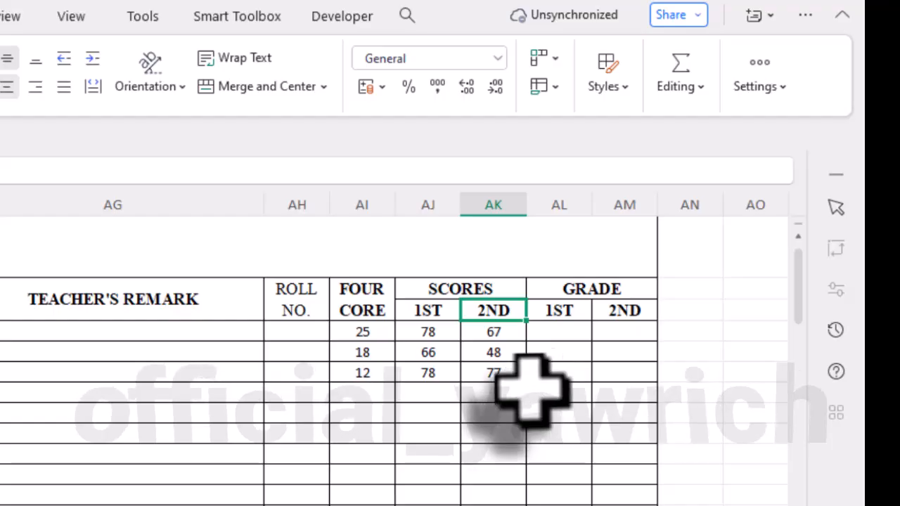
- Select the GRADE 1ST cell AL4 and copy the GRADE - FIRST HIGHEST formula from FORMULAS.docx
left_click(558, 332)
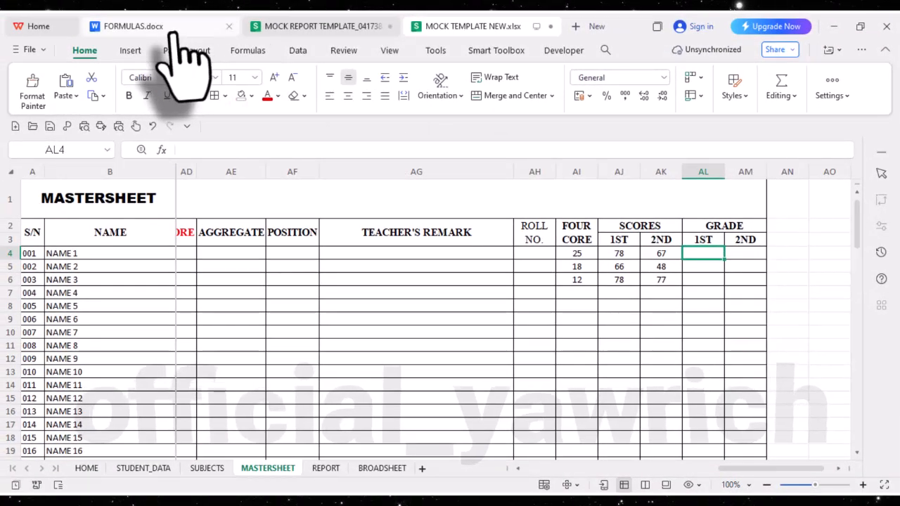
left_click(172, 32)
scroll(532, 382, "down", 5)
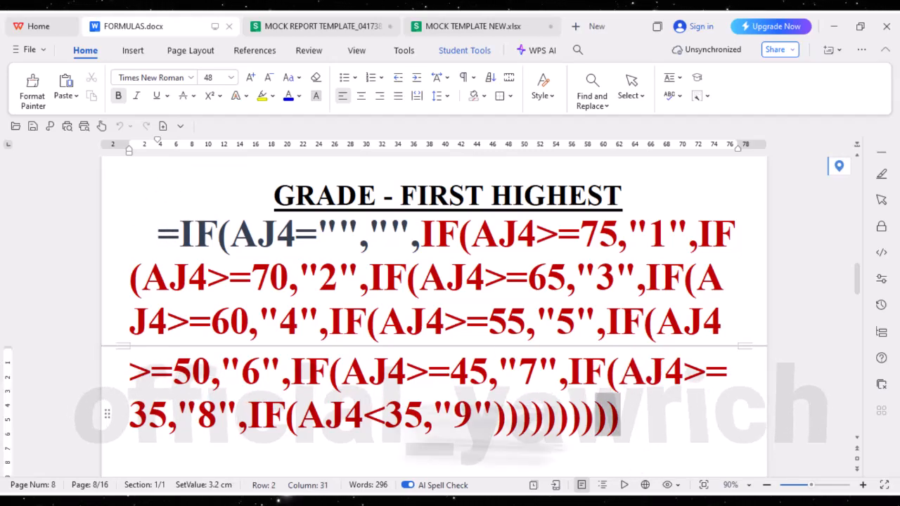
left_click_drag(618, 422, 120, 246)
key("ctrl+c")
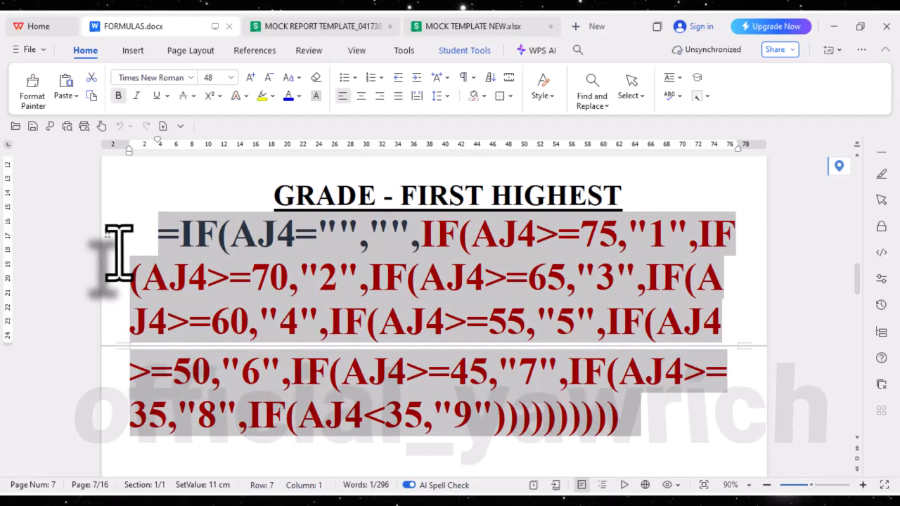
- Enter the copied AJ4 grading formula in cell AL4 of MOCK TEMPLATE NEW.xlsx, centered, and fill it down the GRADE 1ST column
left_click(452, 31)
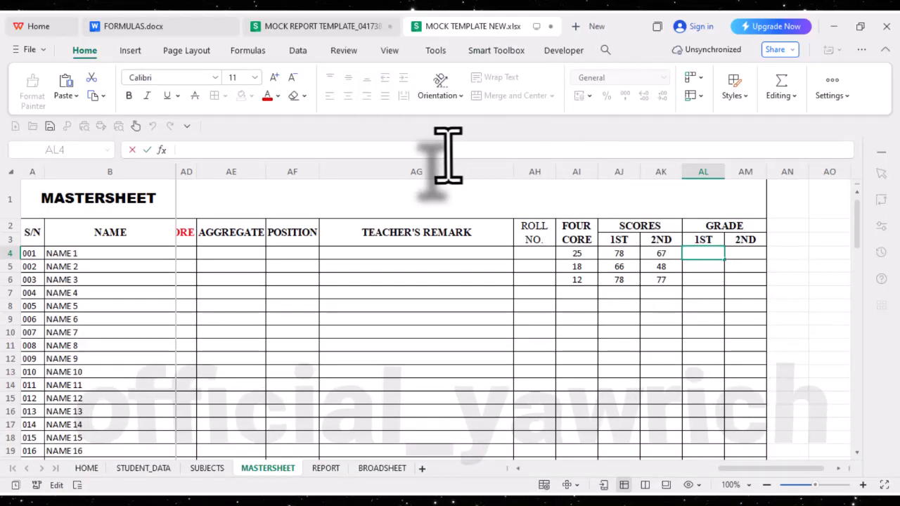
key("ctrl+v")
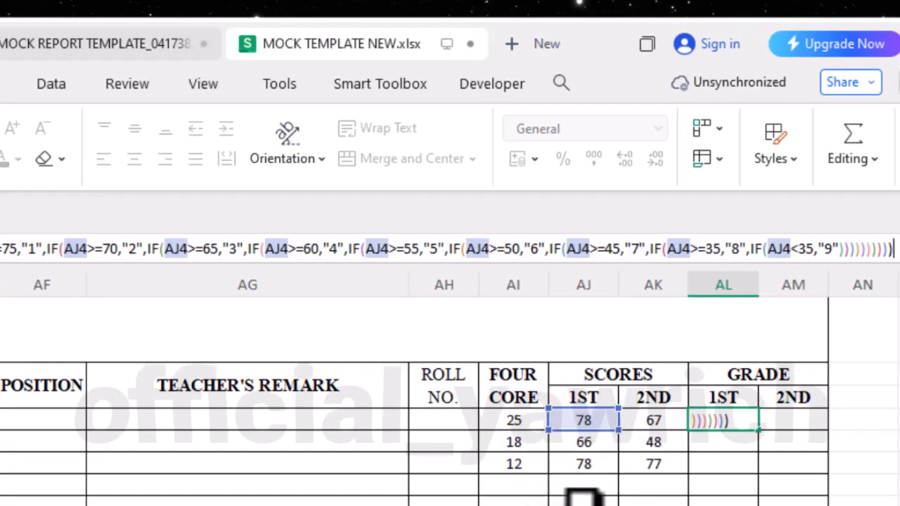
key("Return")
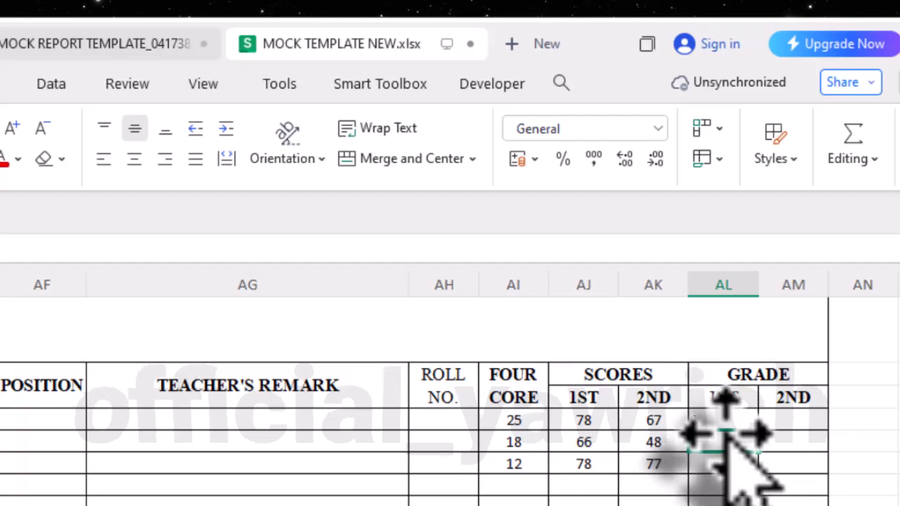
left_click(134, 158)
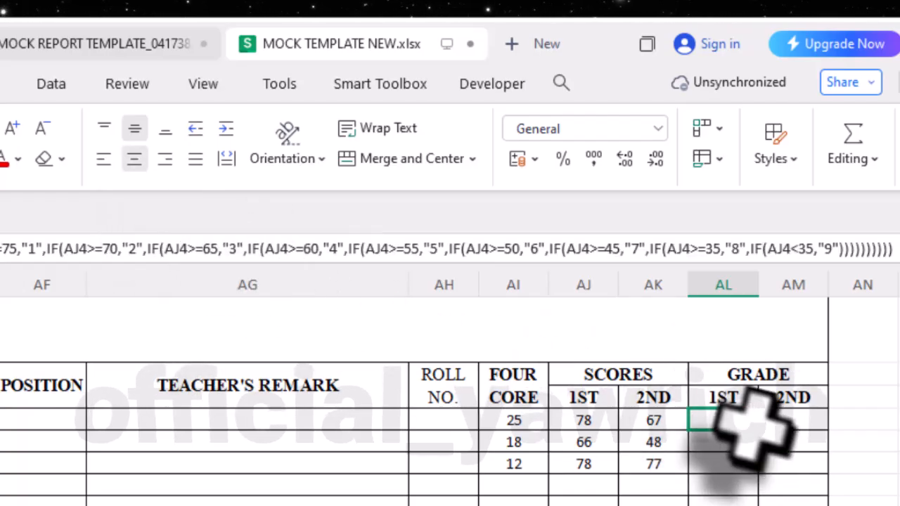
double_click(759, 426)
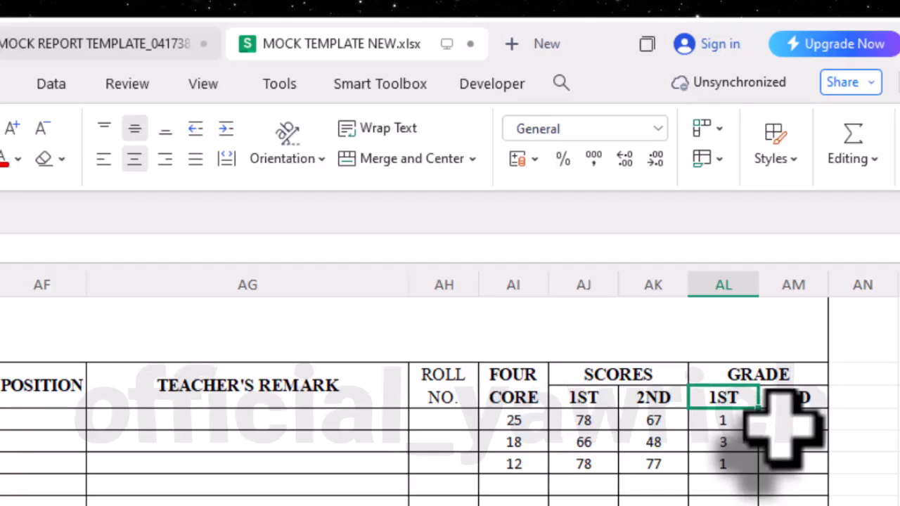
- Select the GRADE 2ND cell AM4 and copy the GRADE - SECOND HIGHEST formula from FORMULAS.docx
left_click(780, 422)
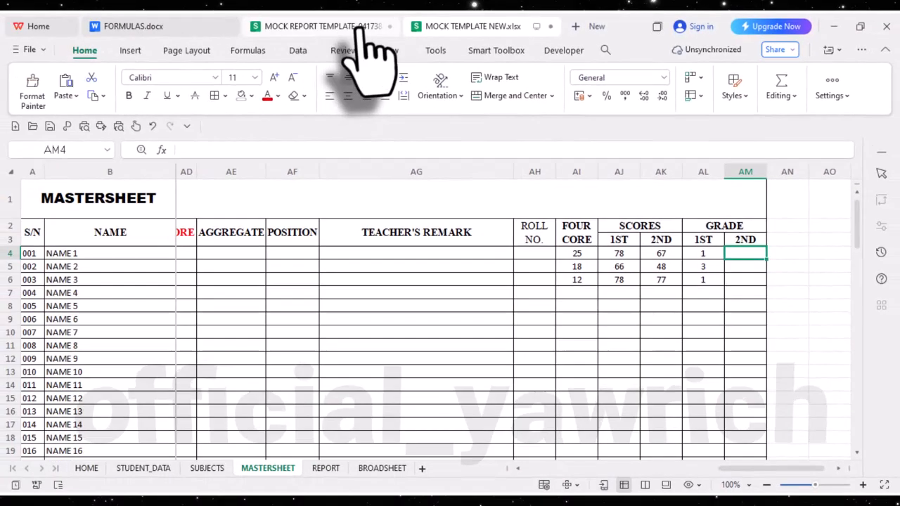
left_click(133, 26)
scroll(544, 390, "down", 5)
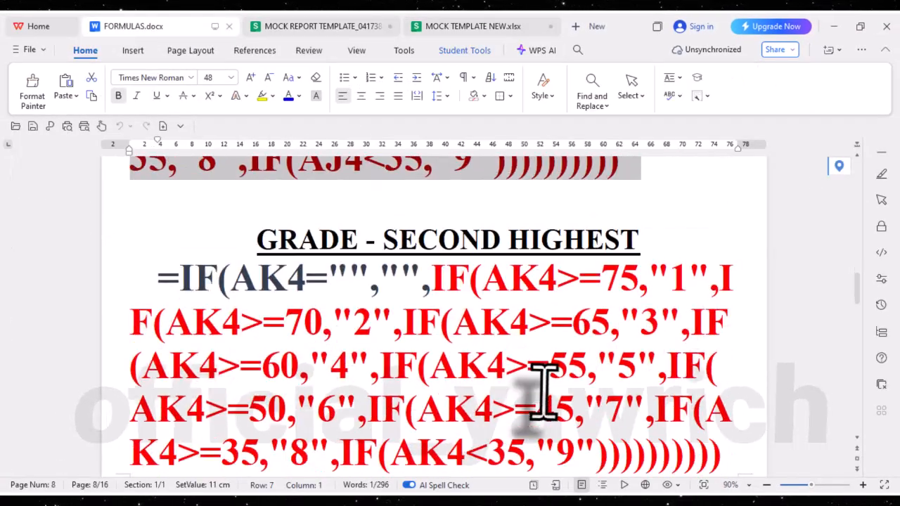
scroll(544, 390, "up", 3)
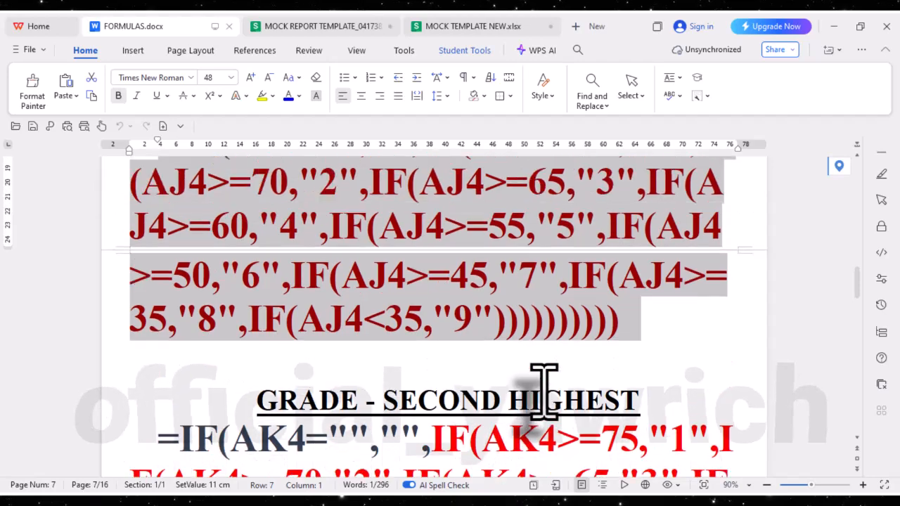
scroll(544, 390, "down", 4)
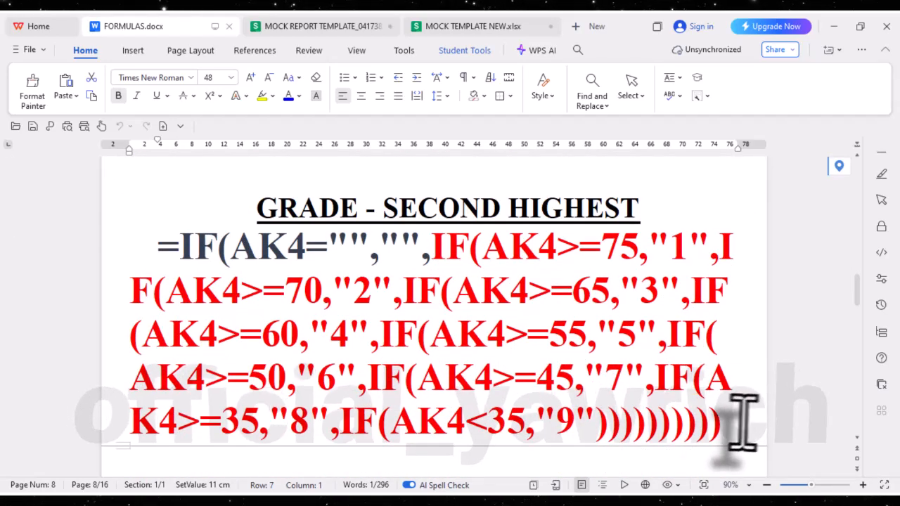
left_click_drag(743, 422, 151, 242)
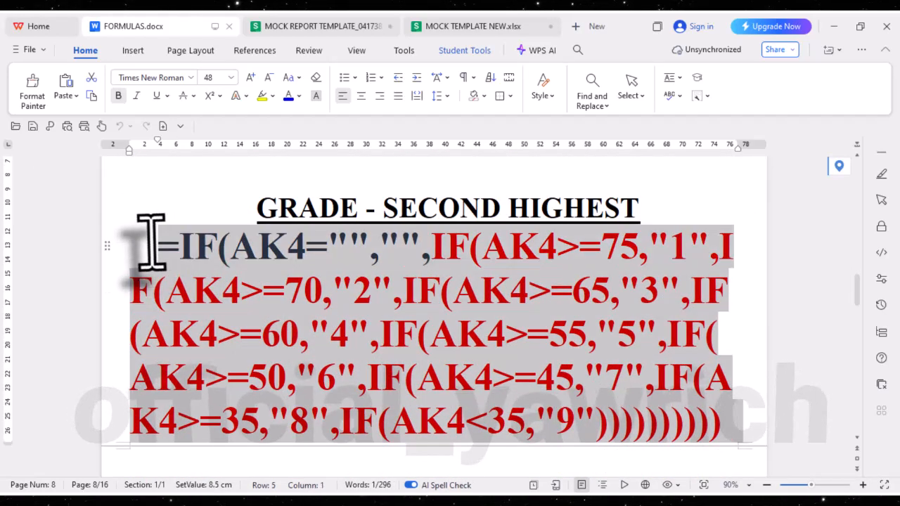
- Enter the second-highest grade formula in cell AM4 of MOCK TEMPLATE NEW.xlsx, grading AK4 from "1" at >=75 to "9" at <35
left_click(464, 28)
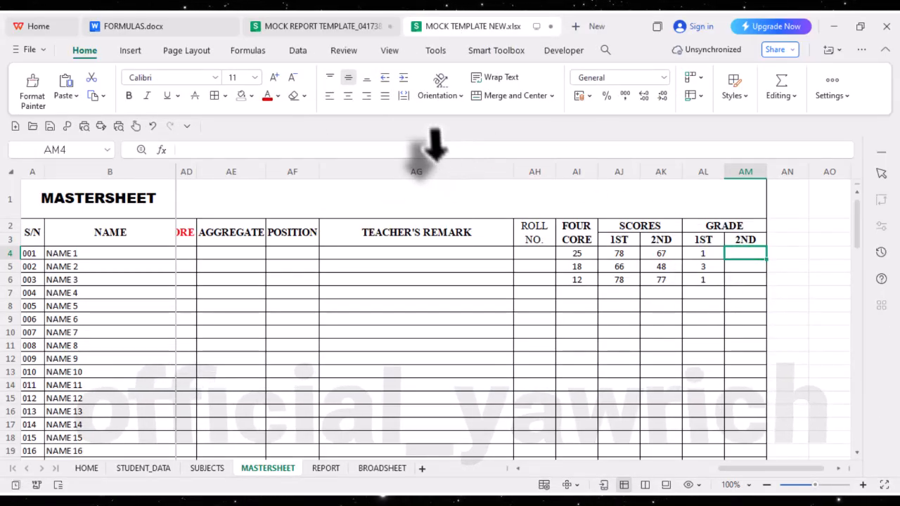
left_click(433, 151)
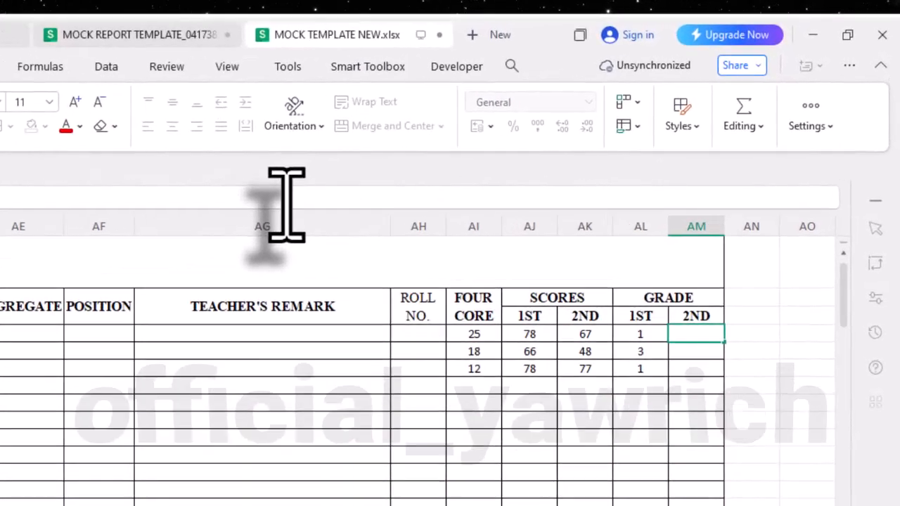
type("=IF(AK4>=75,\"1\",IF(AK4>=70,\"2\",IF(AK4>=65,\"3\",IF(AK4>=60,\"4\",IF(AK4>=55,\"5\",IF(AK4>=50,\"6\",IF(AK4>=45,\"7\",IF(AK4>=35,\"8\",IF(AK4<35,\"9\")))))))))")
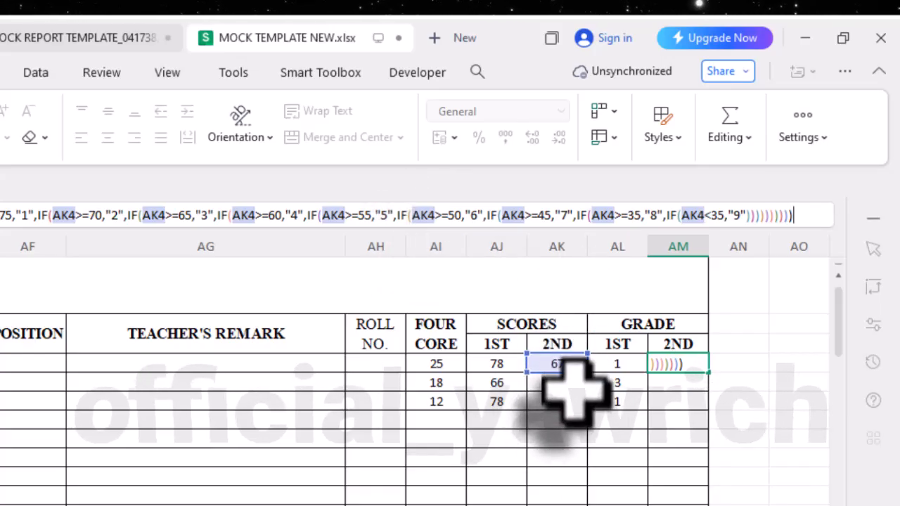
key("Return")
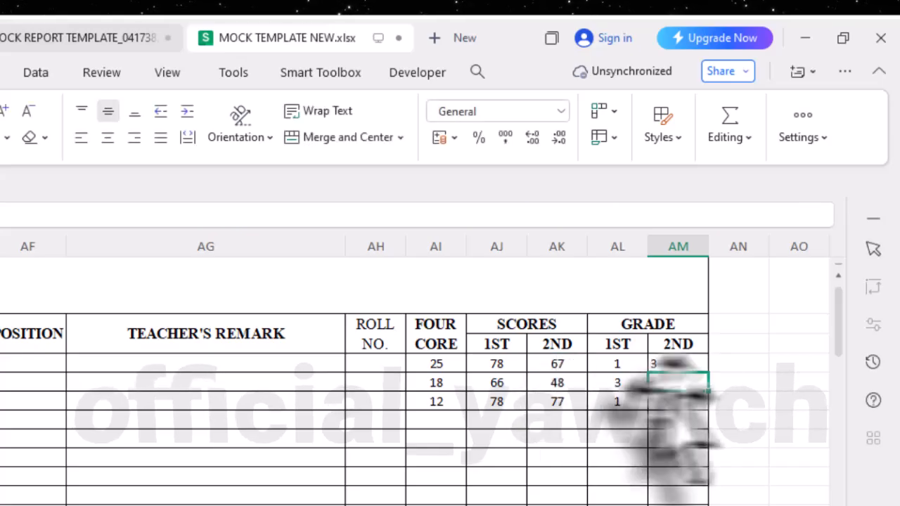
- Center cell AM4 horizontally and fill its formula down the GRADE 2ND column
left_click(109, 138)
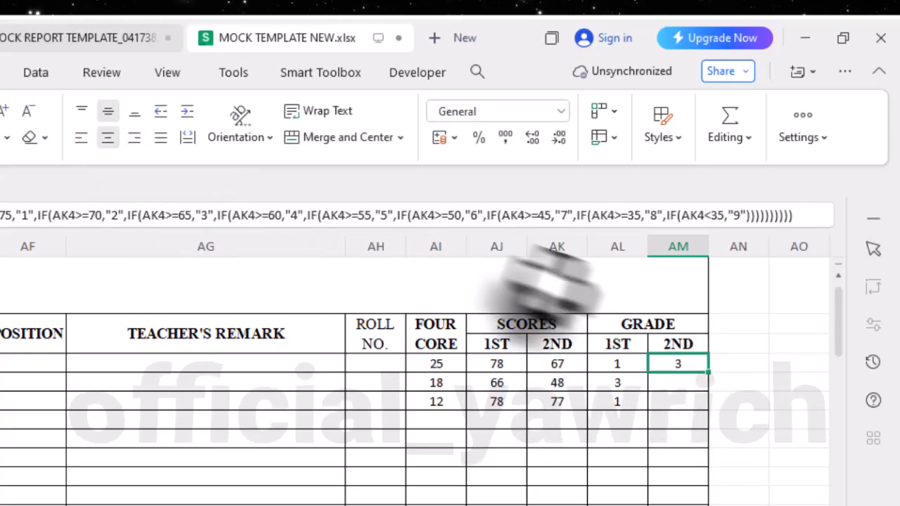
double_click(708, 373)
key("Up")
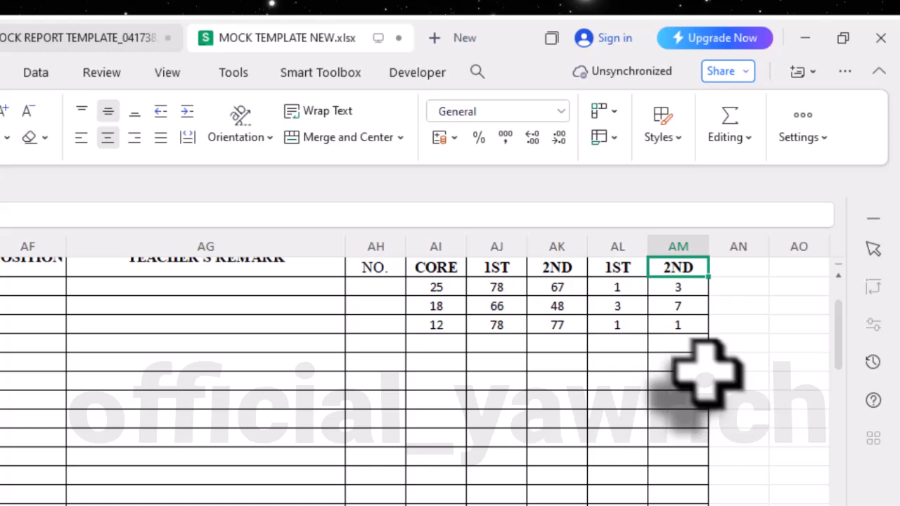
- Examine the grading formulas in cells AL4 and AM4 and the score cells they refer to, without changing them
left_click(632, 293)
scroll(658, 375, "up", 1)
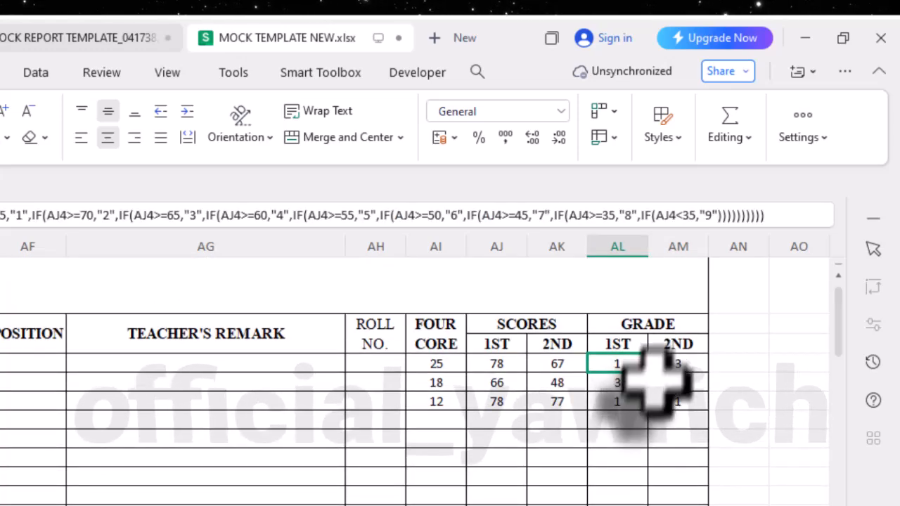
left_click(713, 215)
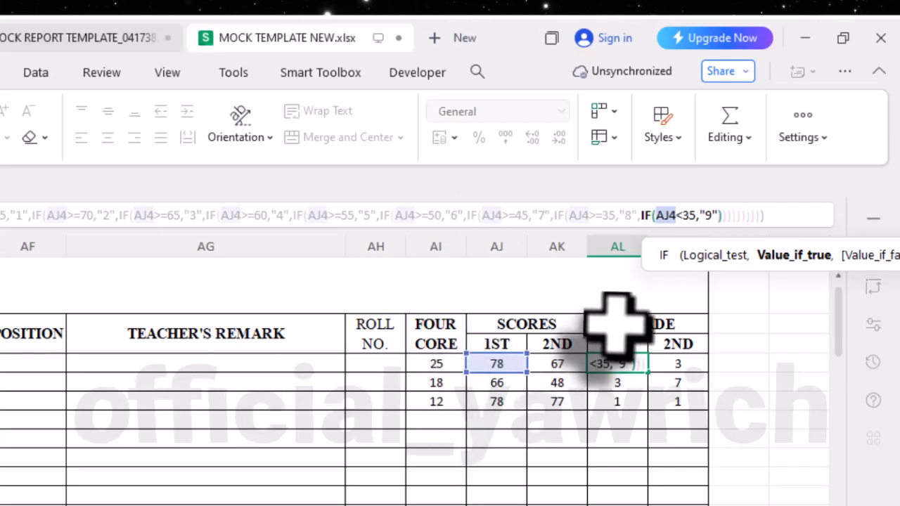
key("Return")
left_click(668, 366)
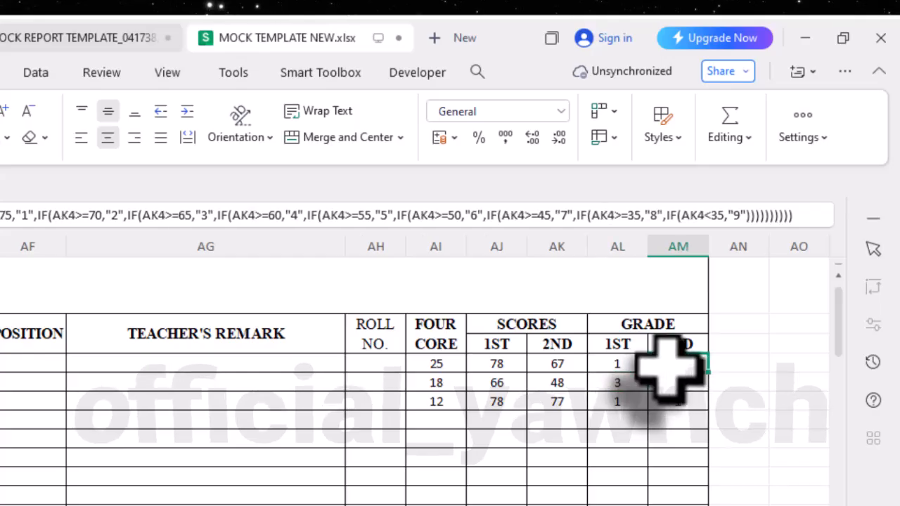
left_click(594, 216)
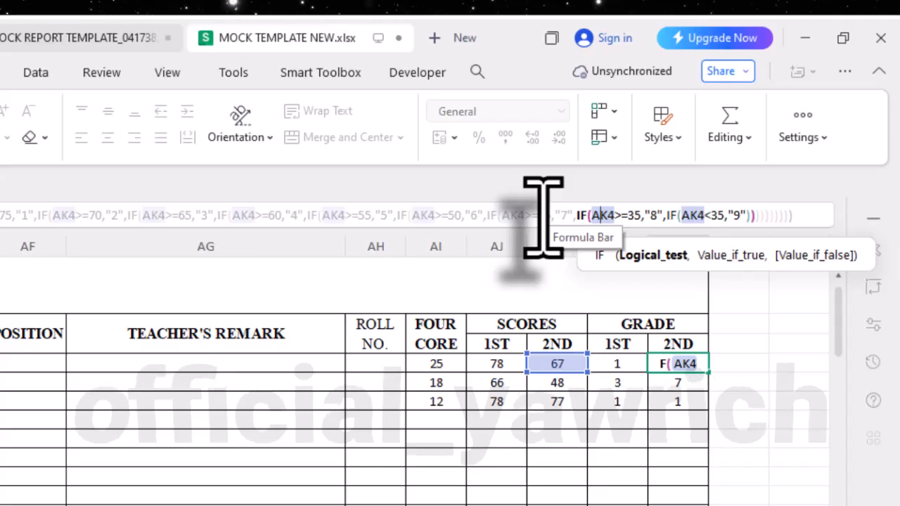
key("Return")
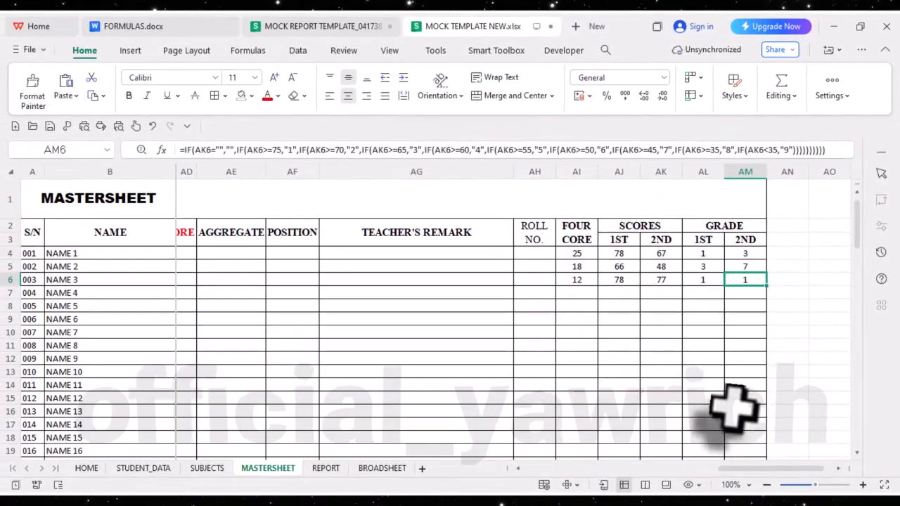
- Locate the RAW SCORE section in FORMULAS.docx and select the RAW SCORE cell AD4 in the MASTERSHEET of MOCK TEMPLATE NEW.xlsx
mouse_move(759, 469)
left_mouse_down()
mouse_move(721, 465)
mouse_move(764, 462)
left_mouse_up()
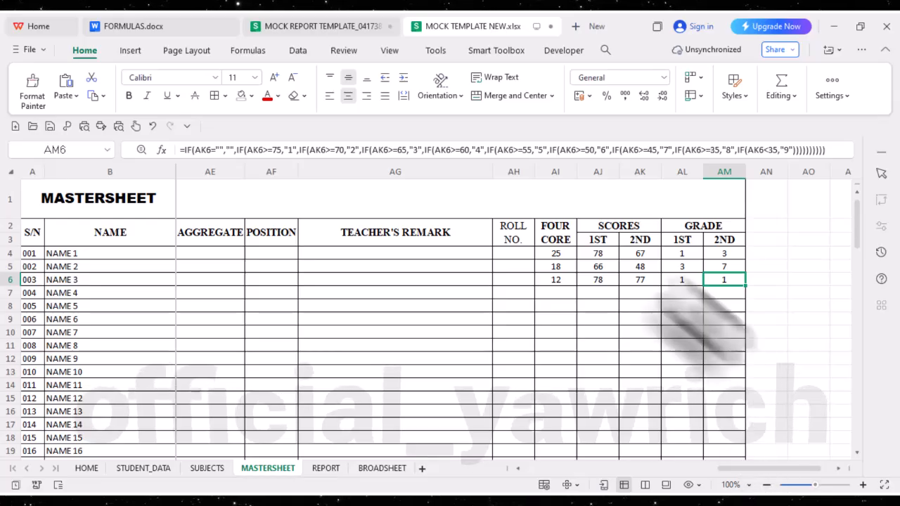
left_click(188, 27)
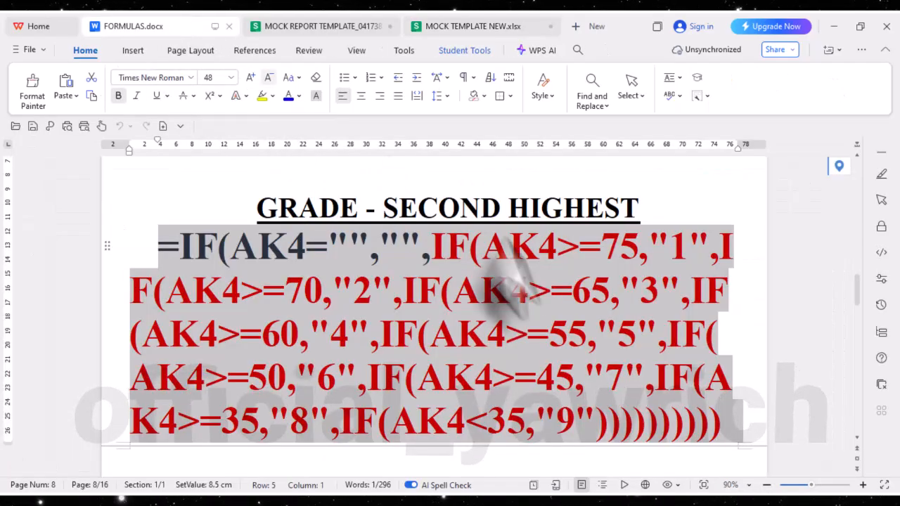
scroll(527, 298, "down", 5)
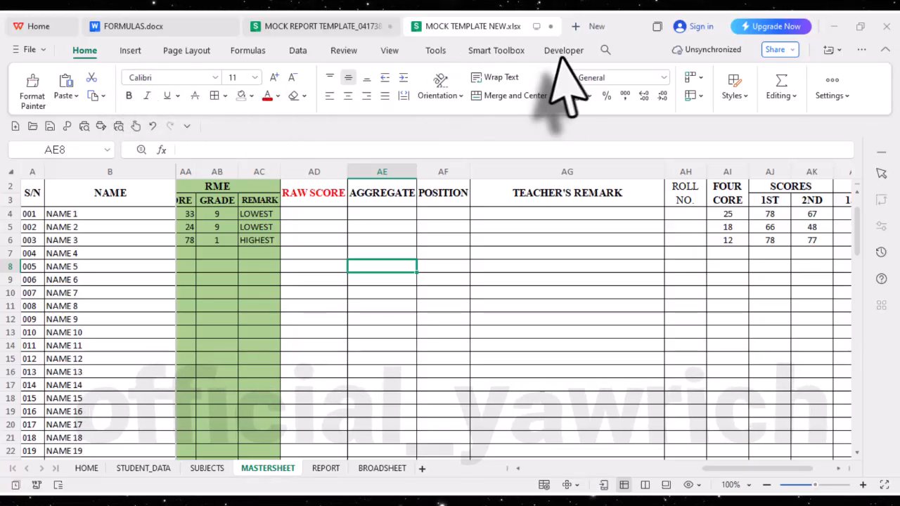
left_click(311, 217)
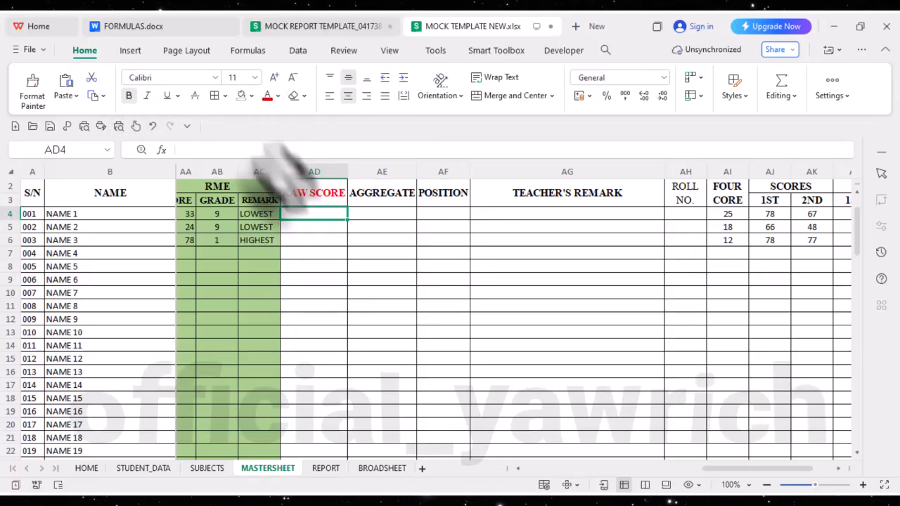
- Examine the RAW SCORE formula in FORMULAS.docx and compare its cell references with the subject score columns in the MASTERSHEET
left_click(160, 27)
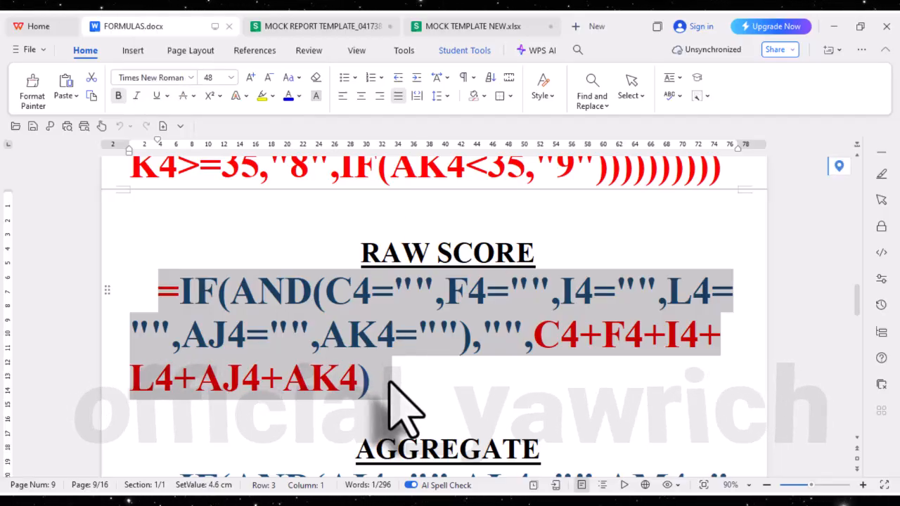
left_click(340, 383)
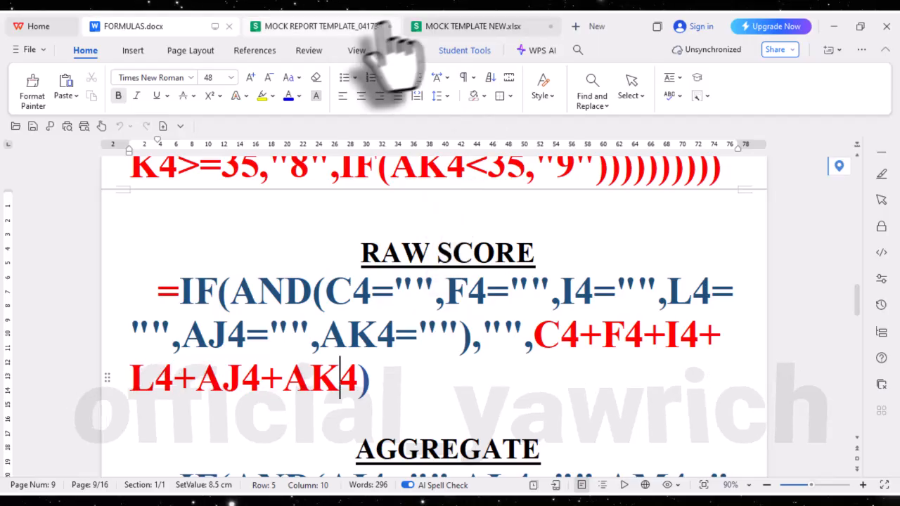
left_click(436, 27)
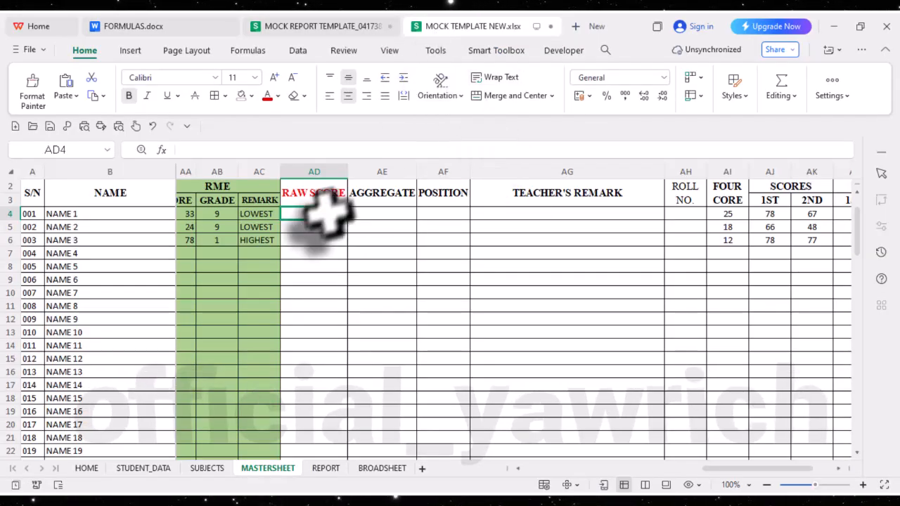
left_click_drag(726, 472, 549, 473)
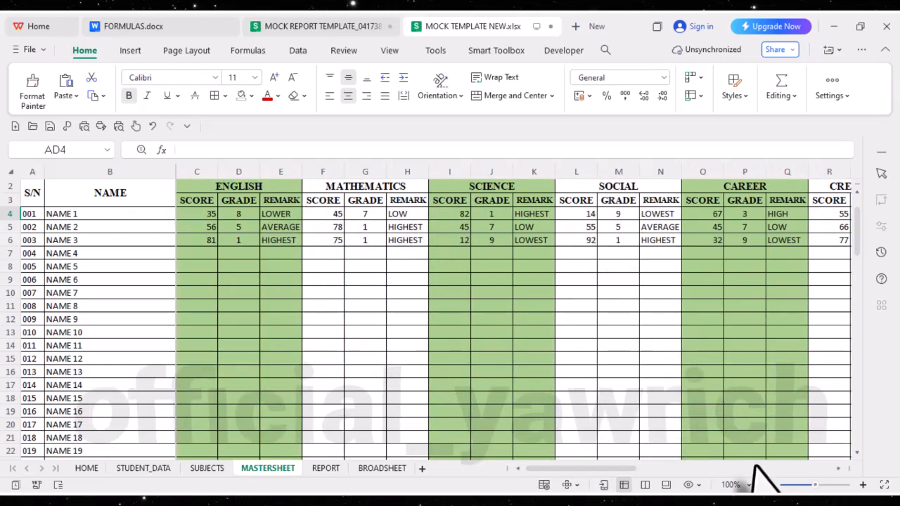
left_click_drag(623, 471, 823, 470)
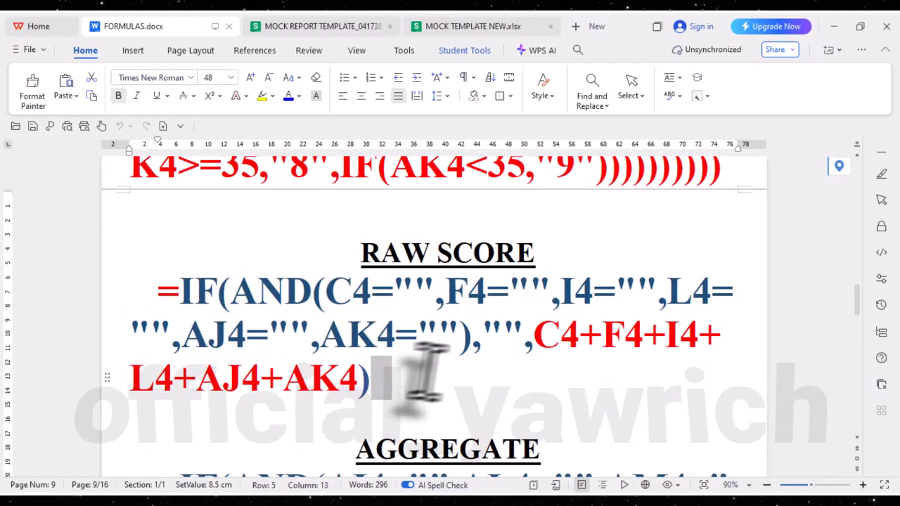
left_click_drag(425, 373, 512, 352)
left_click(535, 338)
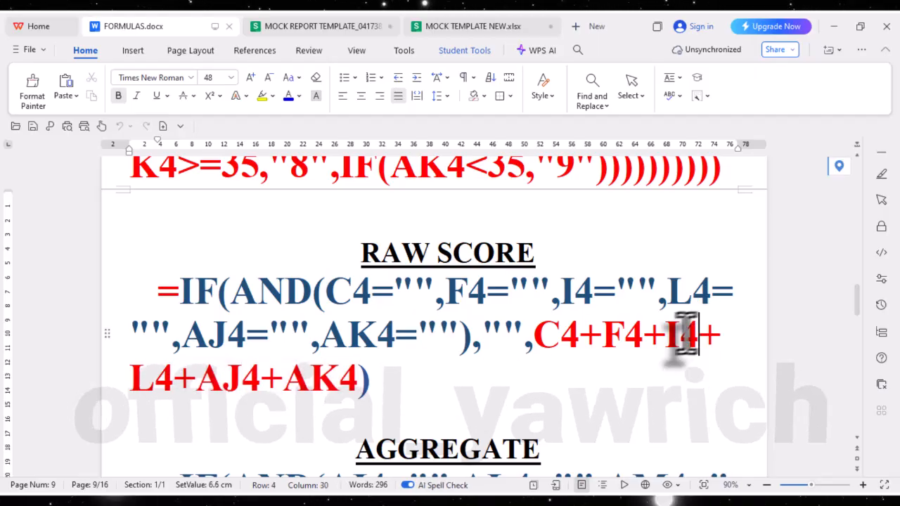
left_click_drag(701, 336, 601, 339)
left_click_drag(532, 337, 98, 291)
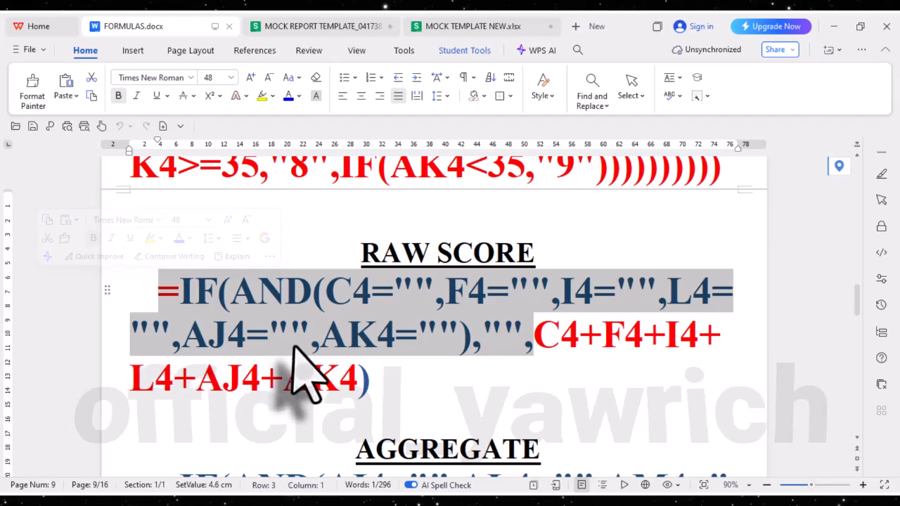
- Copy the RAW SCORE formula from FORMULAS.docx into cell AD4 of MOCK TEMPLATE NEW.xlsx, adding C4, F4, I4, L4, AJ4 and AK4 unless all are blank
left_click_drag(380, 380, 105, 299)
key("ctrl+c")
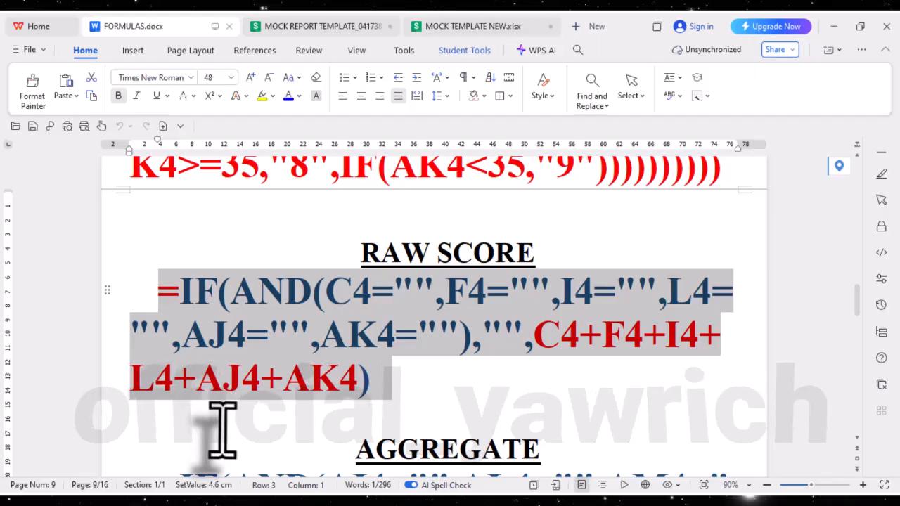
left_click(495, 26)
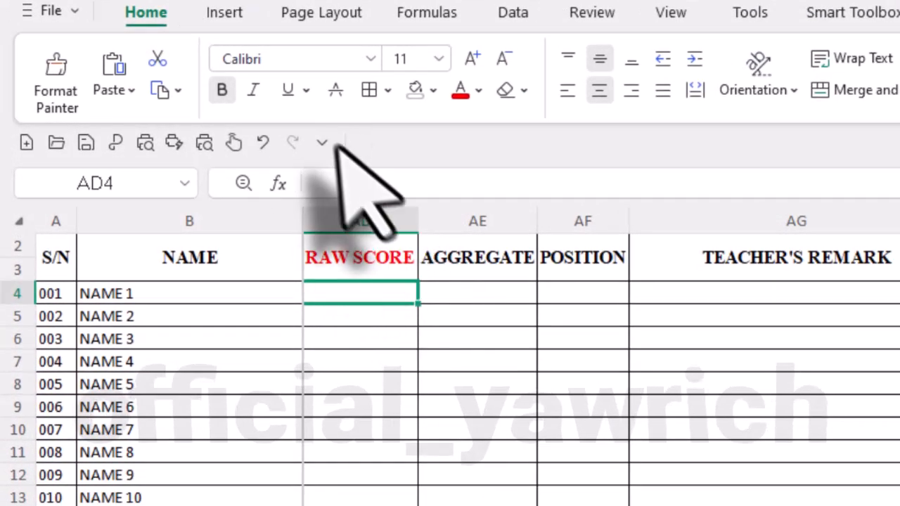
left_click(340, 184)
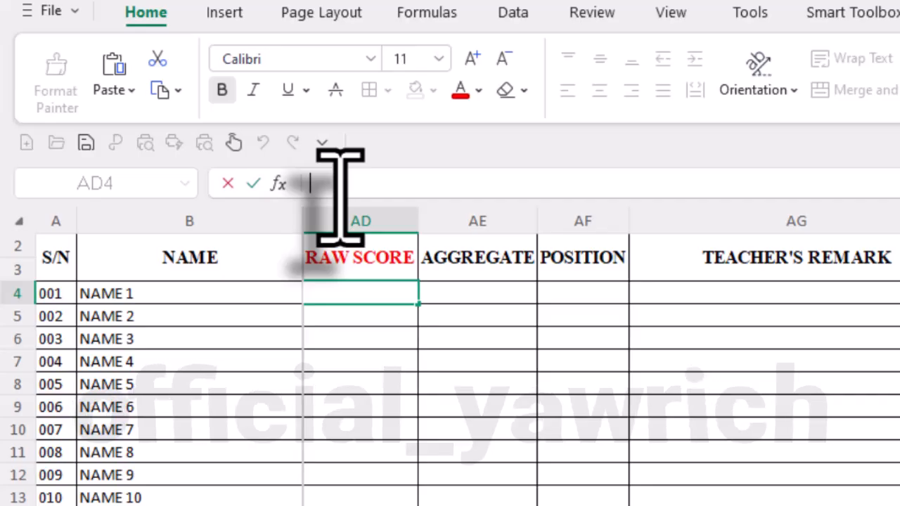
key("ctrl+v")
key("Return")
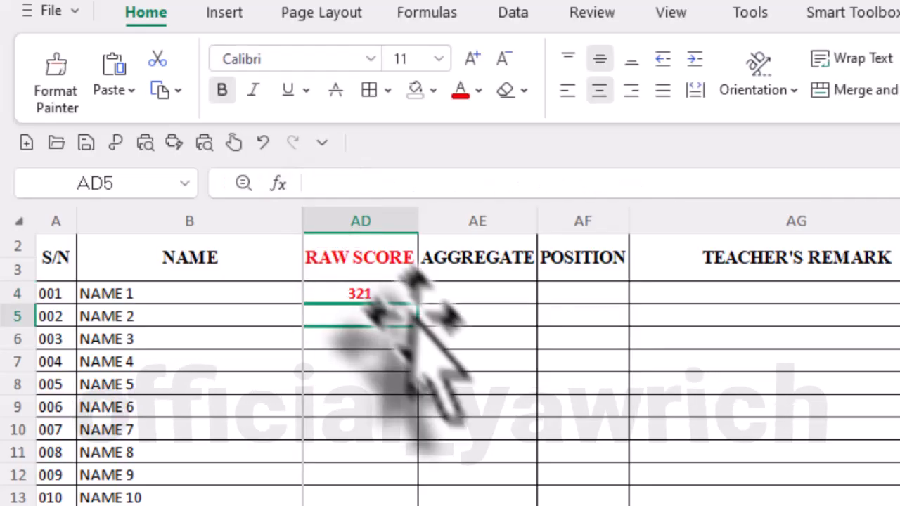
left_click(393, 293)
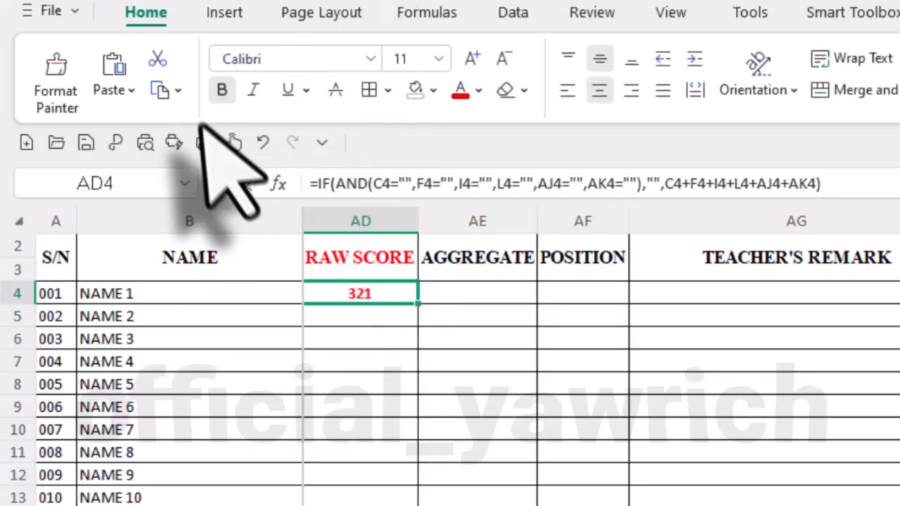
left_click(222, 89)
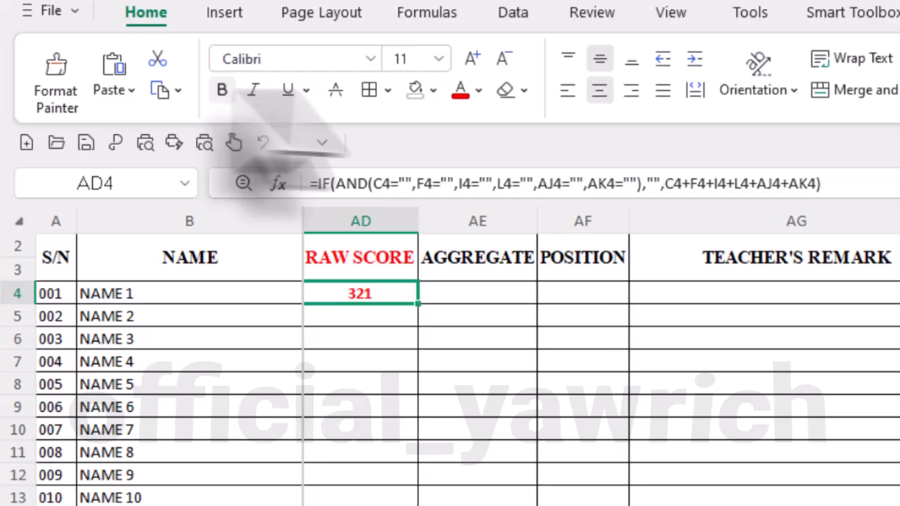
left_click(599, 90)
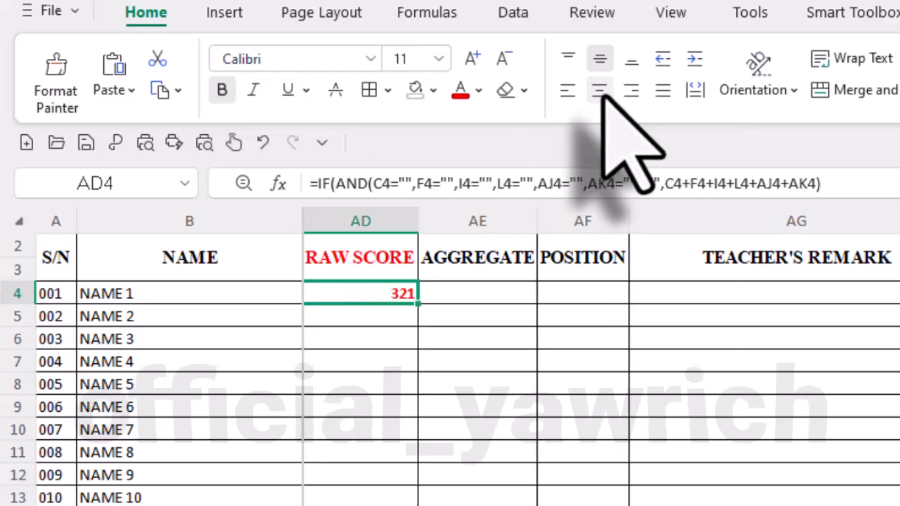
left_click(599, 90)
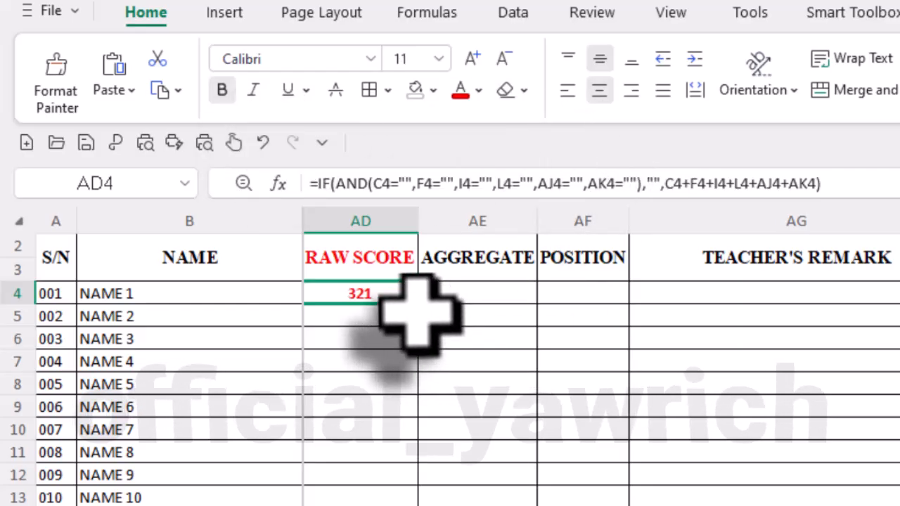
- Fill the formula in cell AD4 down the whole RAW SCORE column
left_click_drag(418, 304, 418, 349)
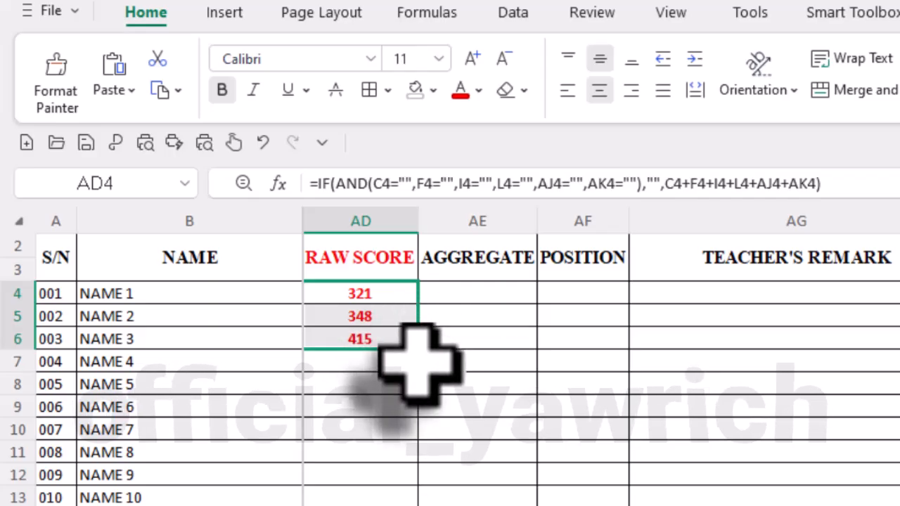
double_click(418, 350)
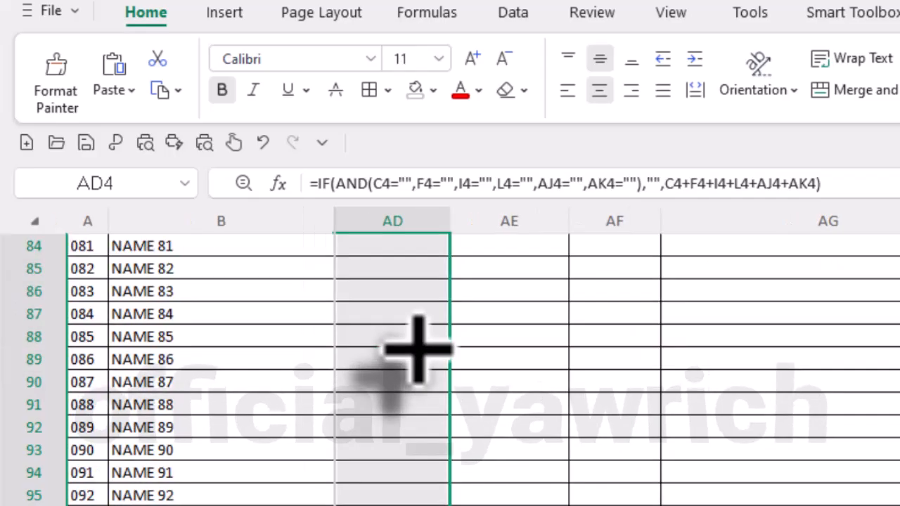
scroll(466, 452, "up", 14)
scroll(469, 454, "up", 14)
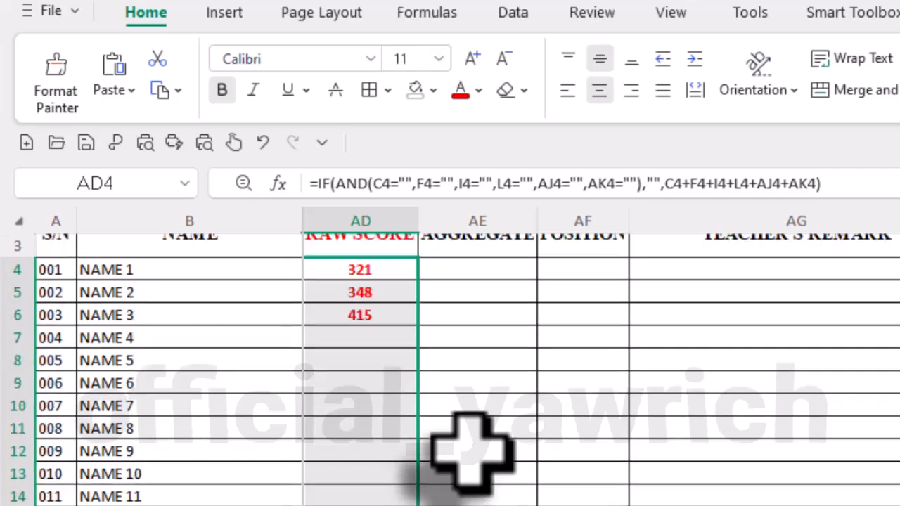
left_click(410, 452)
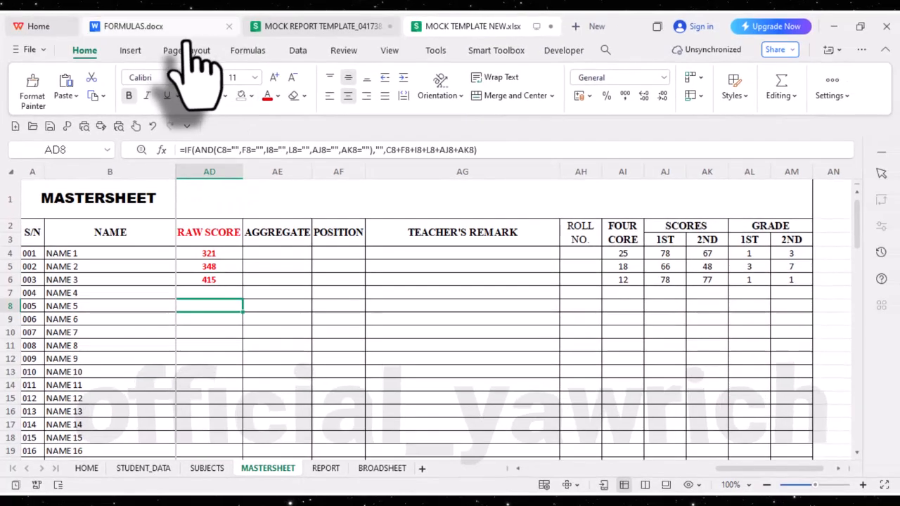
- Examine the AGGREGATE formula in FORMULAS.docx and the cells AI4, AL4 and AM4 that it adds
left_click(173, 30)
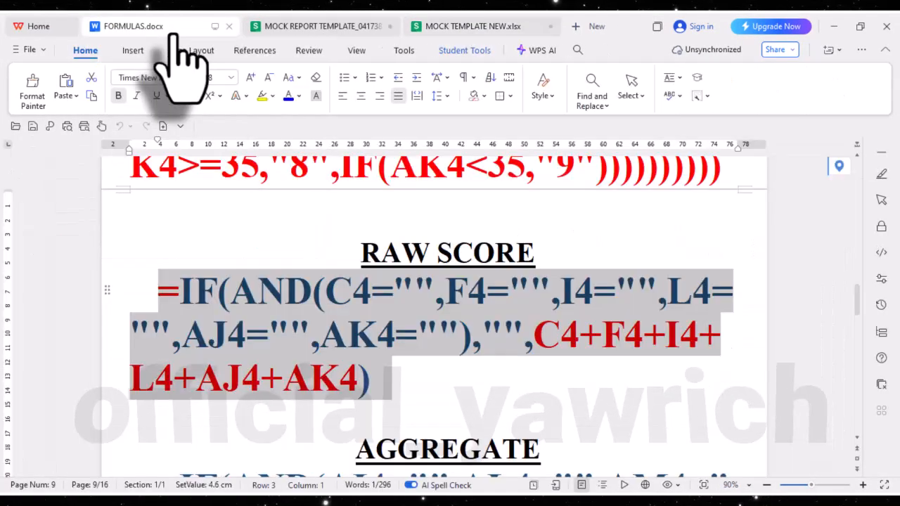
scroll(380, 383, "down", 3)
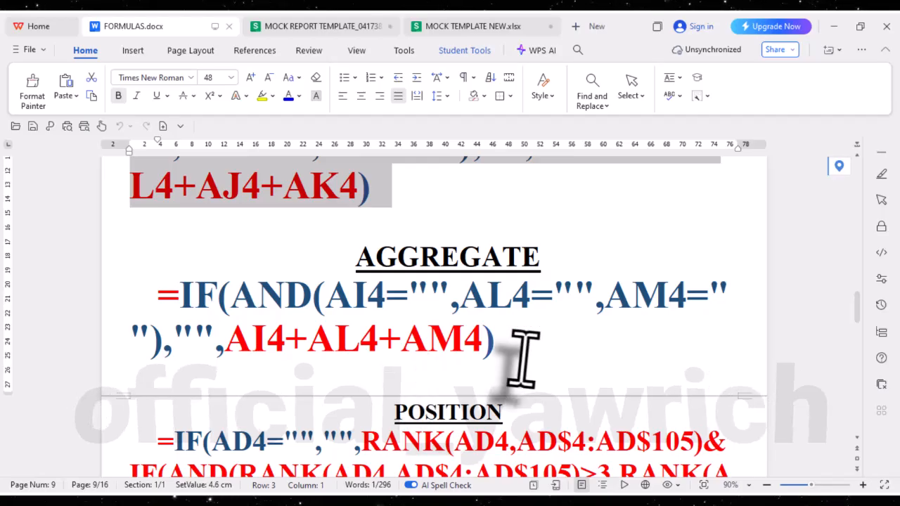
left_click_drag(523, 359, 145, 331)
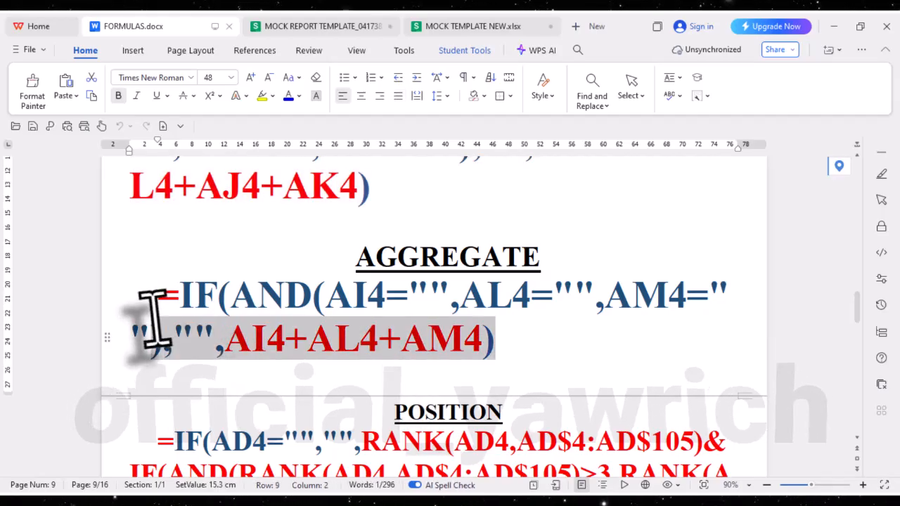
left_click(493, 343)
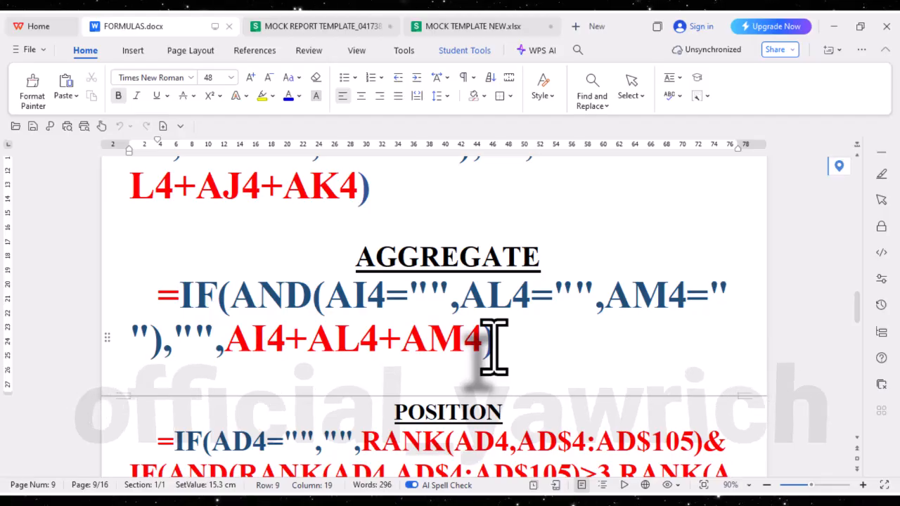
left_click_drag(482, 343, 392, 355)
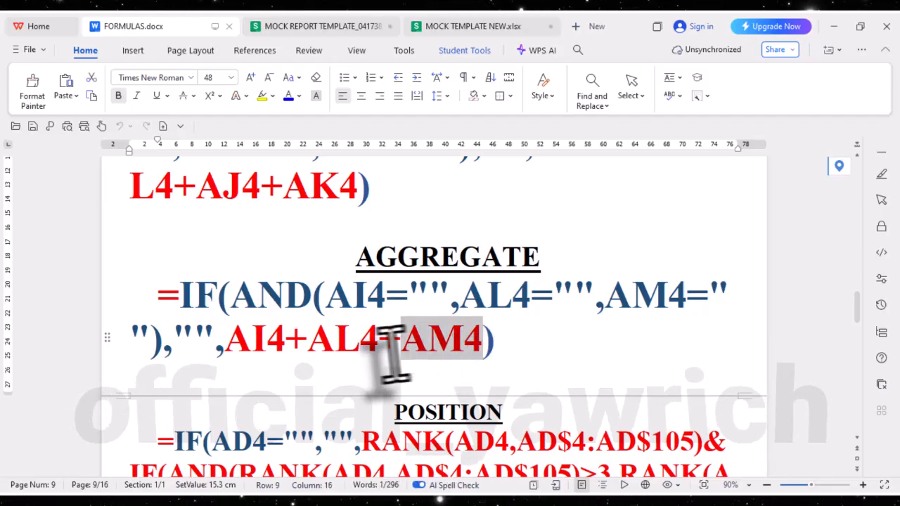
left_click_drag(304, 355, 234, 359)
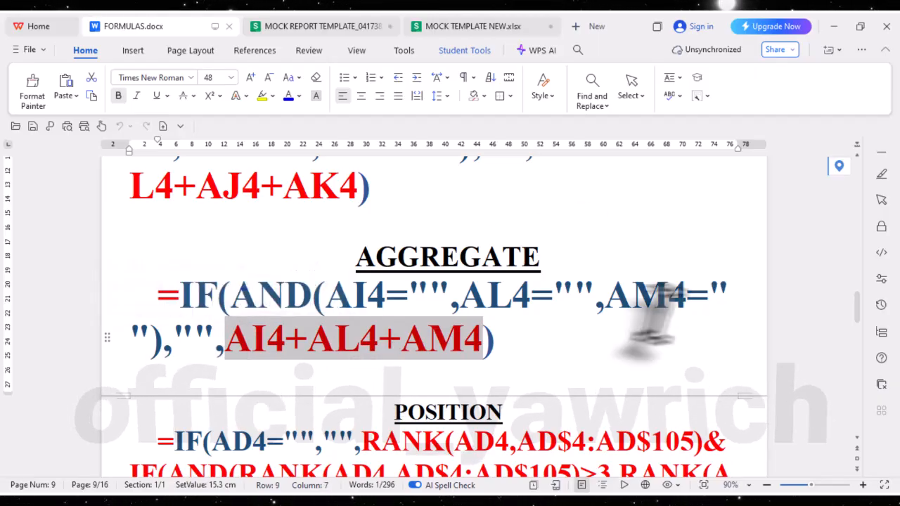
left_click(481, 341)
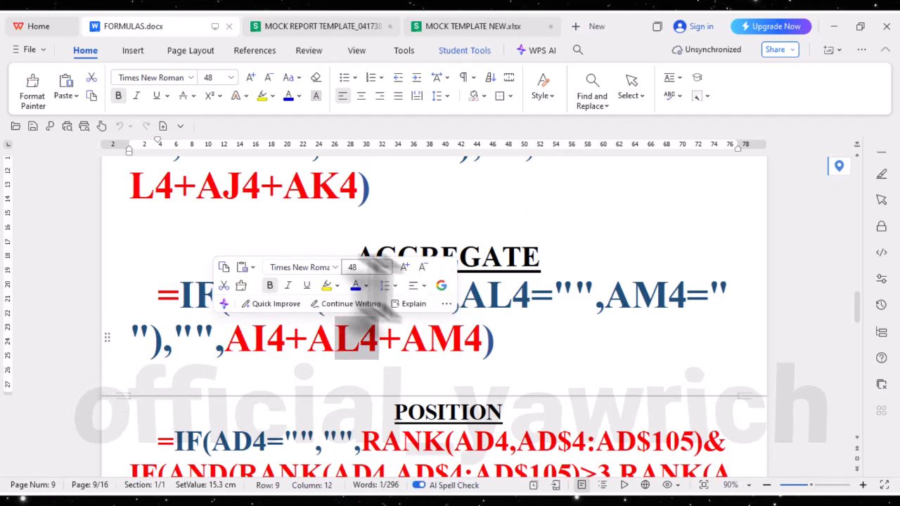
- Copy the AGGREGATE formula from FORMULAS.docx into cell AE4 of MOCK TEMPLATE NEW.xlsx, adding AI4, AL4 and AM4 unless all are blank
left_click_drag(495, 339, 194, 339)
left_click_drag(151, 296, 153, 288)
key("ctrl+c")
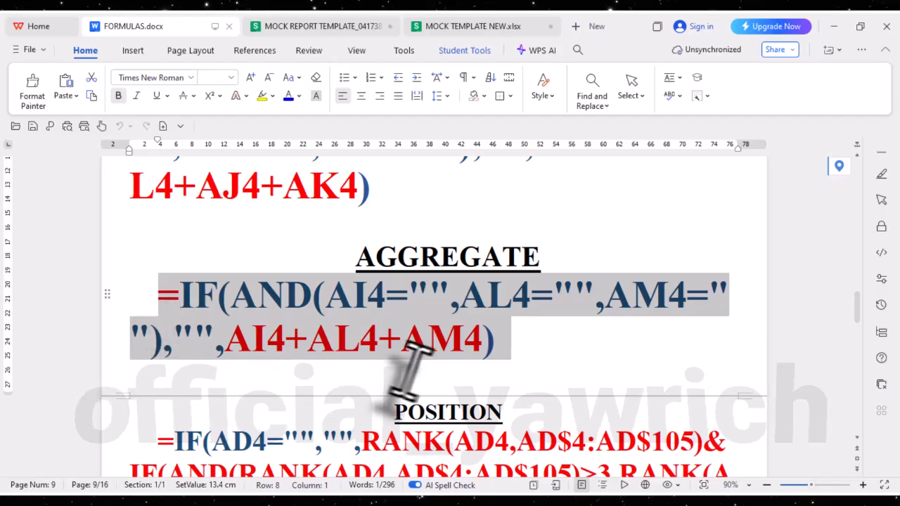
left_click(512, 337)
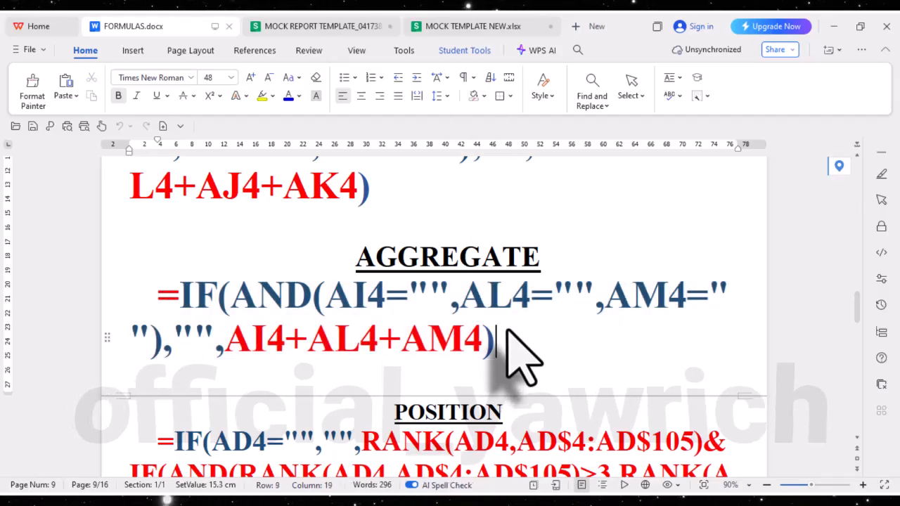
left_click(458, 29)
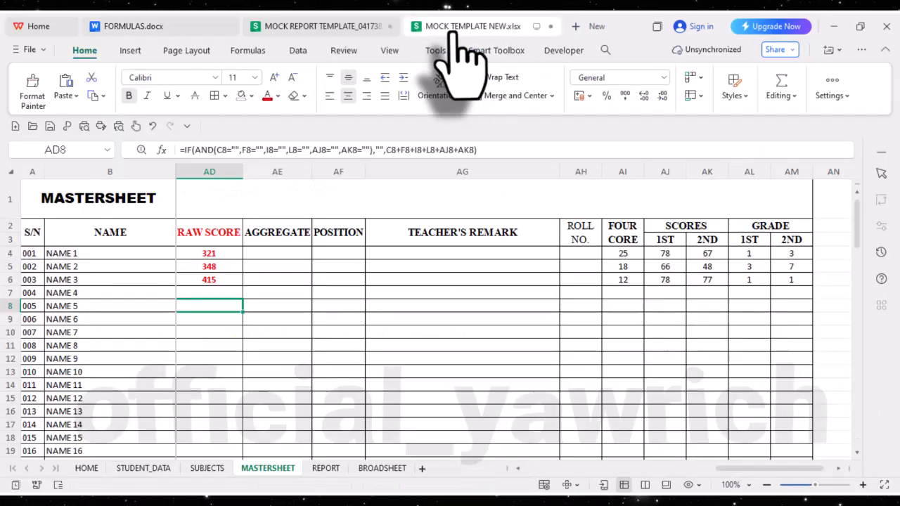
left_click(273, 253)
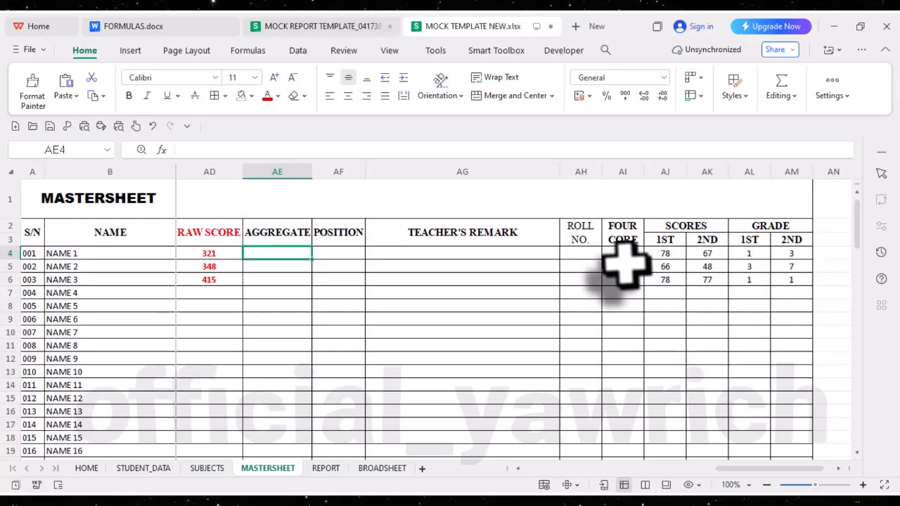
left_click(251, 152)
key("ctrl+v")
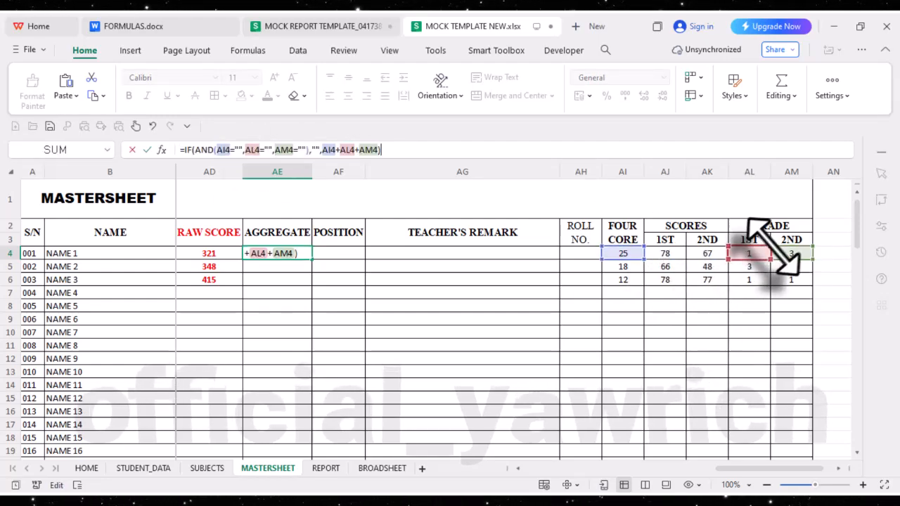
key("Return")
- Make cell AE4 bold and horizontally centred, and fill its formula down the whole AGGREGATE column
left_click(296, 252)
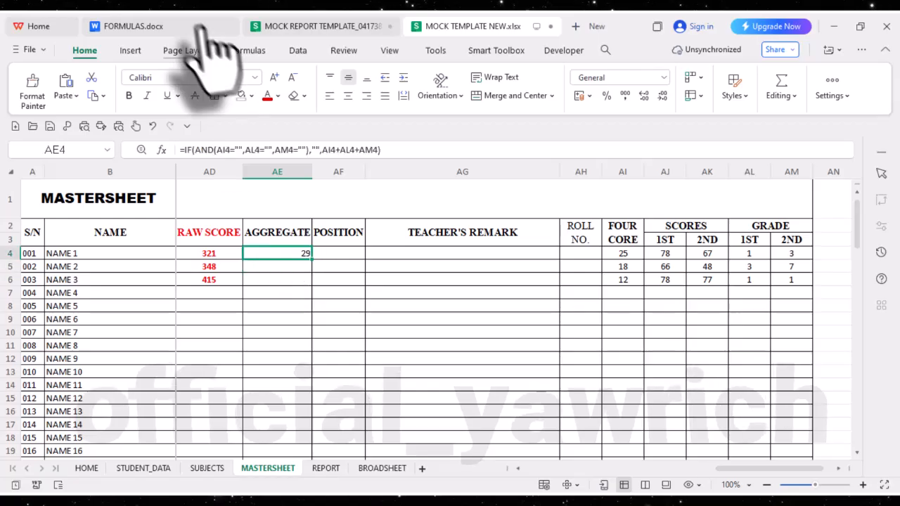
left_click(128, 96)
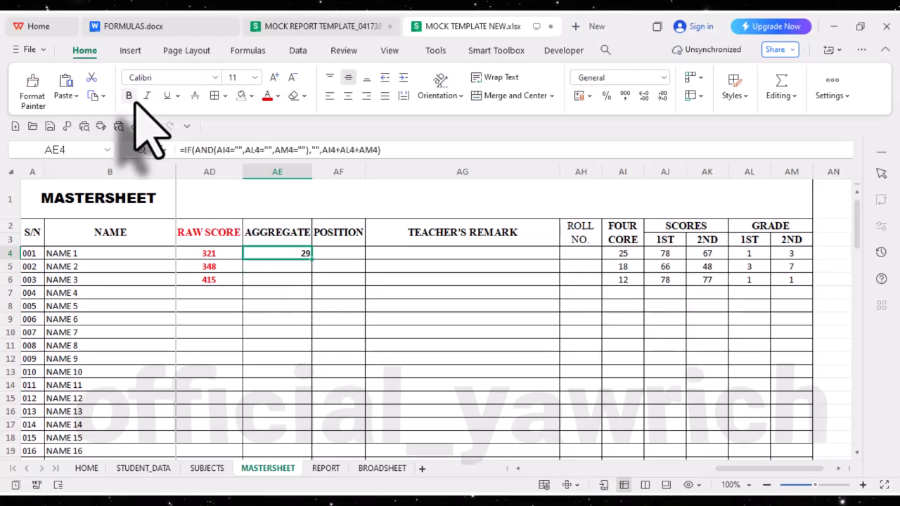
left_click(348, 96)
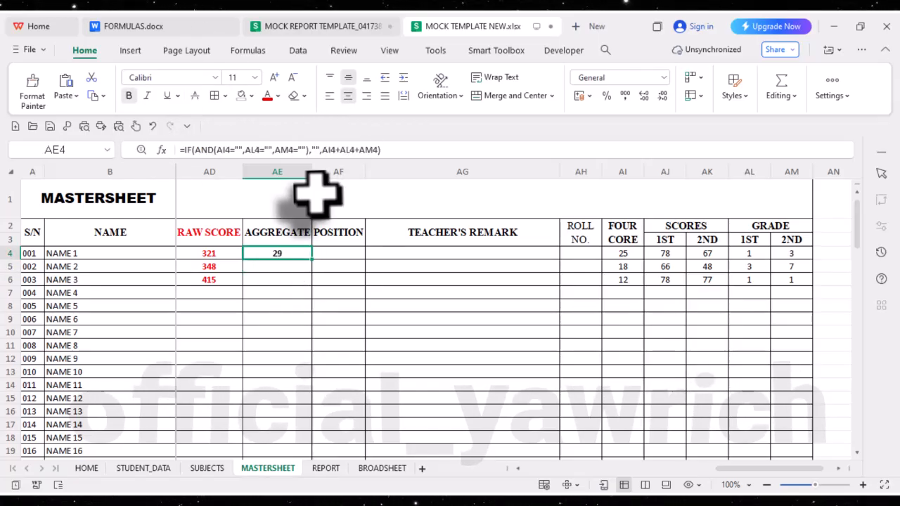
double_click(312, 260)
key("Up")
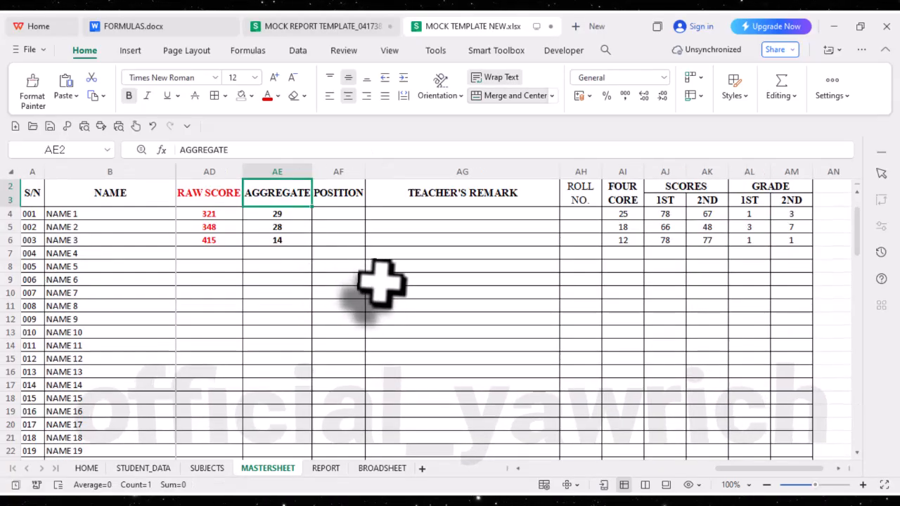
- Review the POSITION formula in FORMULAS.docx and copy all of it, from the opening equals sign to the closing brackets
left_click(321, 220)
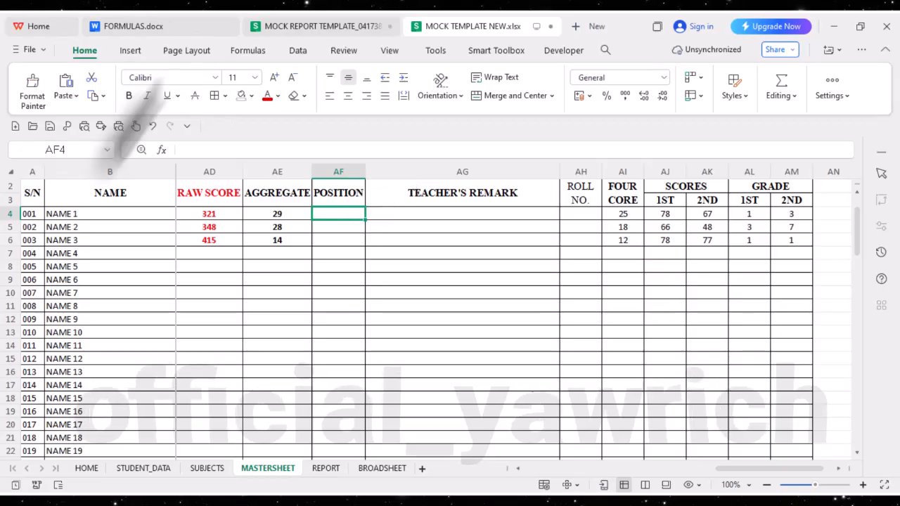
left_click(147, 30)
scroll(383, 425, "down", 6)
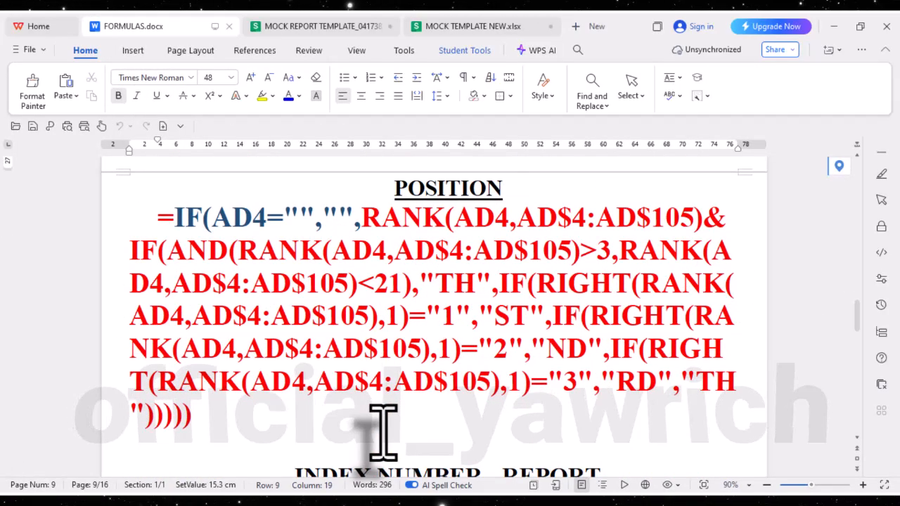
double_click(359, 217)
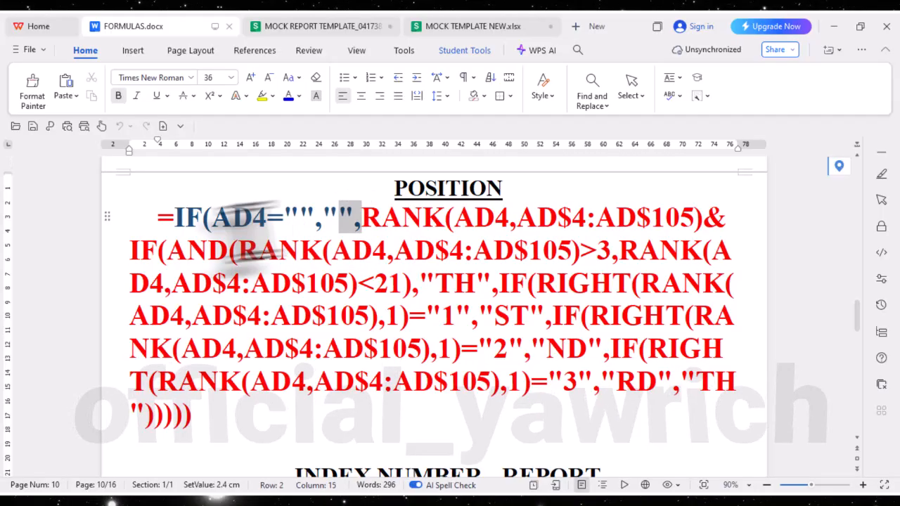
left_click(130, 220, "shift")
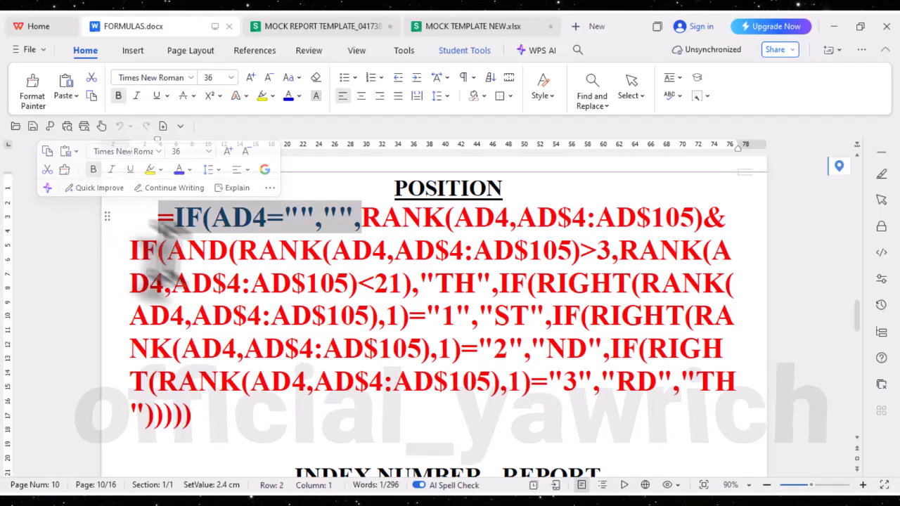
left_click(240, 425)
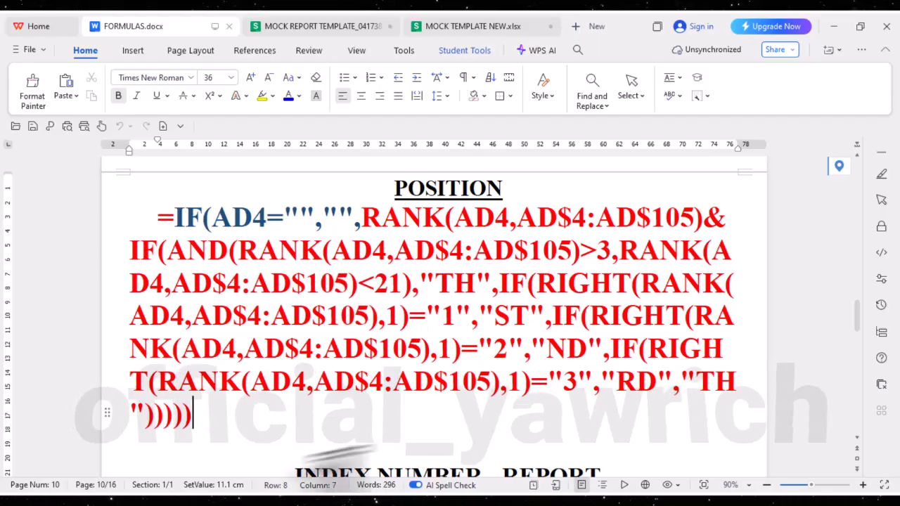
left_click_drag(194, 418, 141, 209)
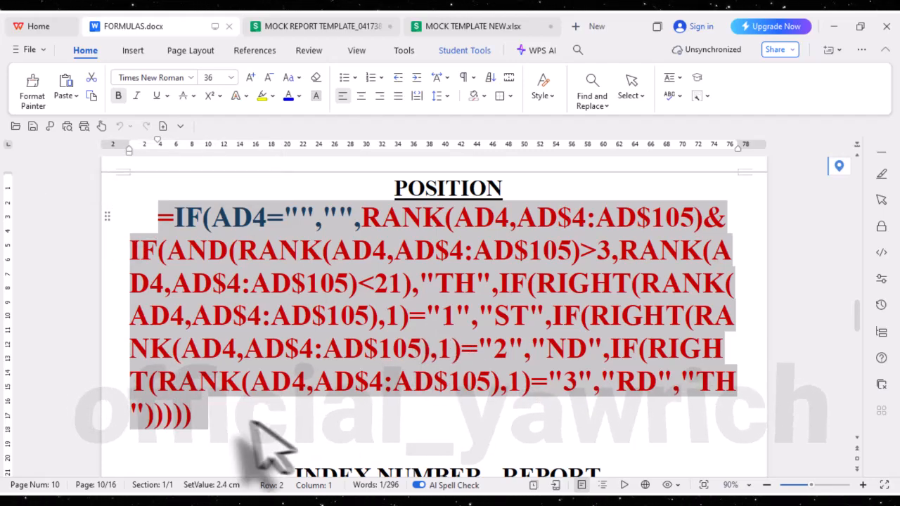
left_click(195, 423)
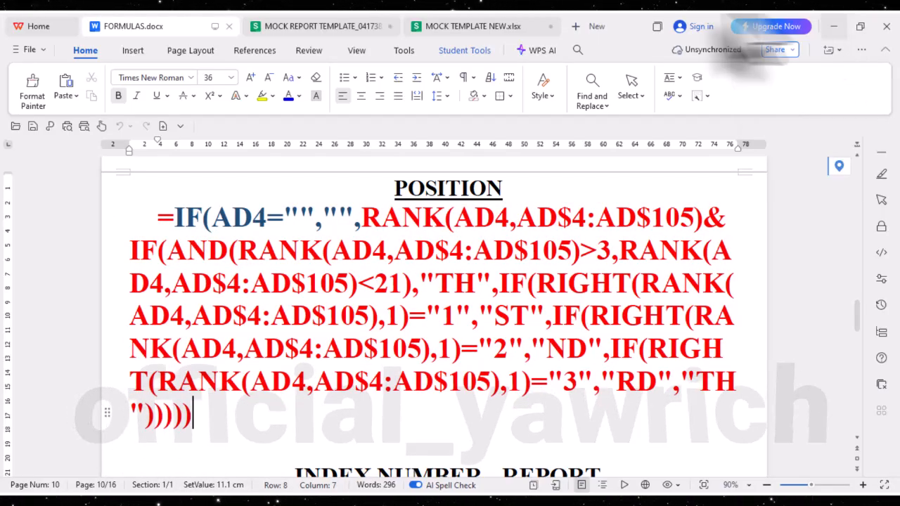
- Enter the copied formula in cell AF4 of MOCK TEMPLATE NEW.xlsx, ranking AD4 within AD$4:AD$105 with ST, ND, RD or TH suffixes
left_click(483, 31)
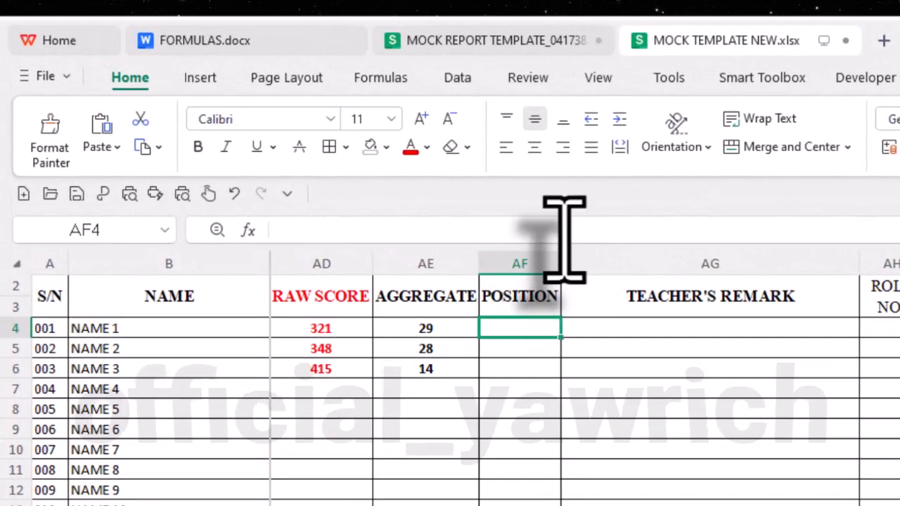
left_click(564, 232)
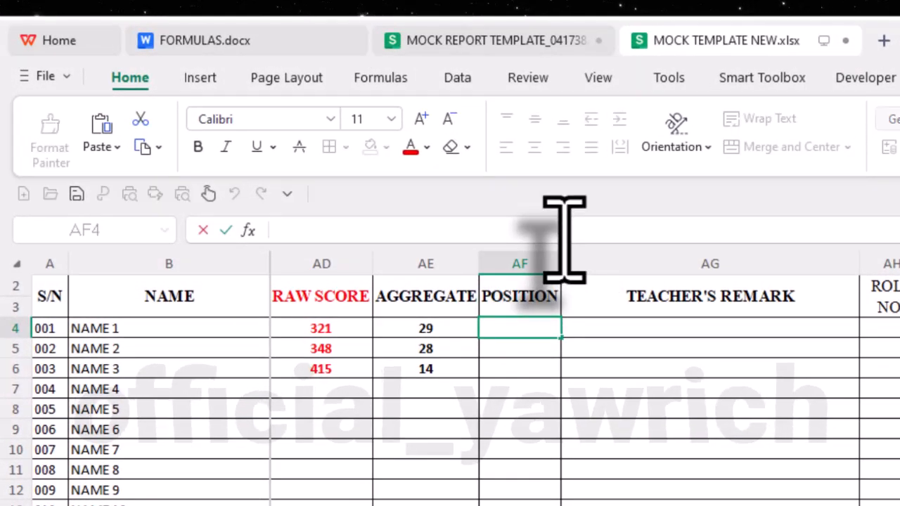
key("ctrl+v")
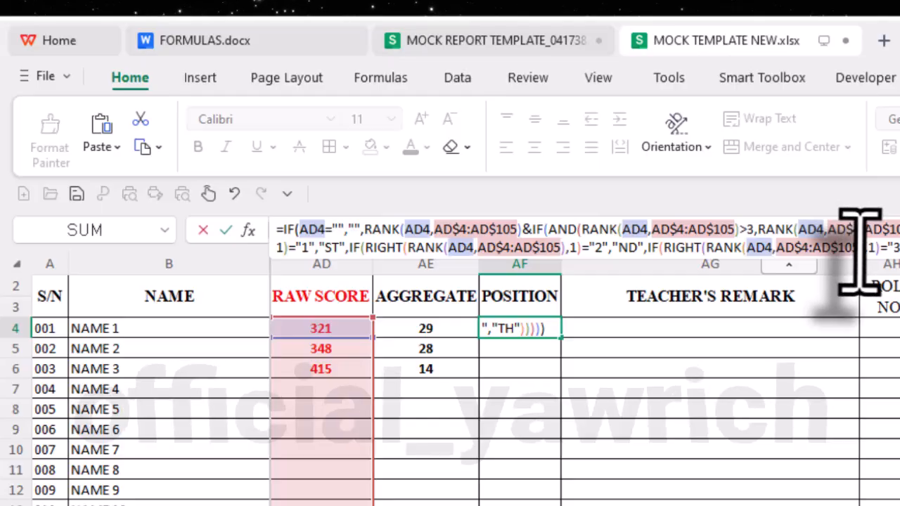
scroll(608, 436, "down", 7)
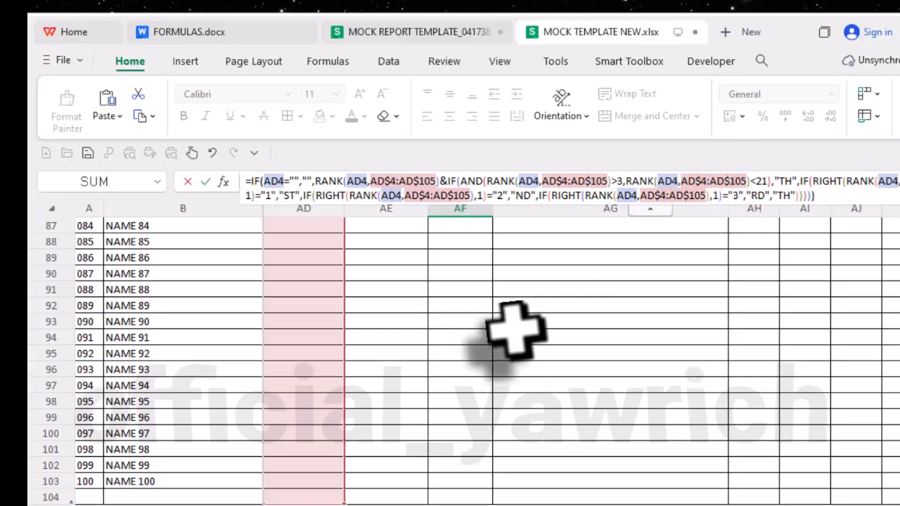
scroll(336, 383, "up", 20)
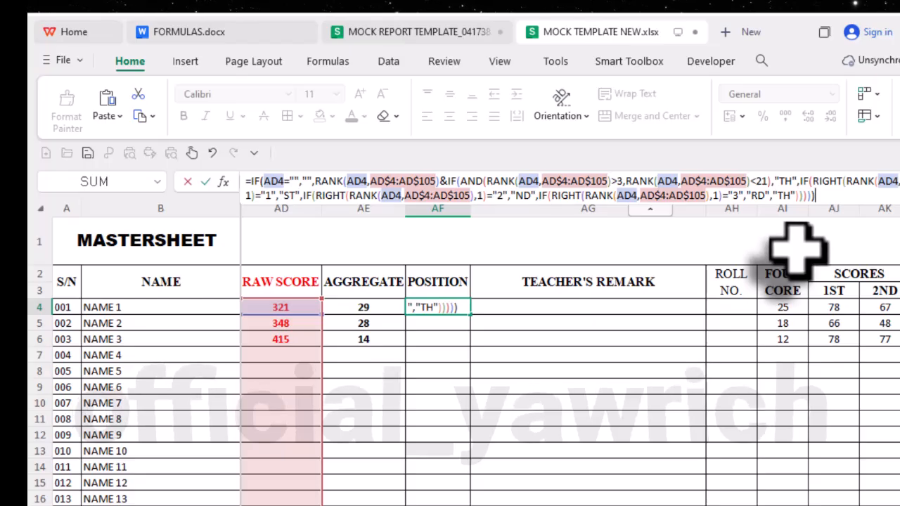
key("Return")
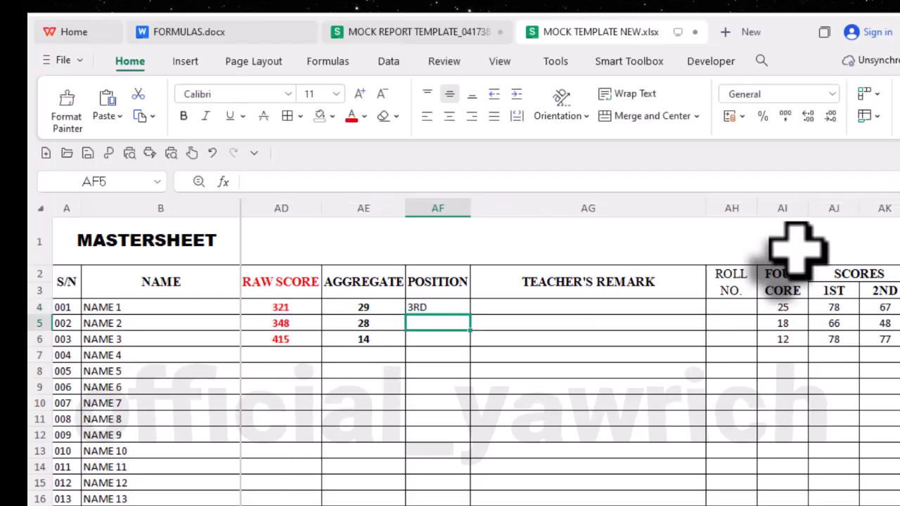
- Make cell AF4 centred, italic and red, and fill its formula down the whole POSITION column
left_click(433, 310)
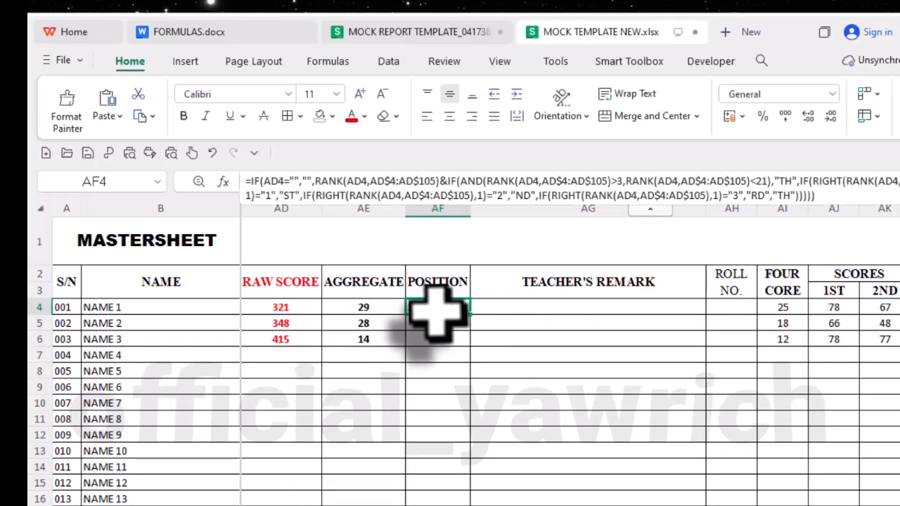
left_click(449, 116)
left_click(204, 116)
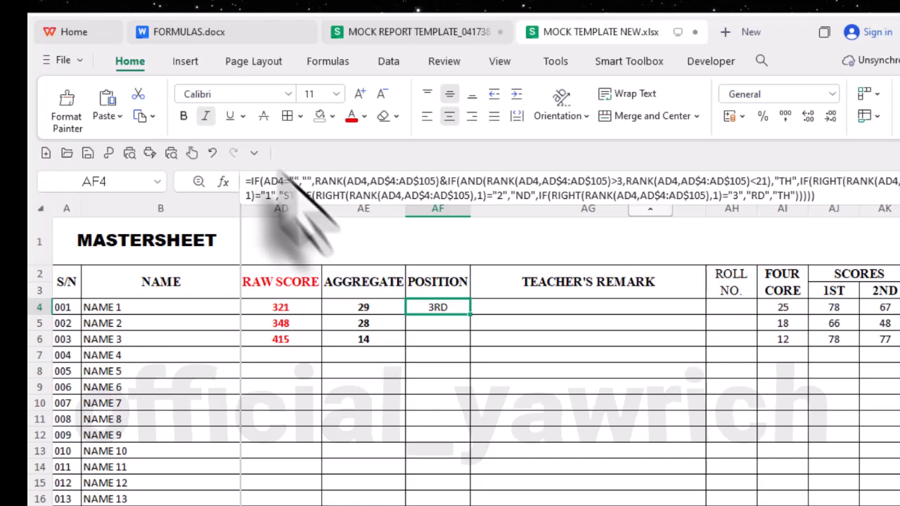
left_click(352, 118)
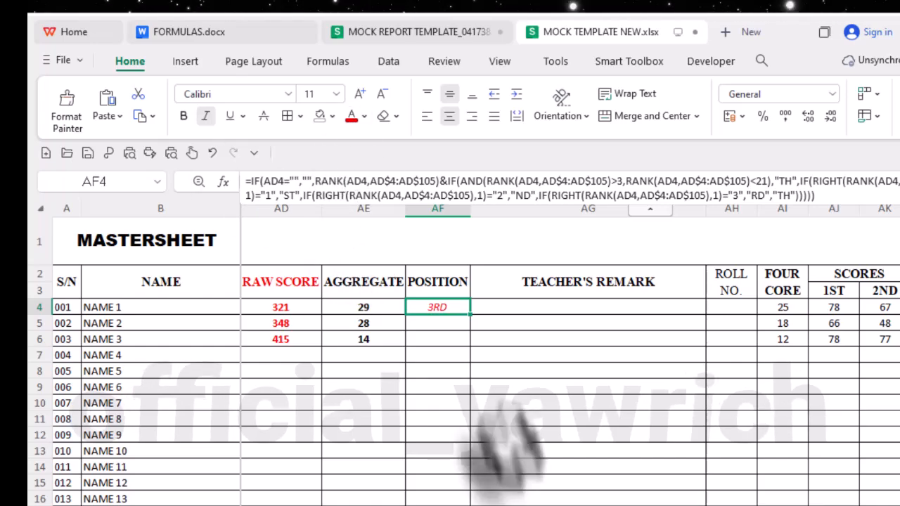
double_click(468, 315)
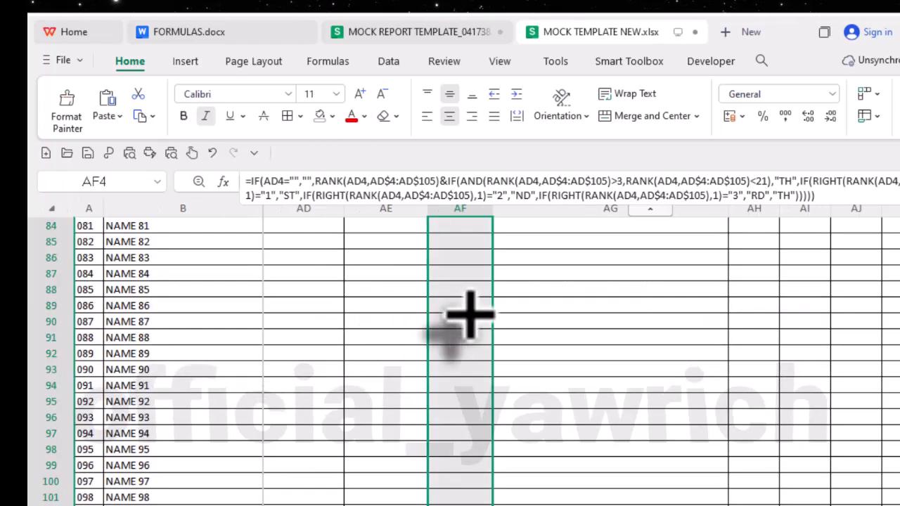
scroll(499, 409, "up", 20)
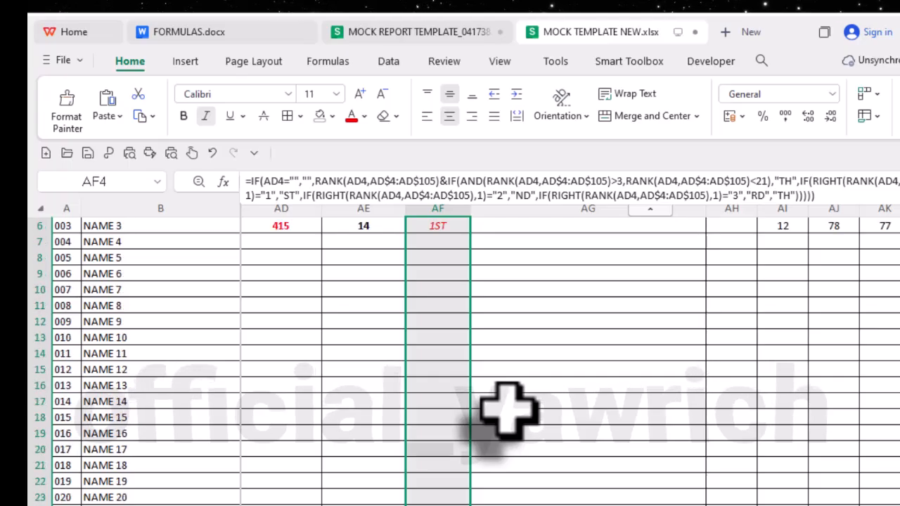
left_click(488, 342)
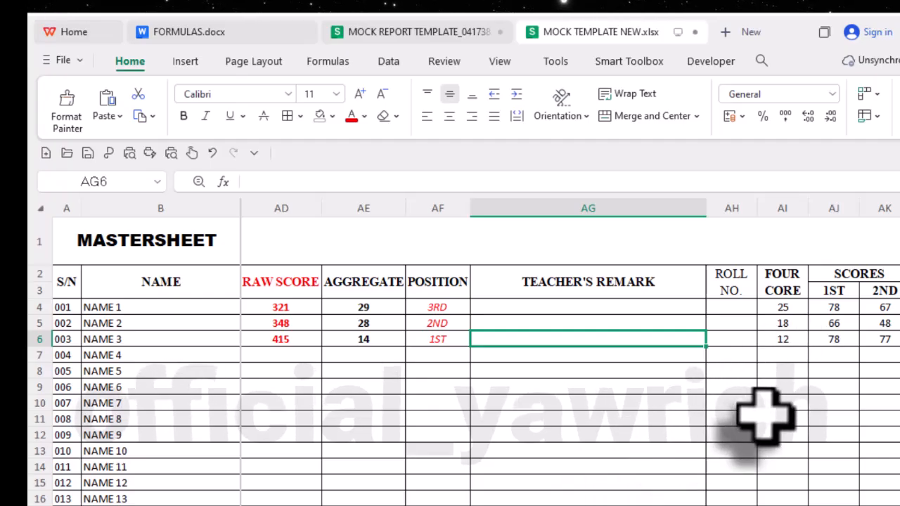
- Look through FORMULAS.docx around the POSITION and REPORT sections for a formula for the ROLL NO. cell AH4
left_click(583, 313)
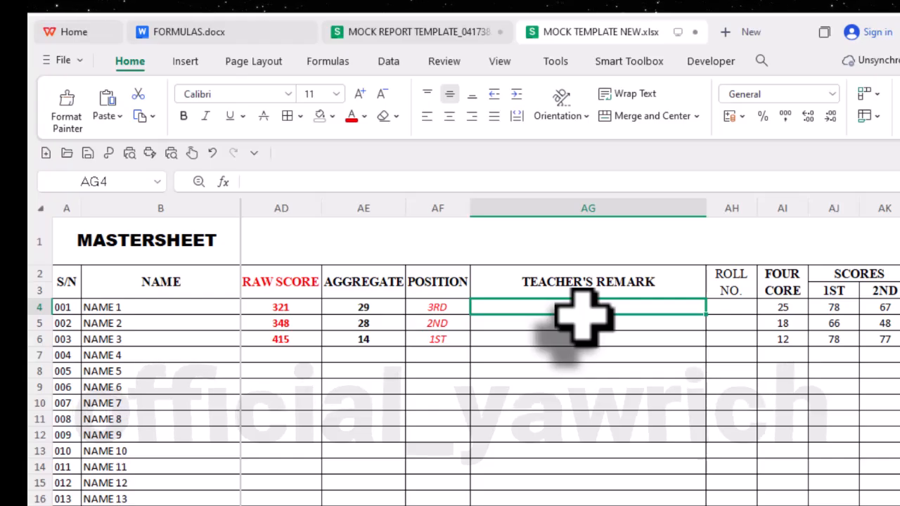
left_click(736, 308)
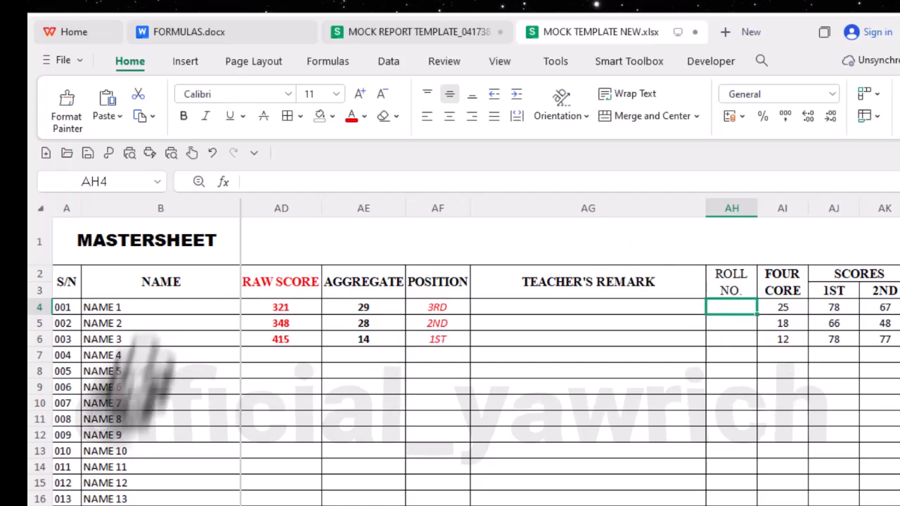
left_click(221, 34)
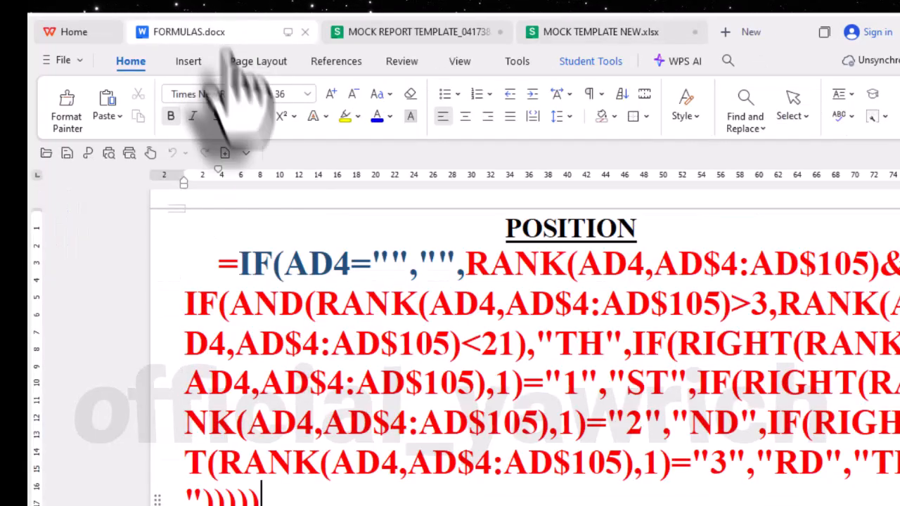
scroll(520, 468, "down", 2)
scroll(517, 469, "down", 3)
scroll(539, 480, "up", 5)
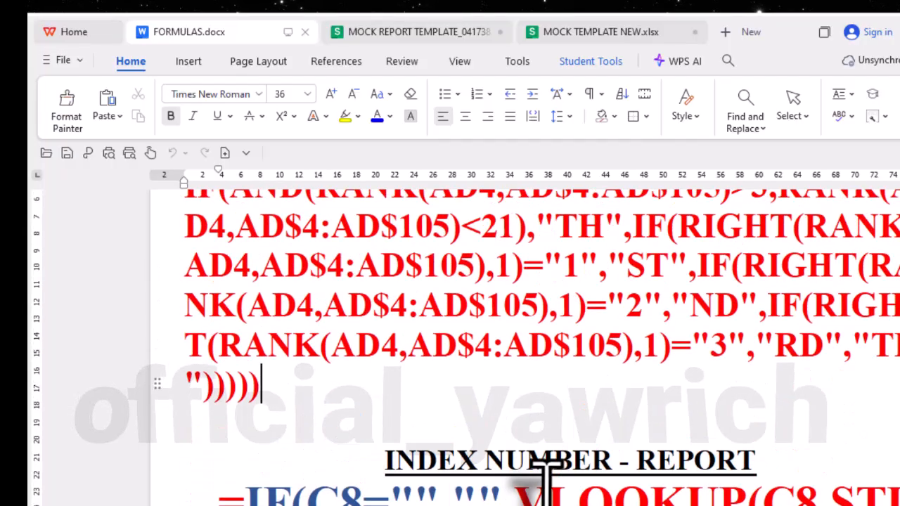
scroll(545, 478, "down", 8)
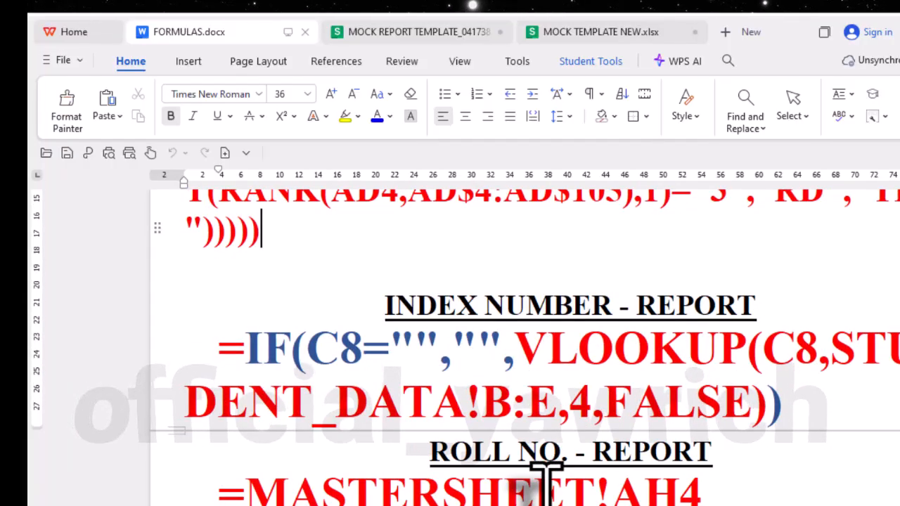
scroll(545, 480, "up", 8)
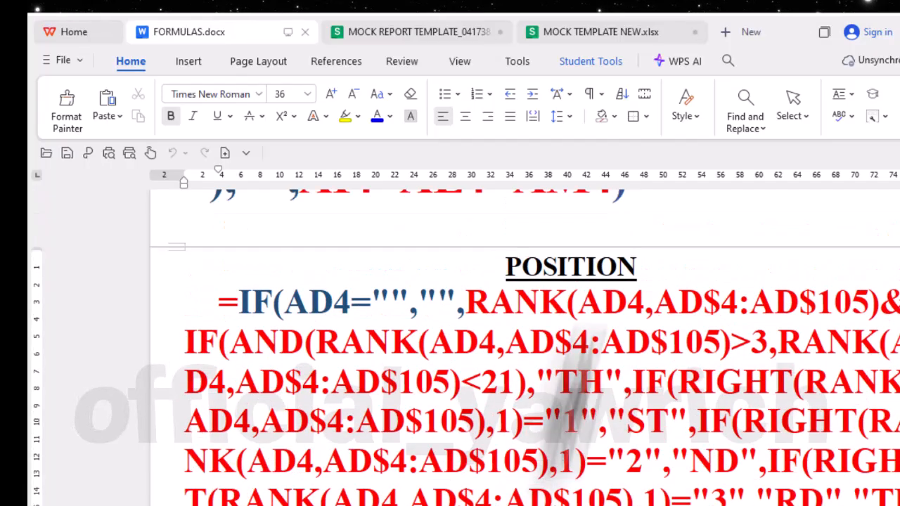
- Switch to the MOCK REPORT TEMPLATE workbook and copy the whole ROLL NO. formula from cell AH4 of its MASTERSHEET
left_click(610, 35)
left_click(453, 34)
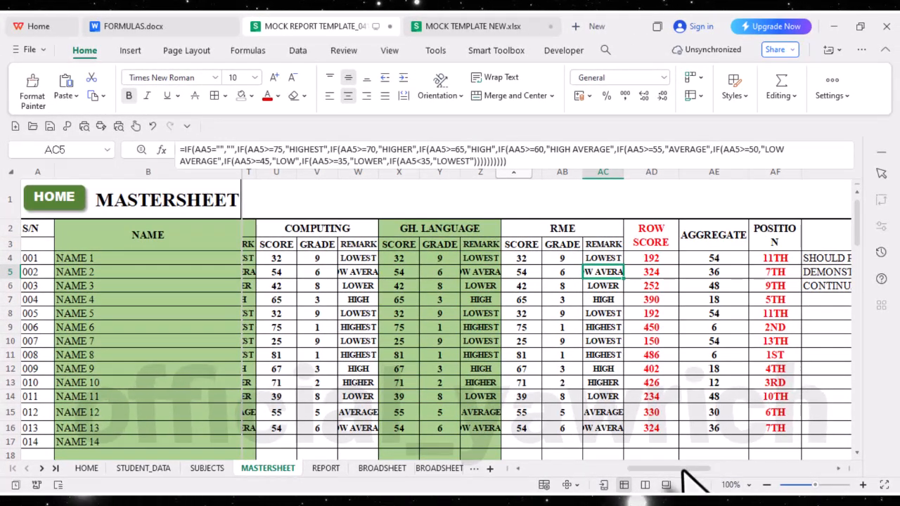
left_click_drag(680, 469, 744, 469)
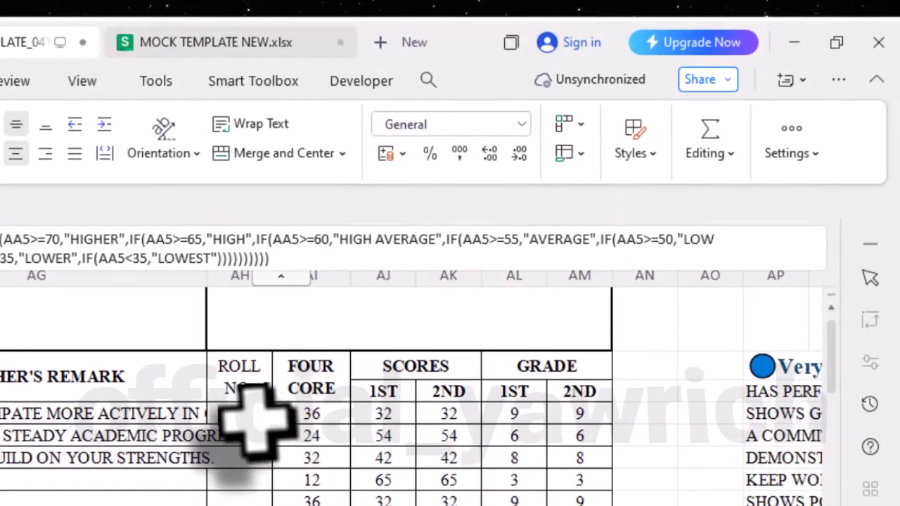
left_click(253, 405)
left_click_drag(60, 246, 0, 243)
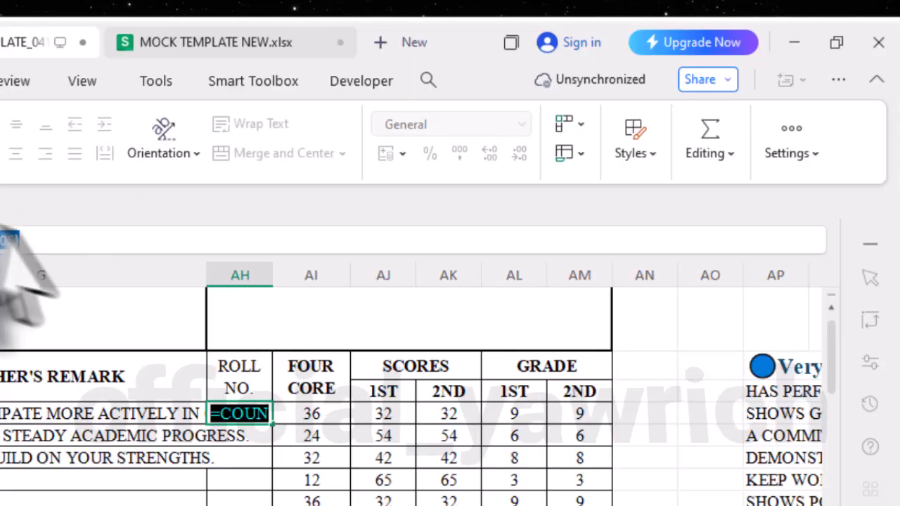
left_click(70, 239)
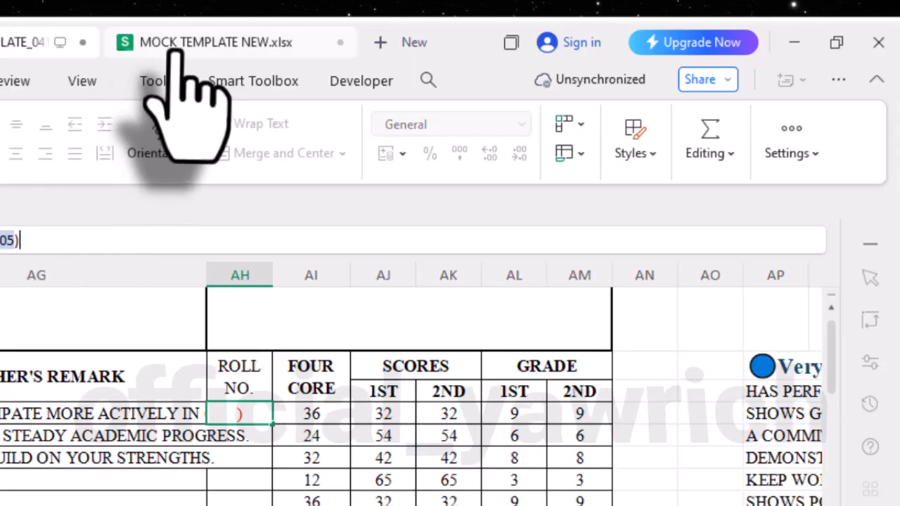
key("Return")
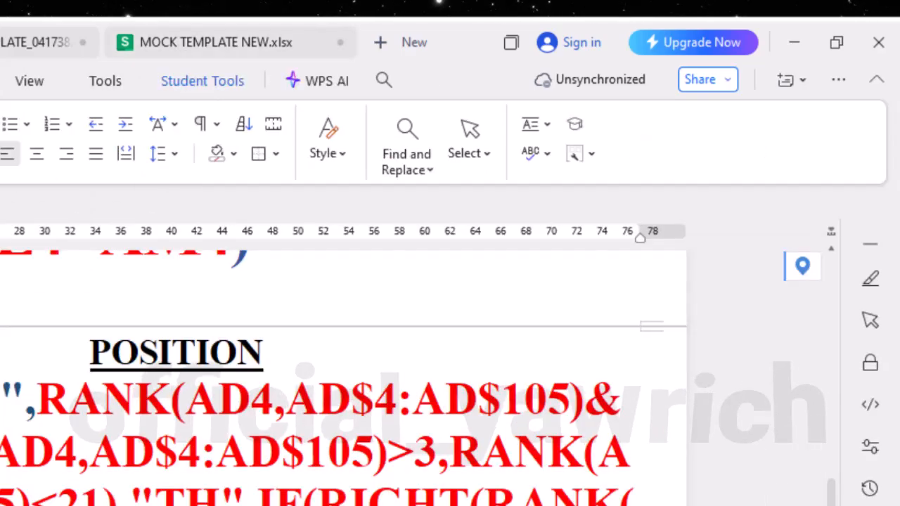
- Paste =COUNTIF(B4:B105,"?*")+COUNT(B4:B105) into FORMULAS.docx on its own line below the POSITION formula
scroll(345, 380, "down", 3)
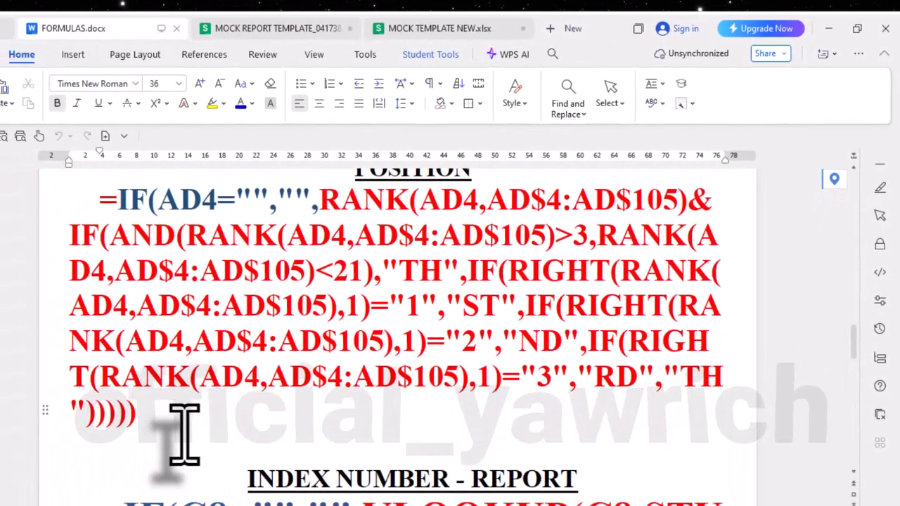
key("Return")
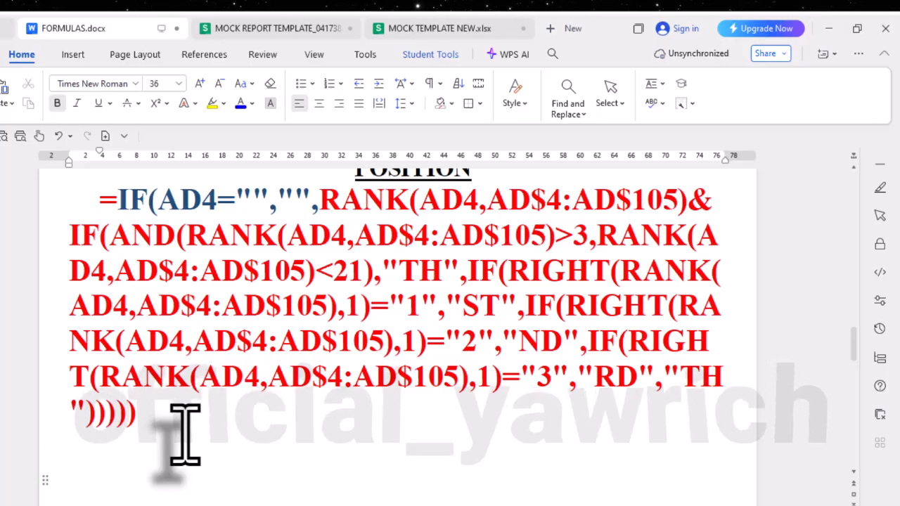
type("=COUNTIF(B4:B105,\"?*\")+COUNT(B4:B105)")
scroll(184, 436, "down", 4)
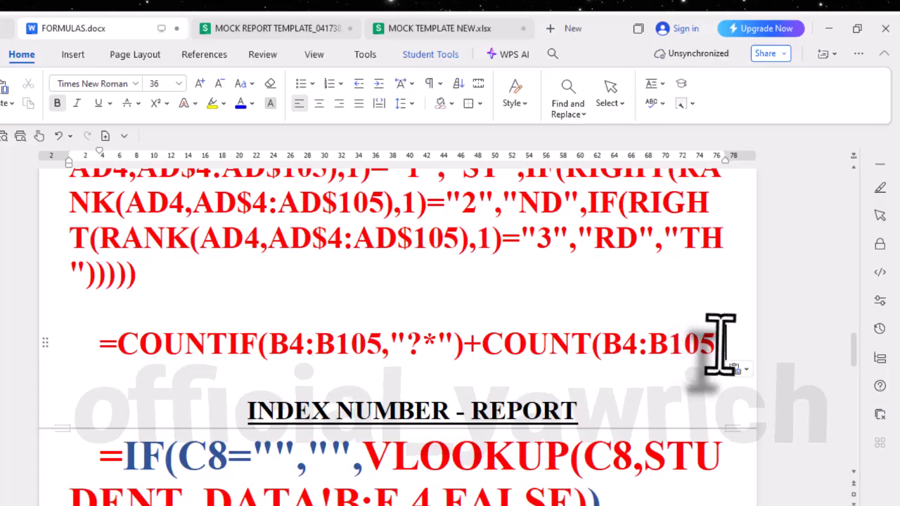
- Copy the pasted COUNTIF formula in FORMULAS.docx and colour its text blue
left_click_drag(719, 344, 100, 345)
key("ctrl+c")
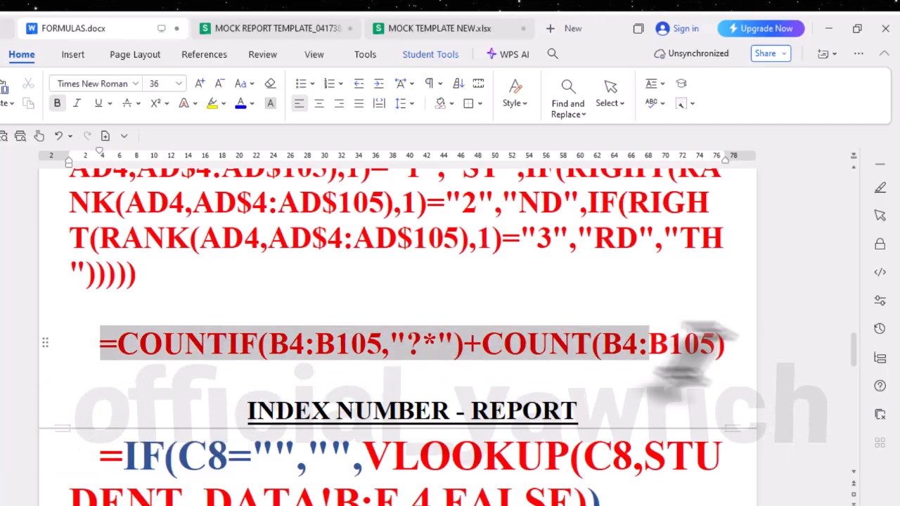
left_click(251, 105)
left_click(239, 104)
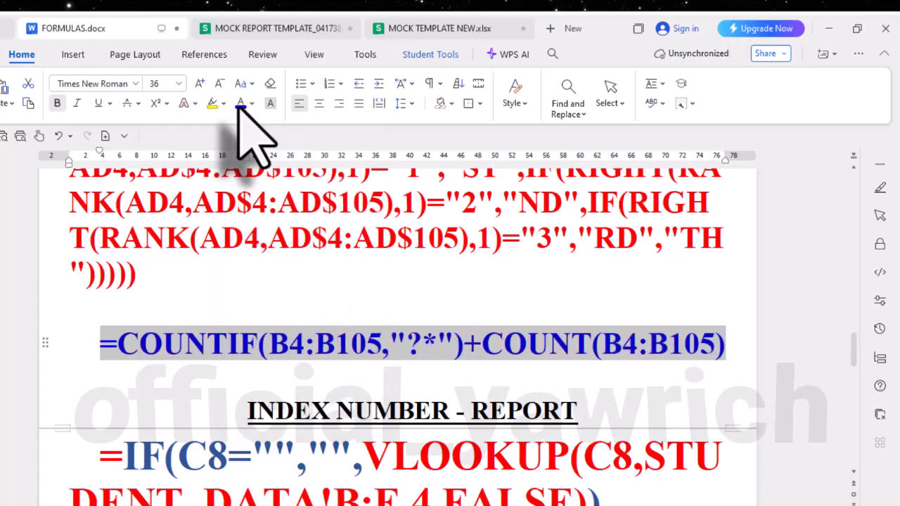
left_click(271, 316)
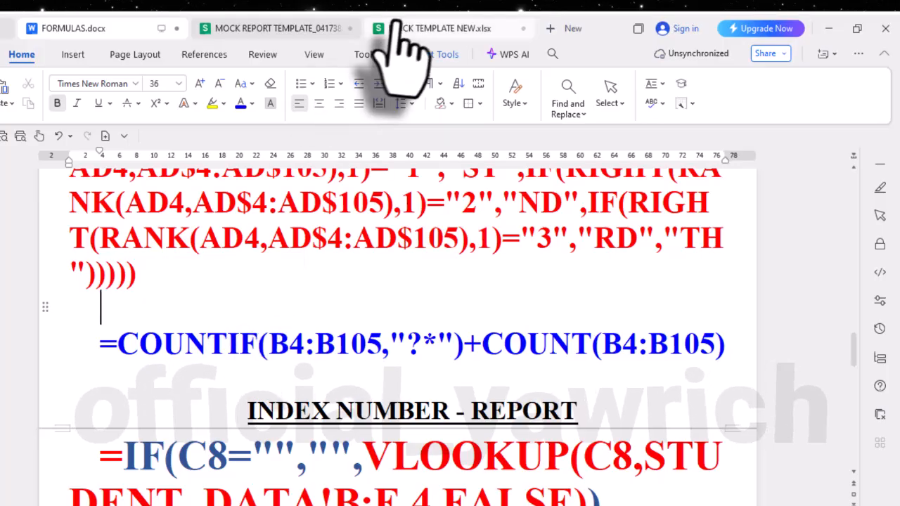
- Enter =COUNTIF(B4:B105,"?*")+COUNT(B4:B105) in cell AH4 of MOCK TEMPLATE NEW.xlsx and check its range against the end of the NAME column
left_click(426, 32)
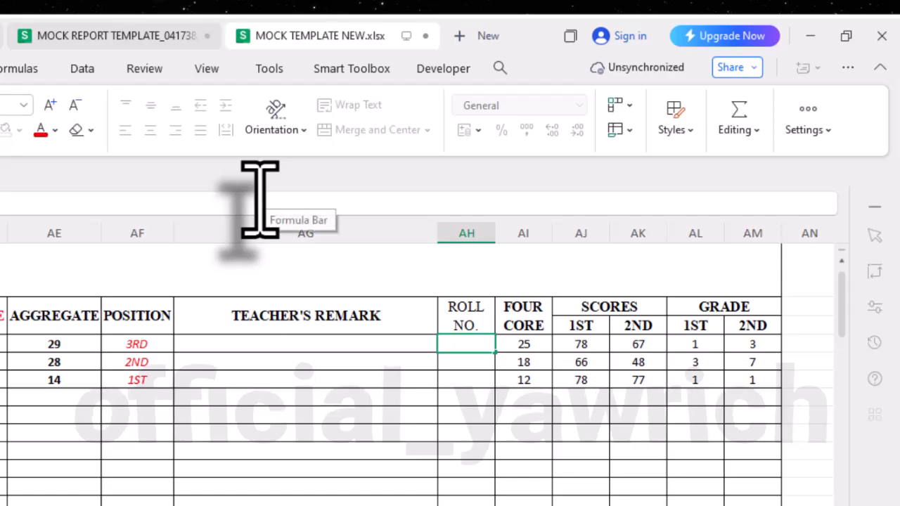
key("ctrl+v")
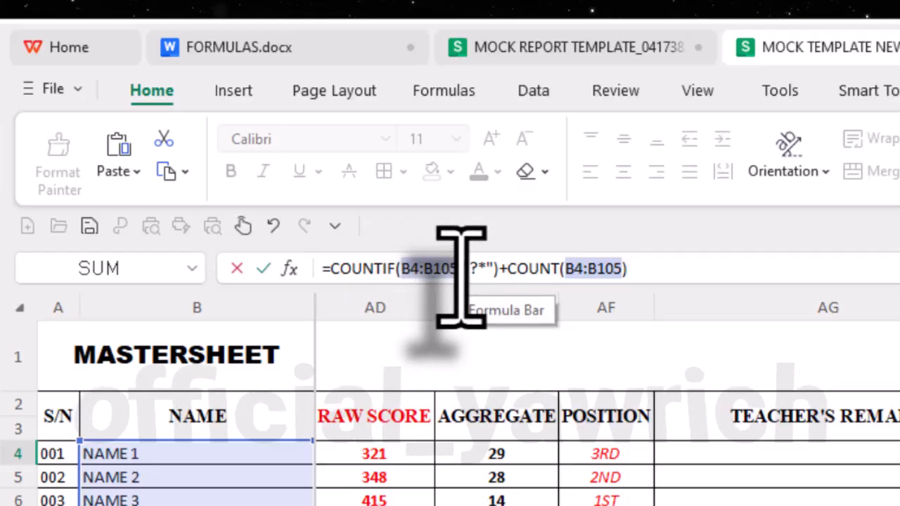
scroll(450, 415, "down", 15)
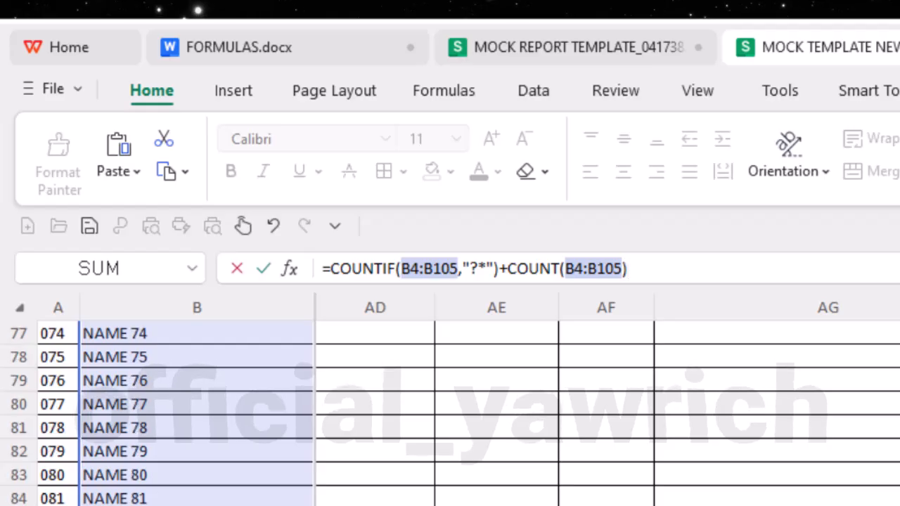
scroll(449, 415, "down", 11)
scroll(450, 415, "up", 11)
scroll(450, 414, "down", 6)
left_click(191, 504)
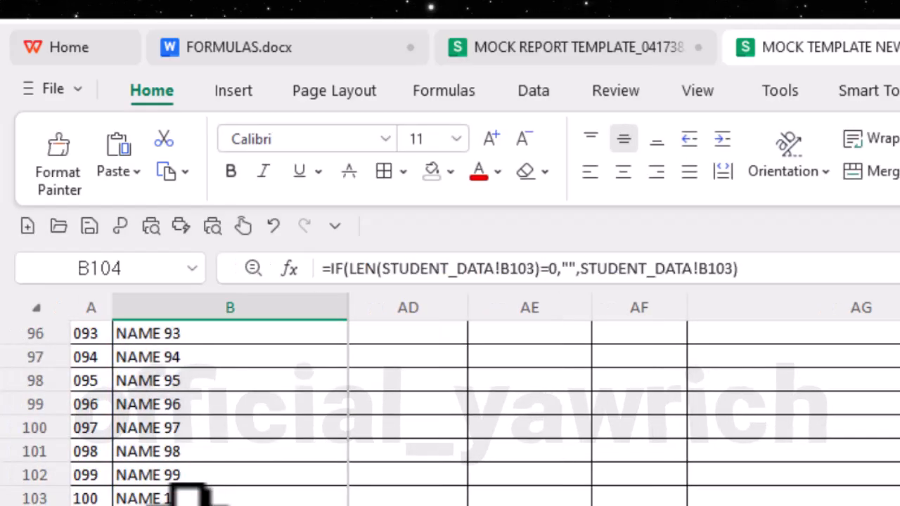
scroll(450, 414, "up", 12)
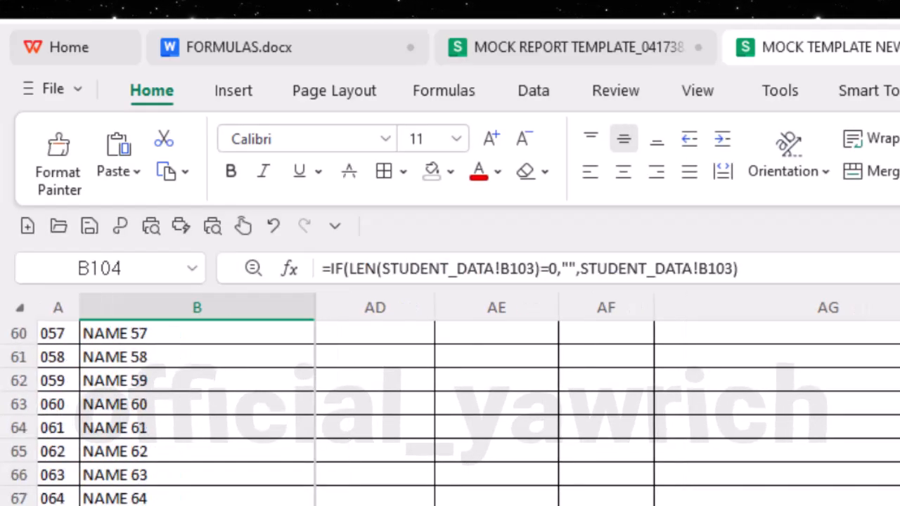
scroll(449, 415, "up", 20)
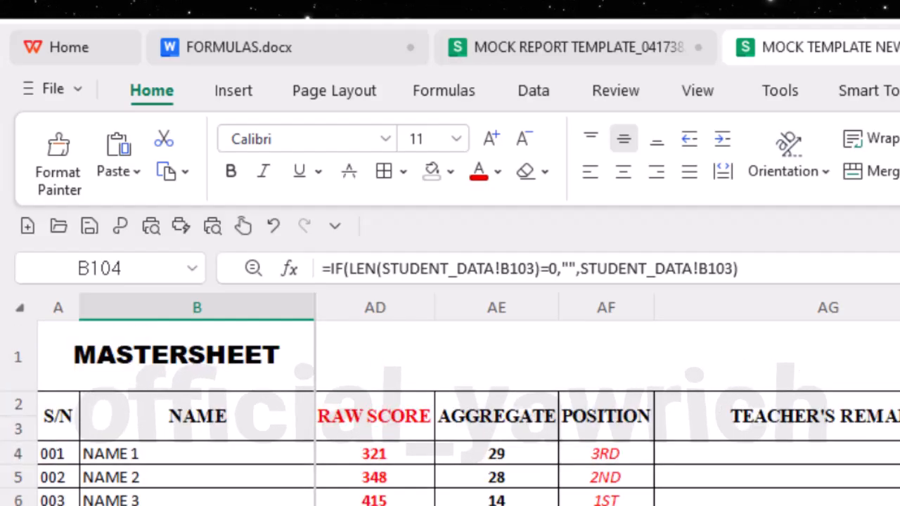
left_click(899, 453)
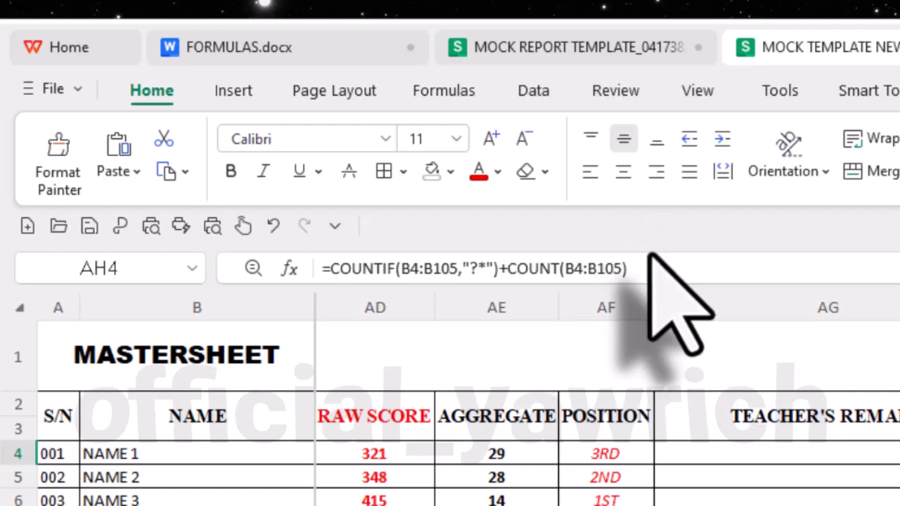
left_click(636, 268)
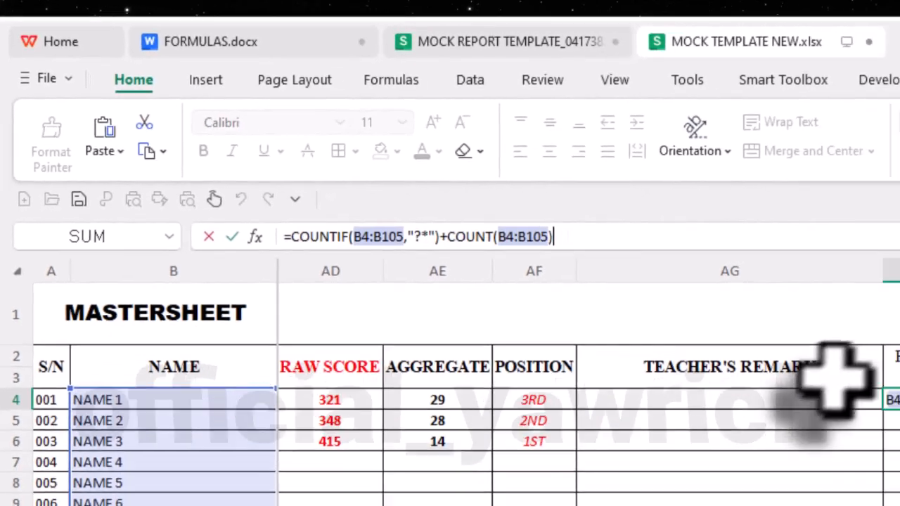
key("Return")
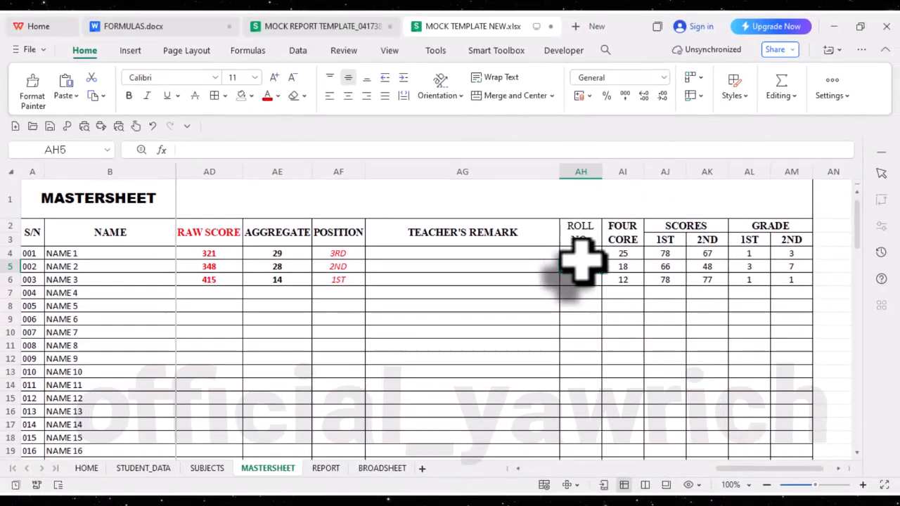
- Make the ROLL NO. value in cell AH4 horizontally centred, bold and red
left_click(581, 254)
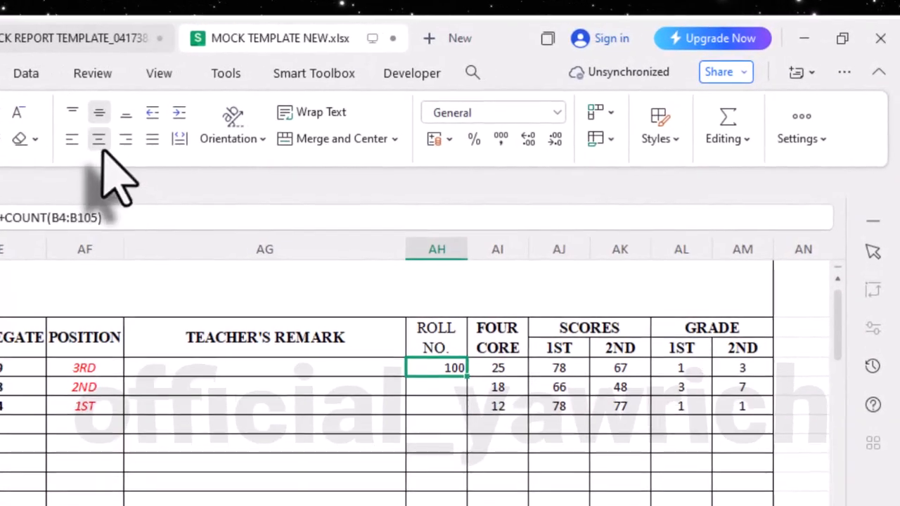
left_click(98, 138)
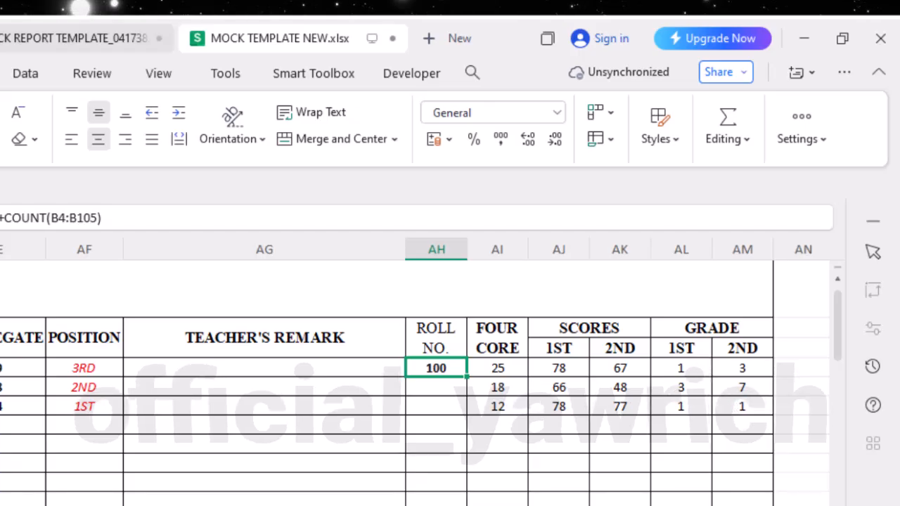
left_click(260, 407)
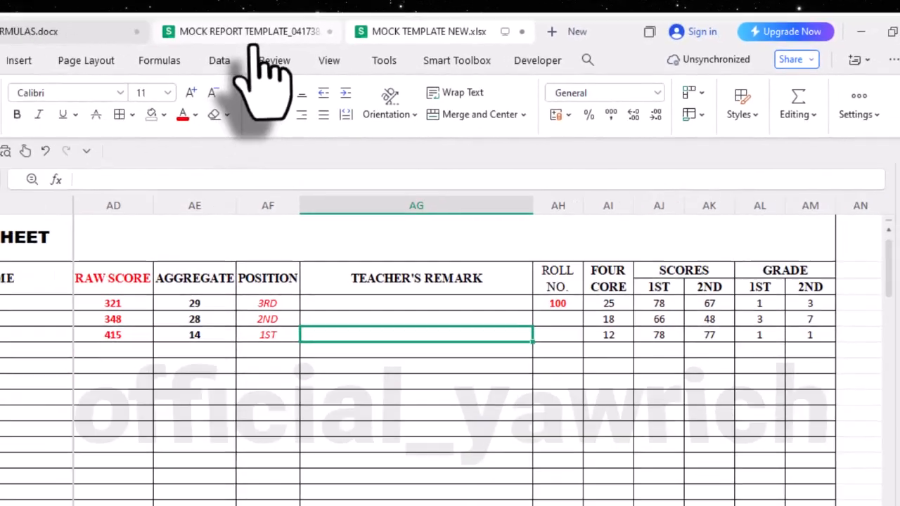
- Check FORMULAS.docx, then examine the remark lists grouped by performance level beside the MASTERSHEET in the MOCK REPORT TEMPLATE workbook
left_click(163, 38)
left_click(158, 26)
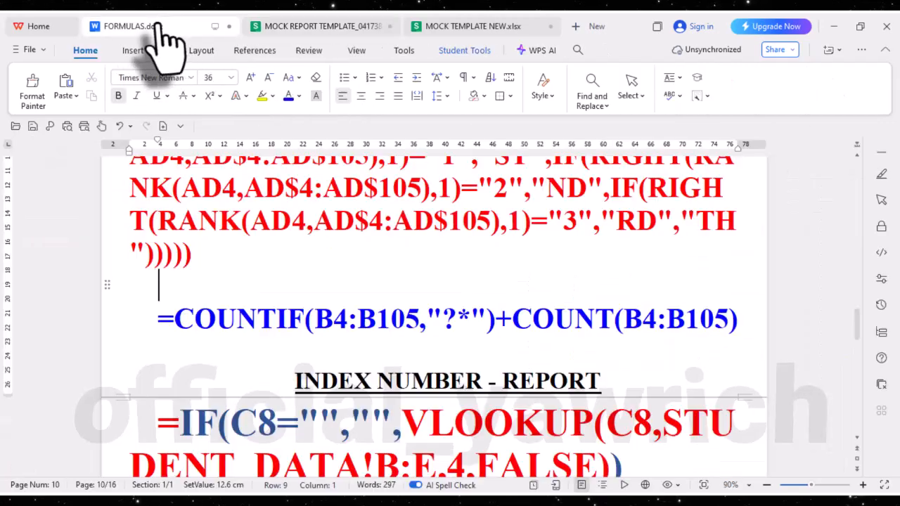
scroll(492, 348, "down", 3)
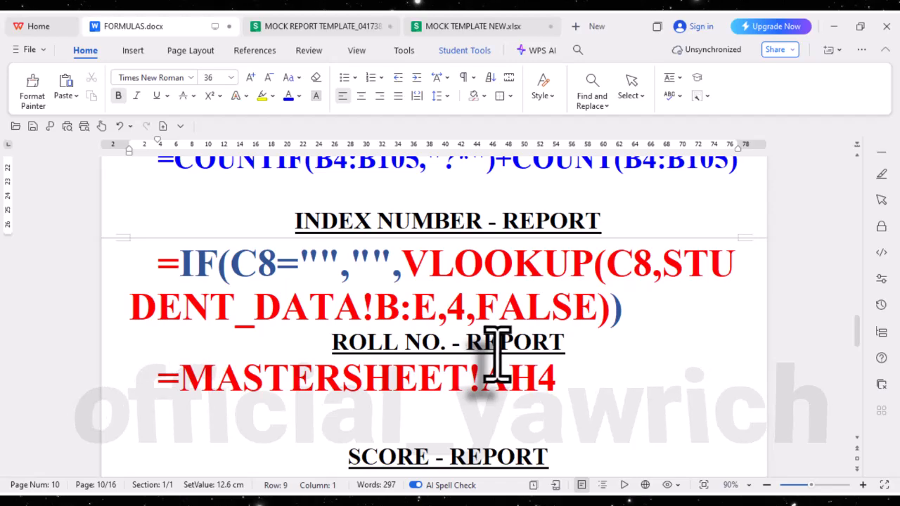
scroll(495, 355, "up", 2)
left_click(341, 26)
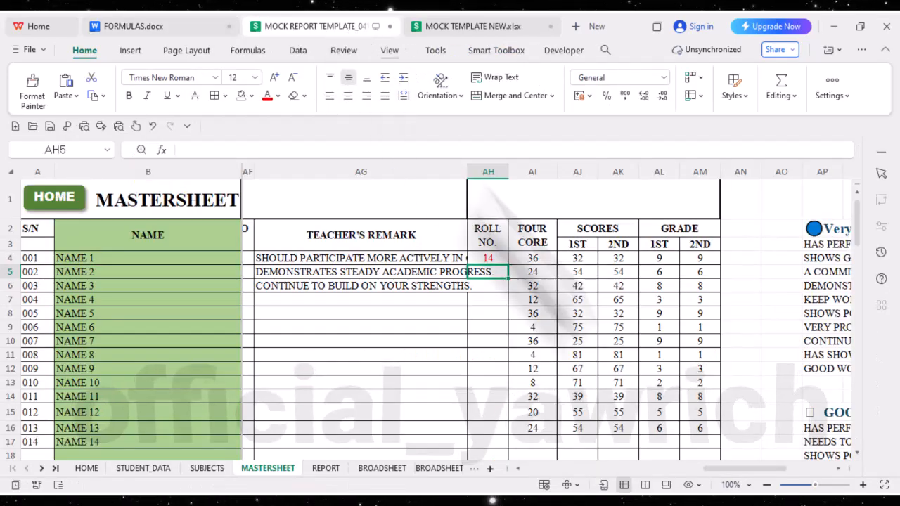
left_click_drag(724, 471, 789, 464)
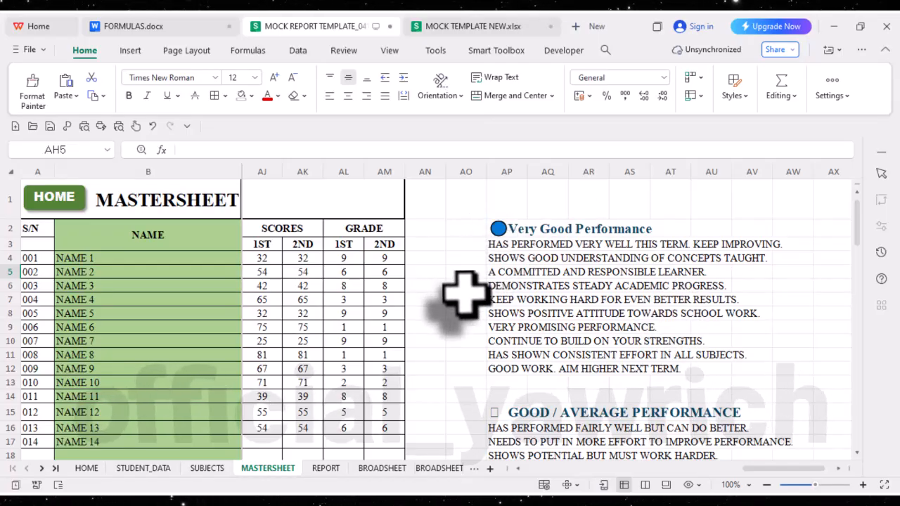
left_click(496, 230)
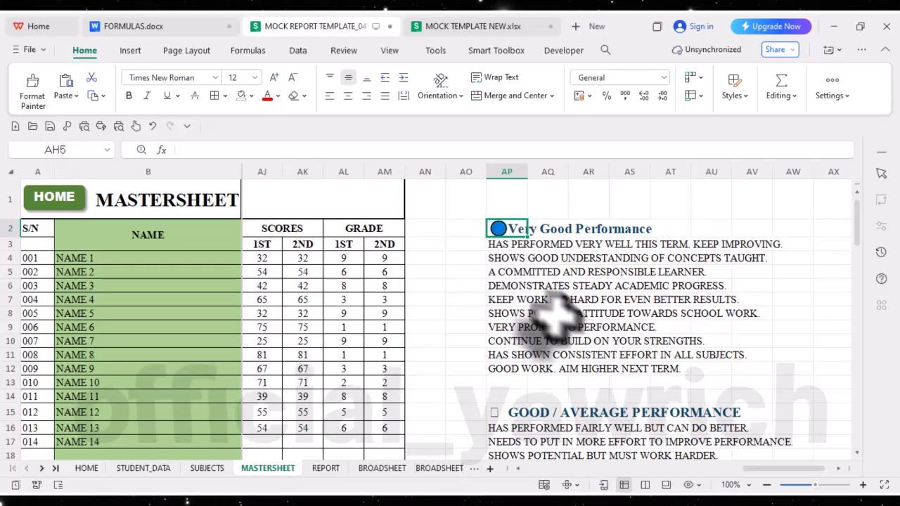
left_click(439, 300)
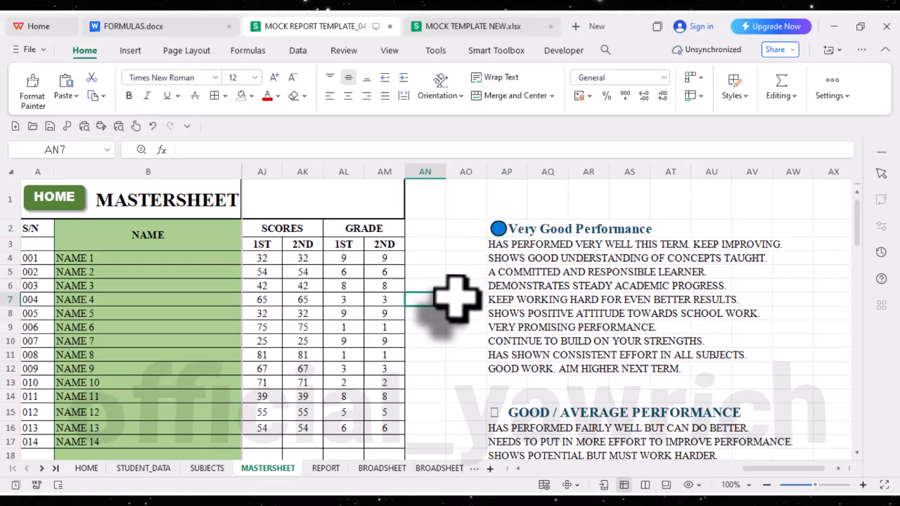
- Copy the remark lists in cells AP2:AP38 of the MOCK REPORT TEMPLATE workbook's MASTERSHEET
left_click(466, 246)
left_click_drag(496, 231, 522, 457)
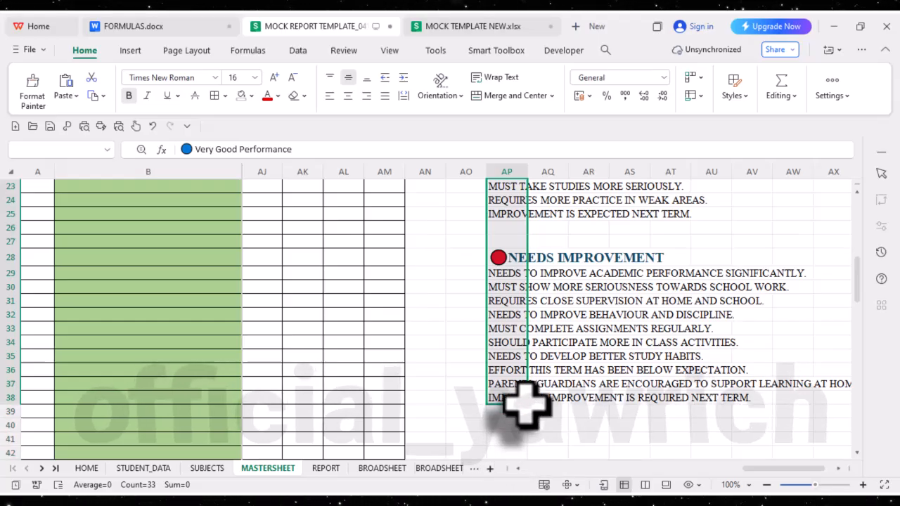
scroll(597, 394, "up", 7)
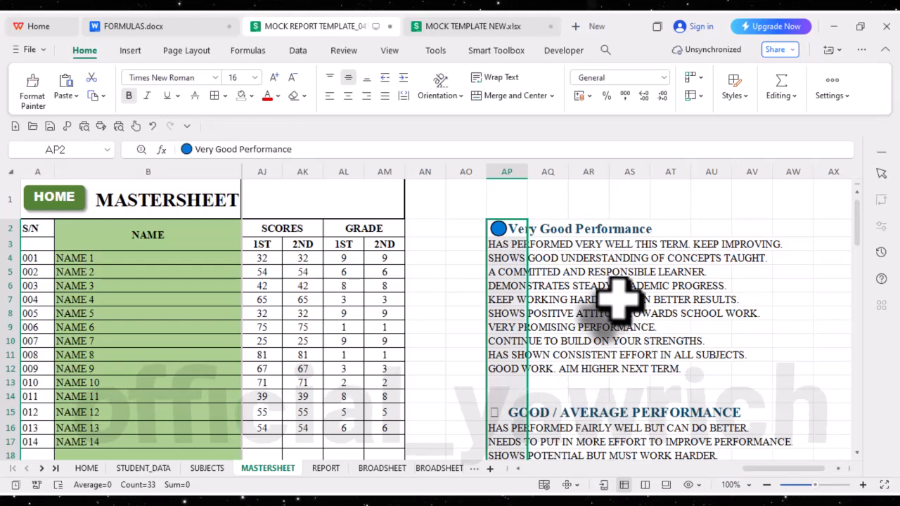
- Paste the copied remark lists at cell AO2 of the MASTERSHEET in MOCK TEMPLATE NEW.xlsx and check them through to their end
left_click(483, 28)
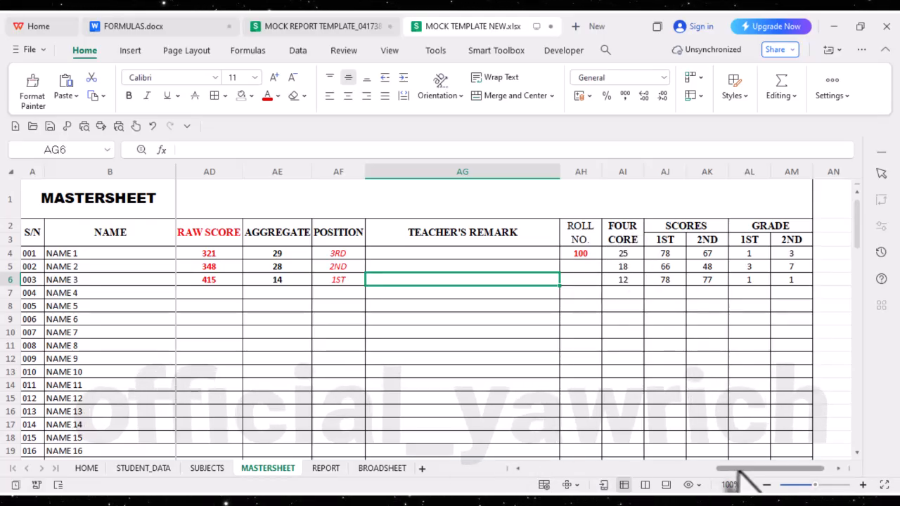
left_click_drag(738, 471, 841, 475)
left_click(840, 469)
left_click(840, 469)
left_click(839, 469)
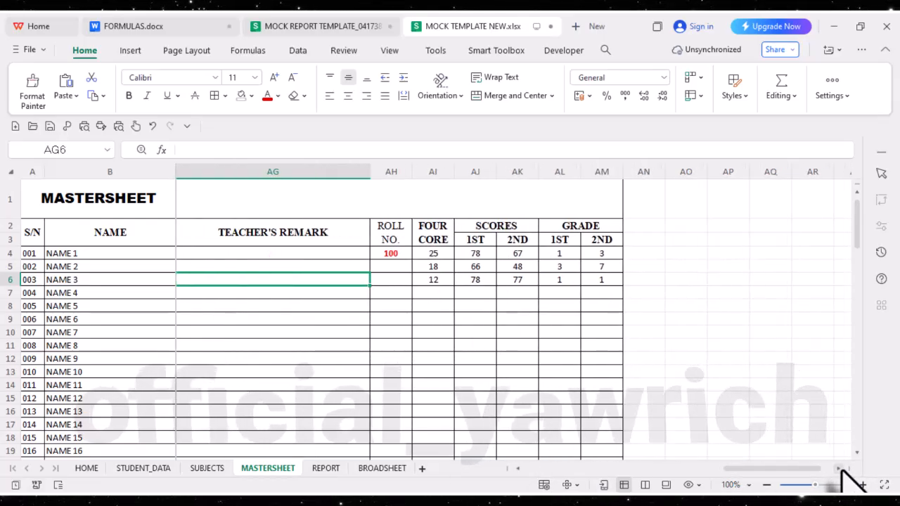
left_click(840, 469)
left_click(839, 469)
left_click(839, 469)
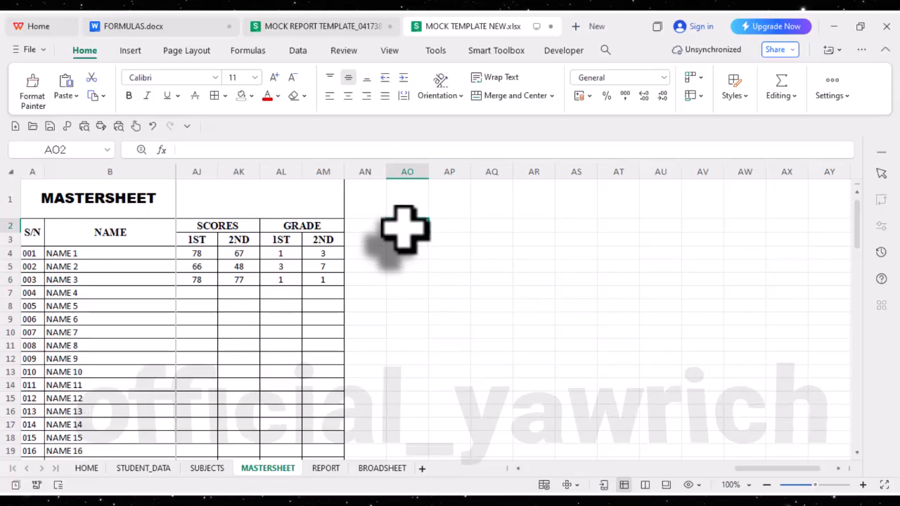
key("ctrl+v")
scroll(635, 322, "down", 11)
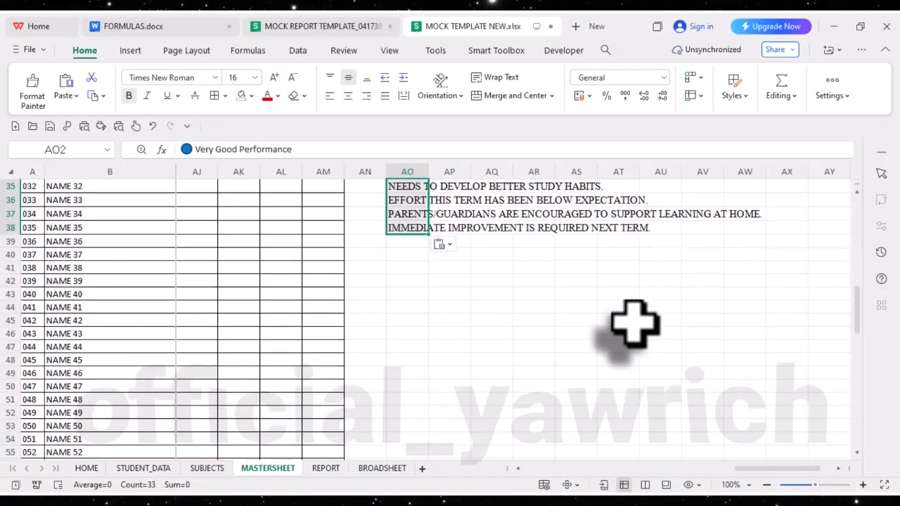
scroll(634, 322, "up", 11)
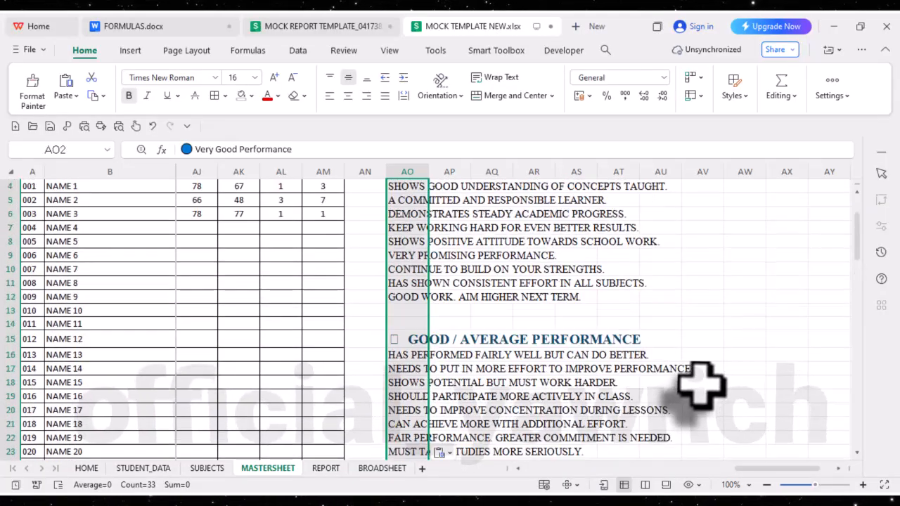
- Start a data validation rule for TEACHER'S REMARK cell AG4 that allows a List with an in-cell dropdown
left_click_drag(768, 470, 706, 477)
left_click(566, 257)
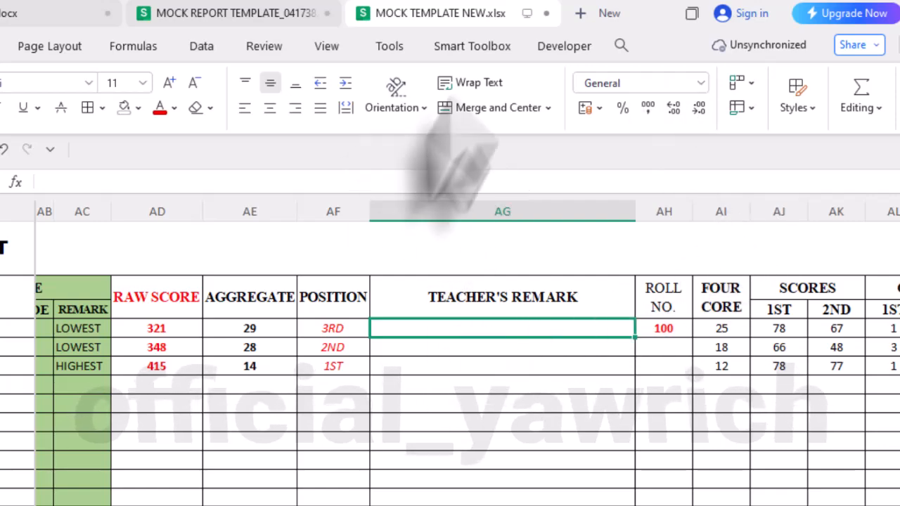
left_click(196, 49)
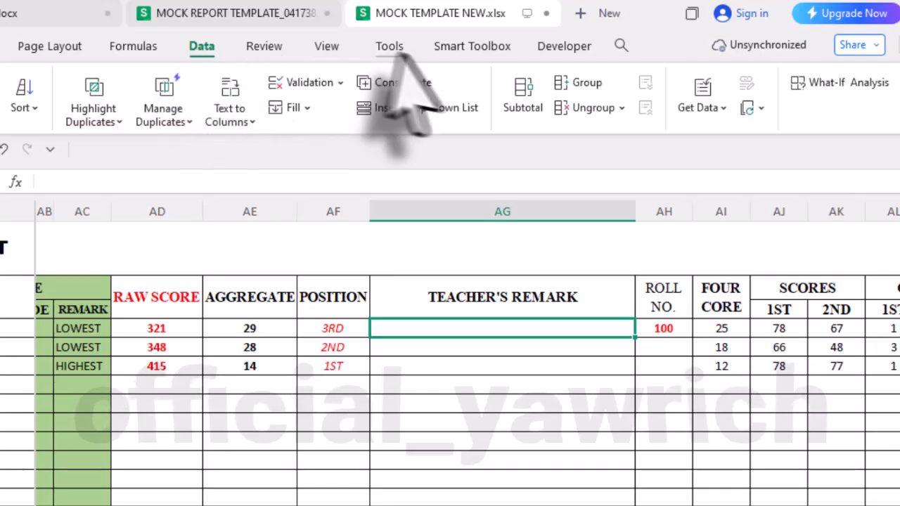
left_click(314, 84)
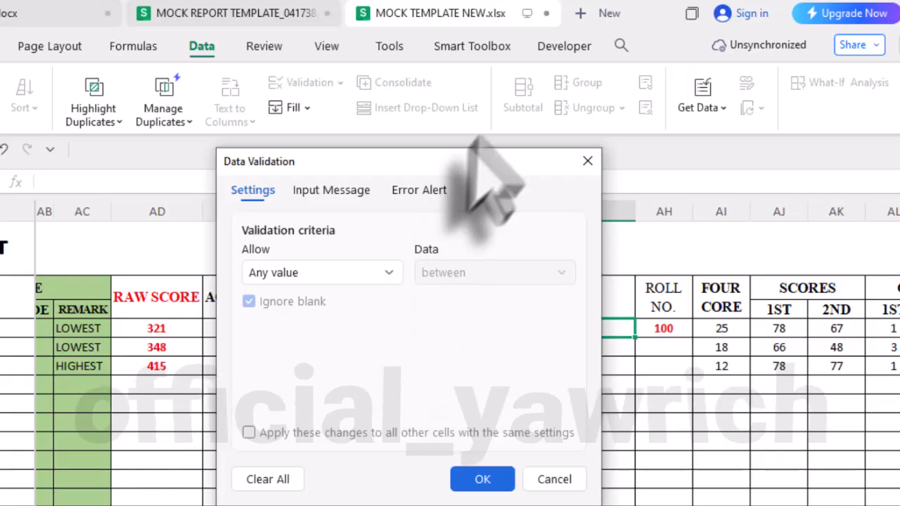
left_click_drag(477, 158, 305, 161)
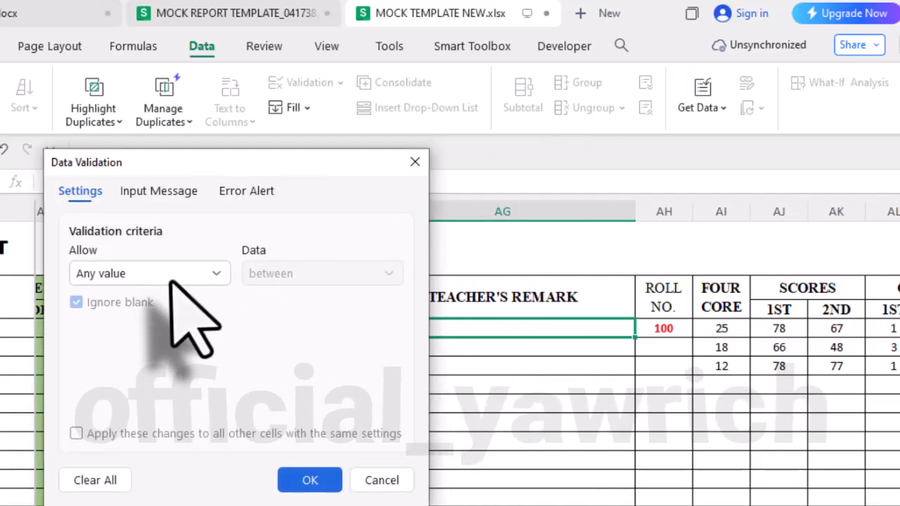
left_click(197, 274)
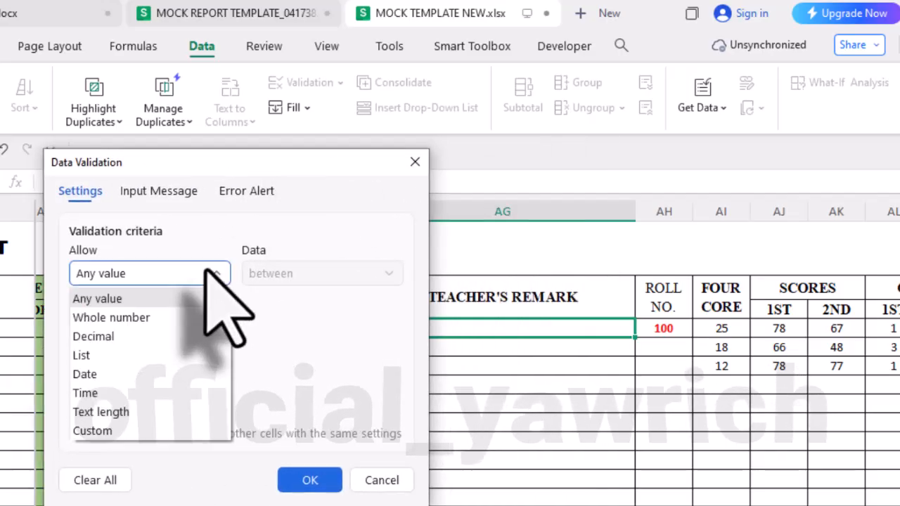
left_click(109, 355)
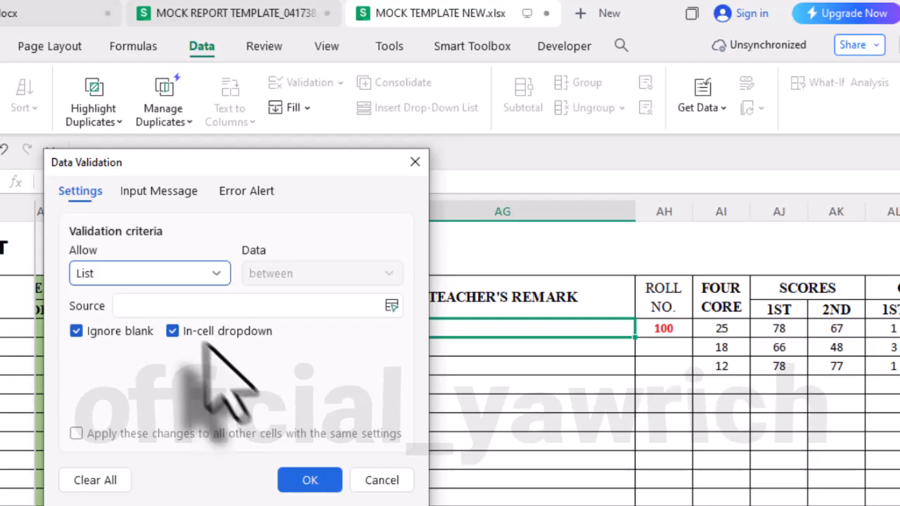
left_click(133, 302)
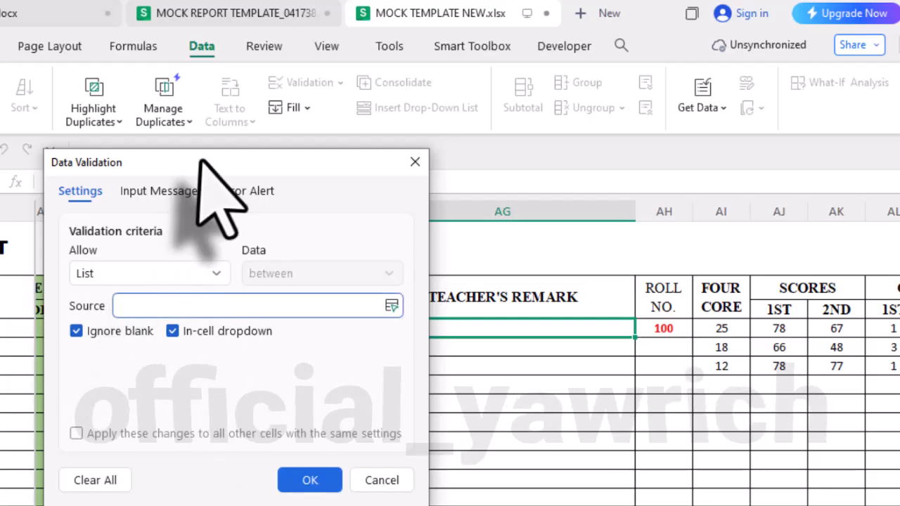
- Set the validation source to =$AO$2:$AO$39, covering the pasted remarks, and apply the rule to AG4
left_click_drag(202, 161, 77, 138)
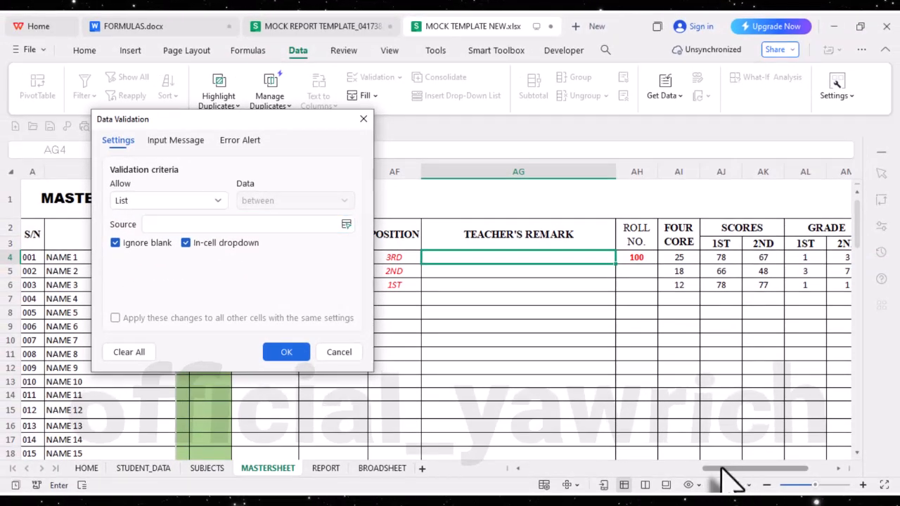
left_click_drag(721, 467, 784, 466)
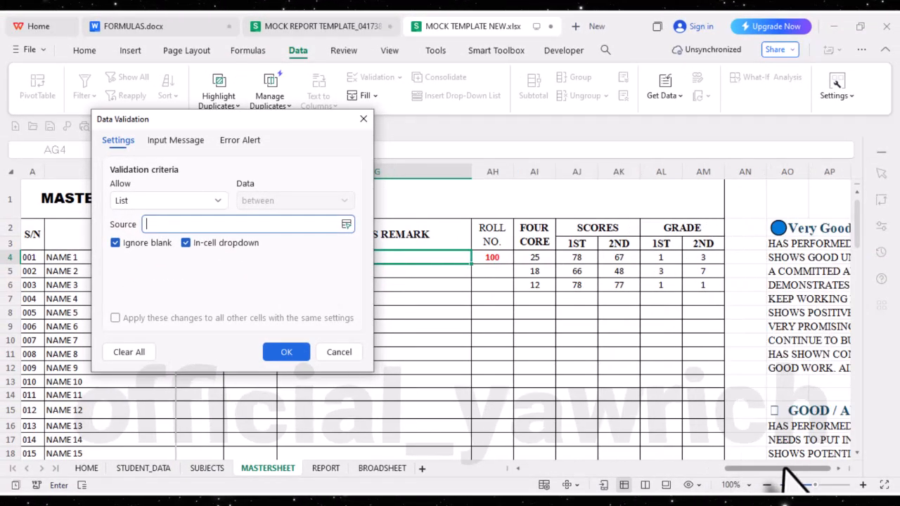
left_click_drag(777, 232, 783, 258)
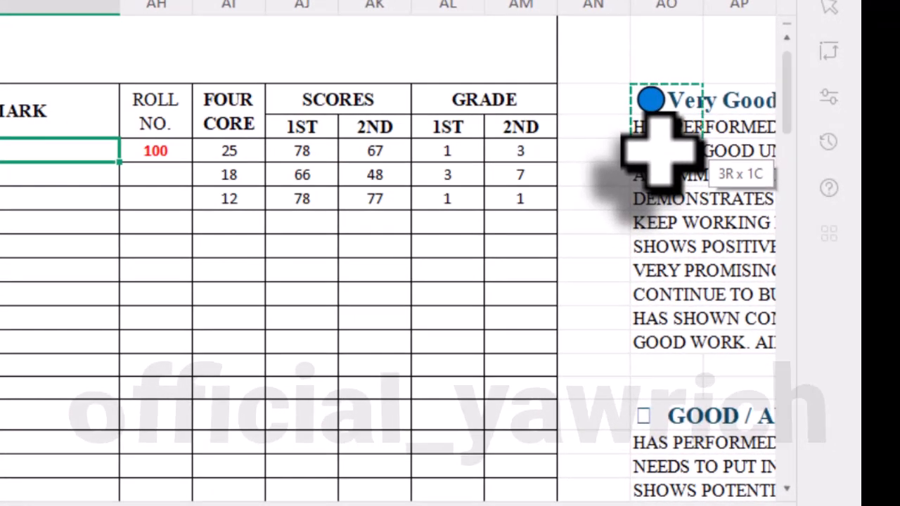
left_click_drag(661, 150, 657, 184)
left_click_drag(654, 184, 652, 476)
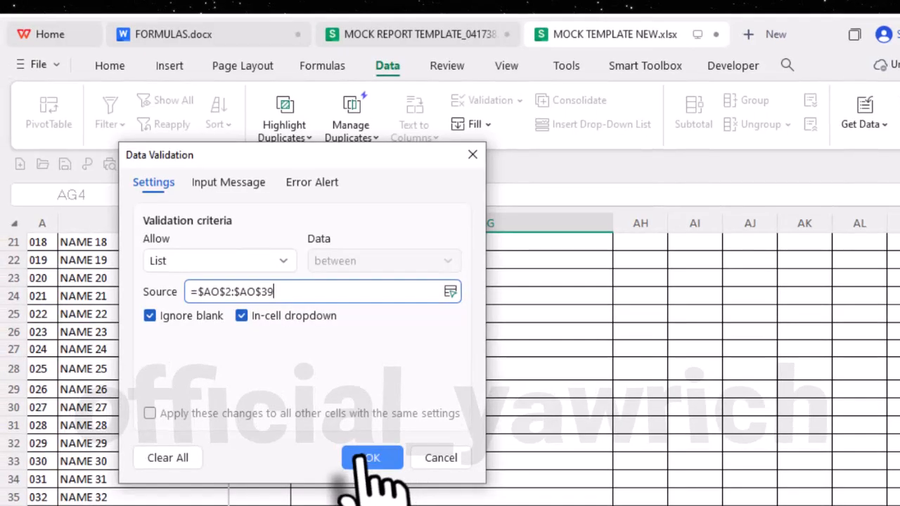
left_click(367, 457)
- Browse AG4's remark choices and select "REQUIRES CLOSE SUPERVISION AT HOME AND SCHOOL."
scroll(555, 443, "up", 2)
scroll(555, 443, "up", 5)
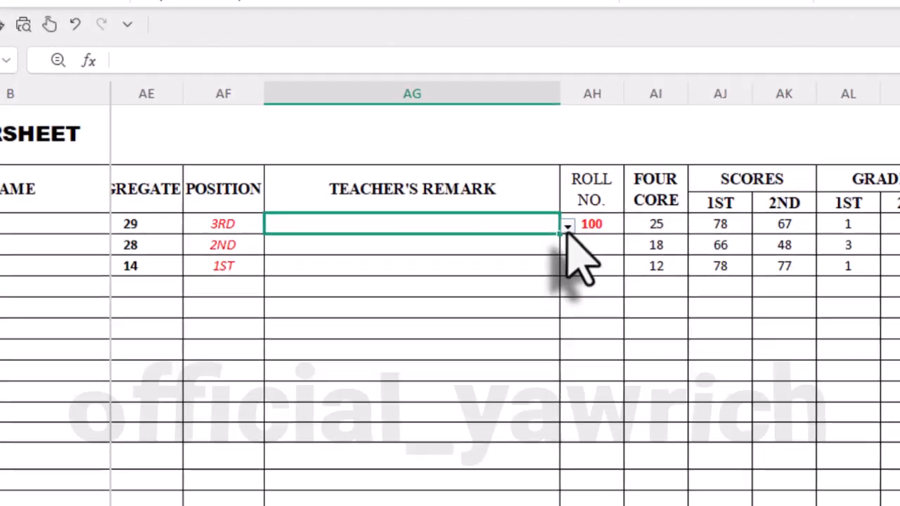
left_click(567, 226)
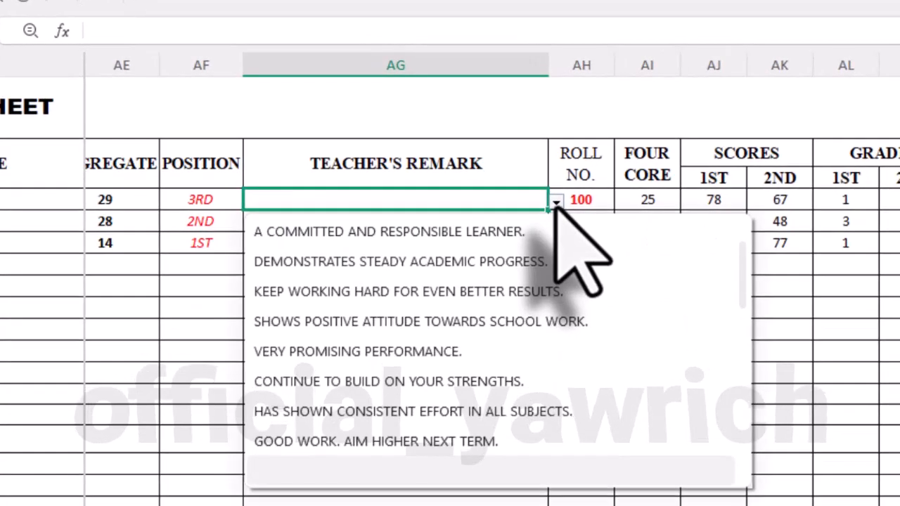
scroll(518, 344, "down", 5)
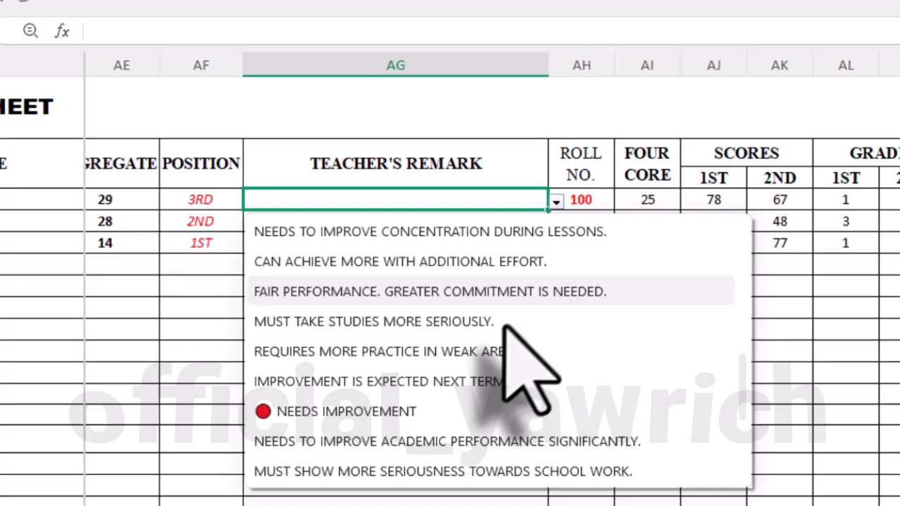
scroll(510, 325, "down", 3)
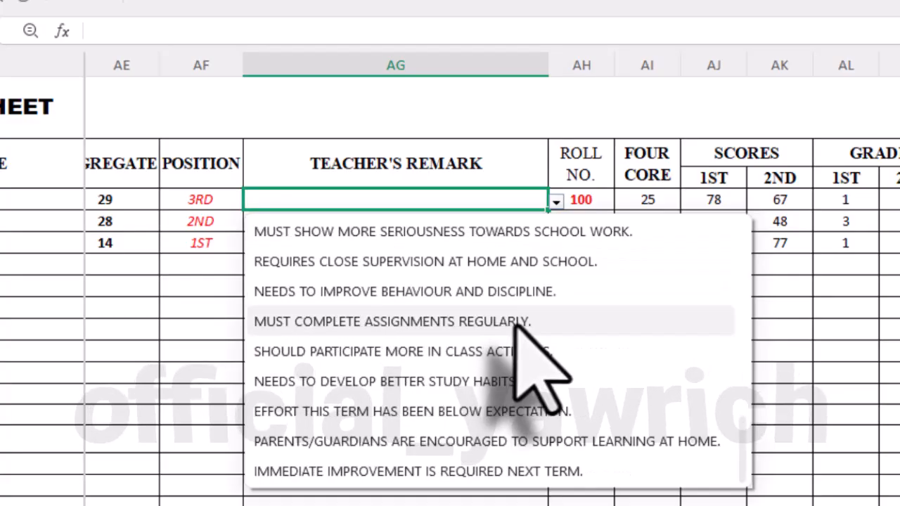
left_click(518, 261)
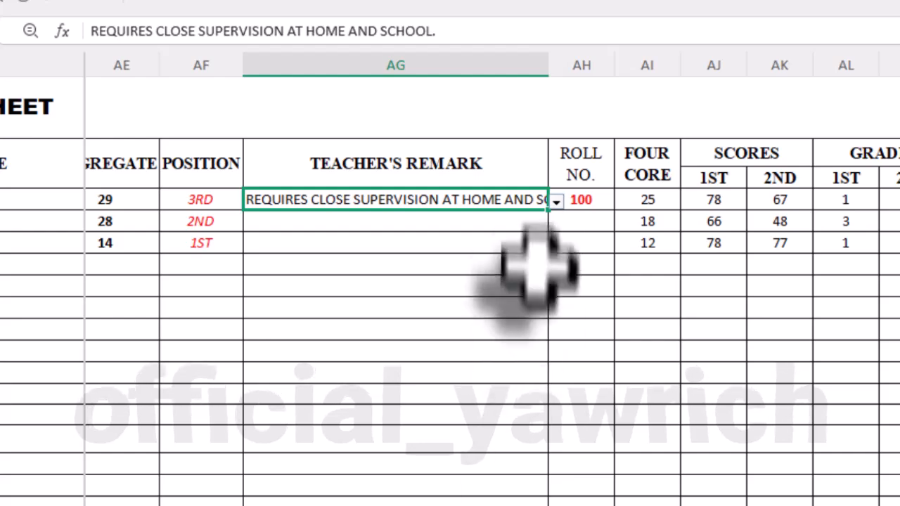
- Replace AG4's remark with "NEEDS TO IMPROVE ACADEMIC PERFORMANCE SIGNIFICANTLY." as a test, and clear the cell
left_click(556, 203)
left_click(394, 410)
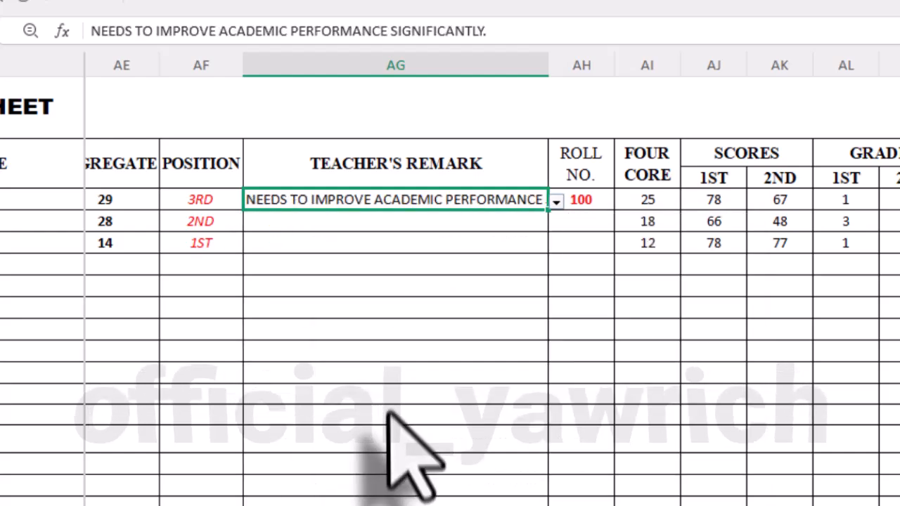
left_click(556, 203)
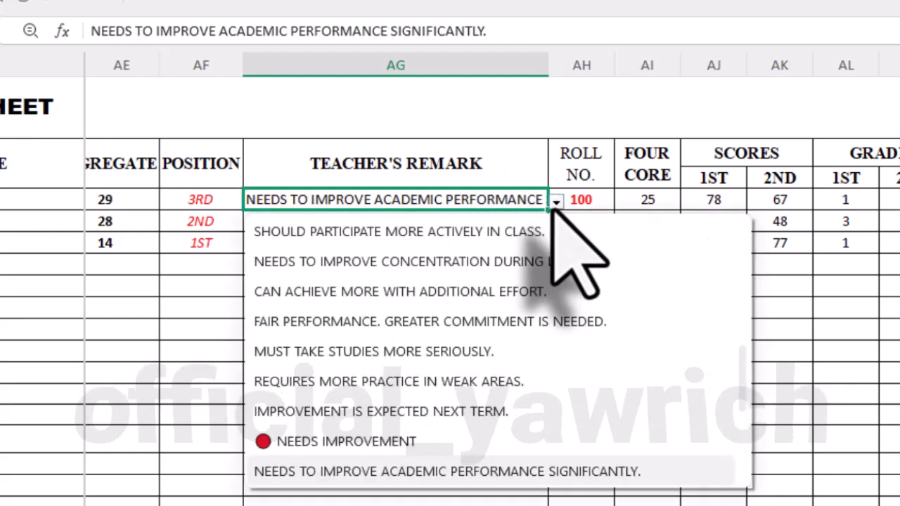
left_click(529, 201)
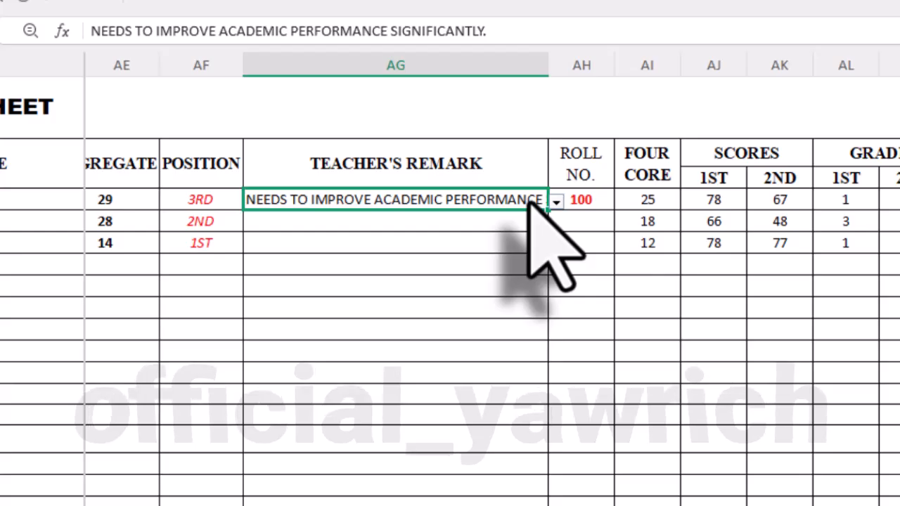
key("BackSpace")
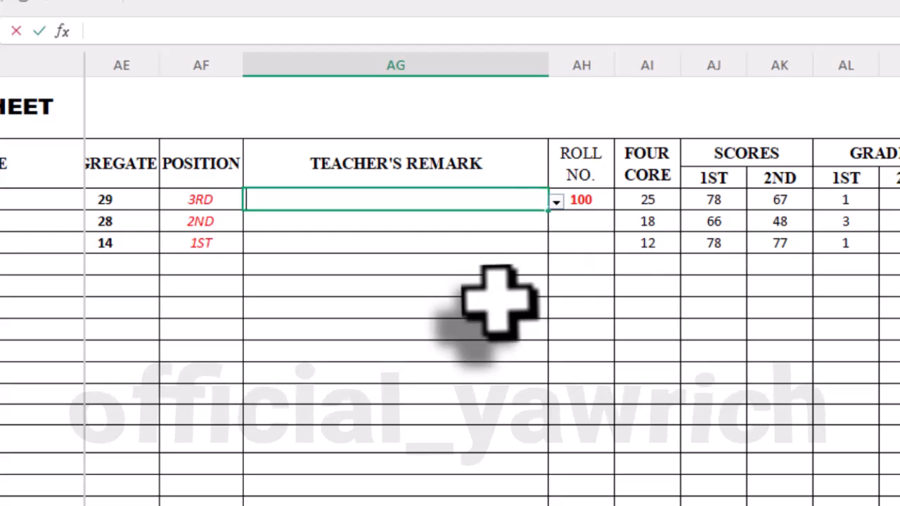
left_click(552, 210)
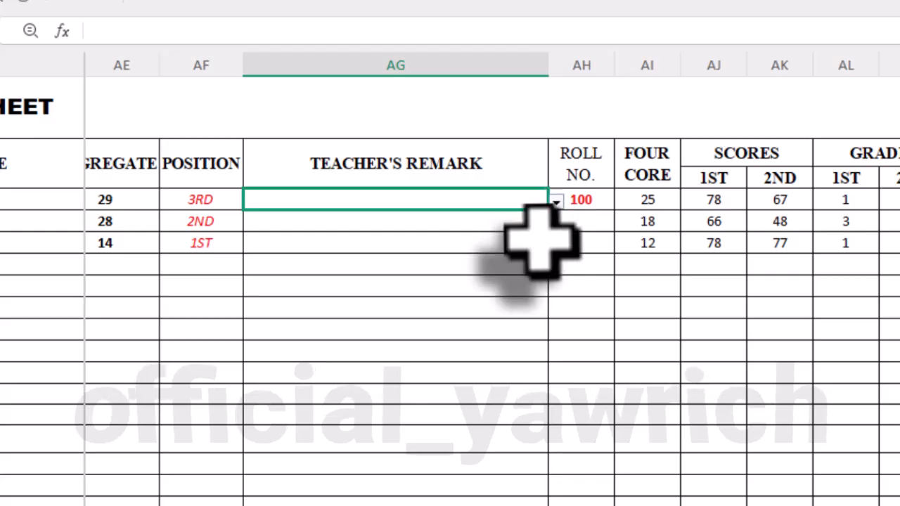
- Fill the remark dropdown from AG4 down to AG5 and compare AG5 with the cells below for the dropdown
left_click(541, 241)
left_click(536, 204)
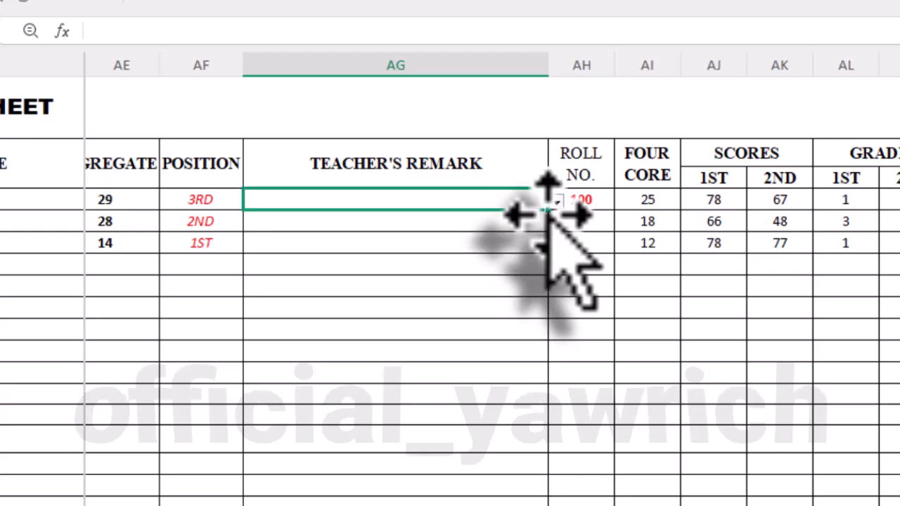
left_click_drag(546, 219, 539, 243)
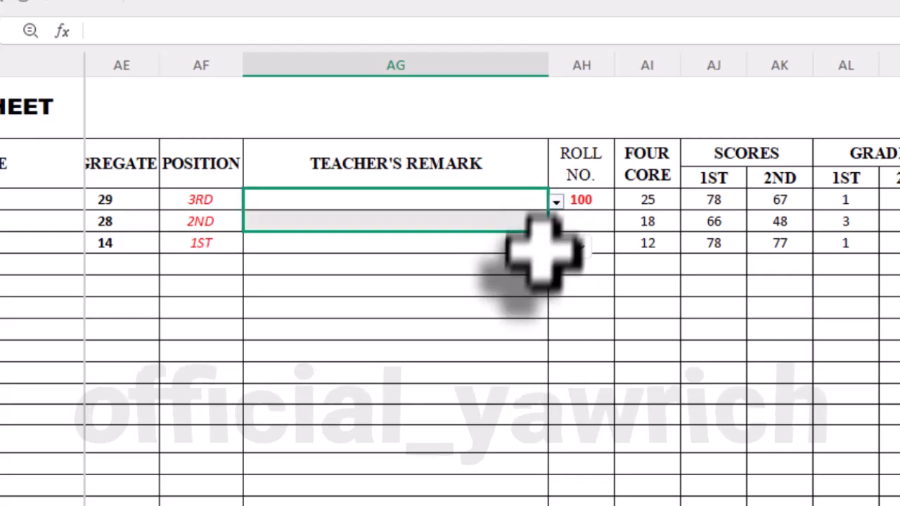
left_click(538, 262)
left_click(543, 225)
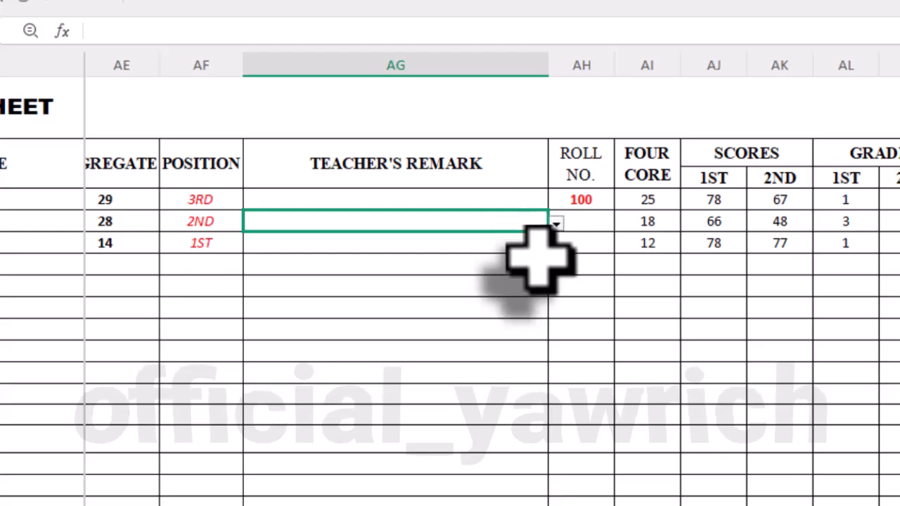
left_click(538, 242)
- Fill the remark dropdown from AG4 down the TEACHER'S REMARK column to near the end of the table
left_click(538, 199)
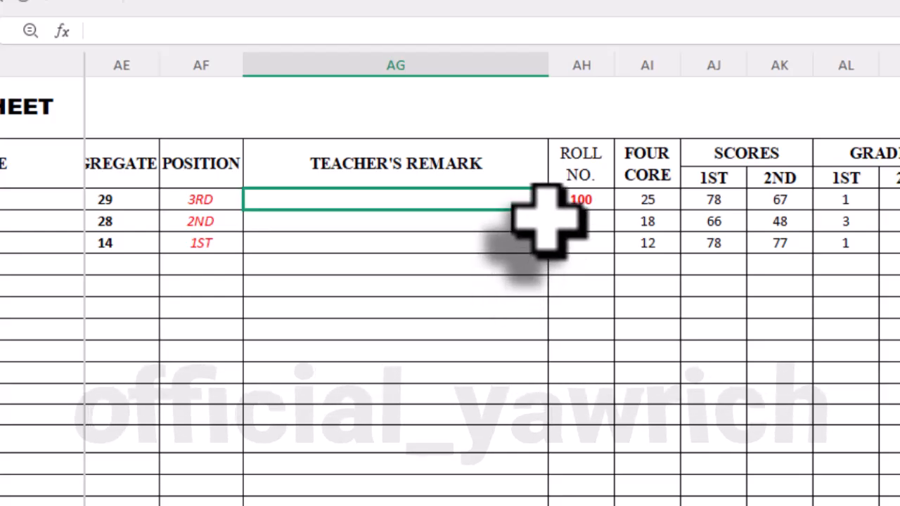
scroll(541, 232, "down", 5)
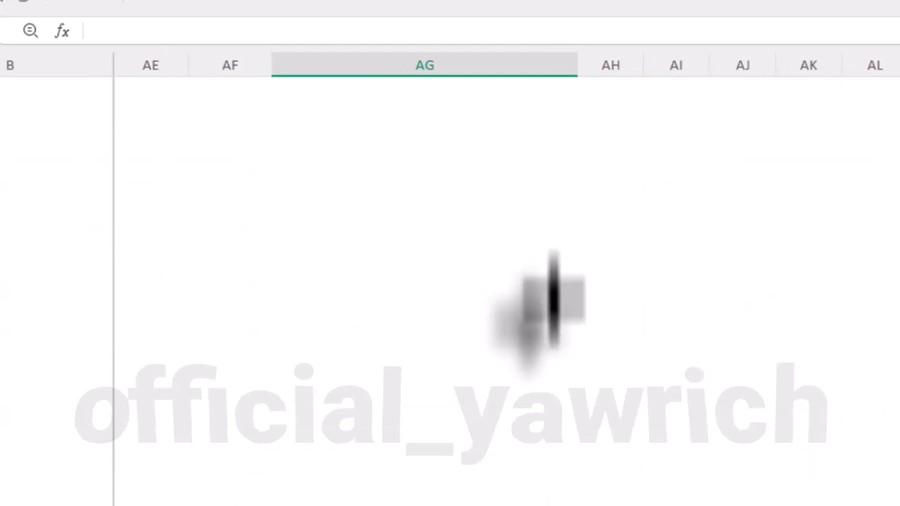
scroll(563, 67, "up", 5)
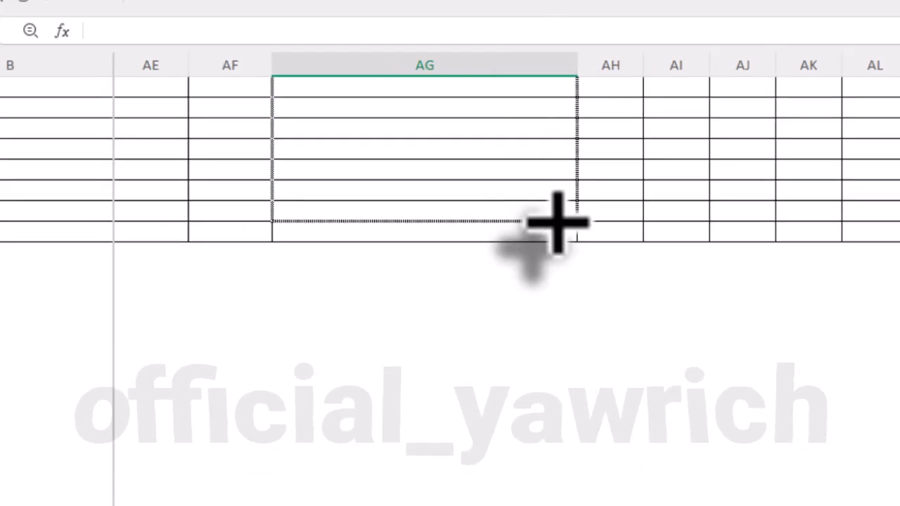
left_click_drag(557, 210, 557, 211)
scroll(556, 231, "up", 4)
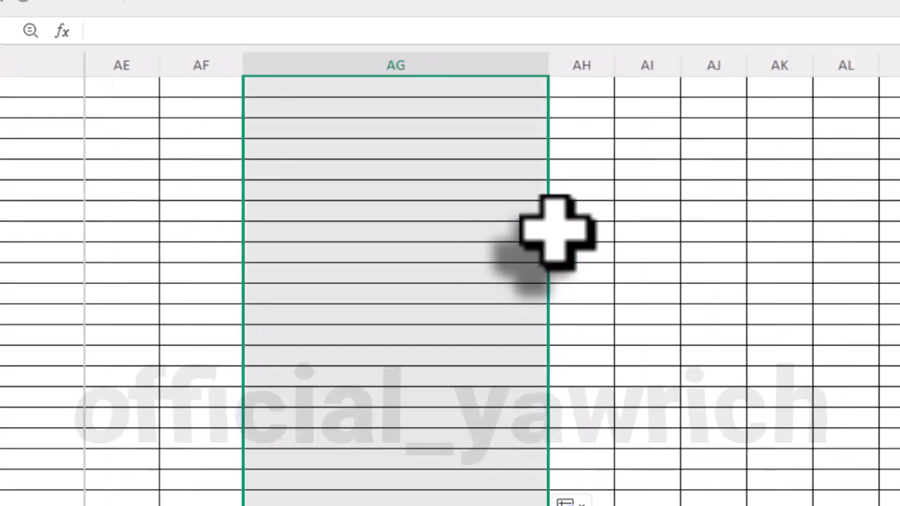
- Check that the remark dropdown works in AG37 near NAME 34, and return to the start of the MASTERSHEET
left_click(527, 219)
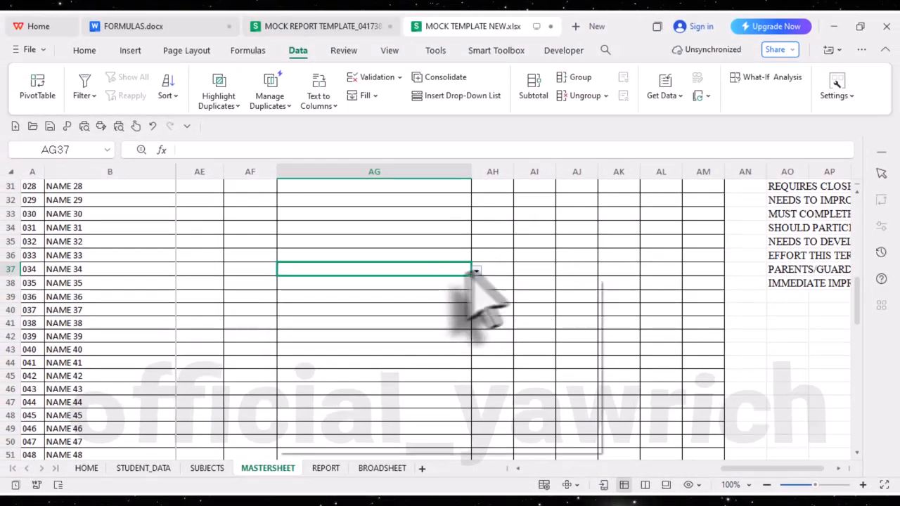
left_click(482, 268)
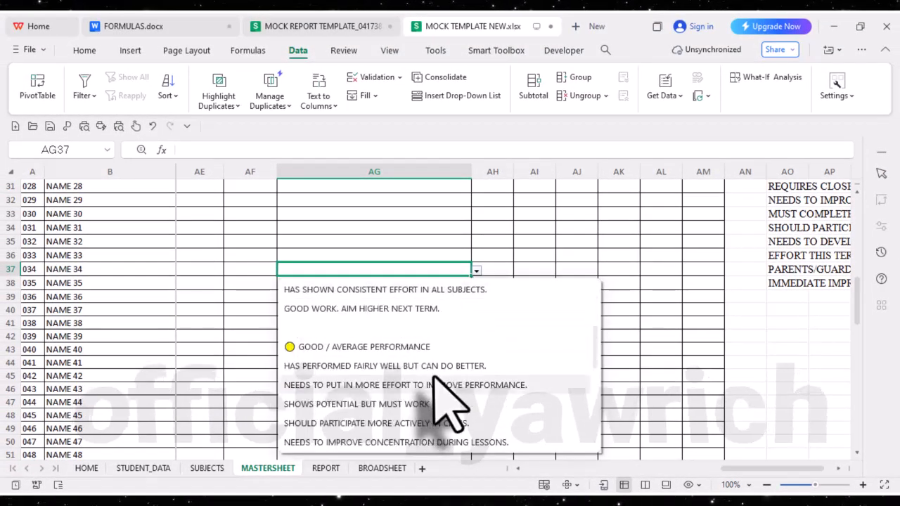
scroll(437, 351, "up", 2)
left_click(430, 215)
scroll(496, 276, "up", 10)
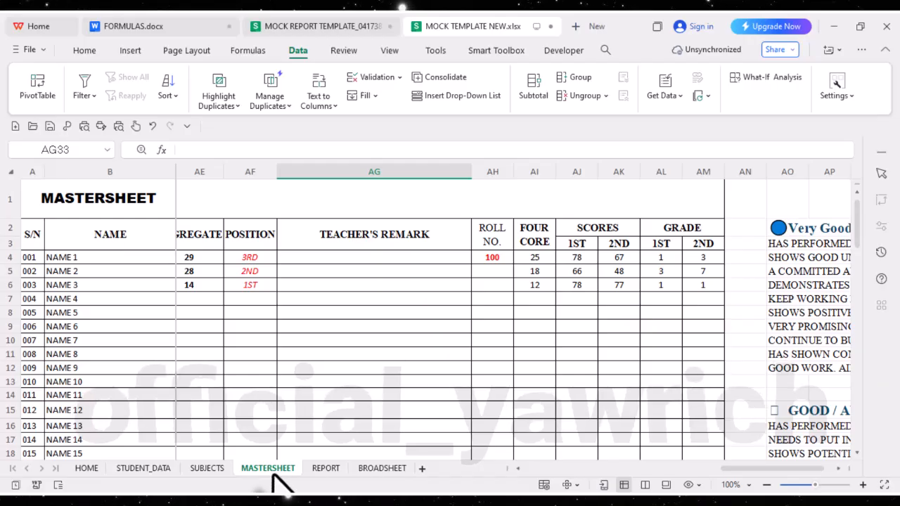
- Check the new workbook's REPORT sheet, and review the report card layout on the REPORT sheet of the MOCK REPORT TEMPLATE workbook
left_click(326, 471)
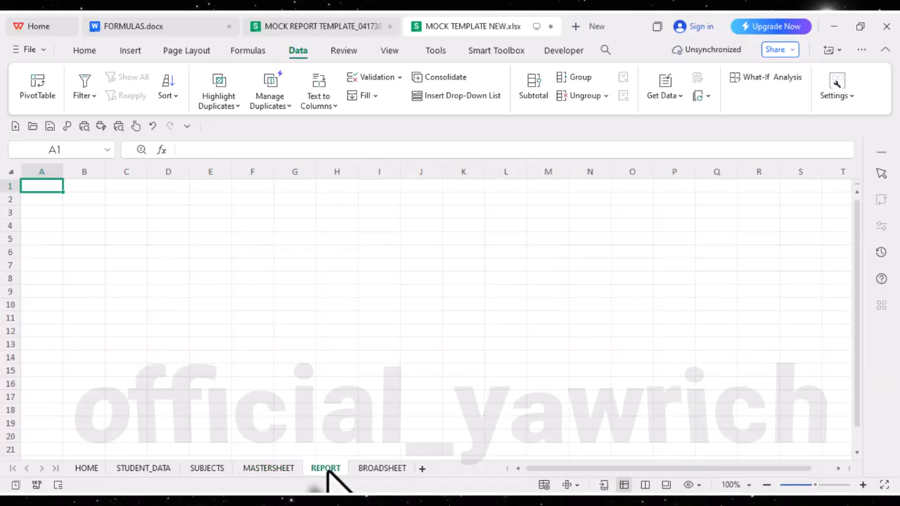
left_click(289, 469)
left_click(337, 27)
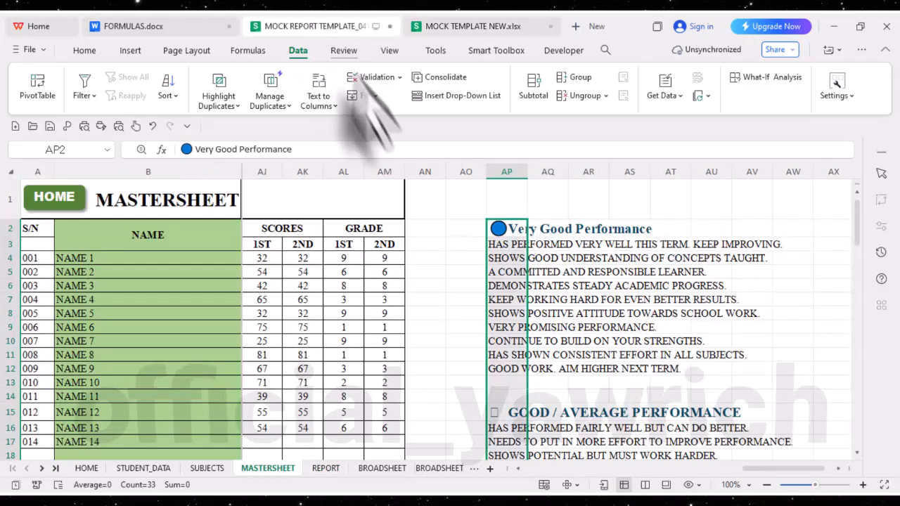
left_click(325, 469)
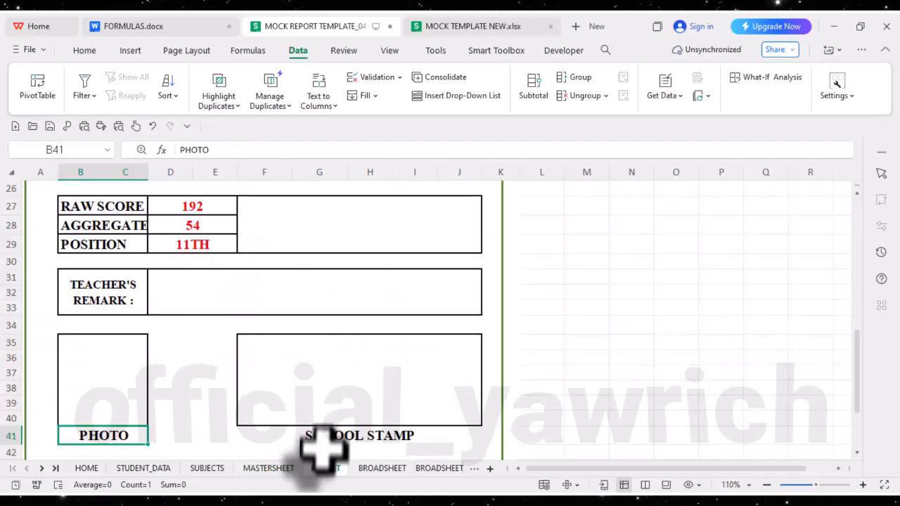
scroll(289, 383, "up", 6)
scroll(289, 385, "up", 3)
scroll(291, 386, "down", 4)
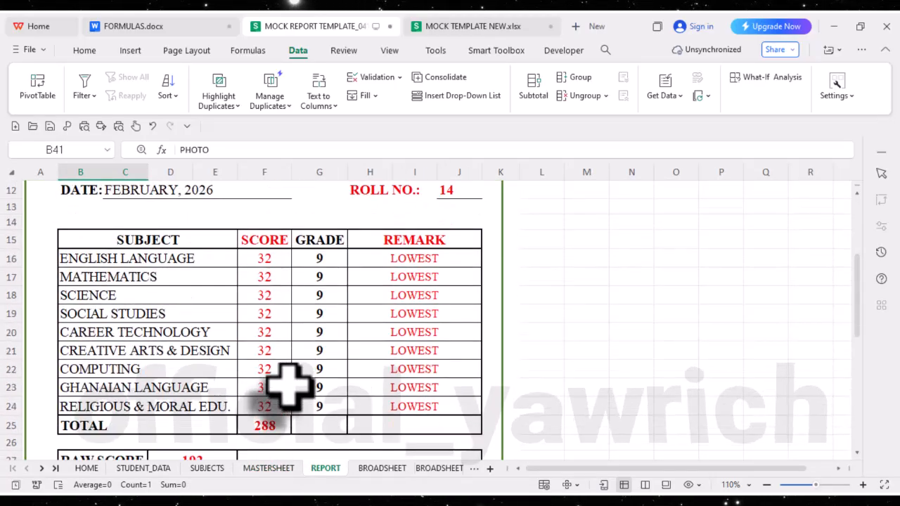
- Examine the lookup formulas in the SCORE and REMARK columns of the reference report, including the CAREER TECHNOLOGY row
left_click(260, 277)
left_click(271, 332)
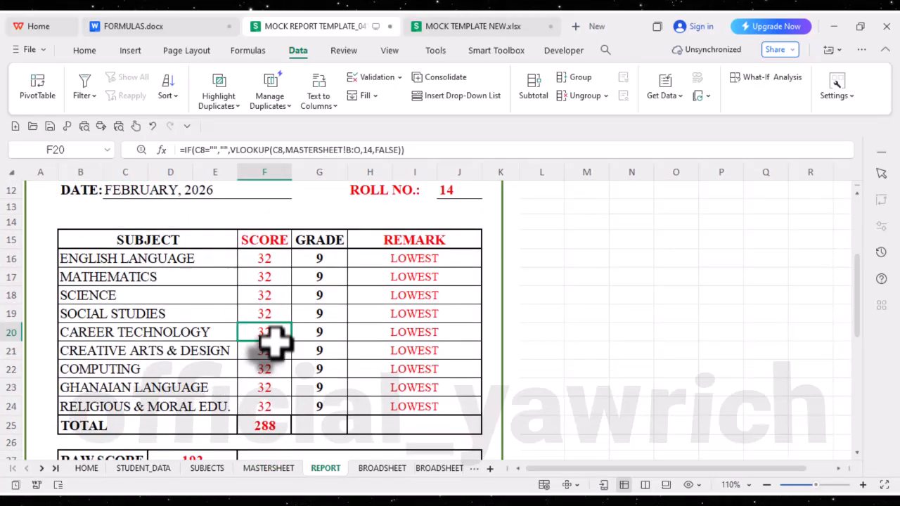
left_click(362, 386)
left_click(394, 332)
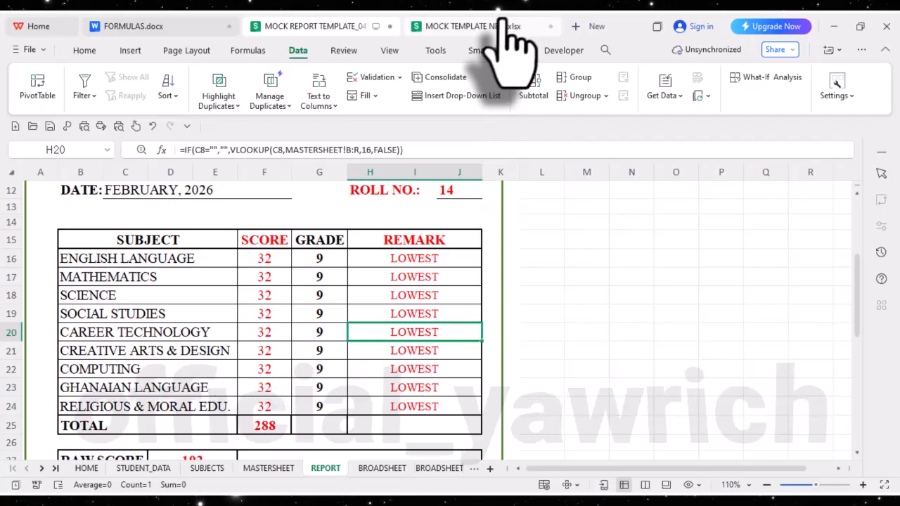